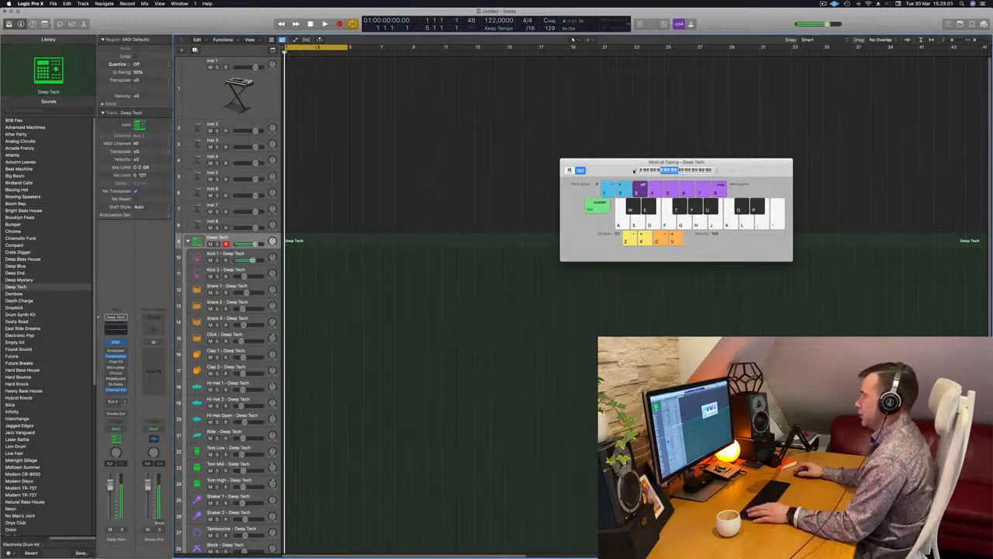
- Record a one-bar kick pattern on the Deep Tech drum kit track and quantize its notes to the 1/16 grid in the Piano Roll
key(r)
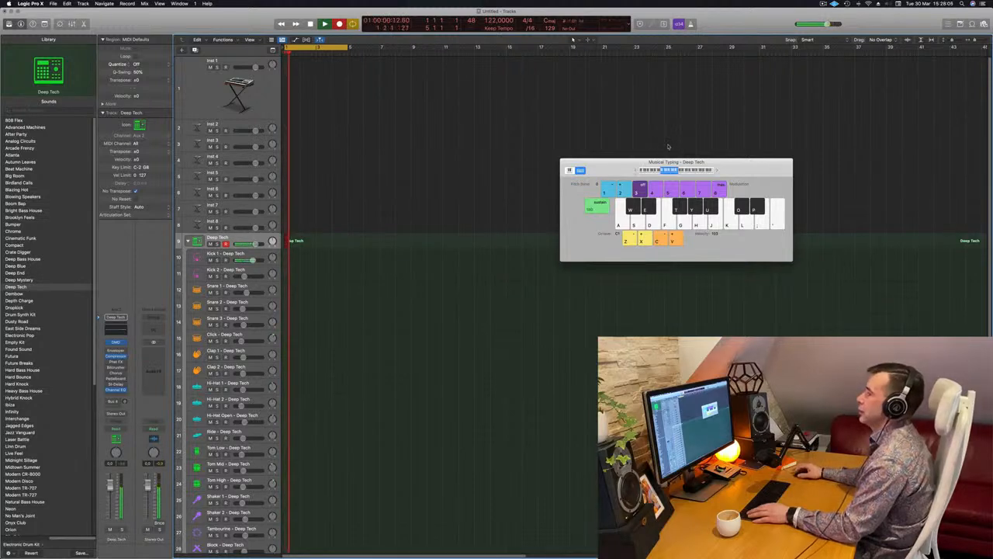
key(space)
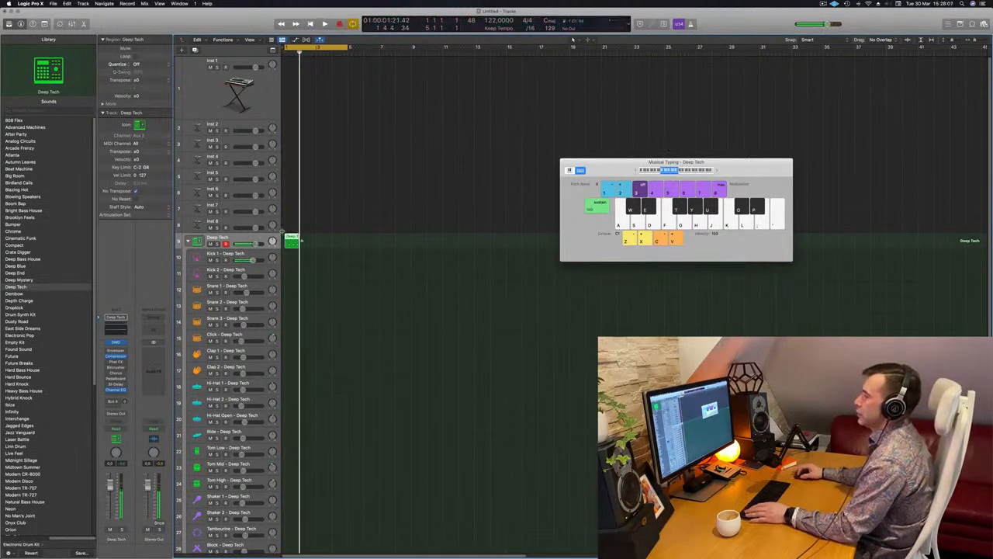
double_click(291, 237)
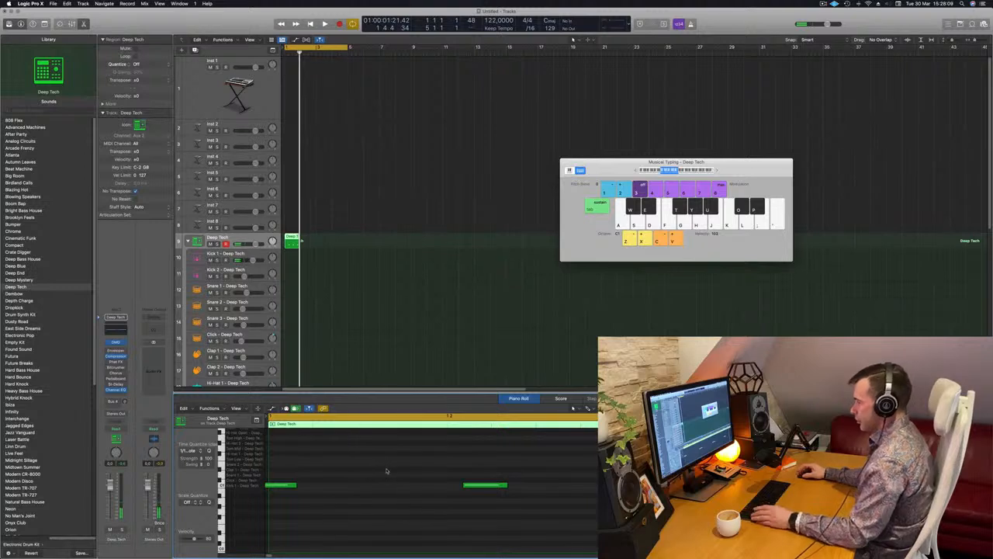
drag(469, 468, 507, 496)
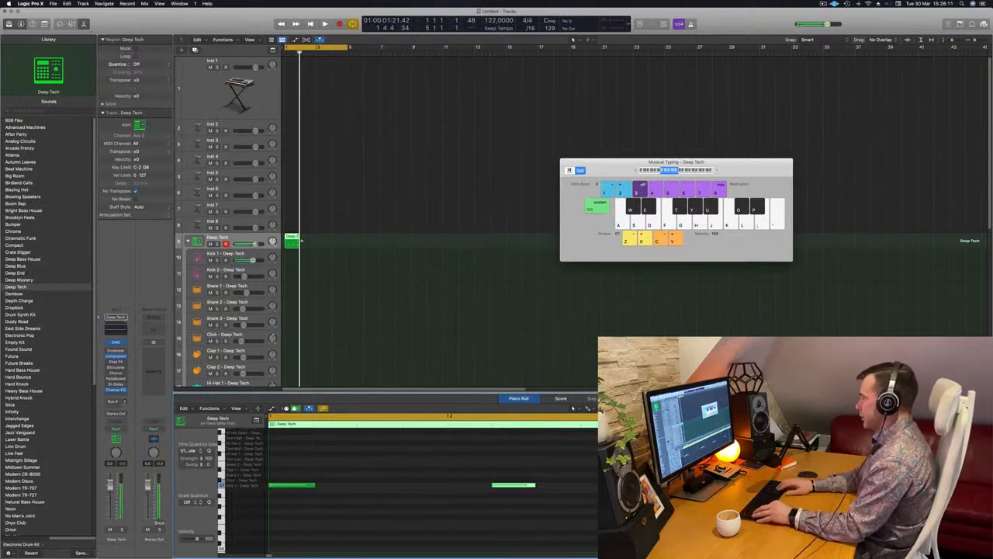
scroll(505, 493, down, 2)
click(505, 494)
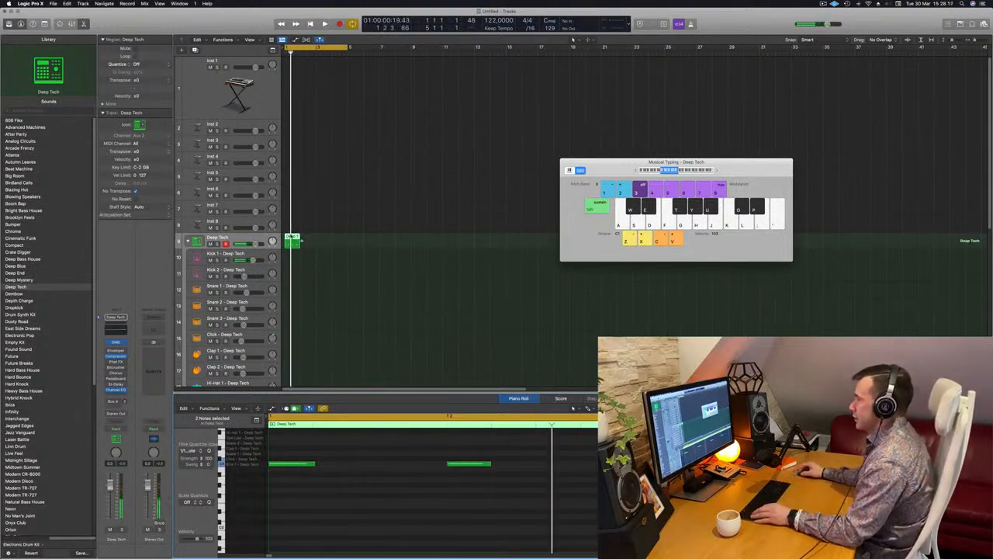
- Move the recorded region to the Kick 1 track and transpose all of its notes down one octave
drag(292, 239, 293, 255)
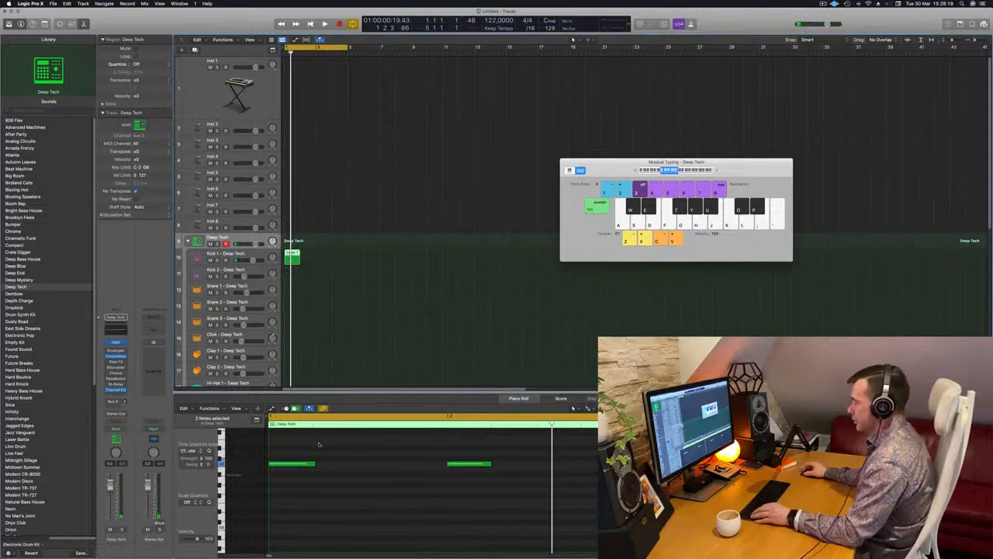
key(super+a)
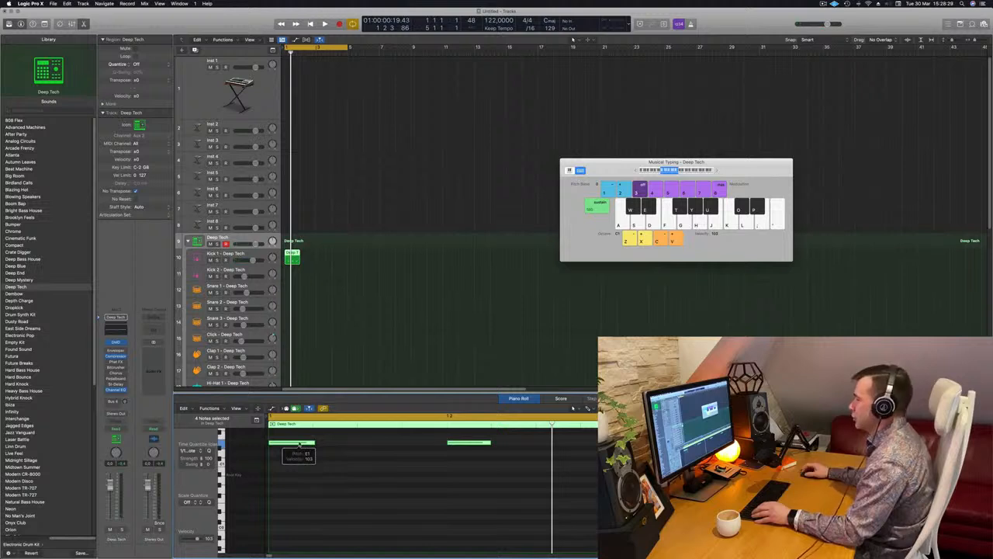
click(301, 471)
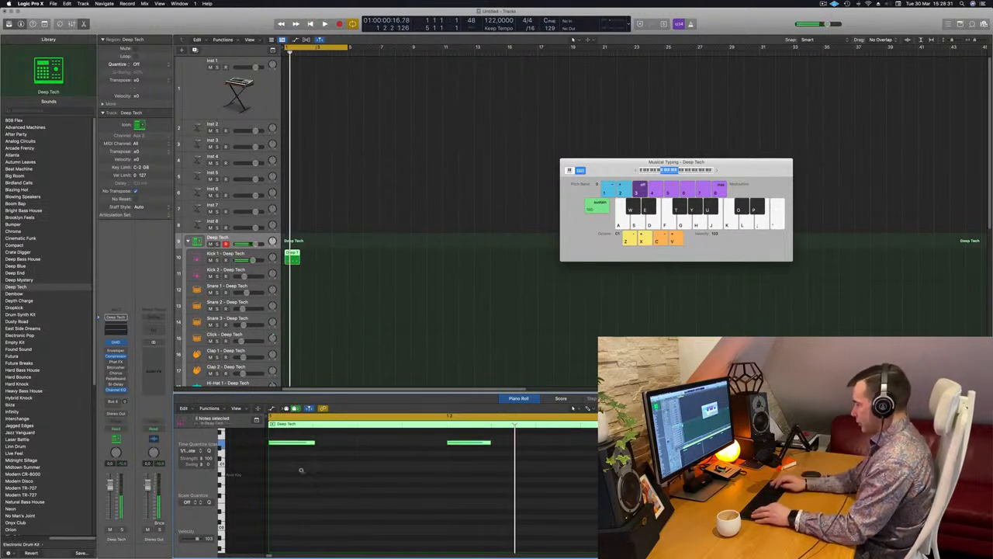
key(alt+shift+Down)
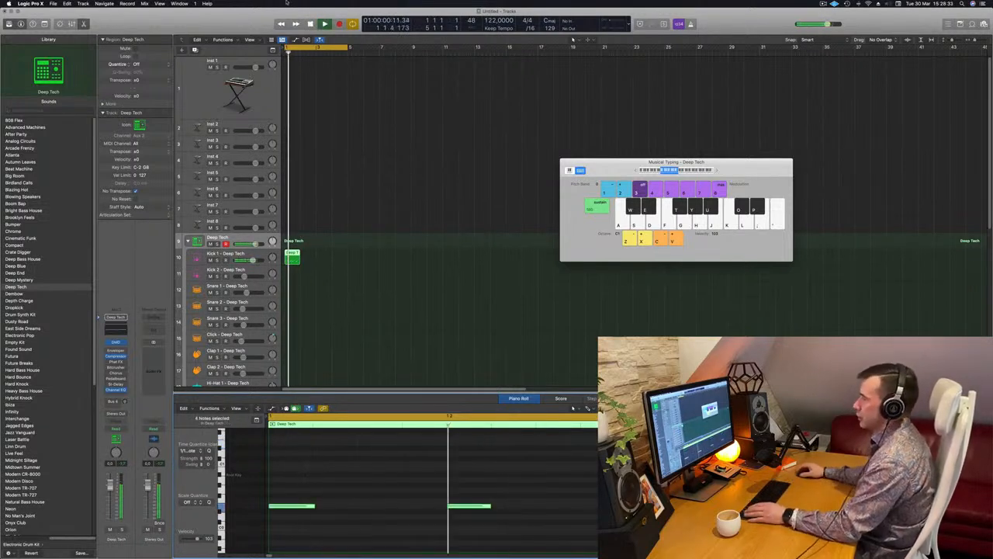
- Repeat the Kick 1 region across the four-bar loop and copy its first bar to the Snare 1 track
drag(289, 253, 337, 254)
shift+click(296, 251)
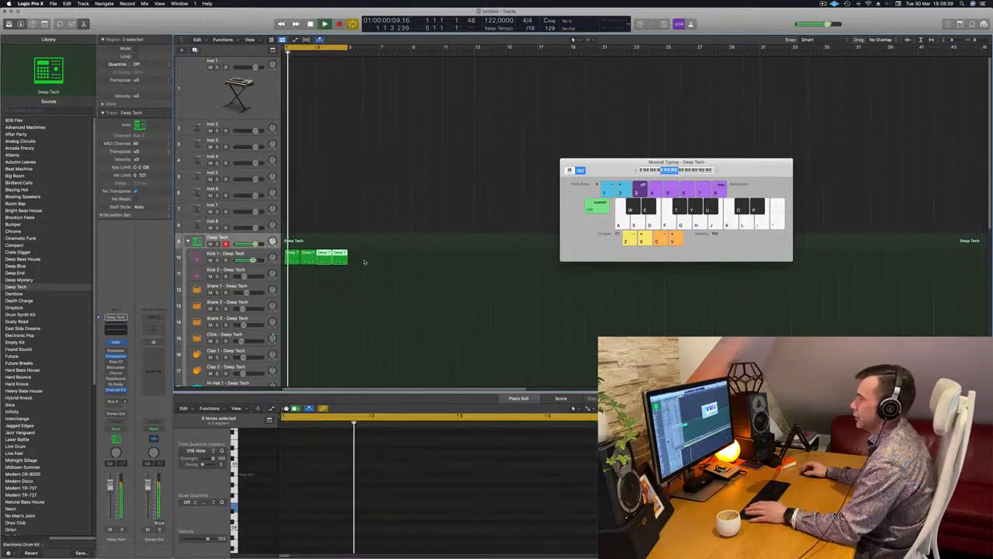
scroll(362, 256, down, 3)
click(290, 208)
drag(290, 207, 291, 245)
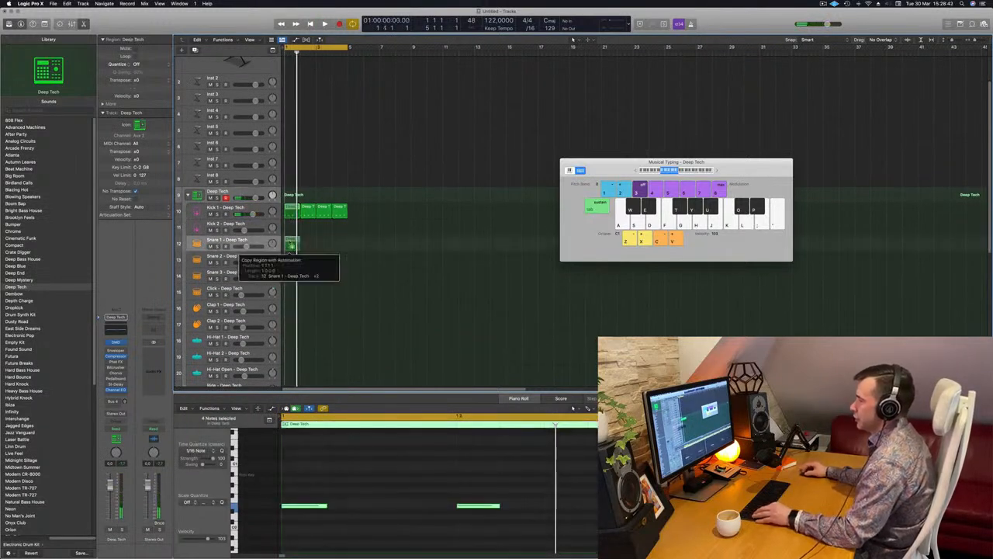
- Delete alternate notes in the Snare 1 region, change the pitch of the two remaining hits and play the loop
drag(332, 476, 296, 523)
key(Delete)
drag(469, 486, 844, 552)
key(space)
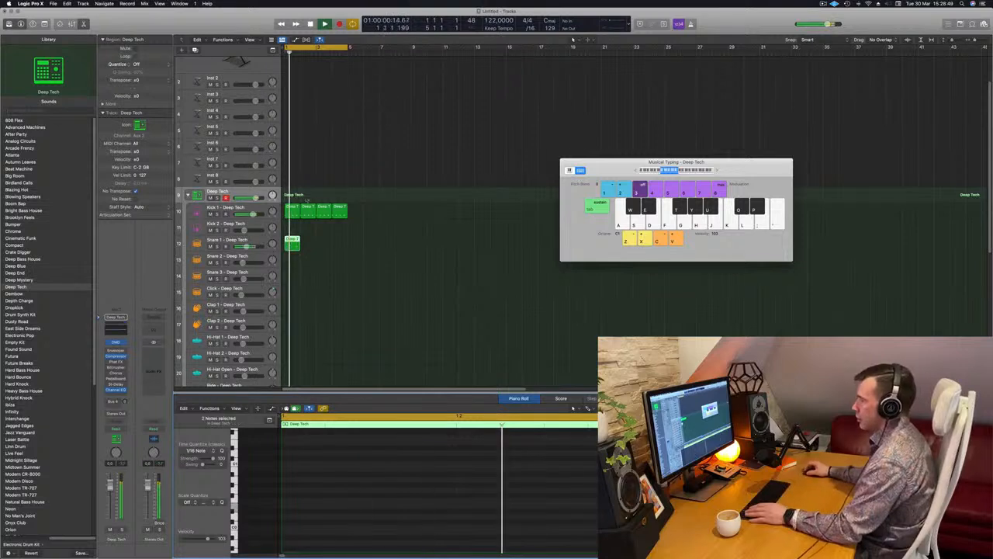
key(space)
- Repeat the Snare 1 region across the four bars, reduce the track height and play back the beat
drag(292, 246, 324, 244)
key(space)
key(super+Up)
key(super+Up)
key(super+Up)
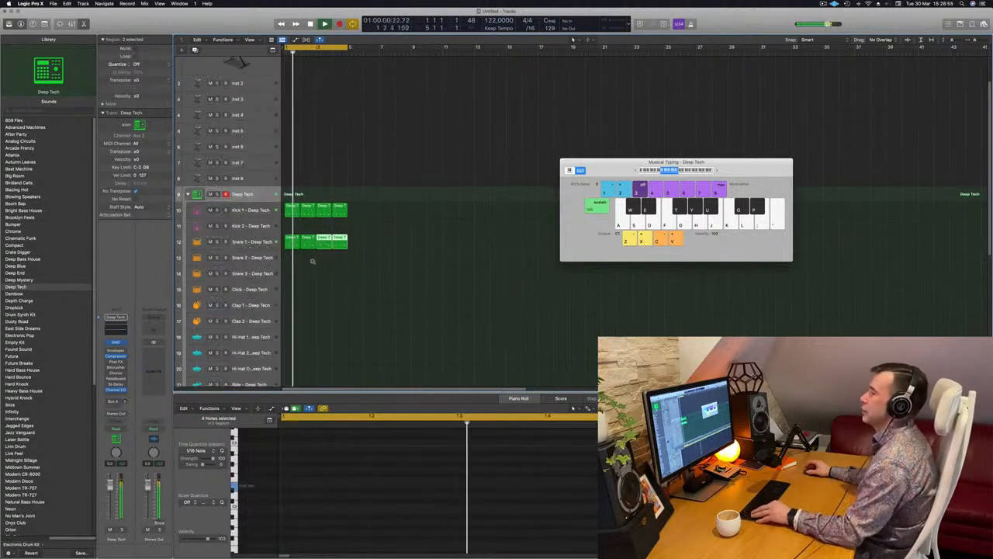
key(space)
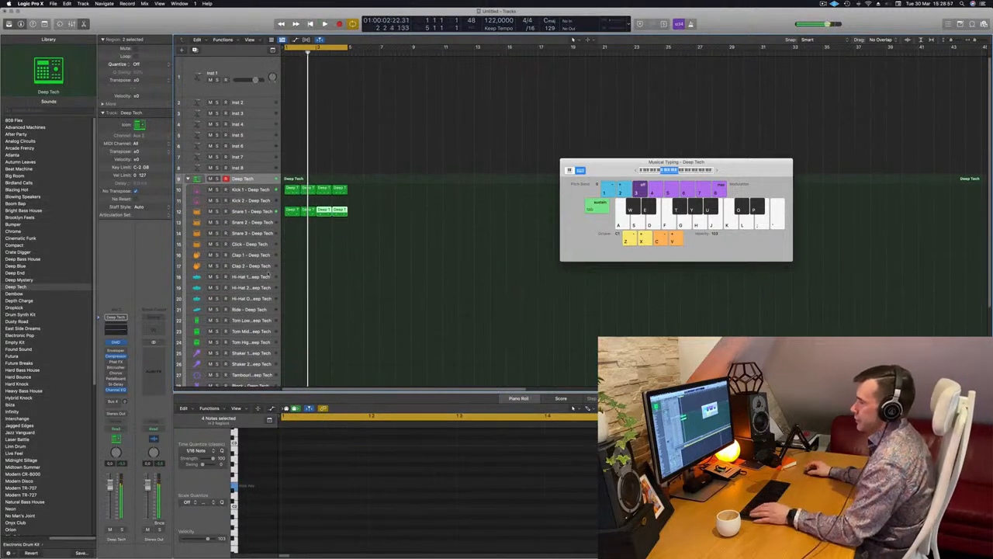
- Copy the first kick region to the Hi-Hat Open track, shift its four notes onto the off-beats and play the result
click(291, 189)
drag(291, 189, 293, 305)
click(317, 450)
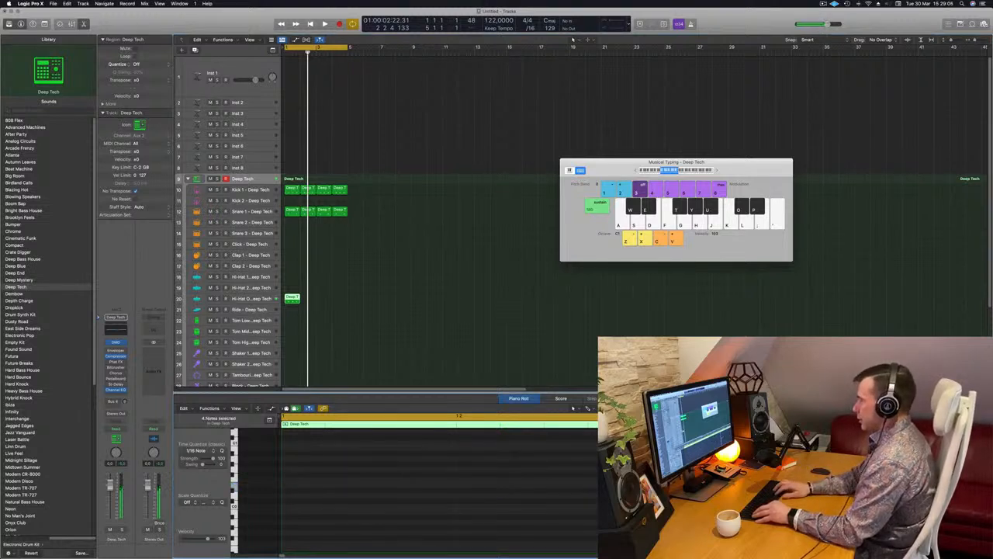
scroll(342, 466, up, 5)
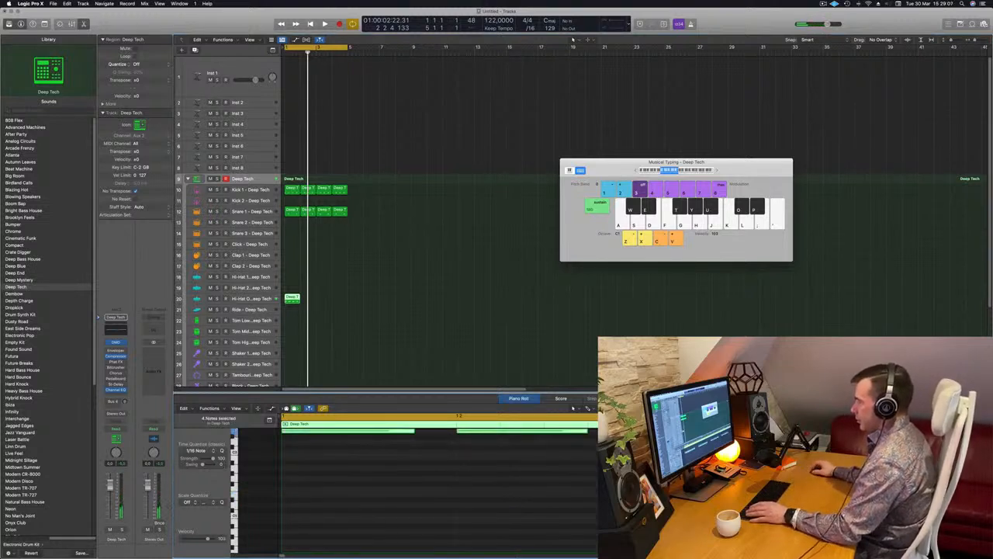
drag(413, 475, 388, 480)
key(space)
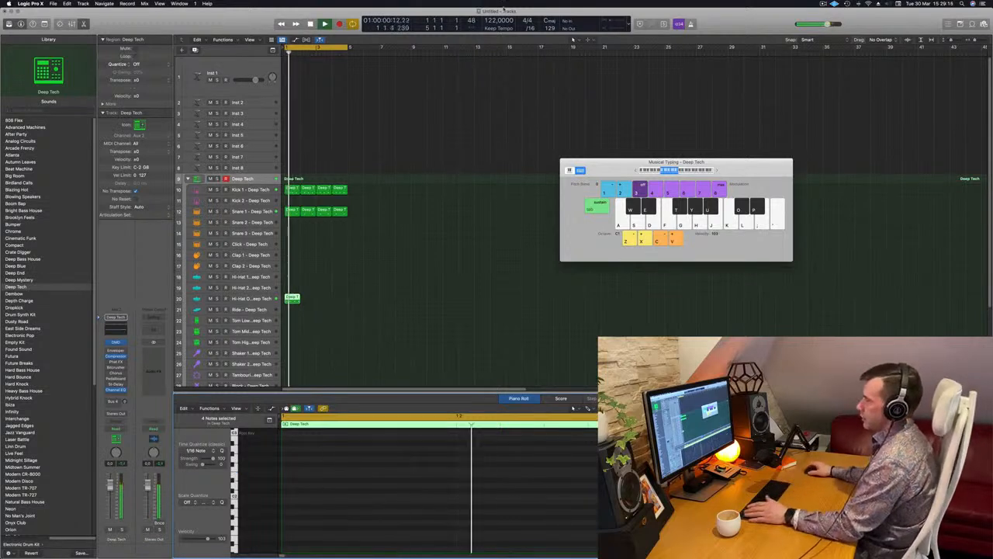
- Repeat the Hi-Hat Open region across the four bars and play the loop with its track selected
drag(295, 298, 310, 300)
drag(339, 297, 291, 300)
key(space)
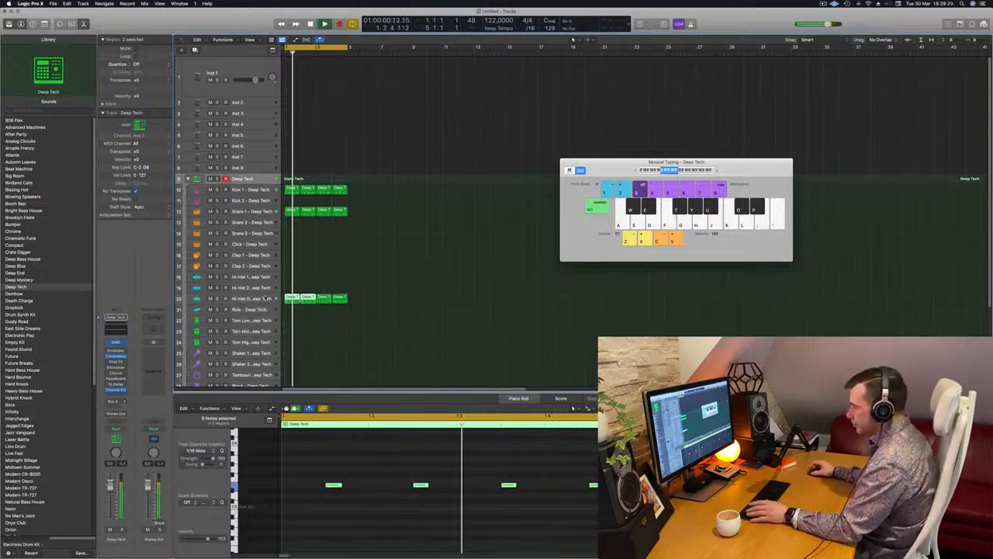
click(278, 298)
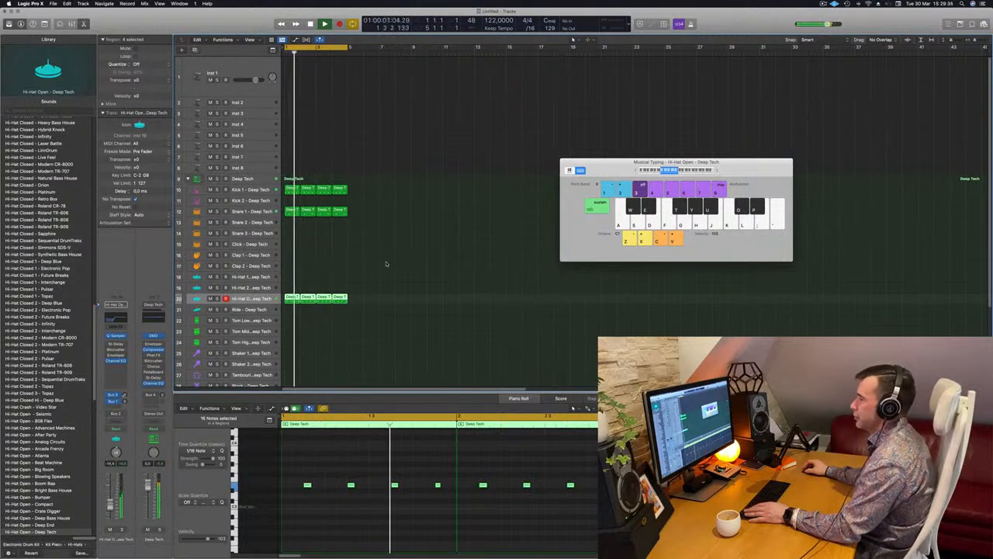
scroll(404, 216, down, 1)
scroll(422, 246, up, 1)
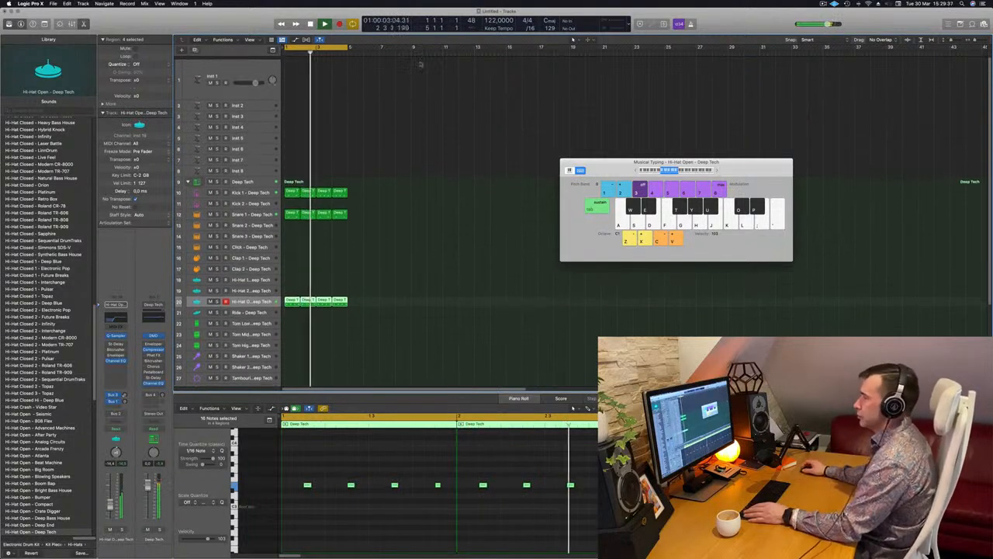
- Open Alchemy on the Inst 1 track, filter the presets by the Bass category and load House Bounce
click(263, 69)
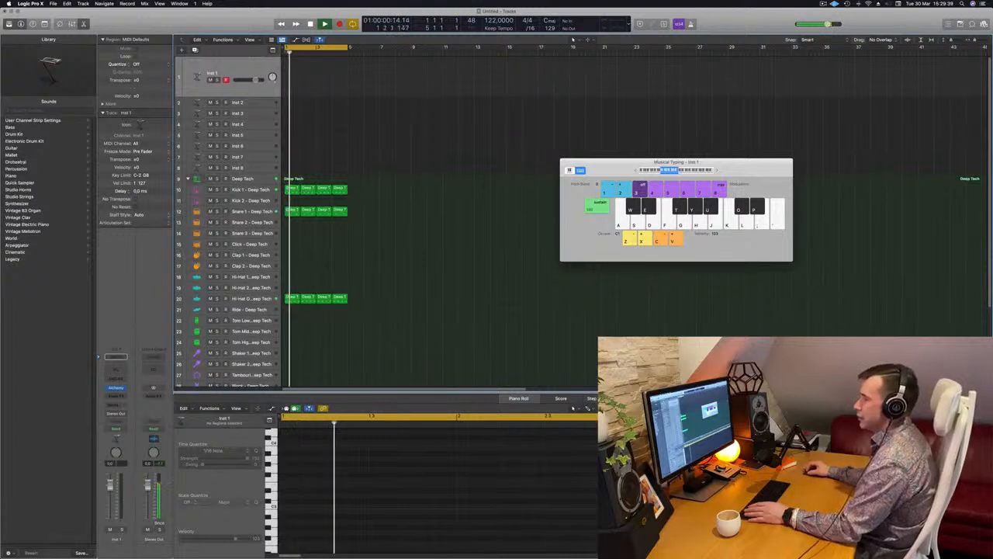
click(115, 388)
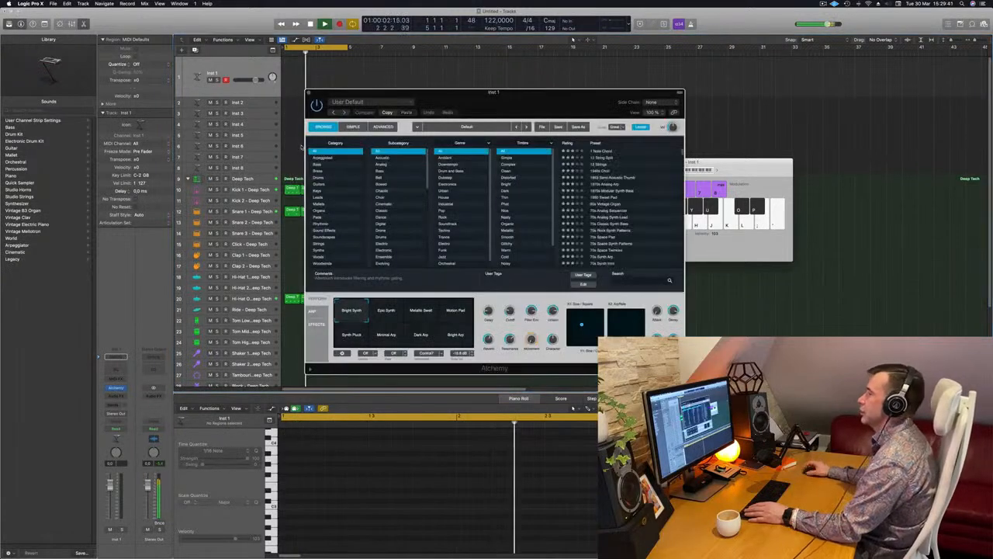
click(318, 170)
click(319, 165)
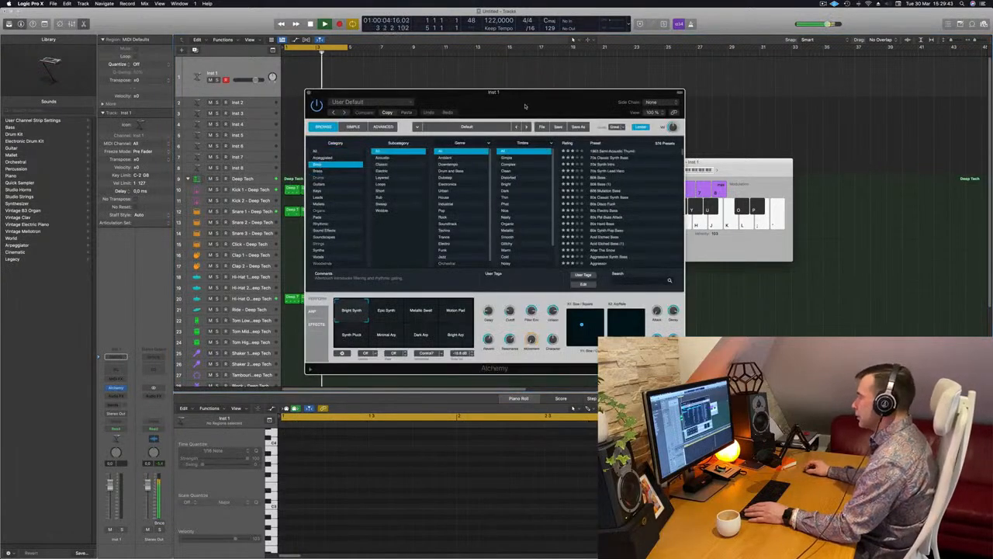
drag(529, 104, 437, 102)
scroll(551, 188, down, 15)
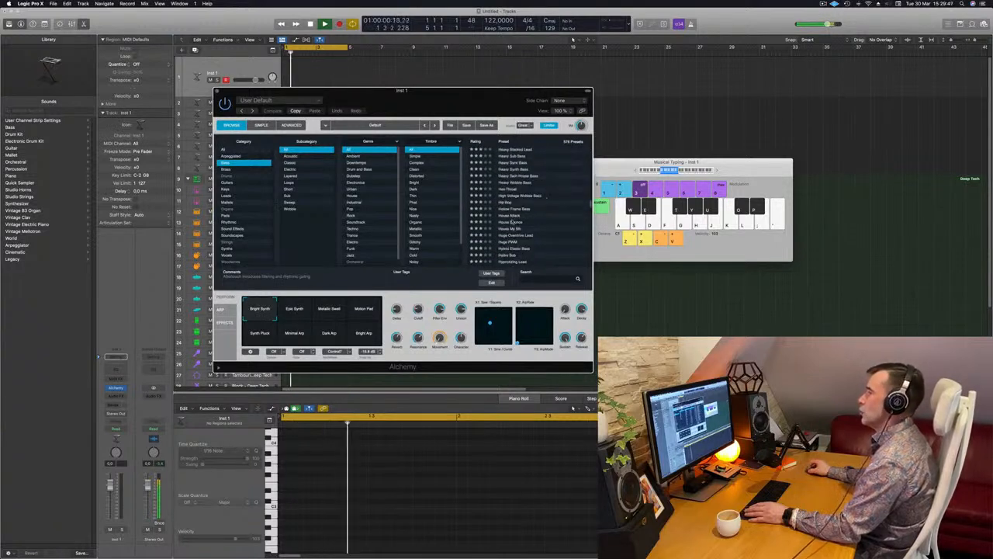
click(511, 223)
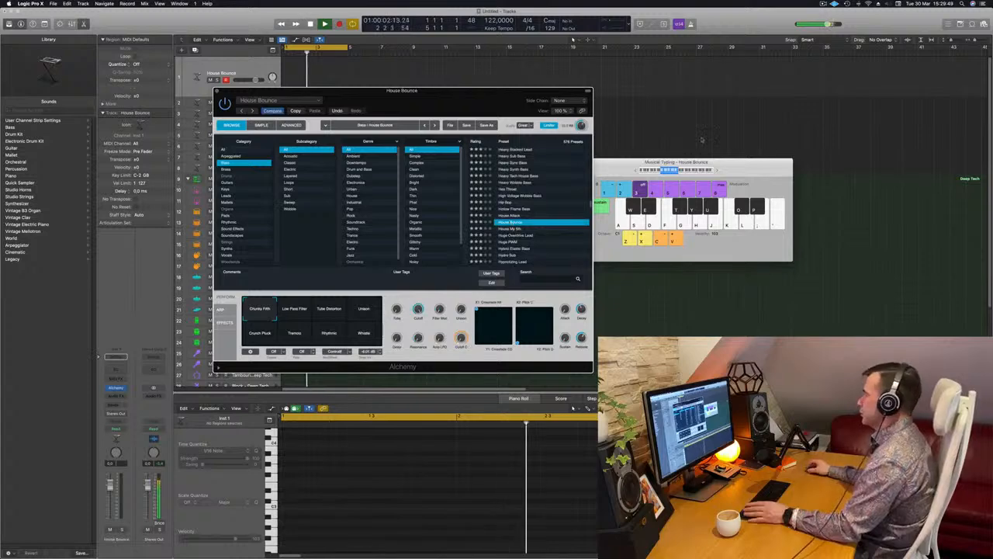
- Play test notes with House Bounce over the beat and lower the bass track's volume to balance it with the drums
key(f)
drag(473, 99, 417, 149)
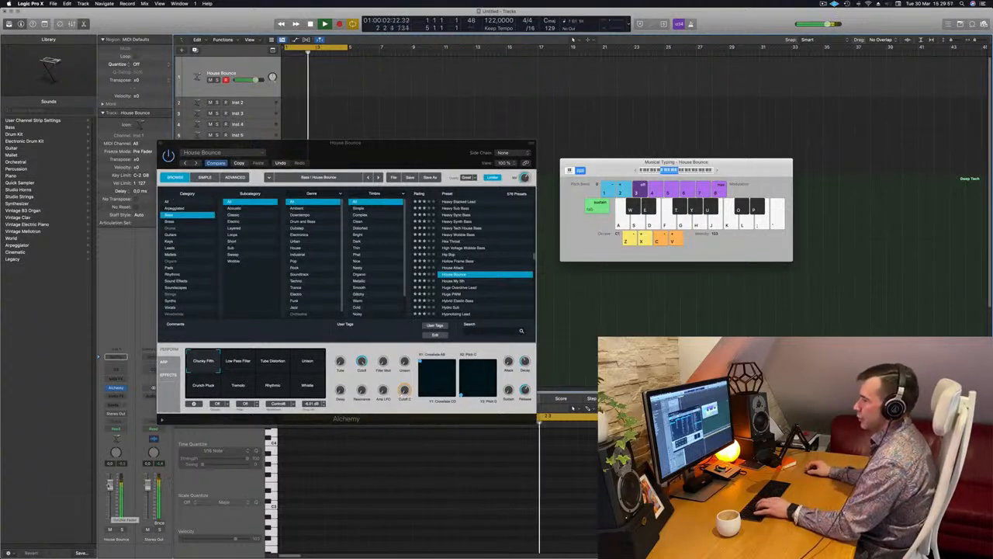
drag(406, 144, 696, 251)
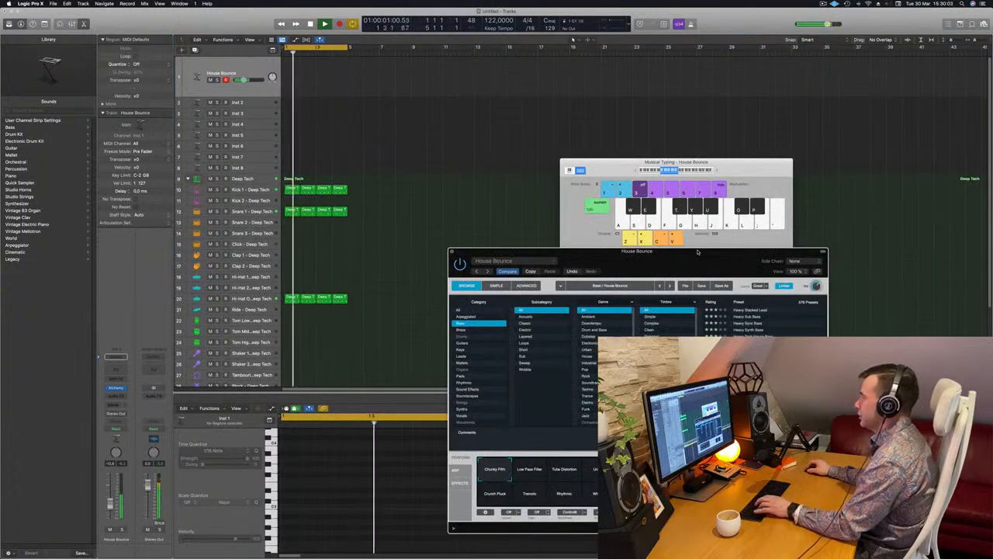
drag(697, 251, 639, 101)
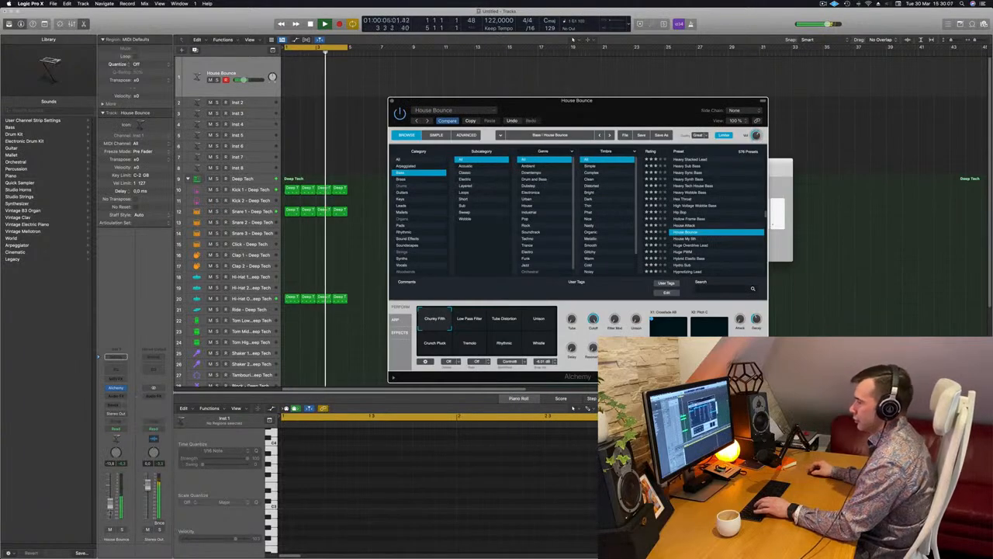
click(382, 447)
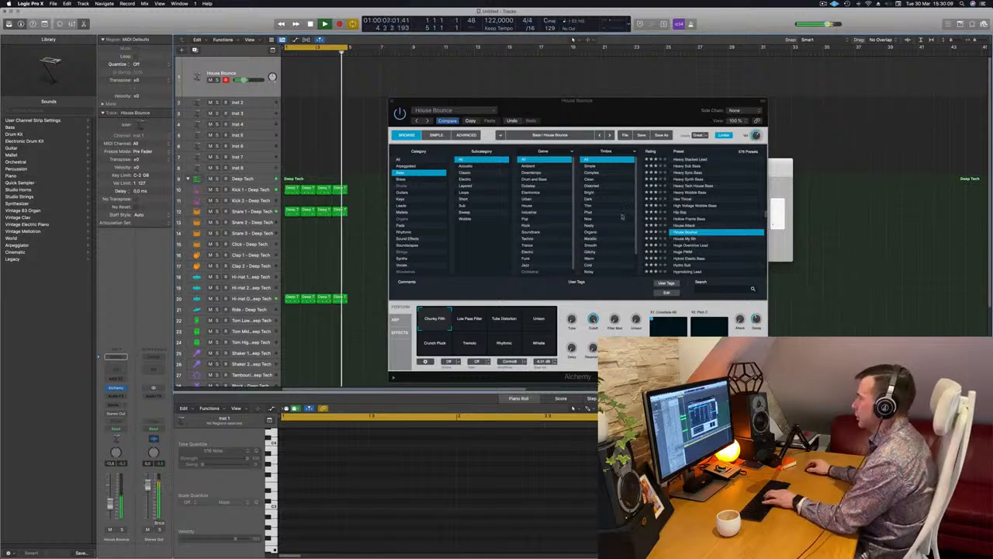
drag(415, 123, 506, 154)
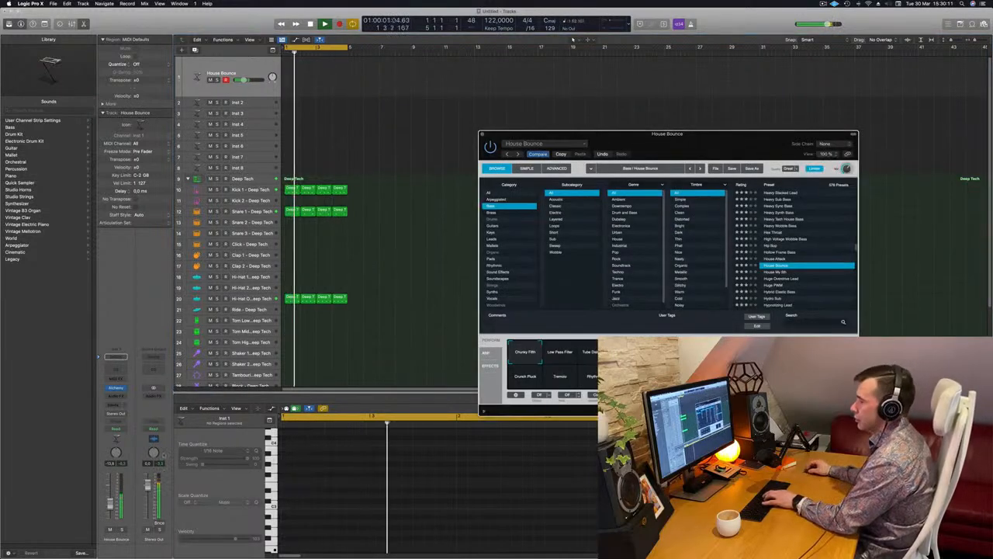
drag(111, 503, 110, 502)
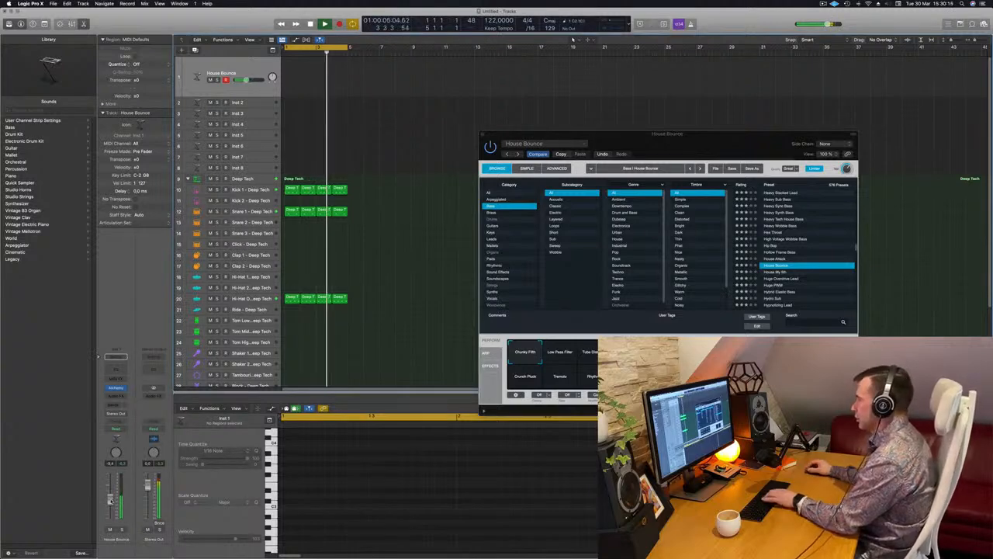
- Arrange the instrument and keyboard windows, audition the Low Pass Filter and Tube Distortion sound variations and choose Unison
drag(721, 136, 686, 87)
drag(557, 187, 523, 158)
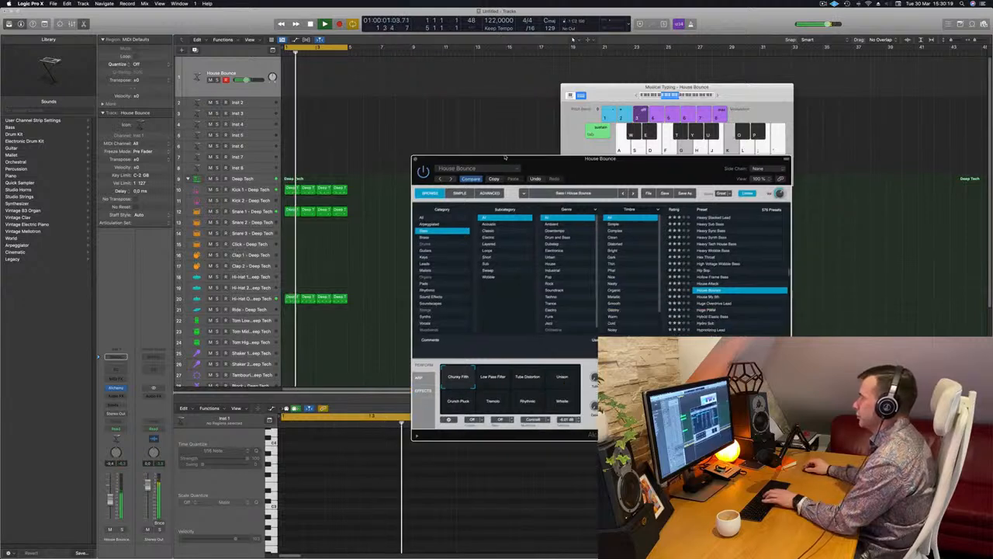
click(485, 376)
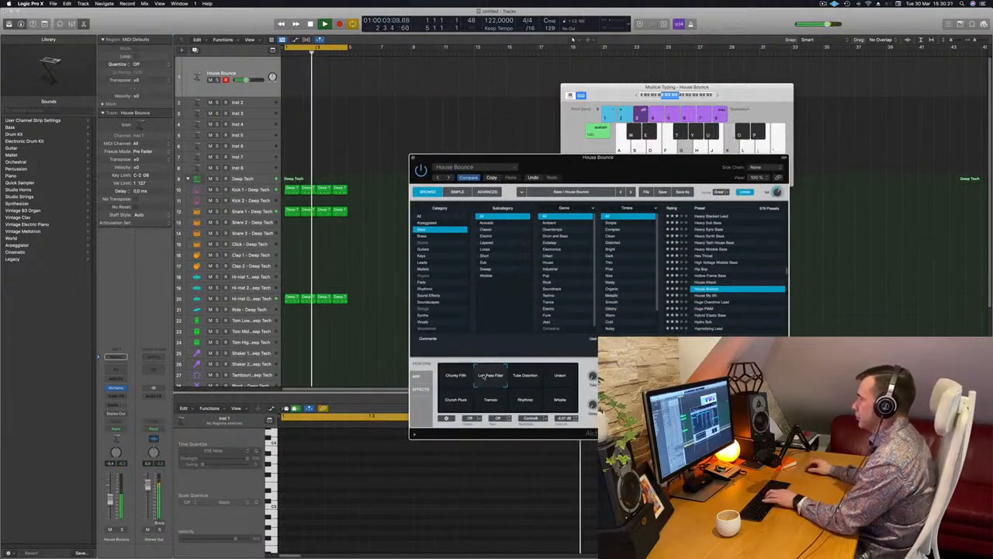
click(527, 379)
click(560, 380)
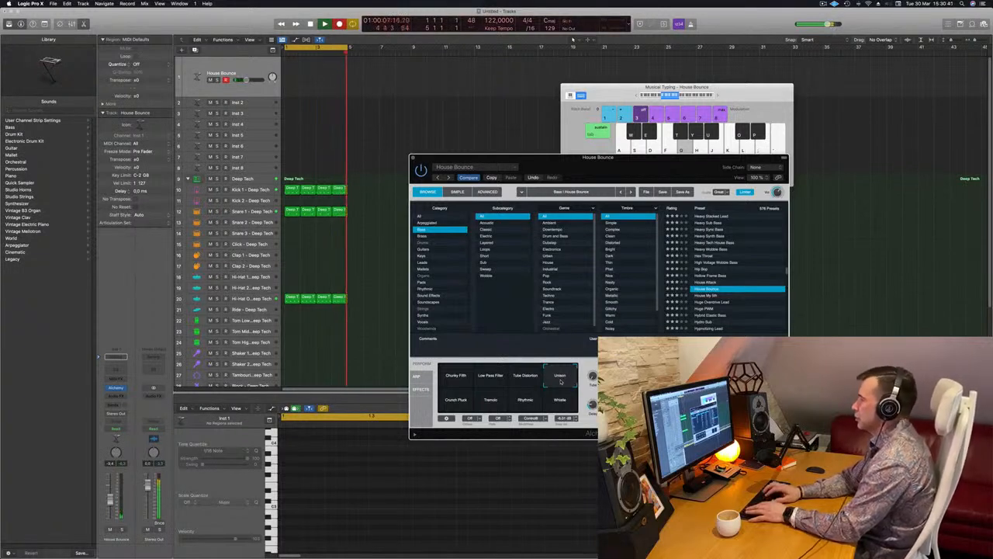
key(;)
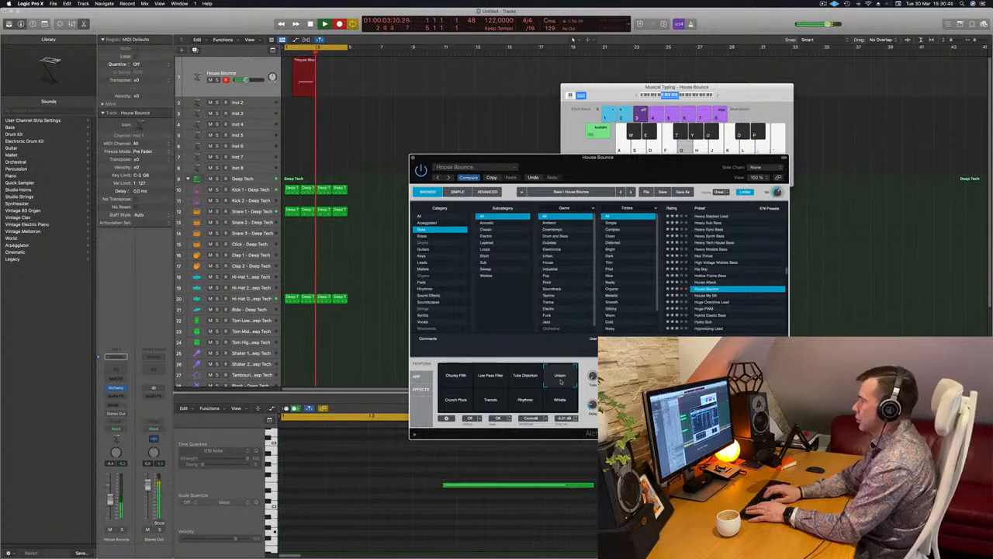
key(space)
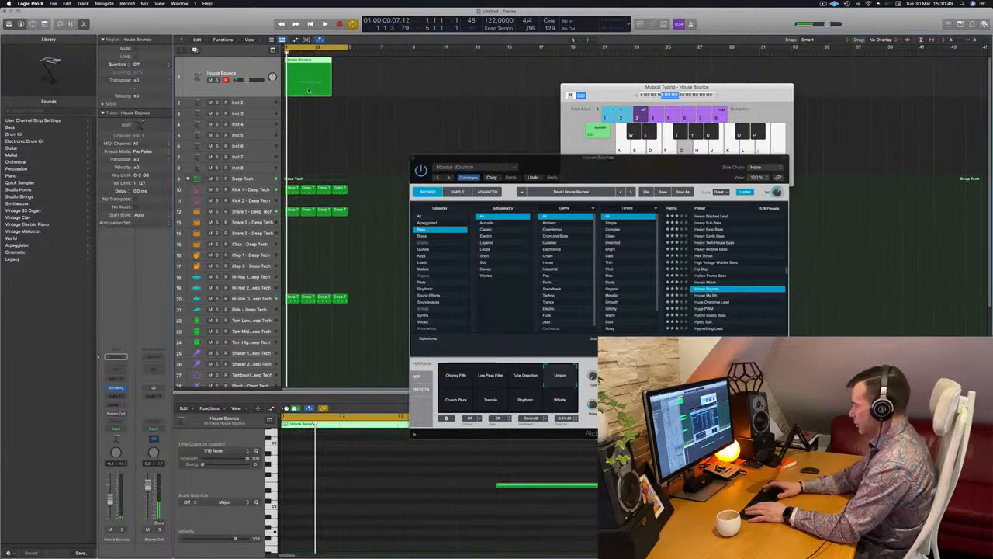
key(Delete)
- Repeat all drum regions to fill 16 bars and extend the cycle range to bar 17
key(super+a)
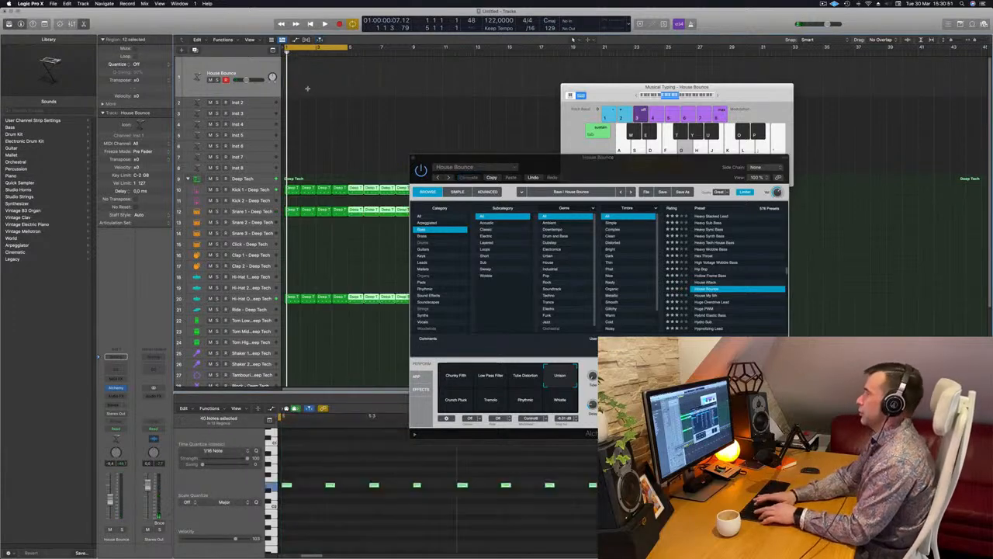
drag(524, 158, 870, 124)
key(space)
drag(349, 50, 535, 51)
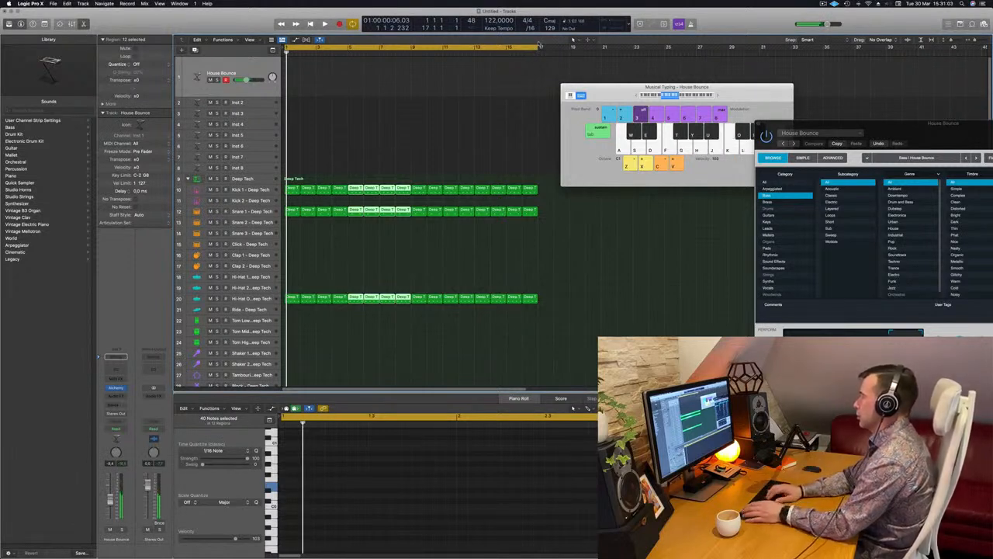
key(space)
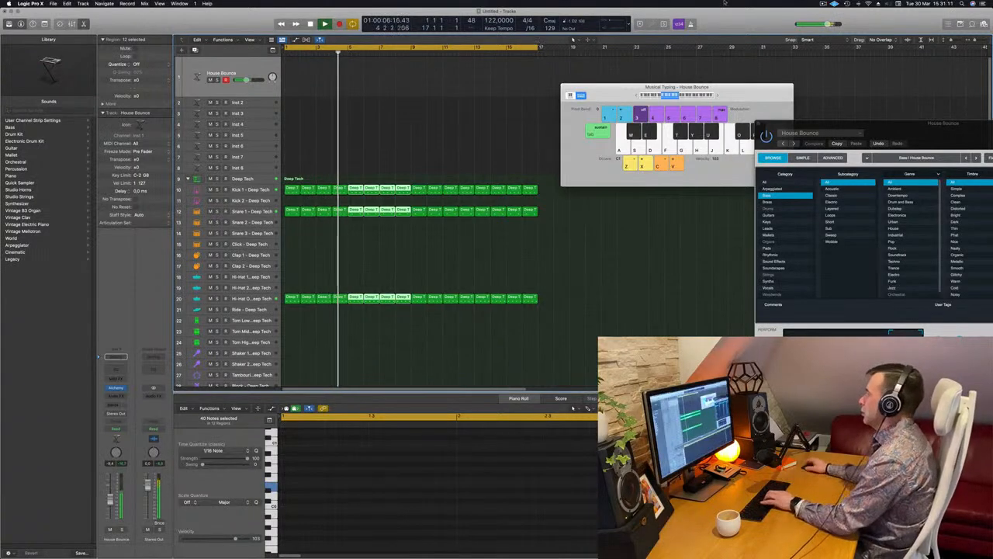
- Audition Alchemy's Crunch Pluck, Rhythmic, Tremolo, Whistle and Unison variations over the beat and choose Low Pass Filter
drag(918, 126, 521, 44)
click(407, 284)
click(477, 286)
click(438, 287)
click(503, 287)
click(511, 269)
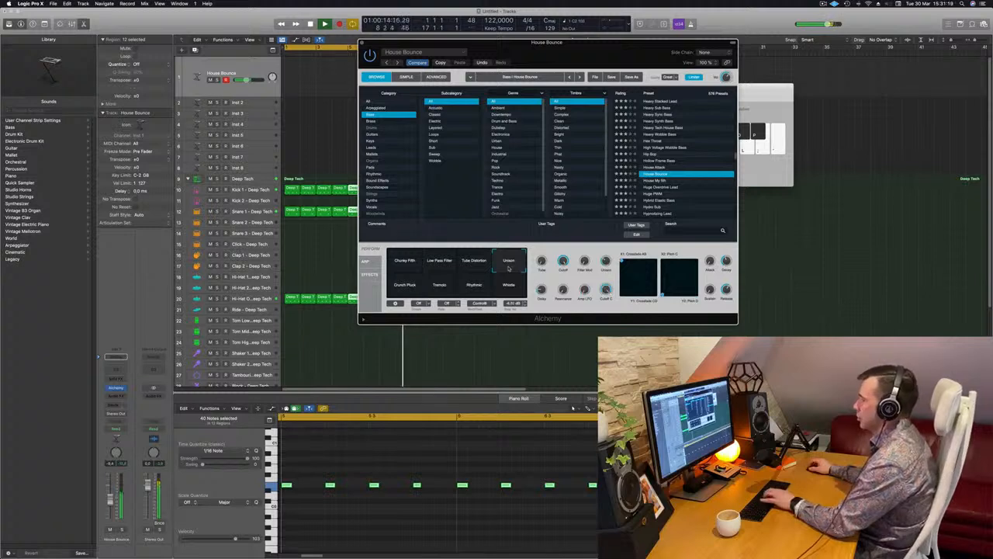
click(442, 266)
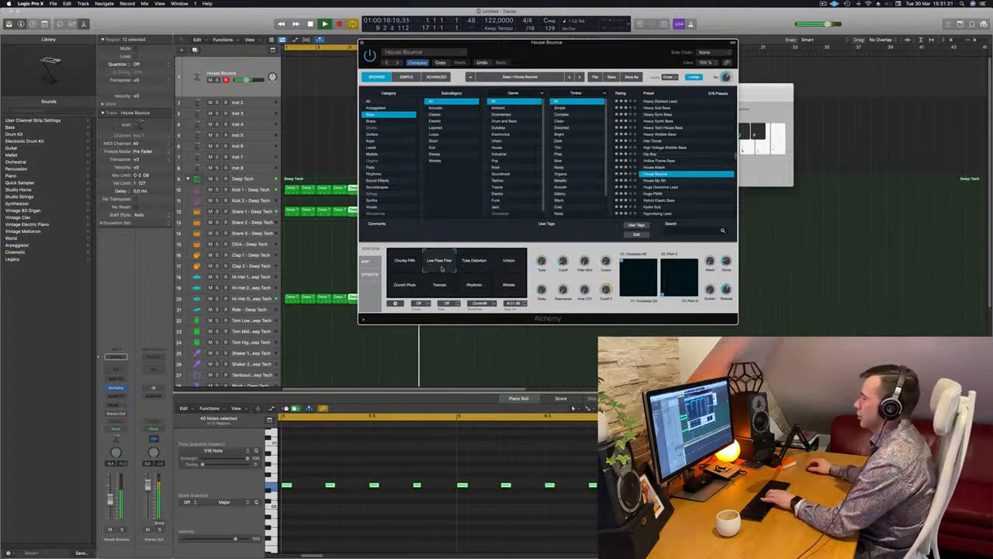
- Raise the House Bounce track's volume and adjust Alchemy's Cutoff while the beat plays
click(110, 493)
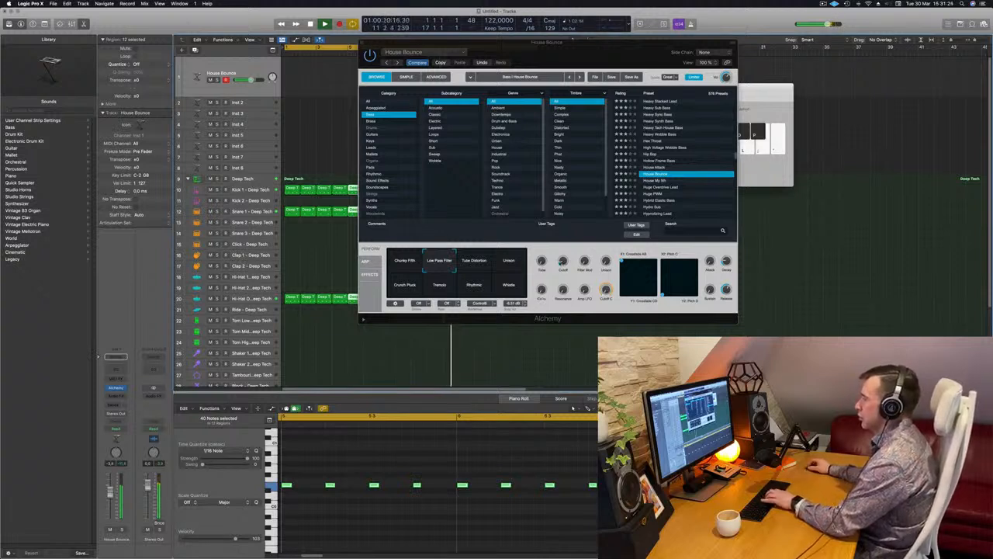
click(563, 262)
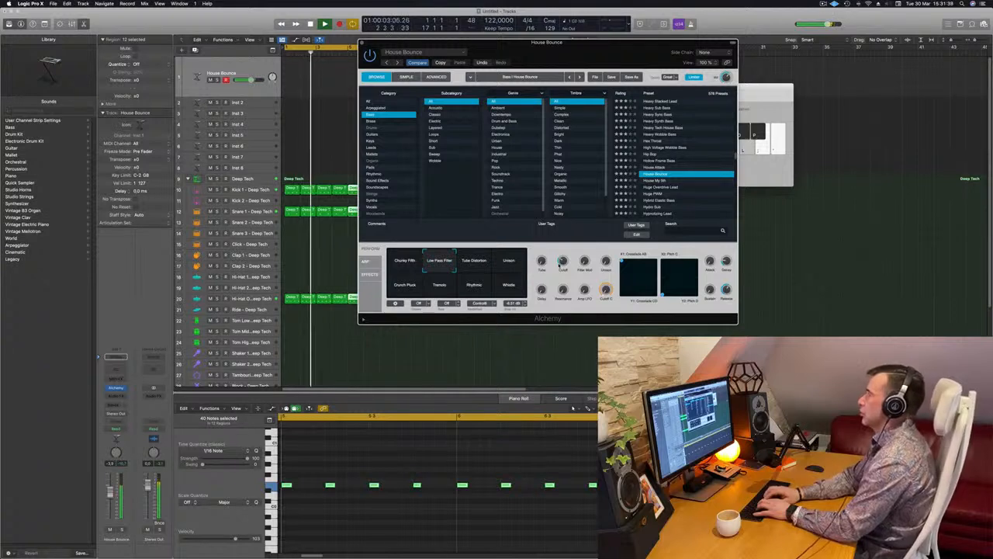
- Record a bass line on the House Bounce track over the beat, then stop and uncover the recorded region
key(r)
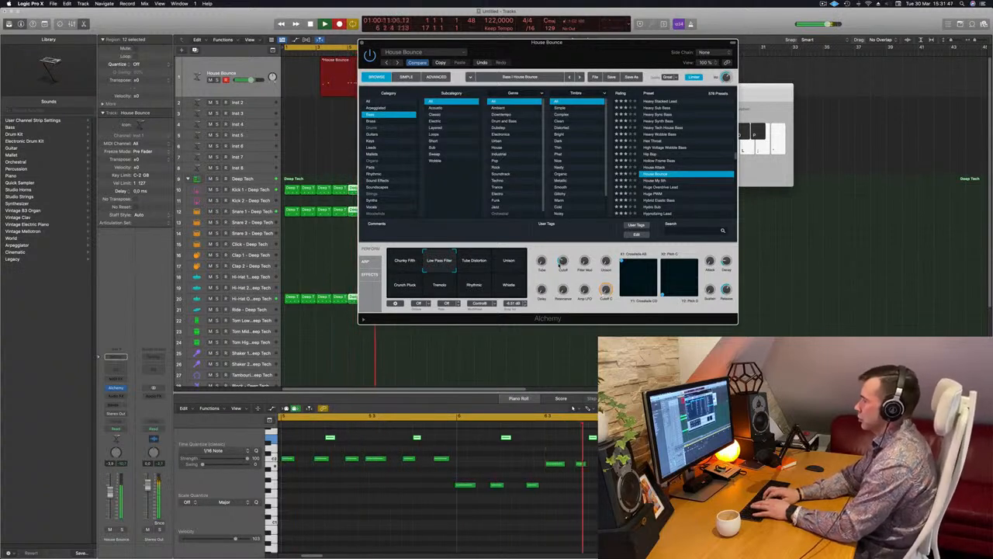
key(space)
drag(536, 43, 834, 26)
- Trim the bass recording to the two bars starting at bar 5 and move that region to bar 1
super+double_click(347, 62)
click(337, 62)
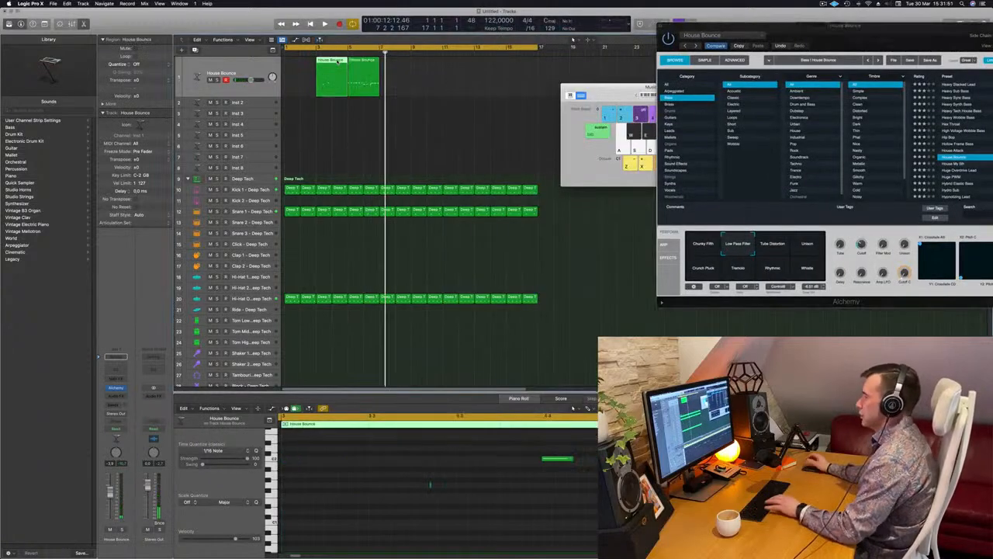
key(Delete)
click(361, 62)
drag(361, 62, 299, 62)
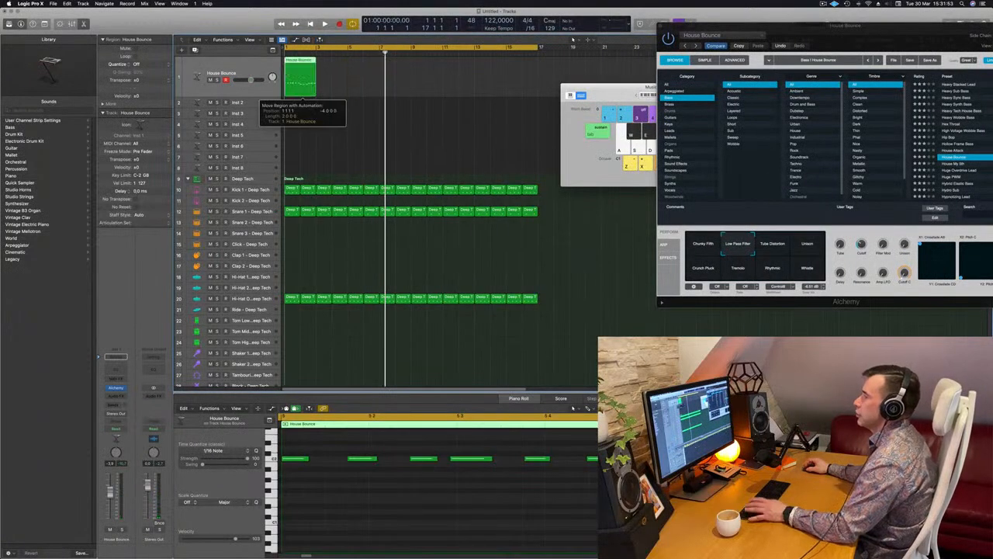
- Quantize all notes of the House Bounce region to 1/16 notes
key(space)
click(379, 527)
key(super+a)
key(q)
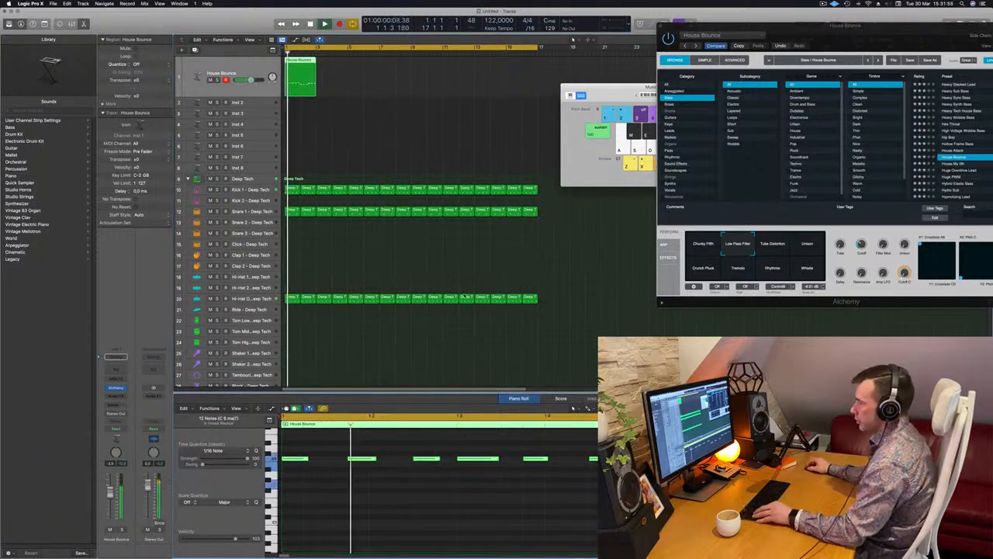
- Transpose the last three notes of the bass region, trying a lower pitch before settling two semitones above the opening notes
scroll(428, 380, down, 3)
scroll(404, 481, down, 5)
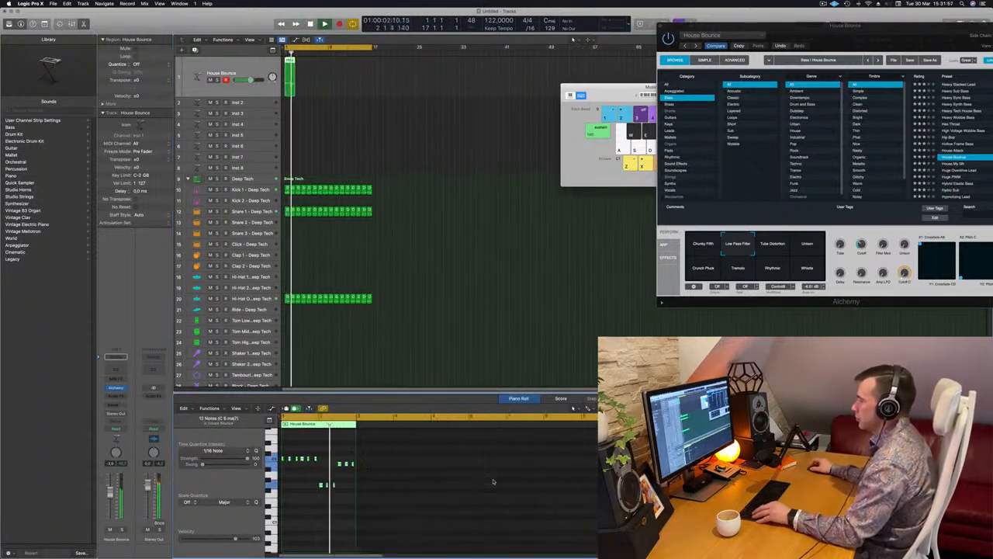
scroll(377, 479, up, 3)
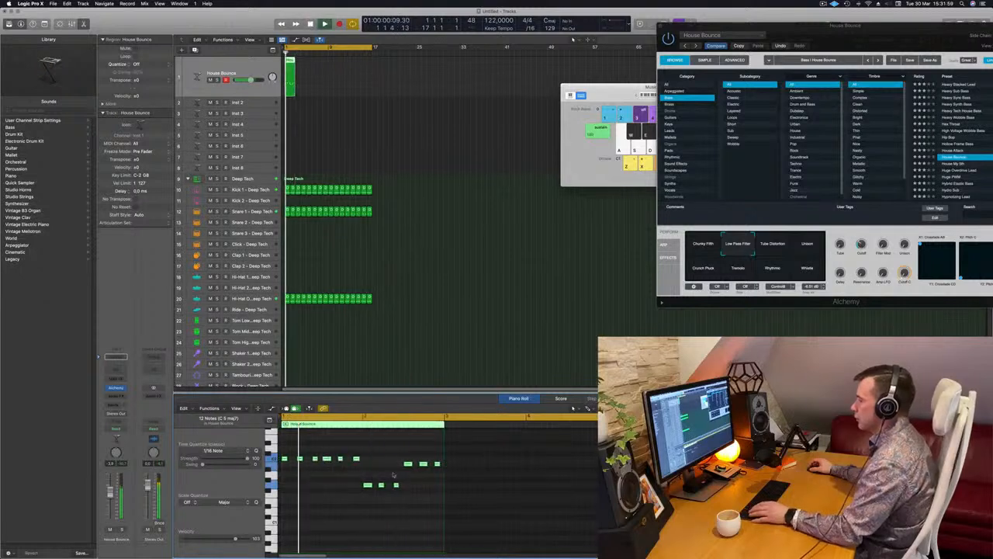
drag(403, 452, 447, 471)
key(alt+Down)
key(alt+Down)
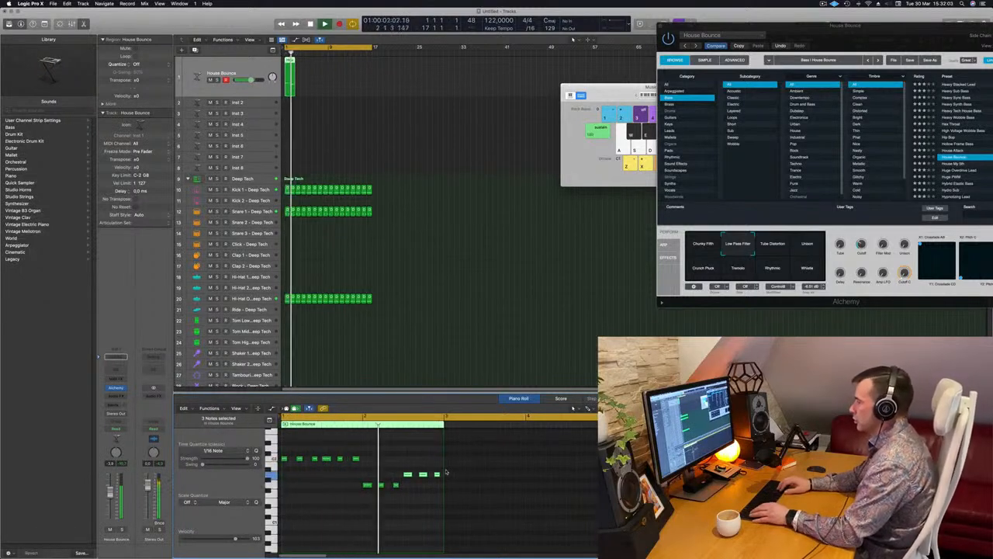
key(alt+Up)
key(alt+Up)
key(alt+Up)
key(alt+Up)
key(alt+Up)
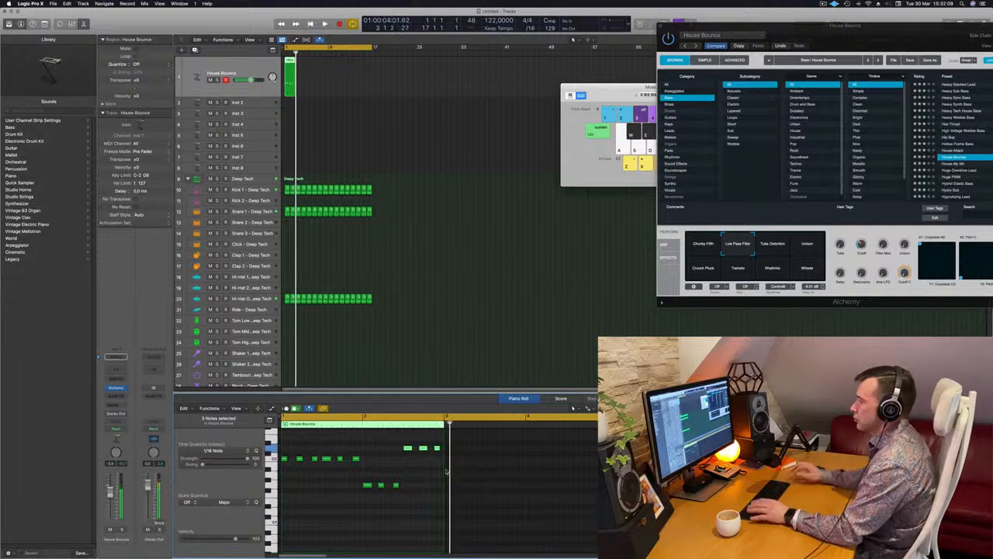
- Repeat the two-bar bass region up to bar 17 and adjust Alchemy's Cutoff while the loop plays
key(Return)
drag(289, 65, 364, 65)
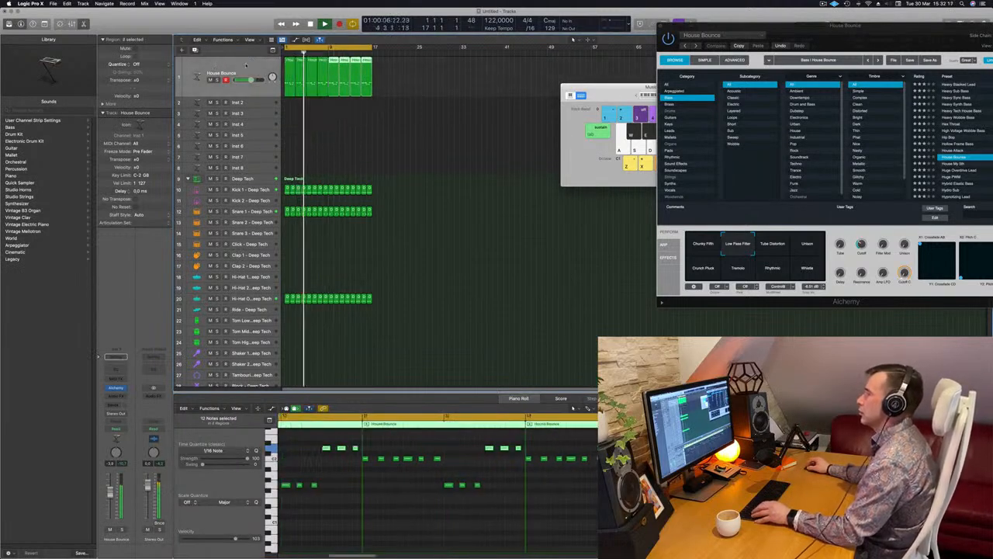
key(space)
drag(888, 49, 730, 68)
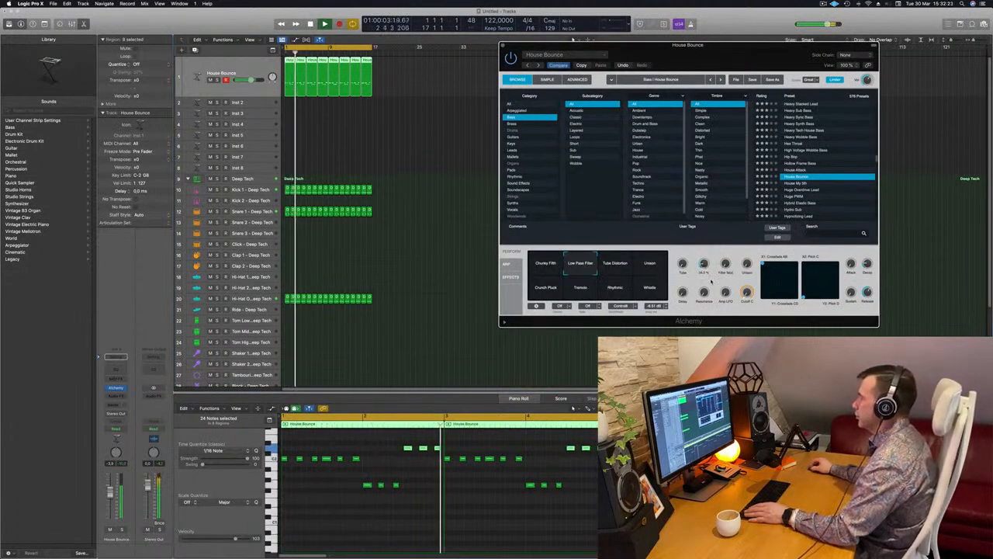
- Insert a Compressor on the House Bounce track and set its side chain to Kick 1 - Deep Tech (Inst 9)
click(126, 395)
click(119, 398)
mouse_move(133, 417)
click(182, 417)
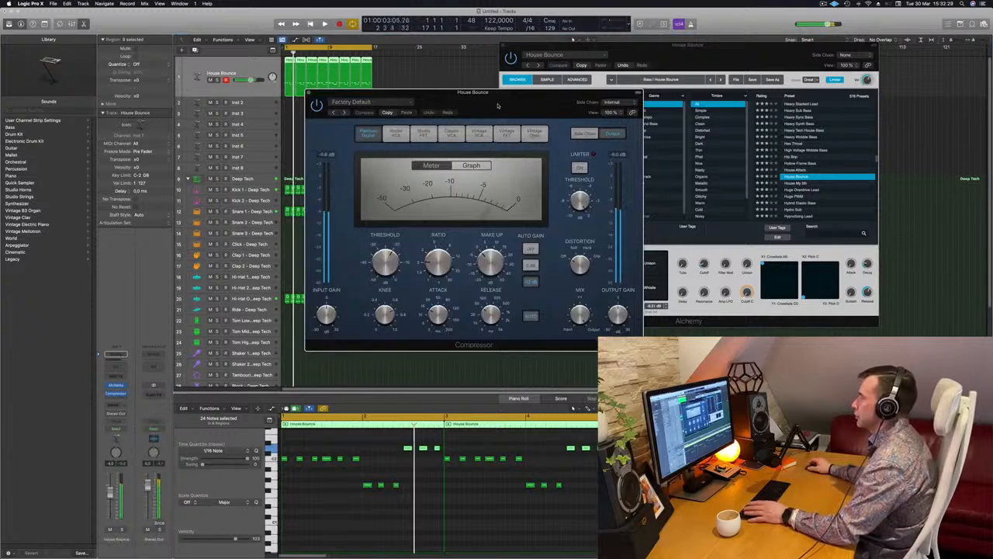
click(377, 103)
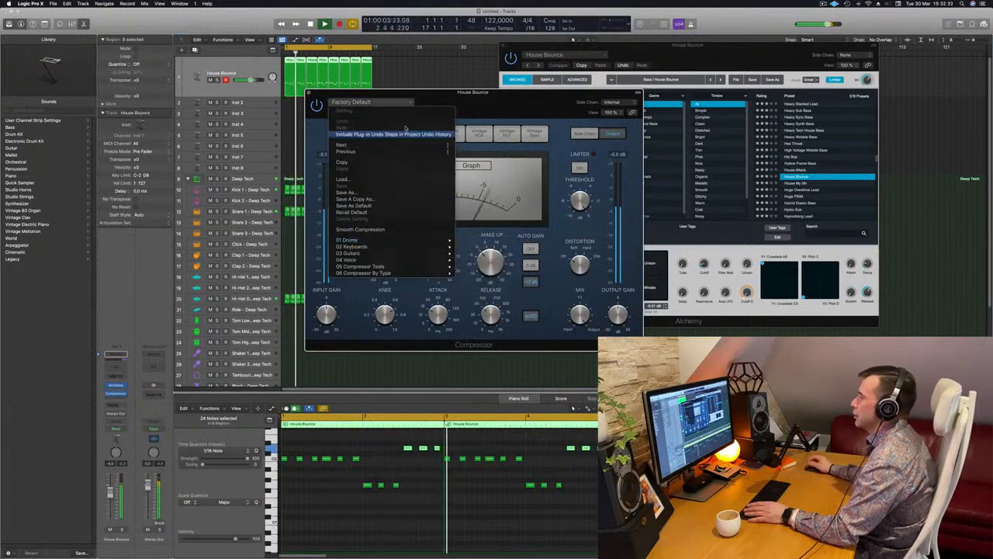
click(526, 102)
click(609, 102)
mouse_move(609, 120)
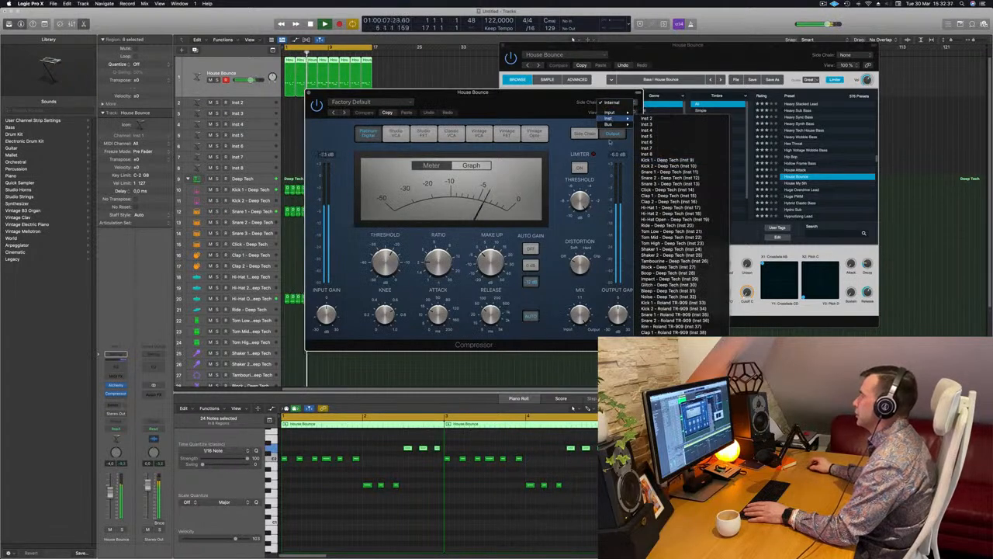
click(668, 160)
- Set the Compressor to a 5 ms release with auto release off, ratio 4.1:1 and threshold -17.5 dB, and close it
drag(522, 116, 574, 105)
key(space)
drag(542, 305, 539, 333)
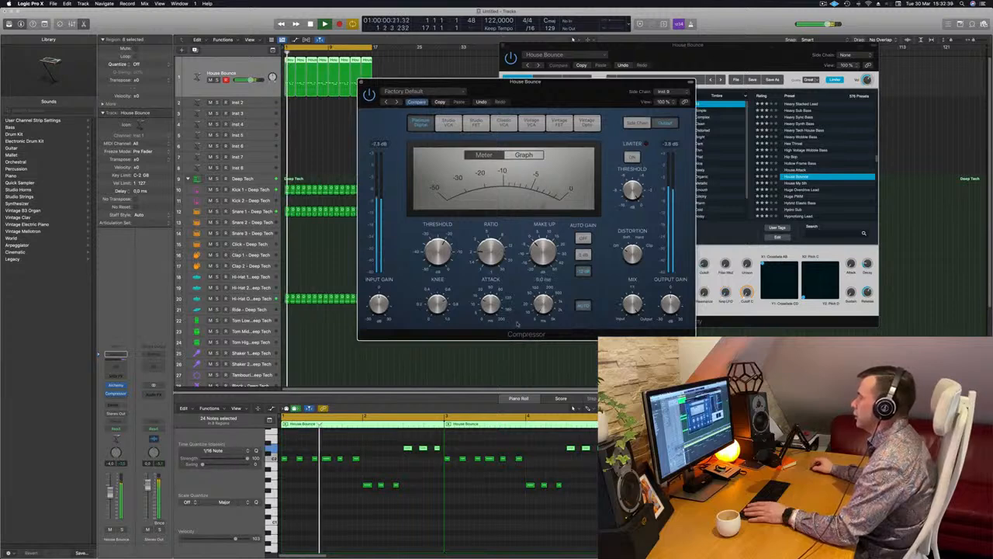
click(591, 310)
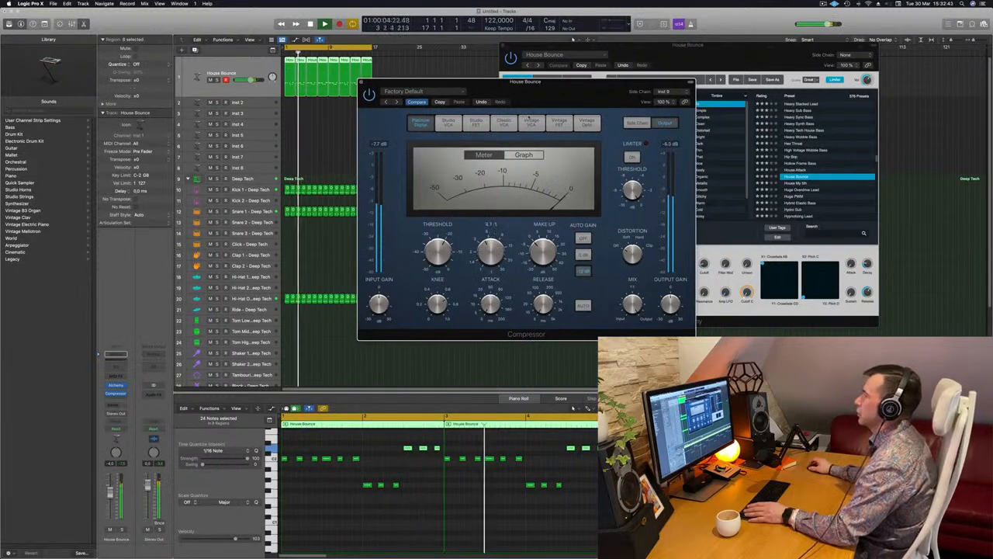
drag(426, 86, 416, 91)
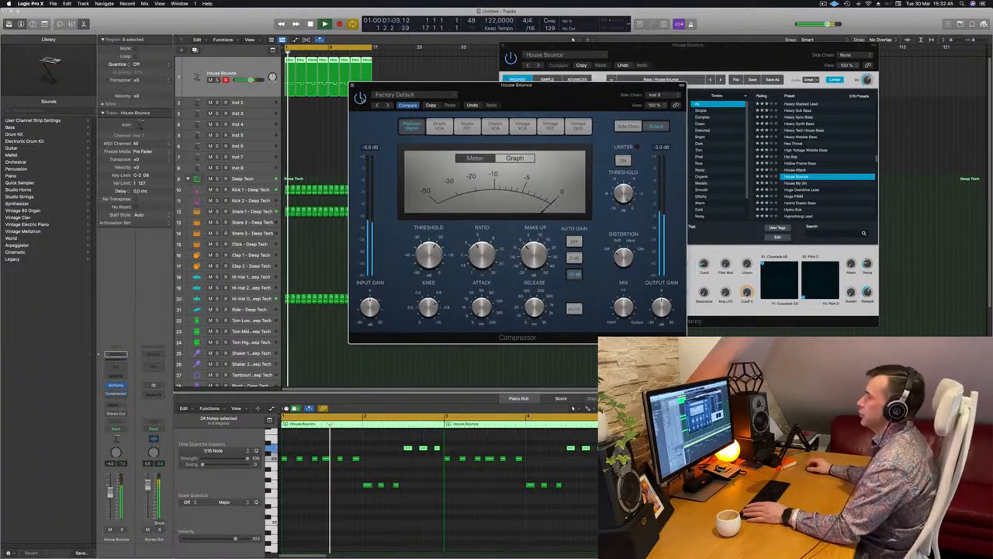
drag(419, 86, 482, 135)
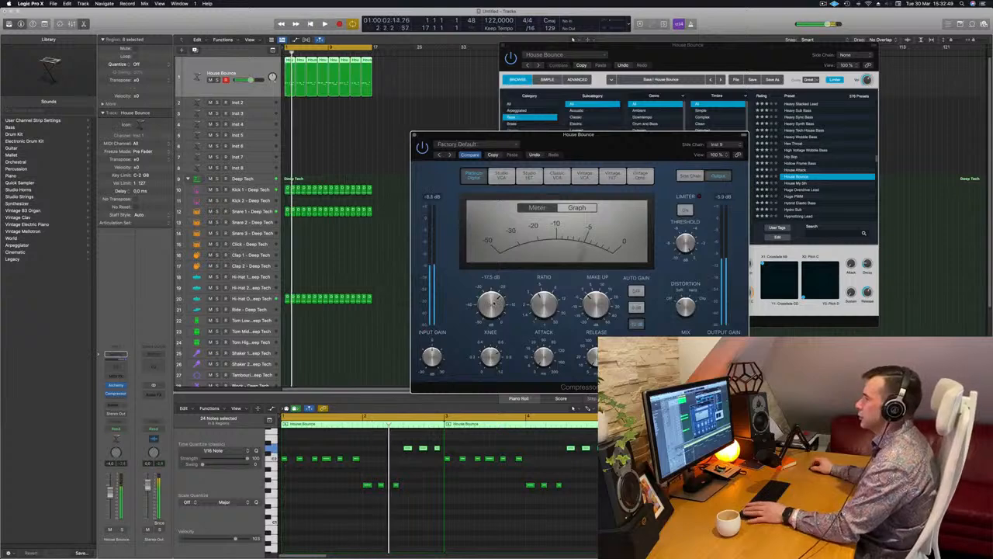
click(414, 135)
- Replay the loop from the start and switch Alchemy's House Bounce sound to the Unison variation
key(Return)
drag(722, 58, 627, 60)
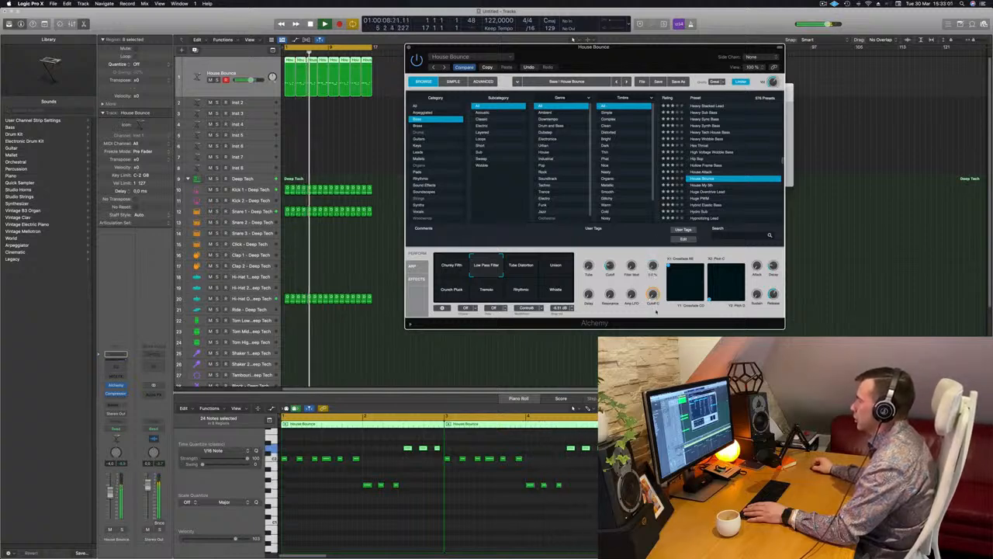
click(484, 68)
click(556, 266)
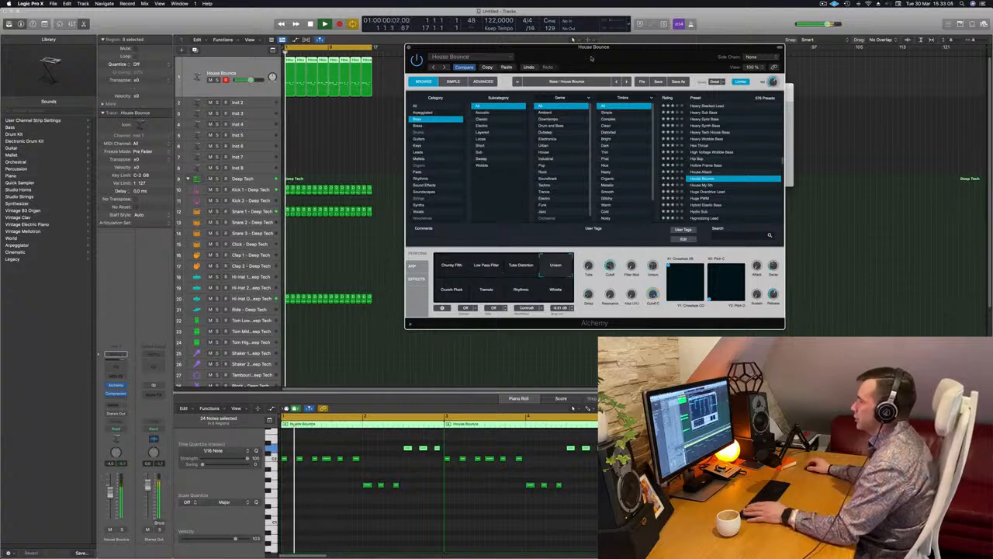
drag(642, 59, 629, 106)
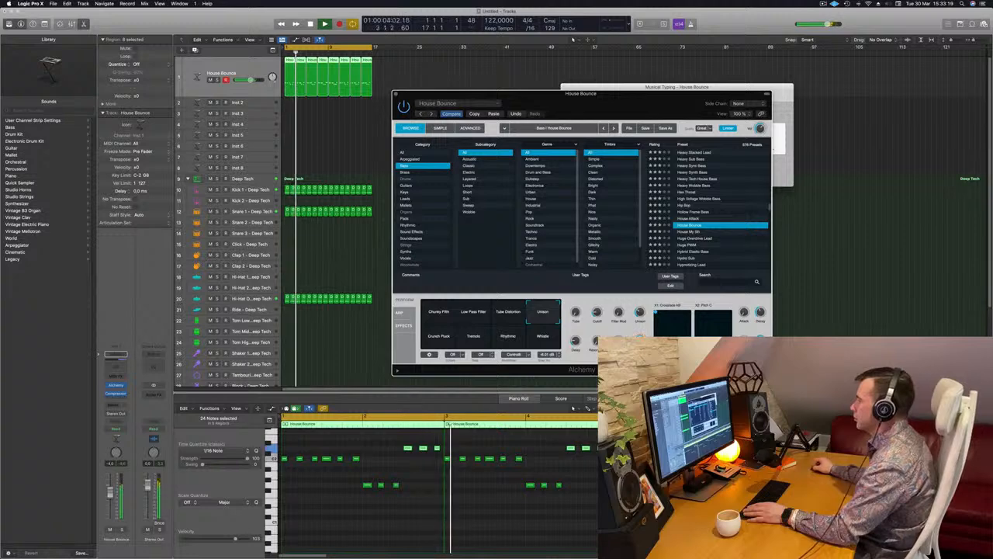
- Fine-tune Alchemy's Unison and Cutoff knobs during playback and close the instrument window
key(Return)
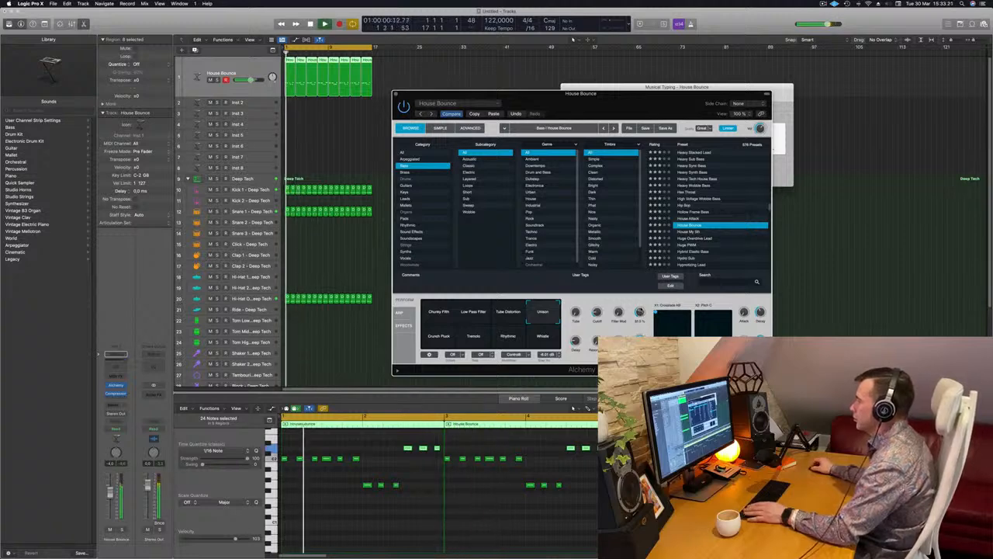
key(Return)
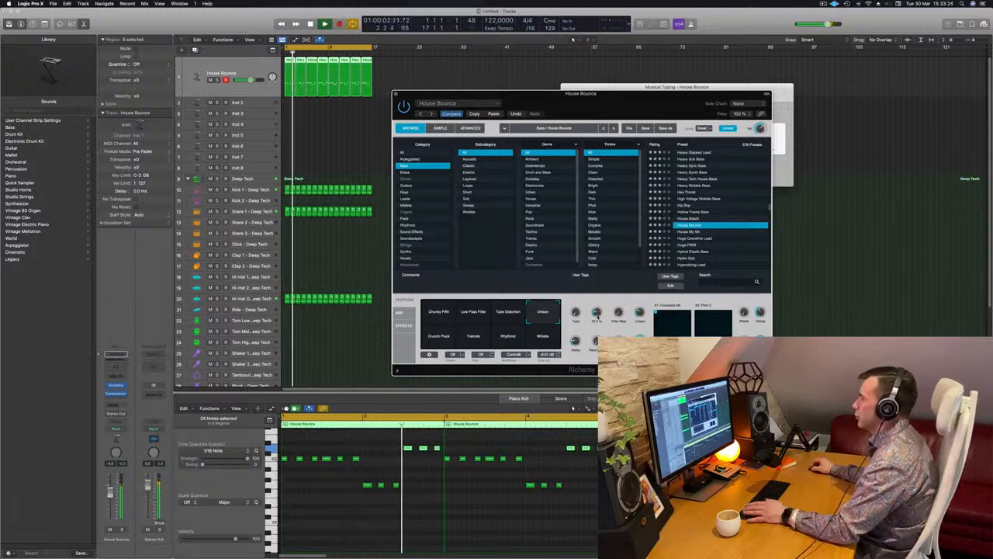
drag(392, 91, 417, 91)
key(Return)
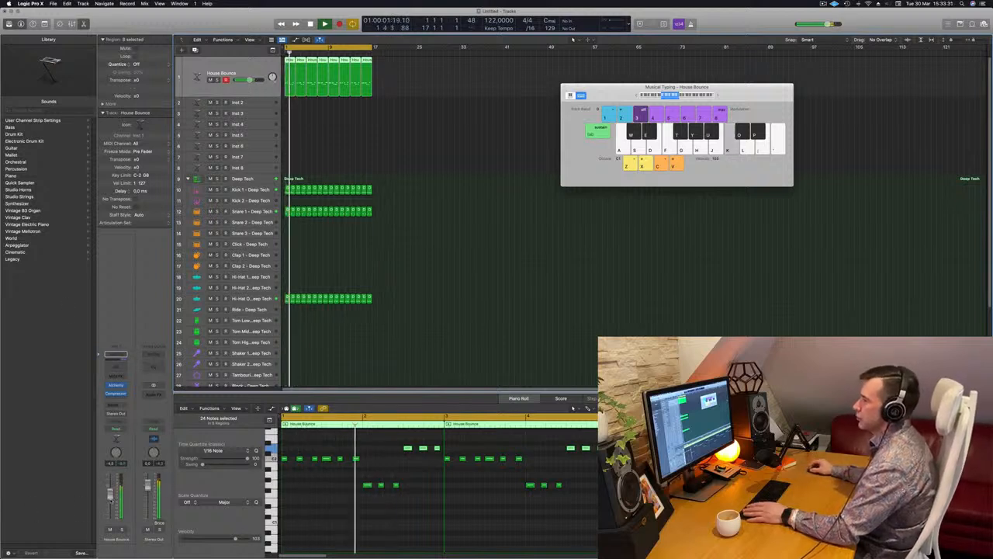
- Open Alchemy on the Inst 2 track and load 90s Luscious Pad from the Fast Attack pads
key(Down)
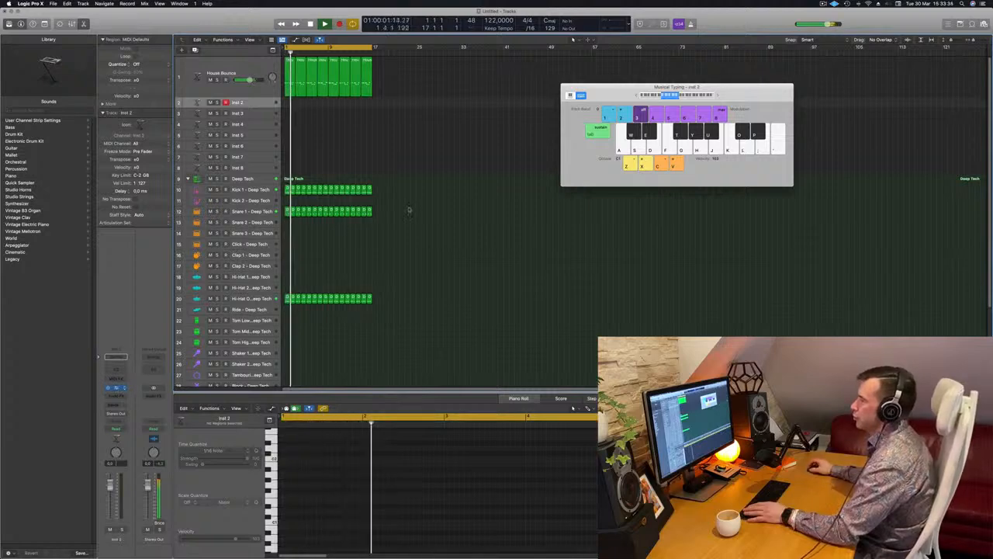
key(v)
drag(588, 105, 636, 107)
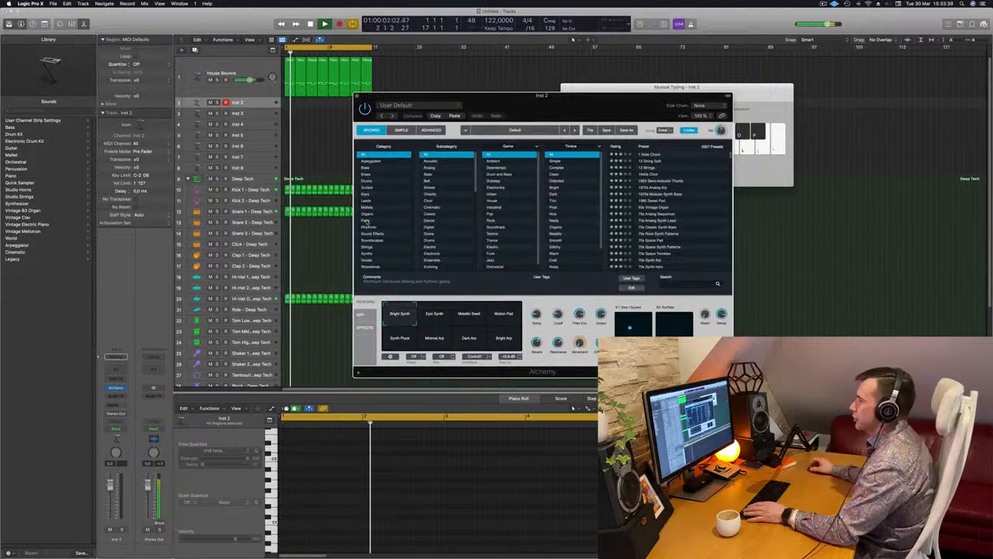
click(366, 221)
click(432, 181)
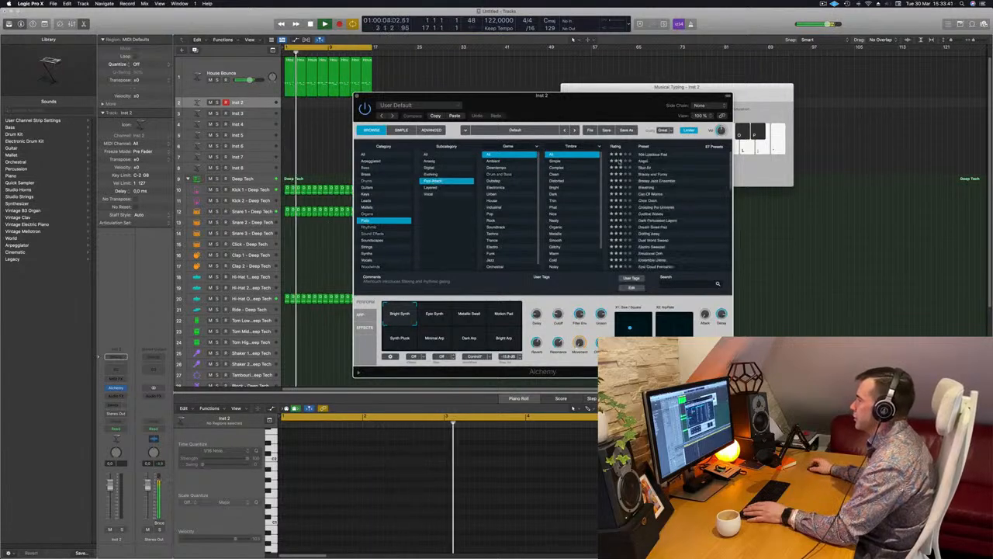
click(653, 154)
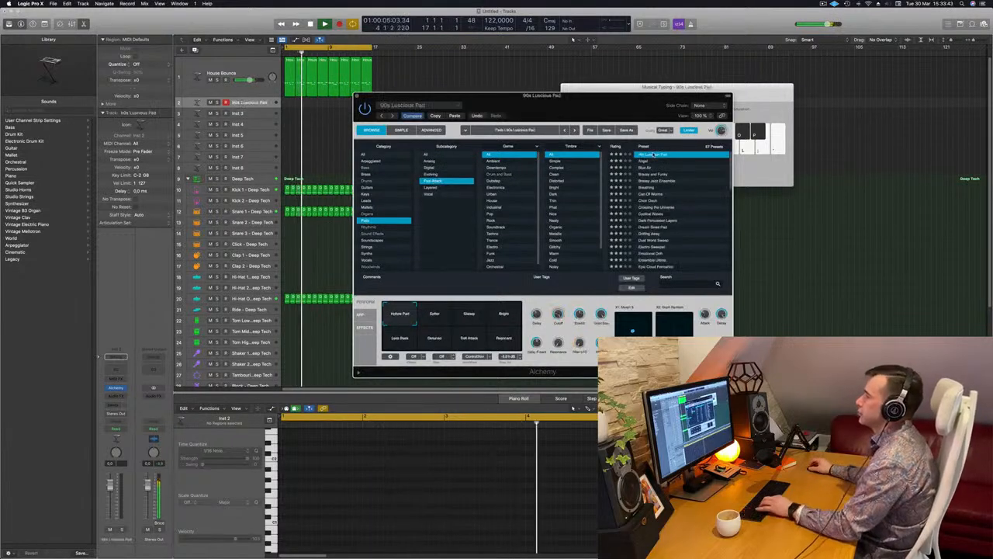
- Lower the pad track's volume slightly and change the Alchemy preset to Brassy and Funky
drag(543, 94, 687, 83)
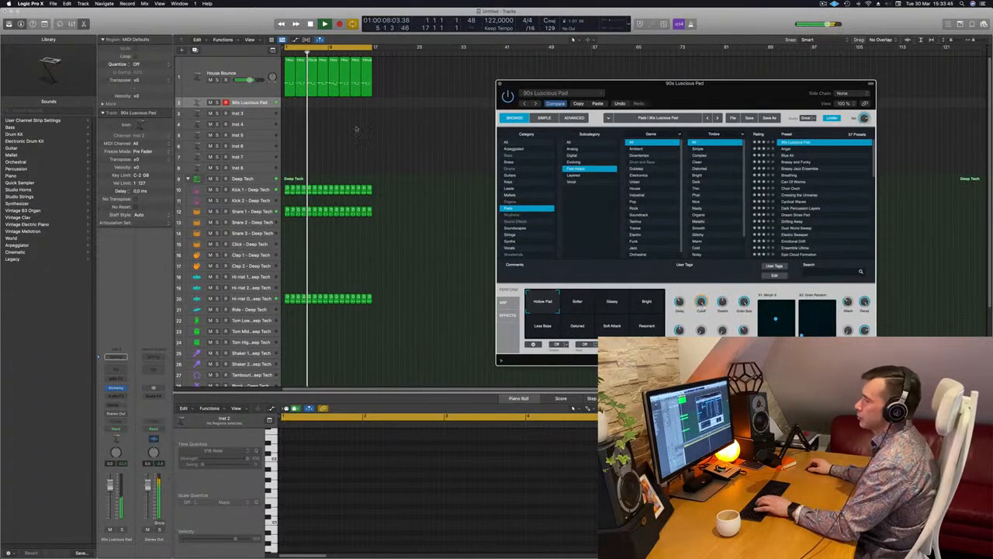
drag(110, 484, 110, 495)
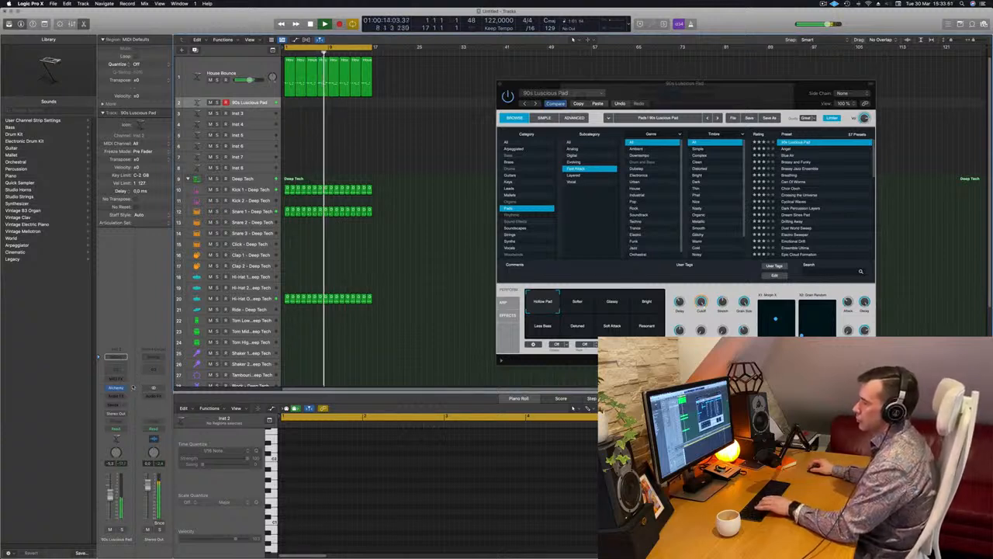
click(802, 162)
key(super+k)
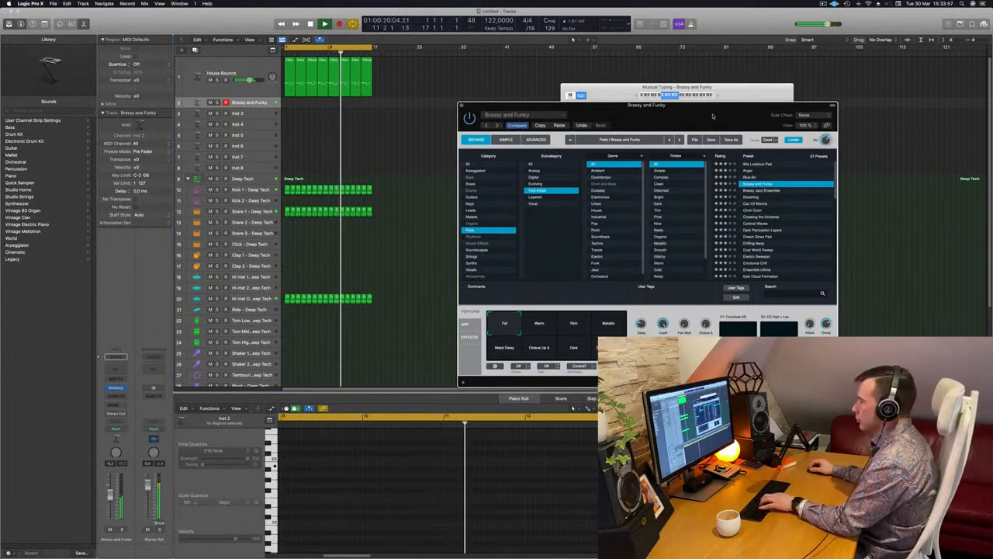
key(super+k)
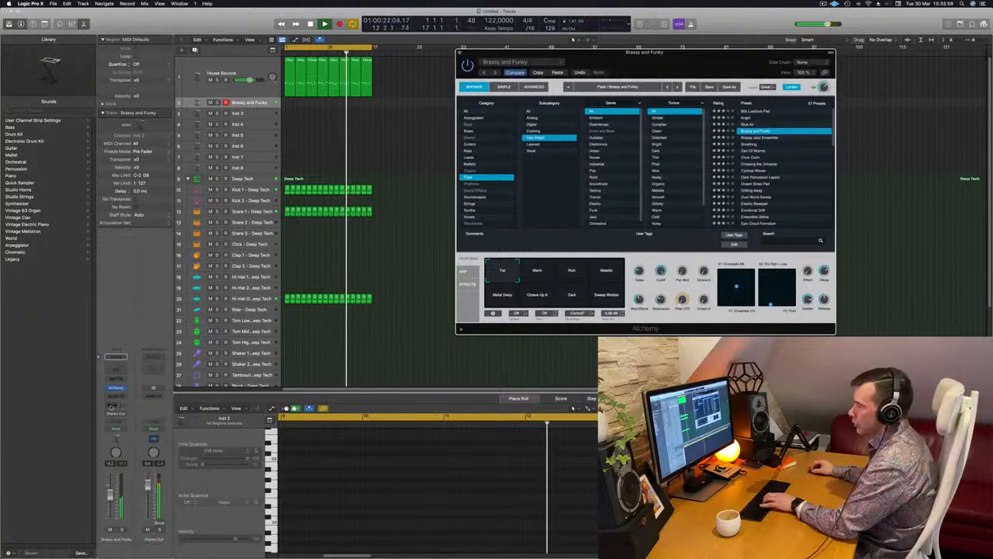
- Add a Bus 7 send to the Brassy and Funky track and insert SilverVerb on its aux channel
click(116, 404)
mouse_move(120, 417)
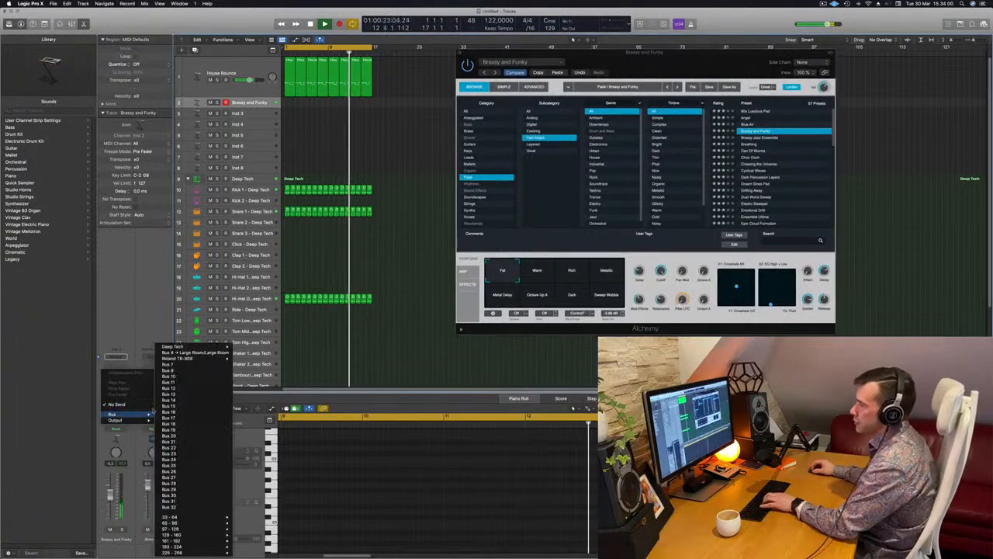
click(168, 353)
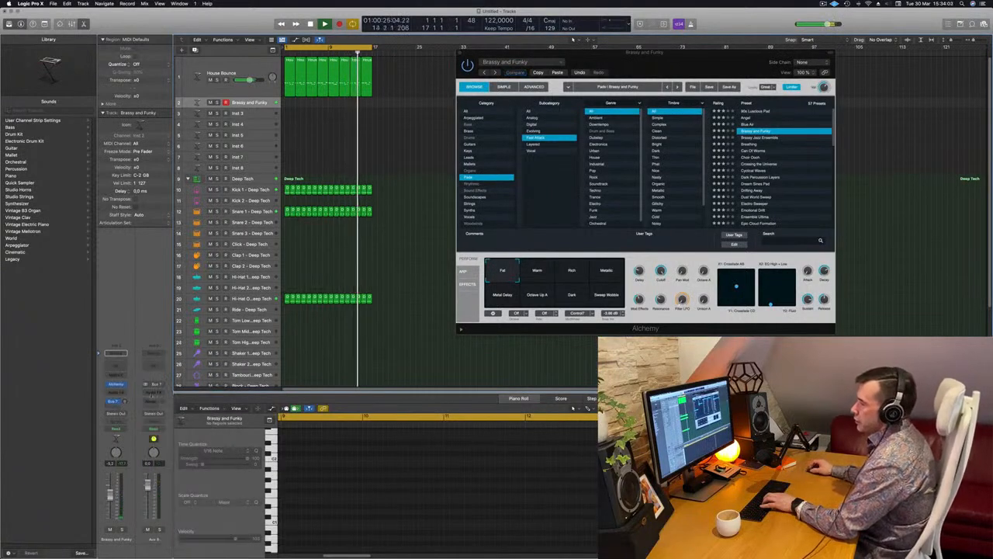
click(161, 393)
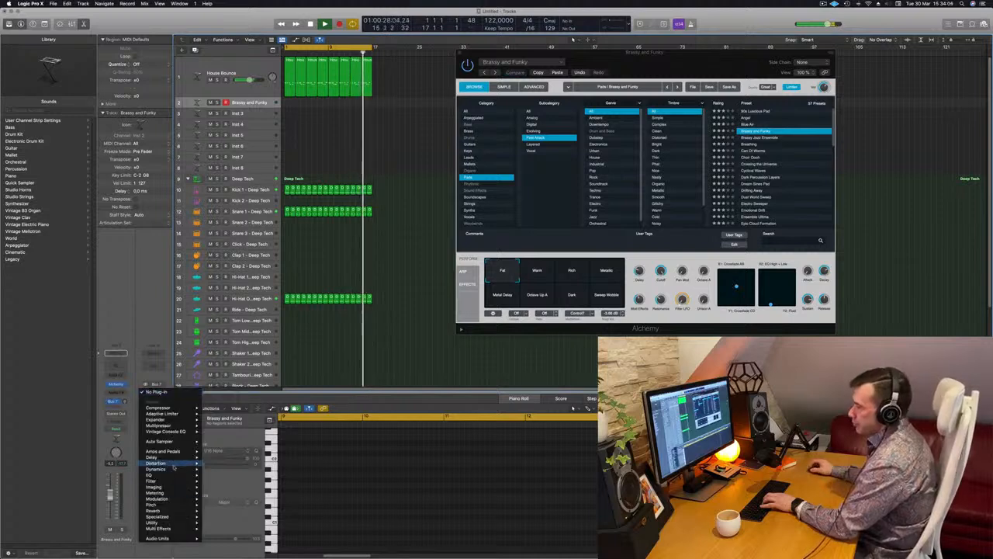
mouse_move(155, 510)
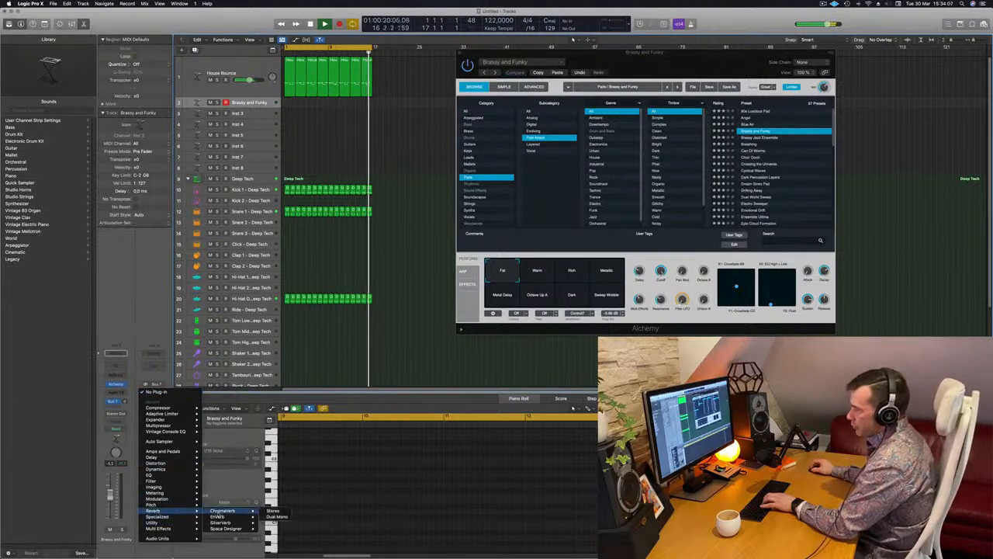
click(222, 523)
- Load the grandiose preset in SilverVerb and set its wet output to 100%
click(353, 102)
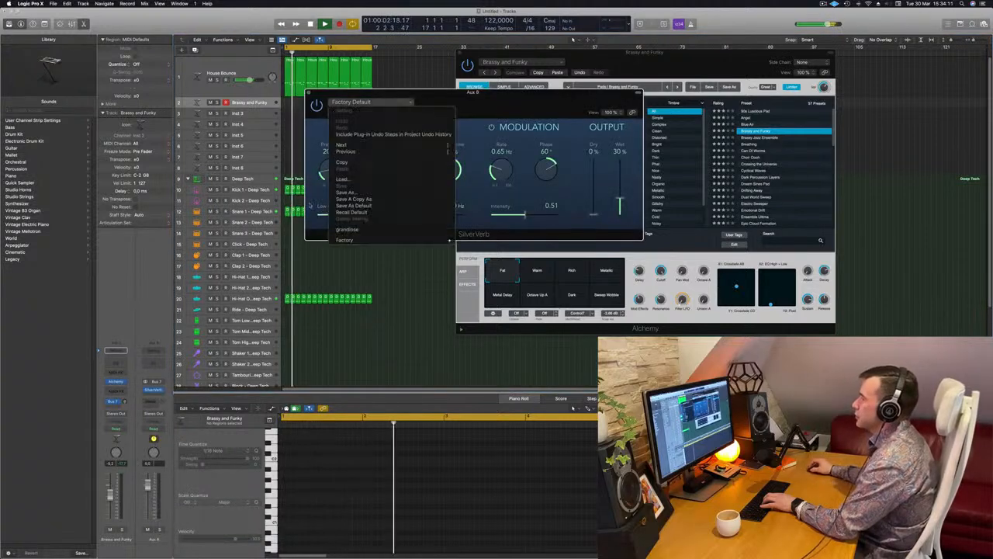
click(365, 229)
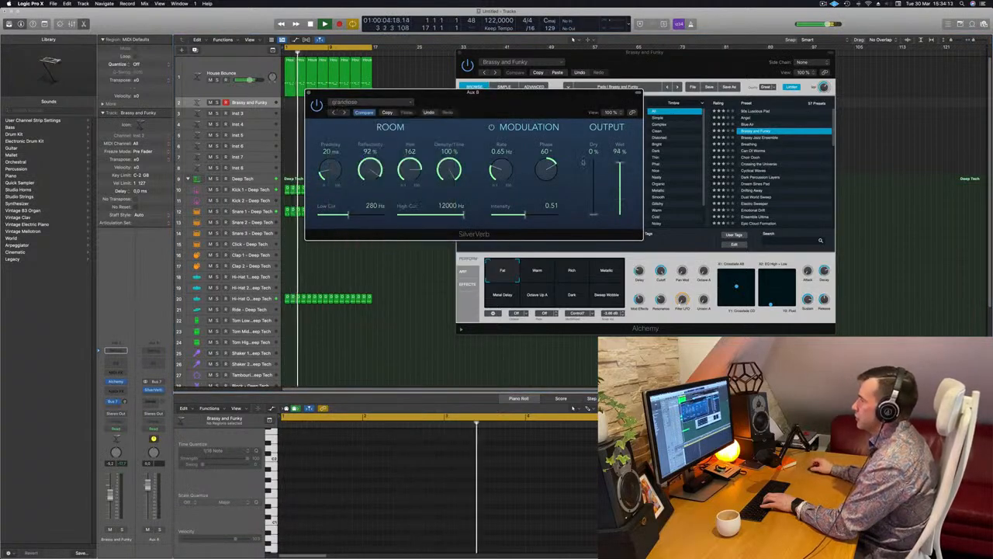
drag(622, 162, 623, 156)
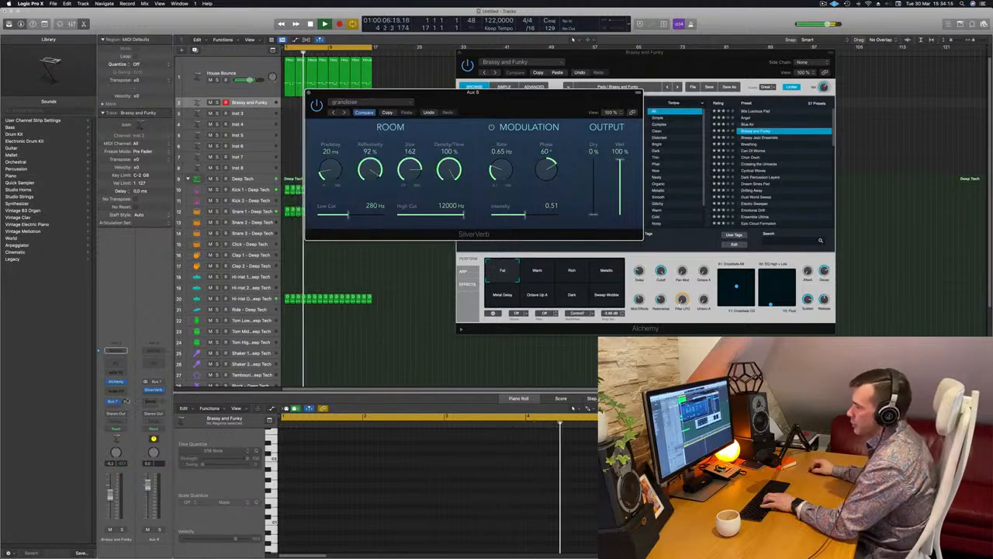
- Raise the pad track's Bus 7 send level and its volume, and move the SilverVerb window clear of the Alchemy controls
drag(125, 403, 126, 401)
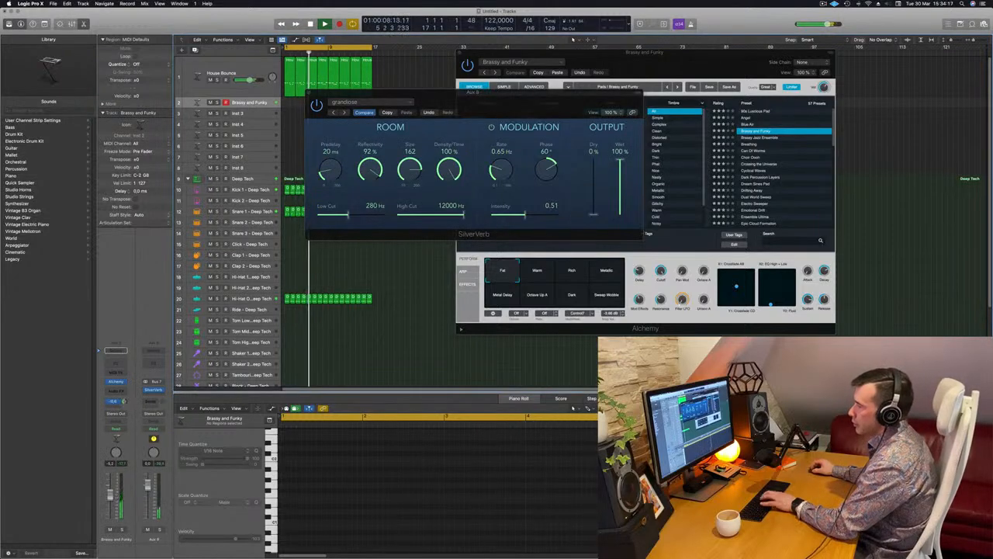
drag(567, 116, 671, 206)
drag(125, 402, 125, 399)
drag(629, 188, 573, 252)
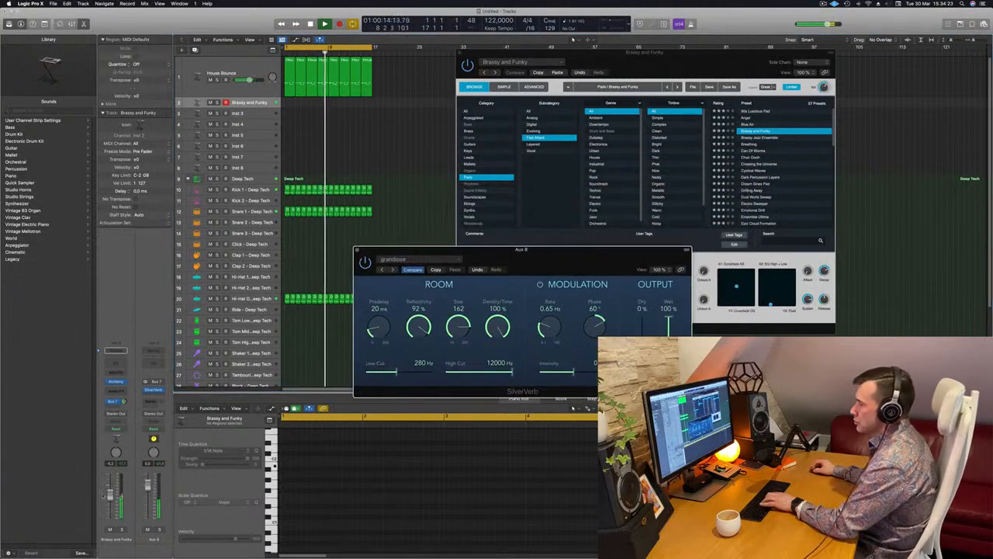
drag(124, 402, 124, 397)
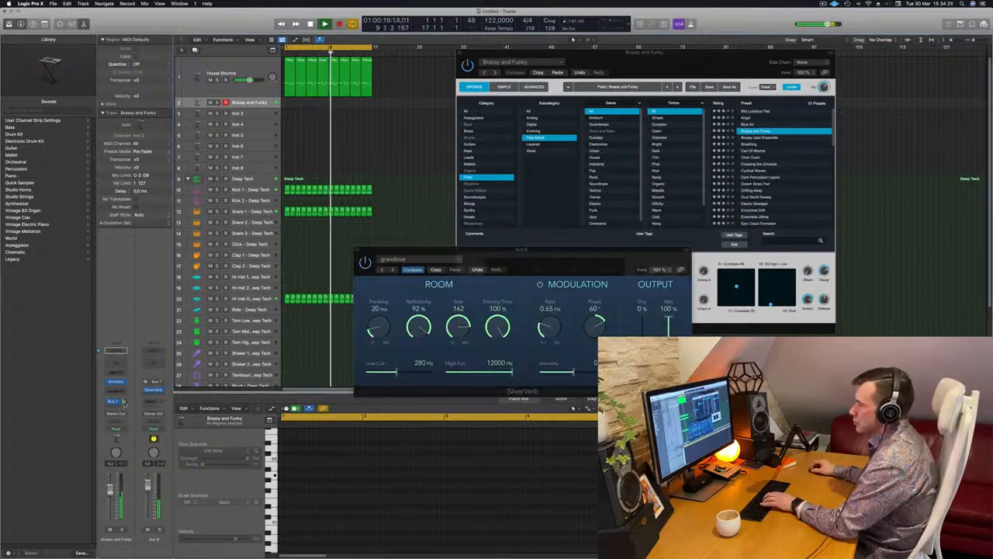
drag(499, 274, 443, 292)
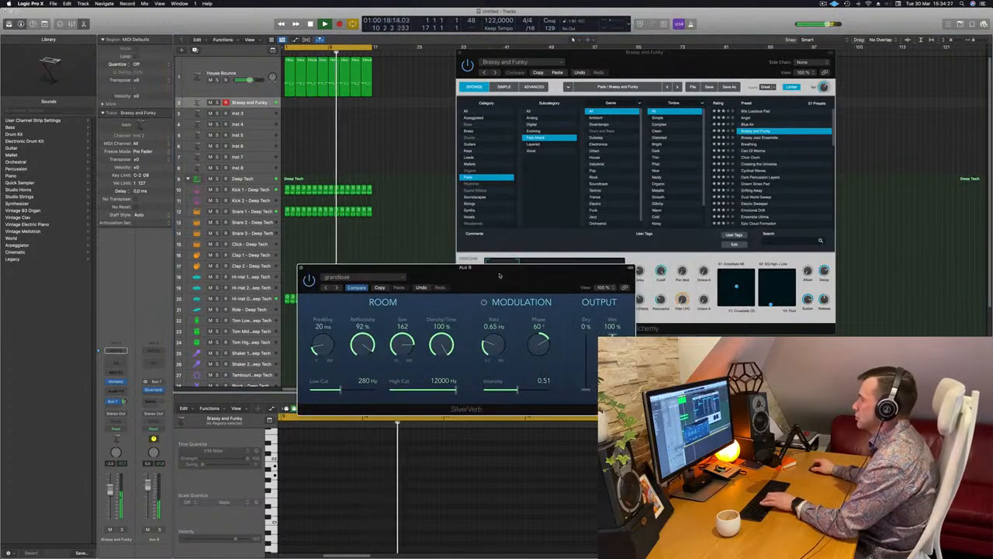
- Switch the Brassy and Funky sound to the Warm variation and record a pad part on the track during playback
click(749, 131)
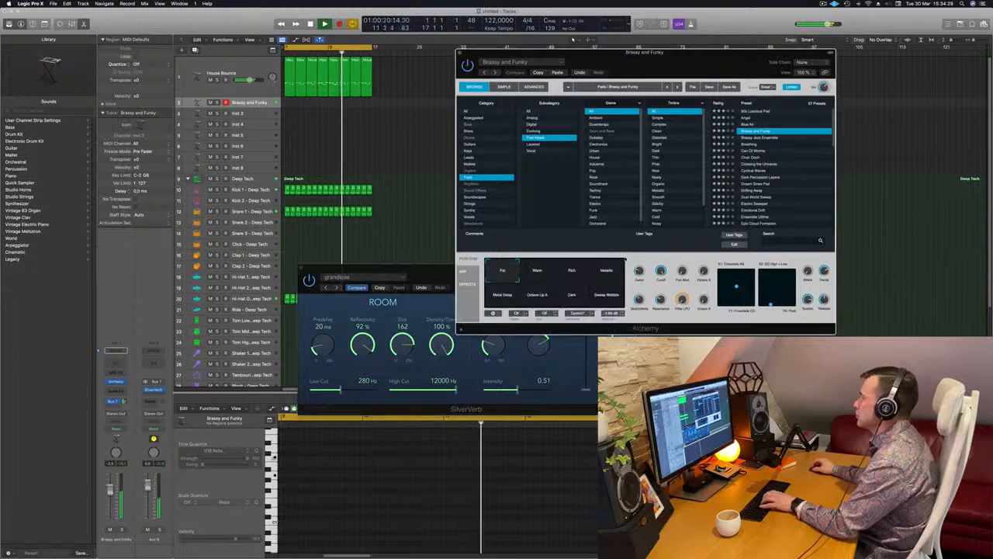
click(545, 271)
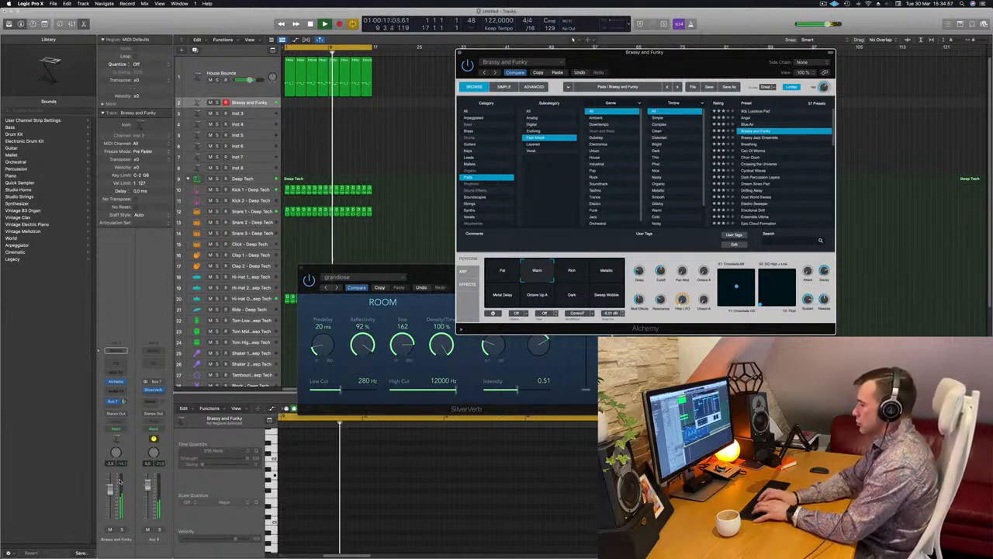
key(r)
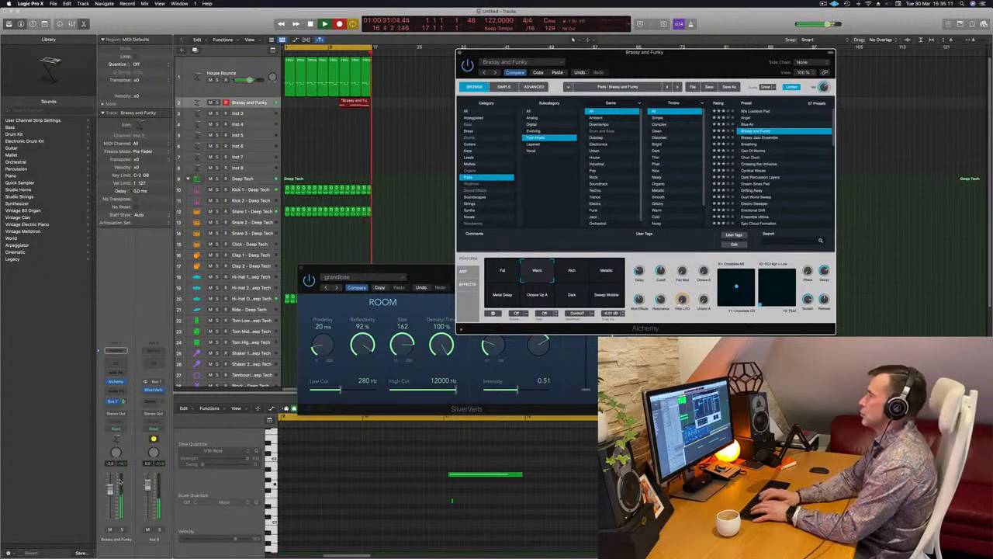
key(space)
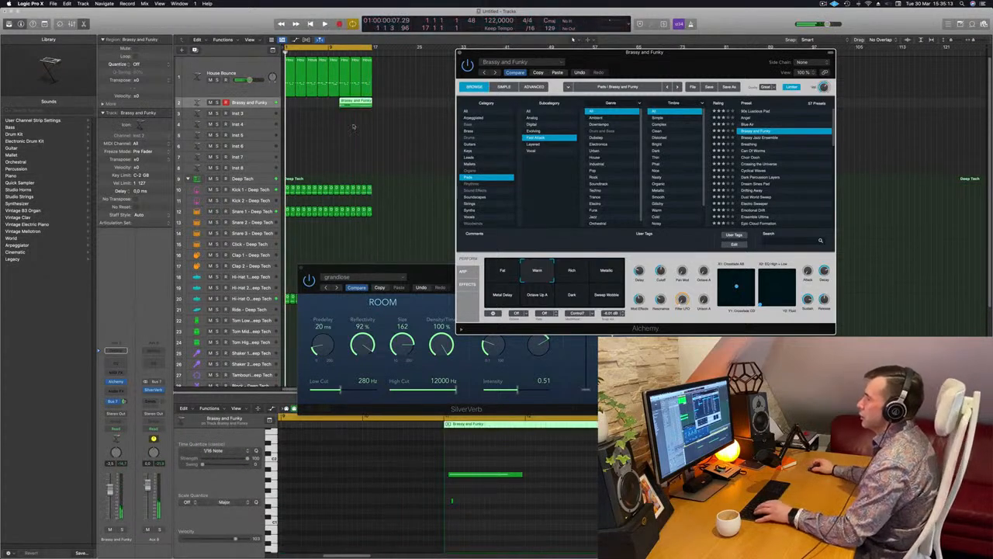
- Split the recorded pad region at bar 13, delete its first part and move the remainder to bar 1
click(354, 116)
super+double_click(350, 103)
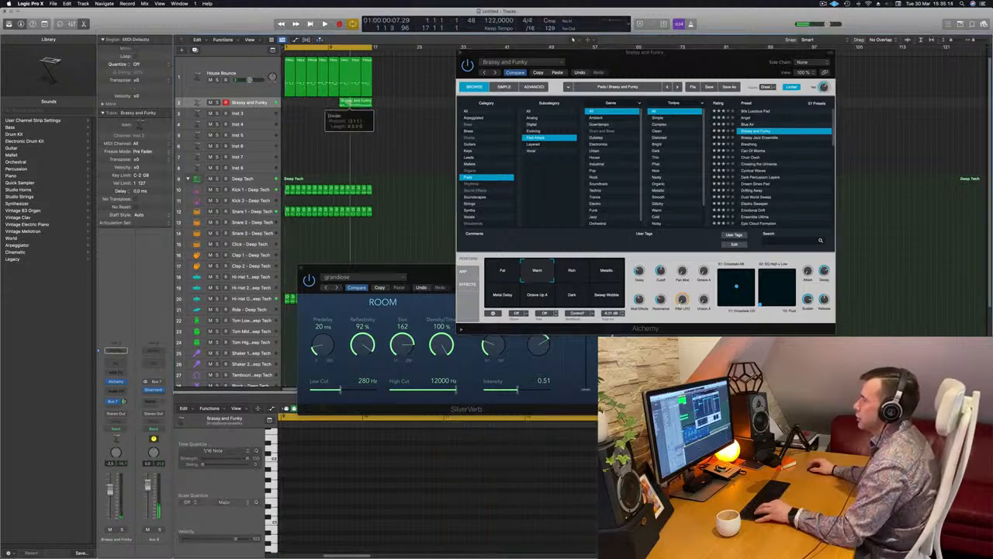
click(347, 104)
key(Delete)
drag(363, 103, 299, 106)
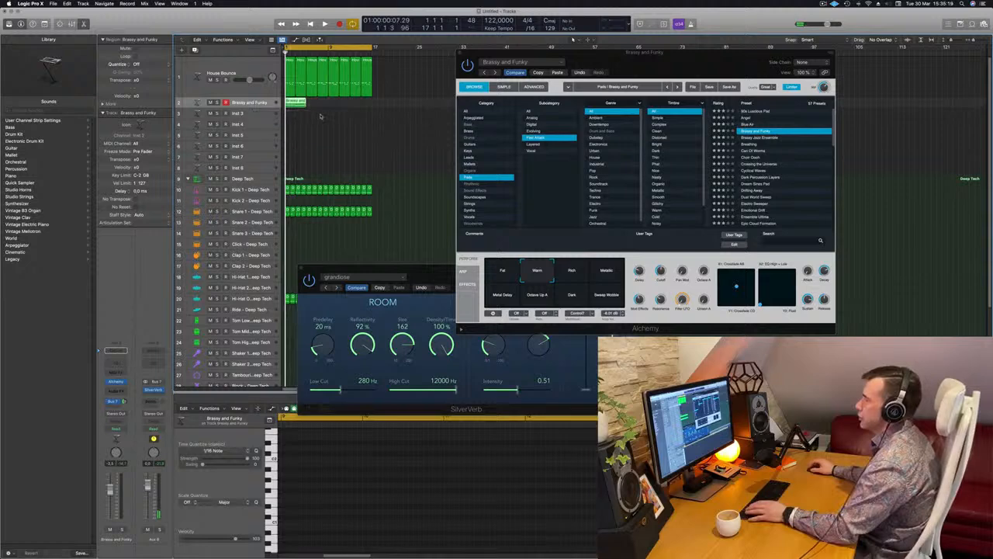
- Quantize all notes of the pad region to 1/16 notes
scroll(321, 117, up, 5)
scroll(319, 117, down, 1)
key(space)
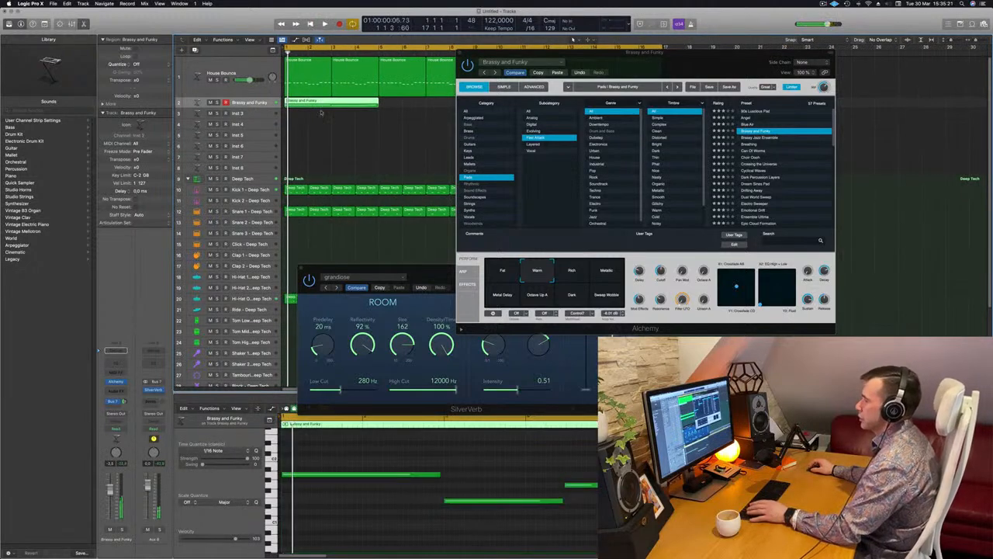
click(442, 456)
key(super+a)
key(q)
click(440, 454)
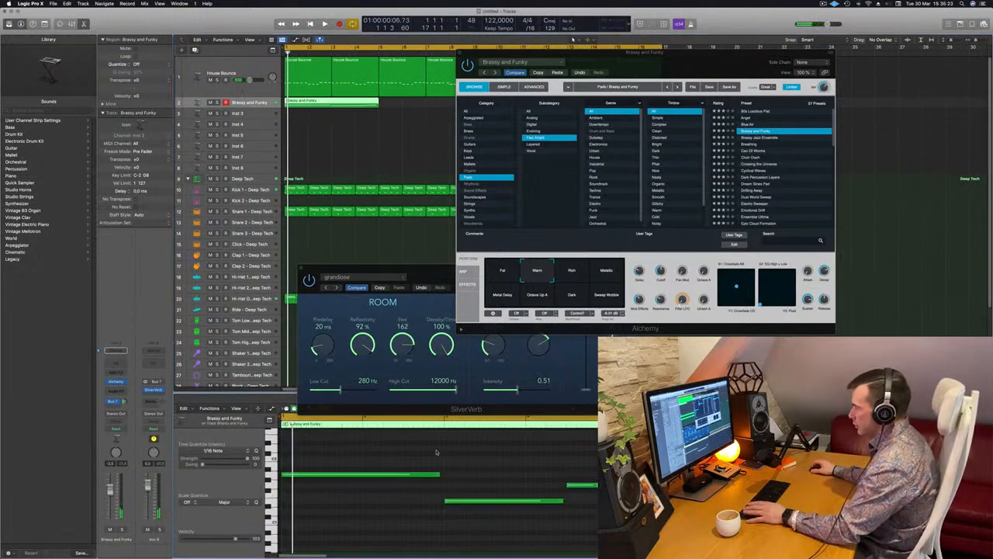
- Extend the first pad note to meet the second, lengthen the second note slightly, and replay the region
key(space)
drag(440, 474, 446, 474)
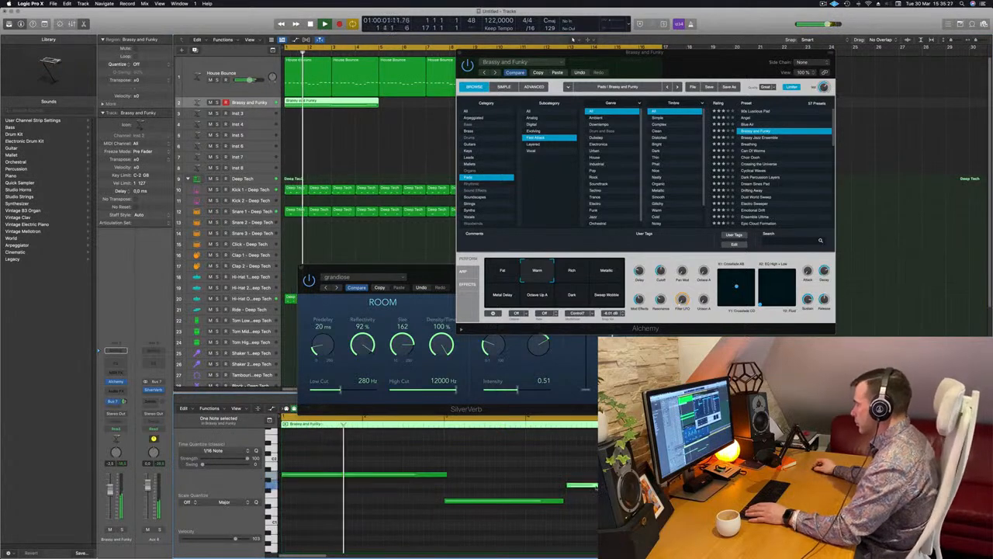
key(space)
key(space)
click(562, 500)
drag(562, 501, 566, 502)
key(space)
key(space)
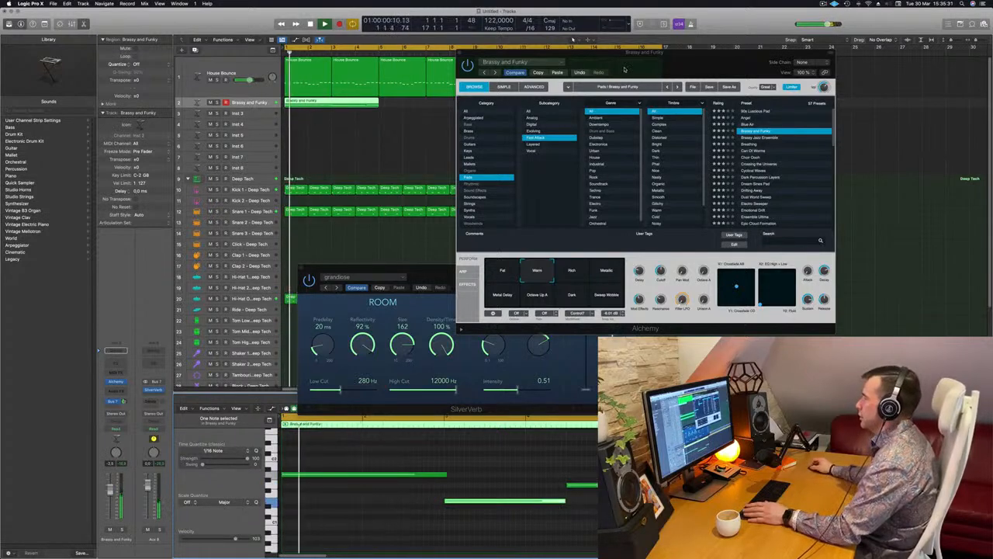
- Copy the four-bar pad region along the track to fill the 16-bar loop and replay it from the start
drag(638, 67, 642, 76)
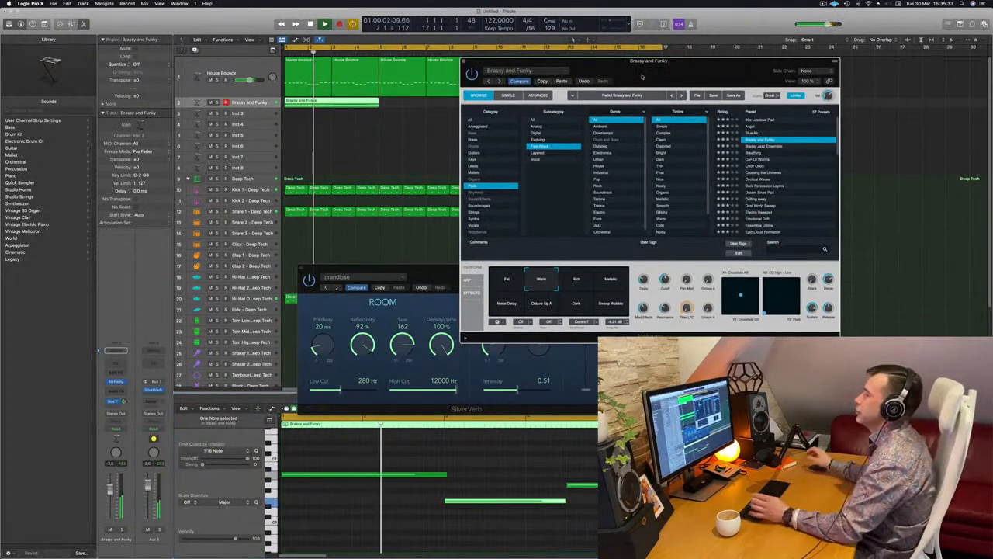
drag(668, 72, 687, 128)
drag(319, 102, 425, 103)
key(Return)
- Audition Alchemy's Rich, Metallic, Sweep Wobble, Dark, Octave Up A, Metal Delay and Fat variations, and return to Warm
drag(656, 133, 528, 165)
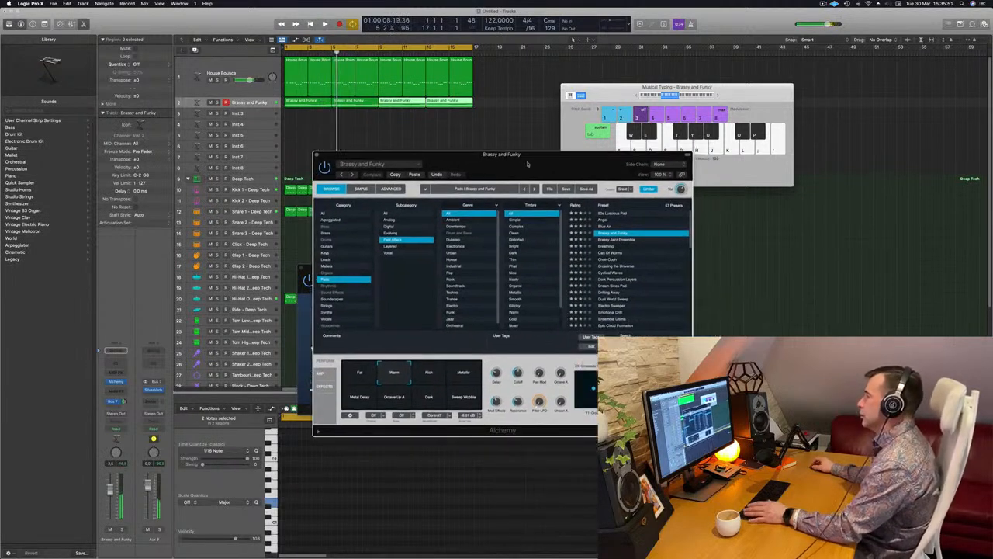
click(430, 375)
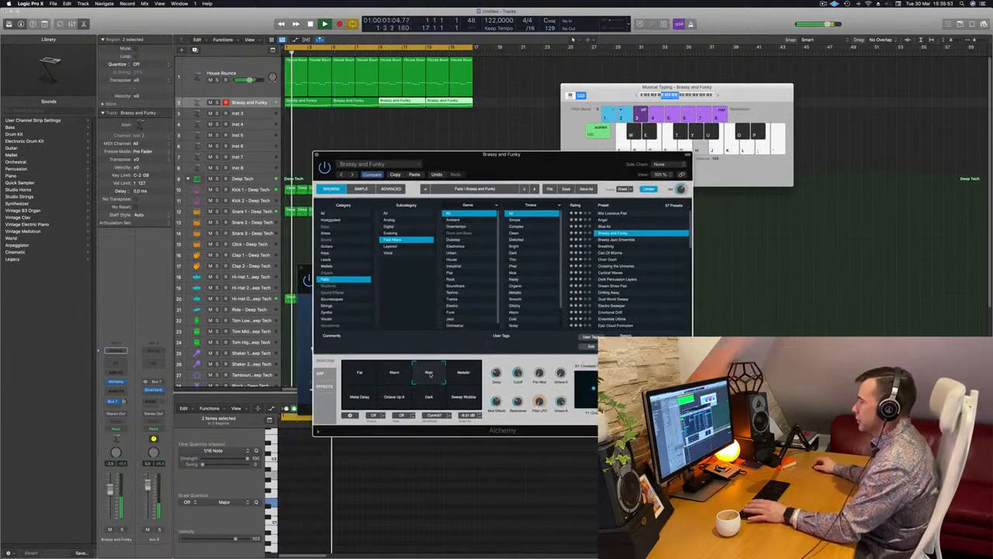
click(464, 375)
click(460, 401)
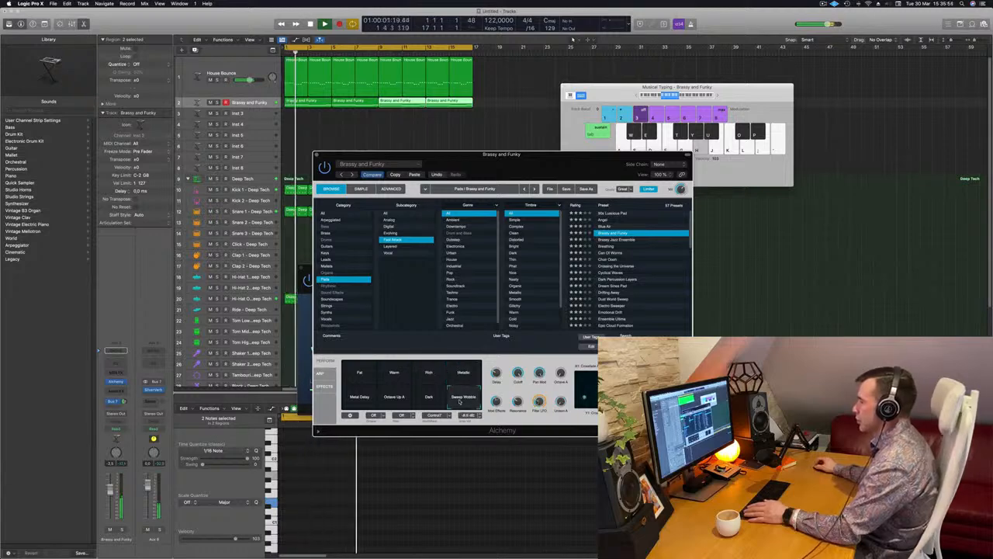
click(431, 399)
click(399, 398)
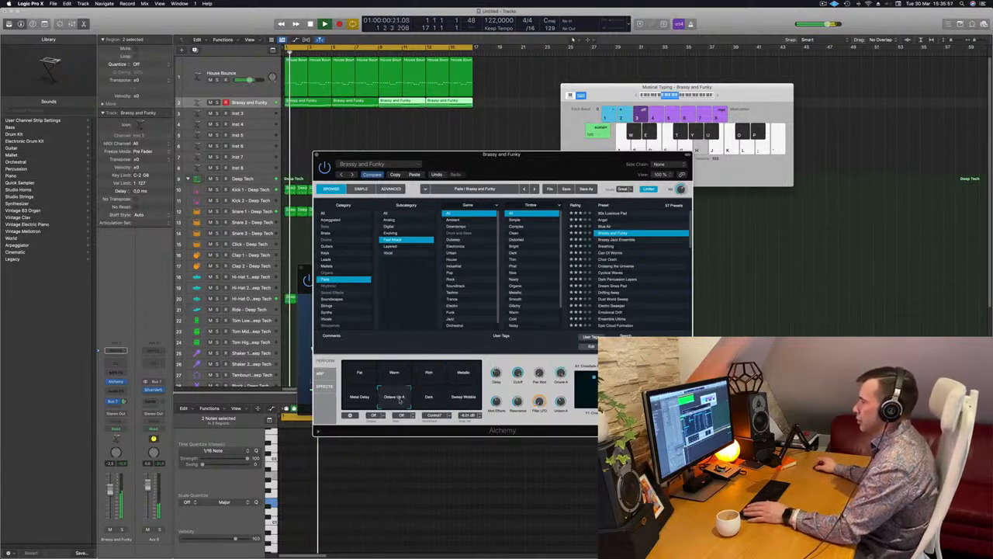
click(360, 397)
click(359, 373)
click(394, 374)
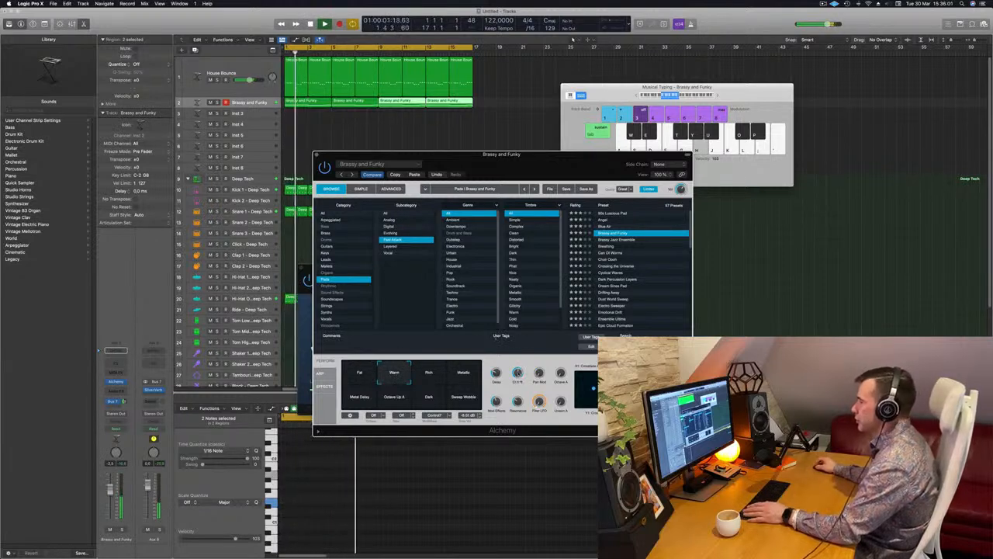
- Audition the Alchemy pad presets Breathing, Can Of Worms, Choir Oooh, Dream Sines Pad and Epic Cloud Formation over the loop
drag(520, 166, 568, 138)
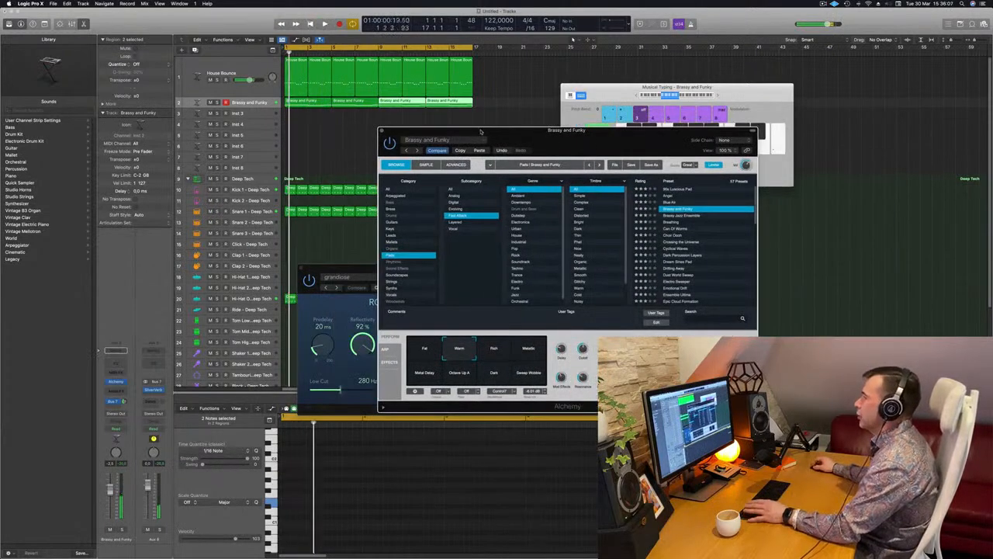
click(669, 222)
click(698, 230)
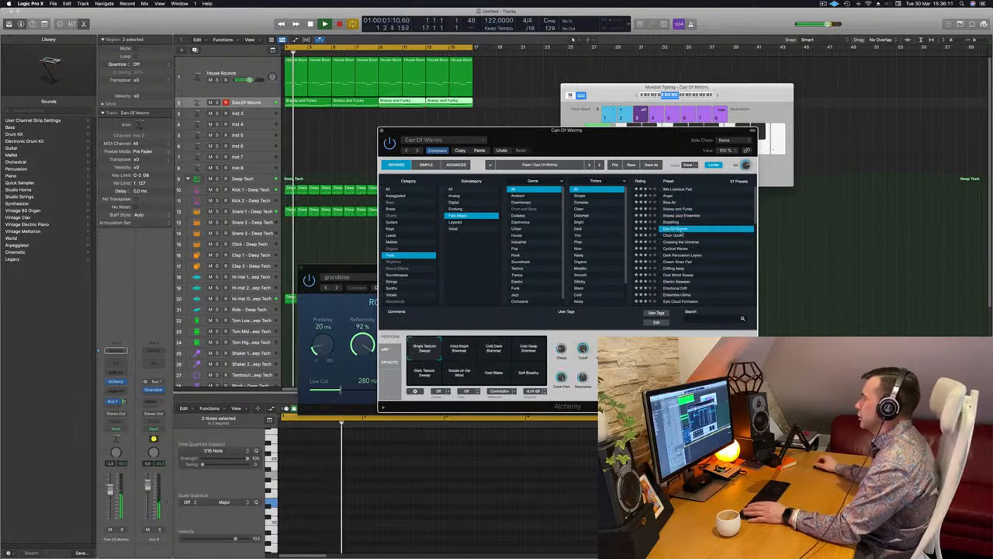
click(676, 235)
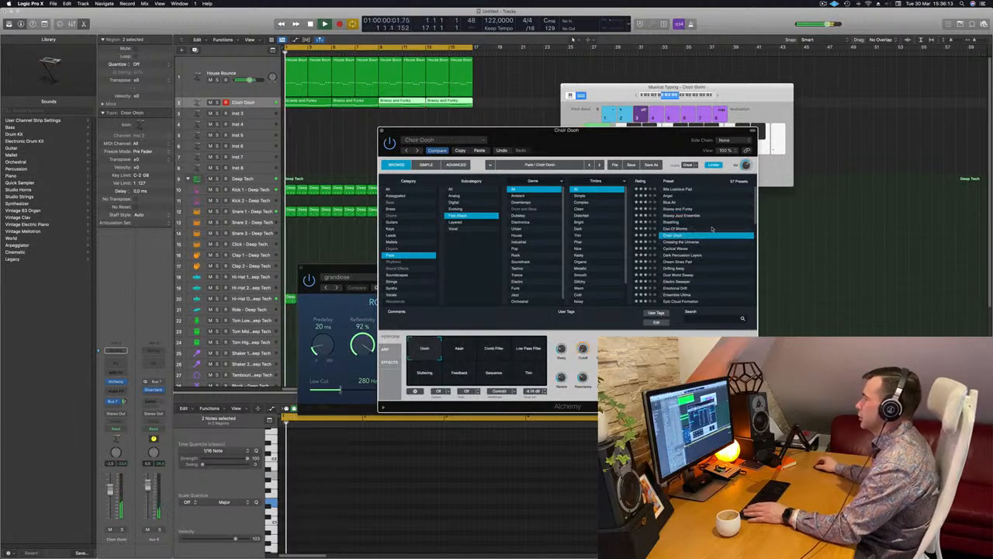
scroll(672, 233, down, 2)
click(672, 225)
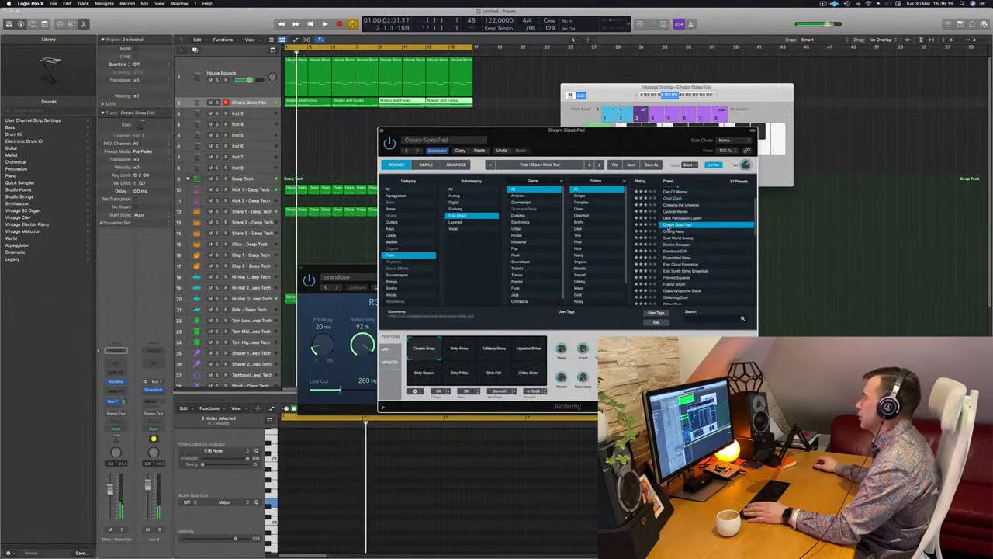
scroll(713, 227, down, 2)
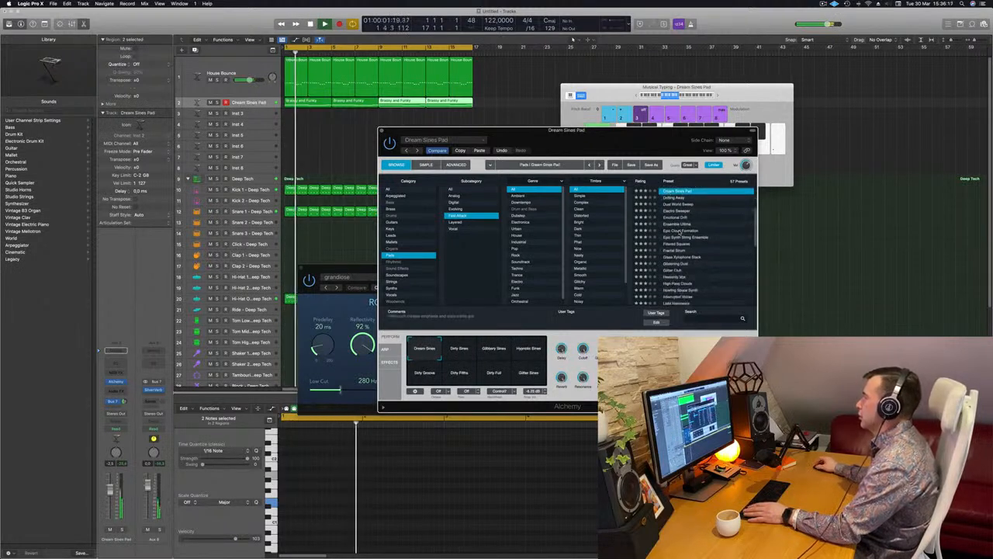
click(680, 230)
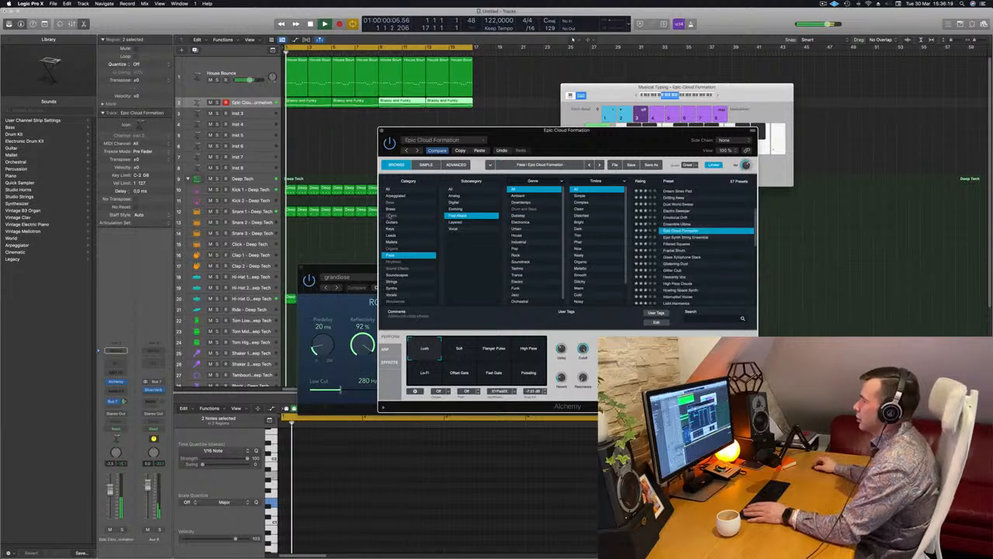
- Show all pad subcategories and audition Epic Cloud Formation's Flanger Pulse, High Pass, Lo-Fi, Offset Gate, Fast Gate and Pulsating variations, ending on Soft
click(497, 191)
scroll(705, 228, up, 5)
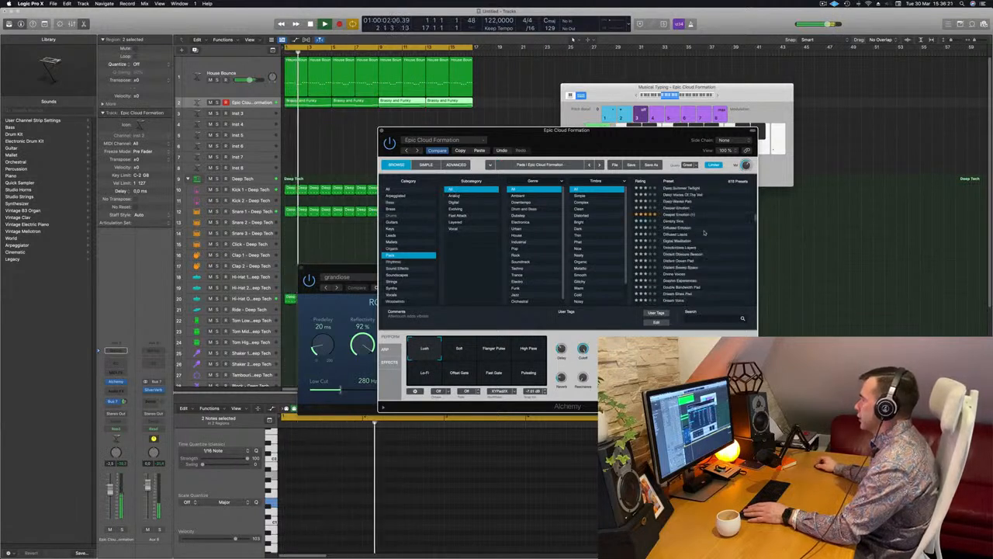
scroll(705, 229, down, 3)
click(459, 349)
click(497, 349)
click(529, 350)
click(435, 375)
click(460, 374)
click(495, 374)
click(528, 374)
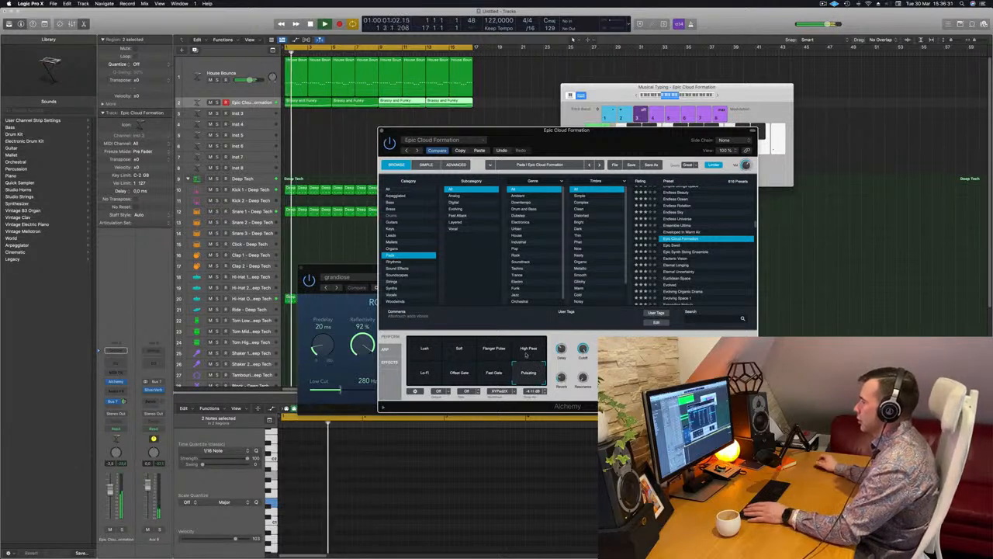
click(459, 349)
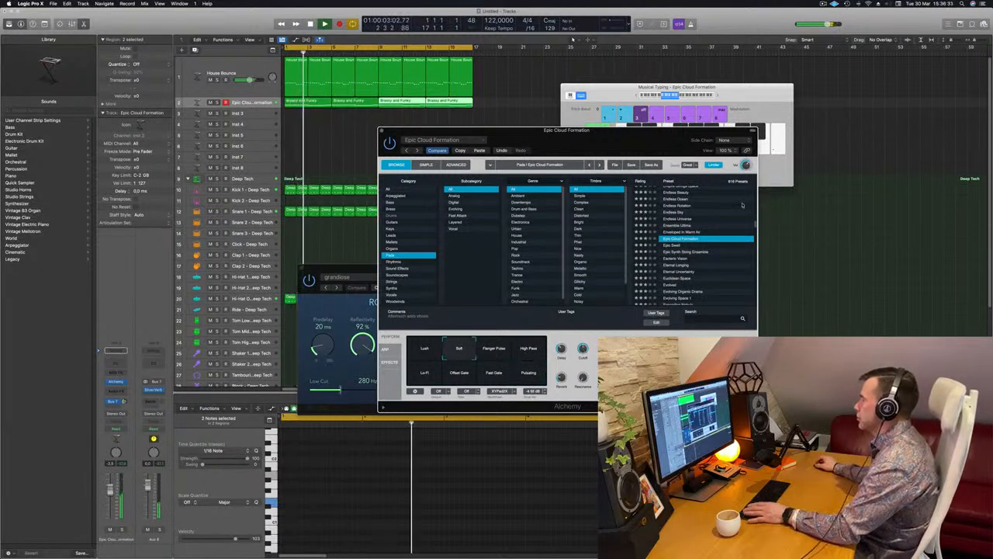
- Move Alchemy aside and audition the pad presets Eternal Uncertainty and Evolved
drag(569, 136, 646, 120)
scroll(749, 248, down, 2)
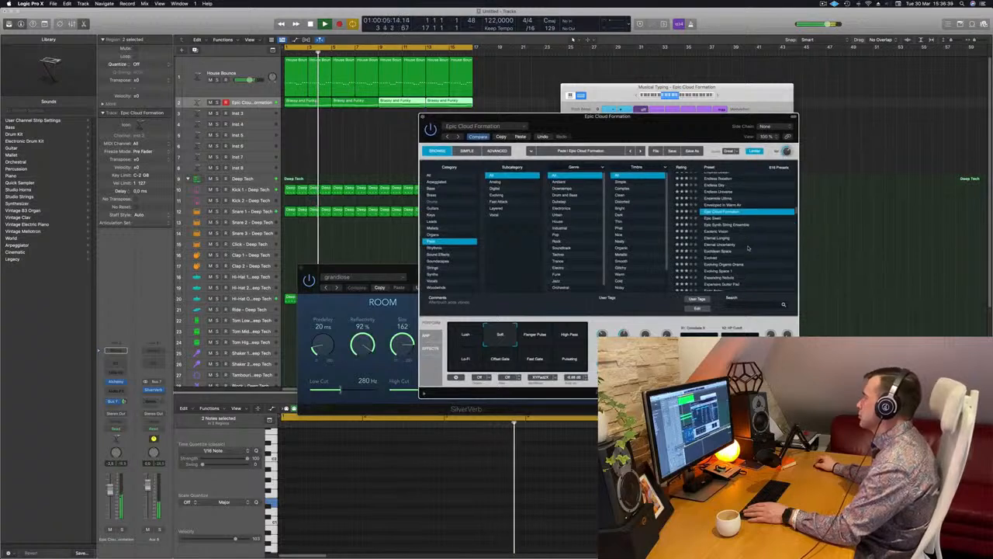
scroll(749, 248, down, 1)
click(751, 237)
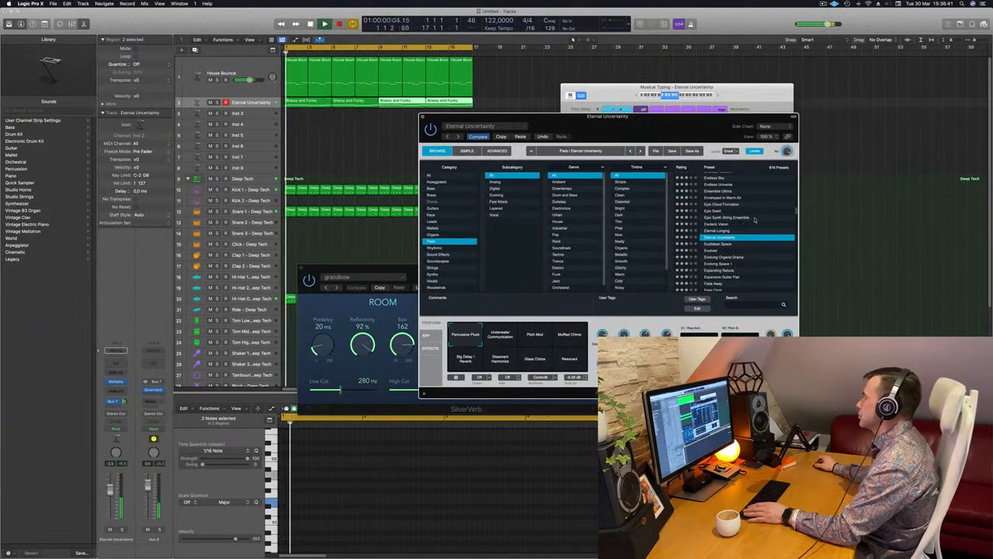
scroll(754, 219, down, 3)
click(715, 227)
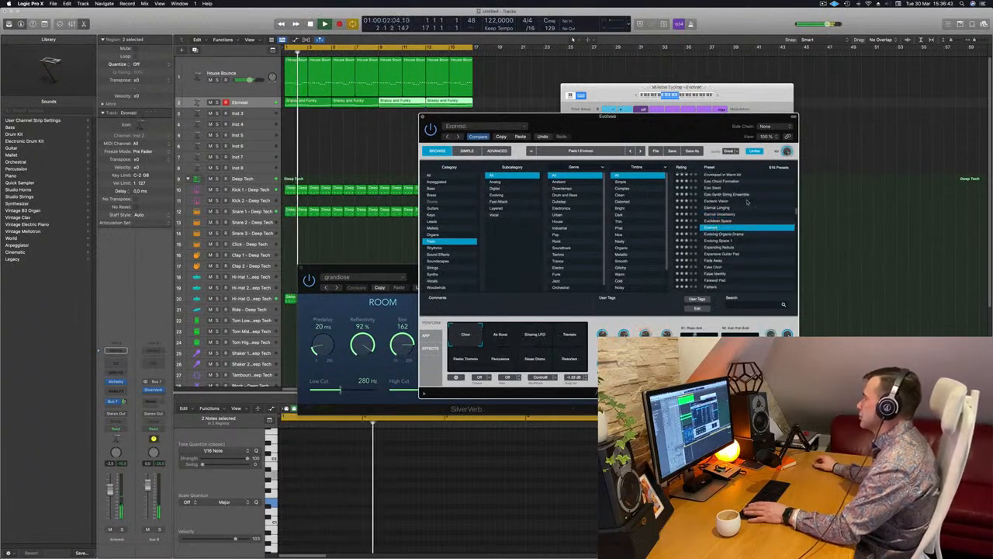
- Audition the Evolved preset's Air Burst, Slowing LFO, Tremolo, Faster Tremolo and Percussive variations
scroll(776, 200, down, 1)
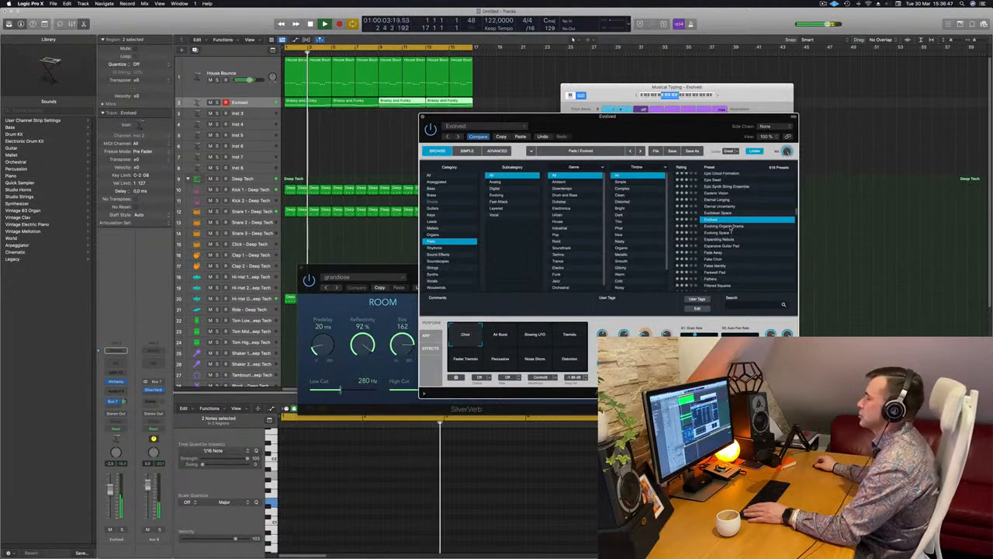
click(501, 335)
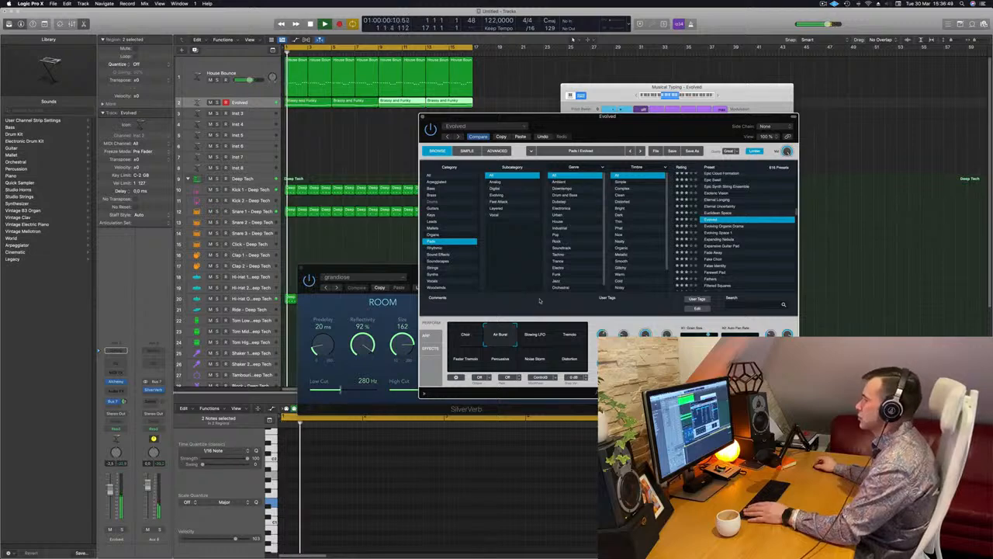
mouse_move(587, 128)
mouse_down()
mouse_move(621, 124)
mouse_move(588, 121)
mouse_move(596, 115)
mouse_up()
click(530, 325)
click(570, 325)
click(466, 346)
click(503, 347)
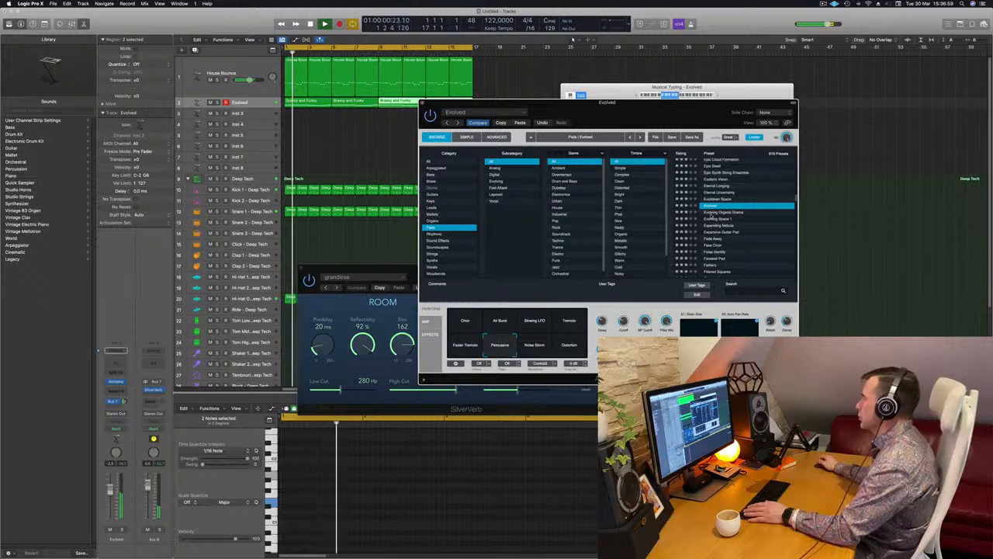
- Audition the pad presets from Evolving Organic Drama, Evolving Space 1 and Expanding Nebula through to False Identity
click(713, 212)
drag(630, 112, 647, 108)
drag(712, 105, 726, 91)
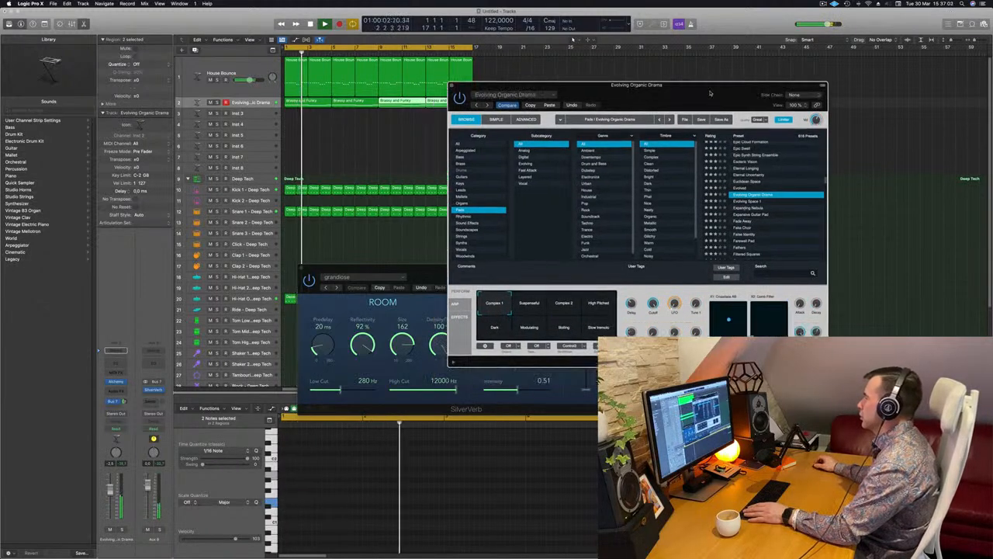
click(752, 201)
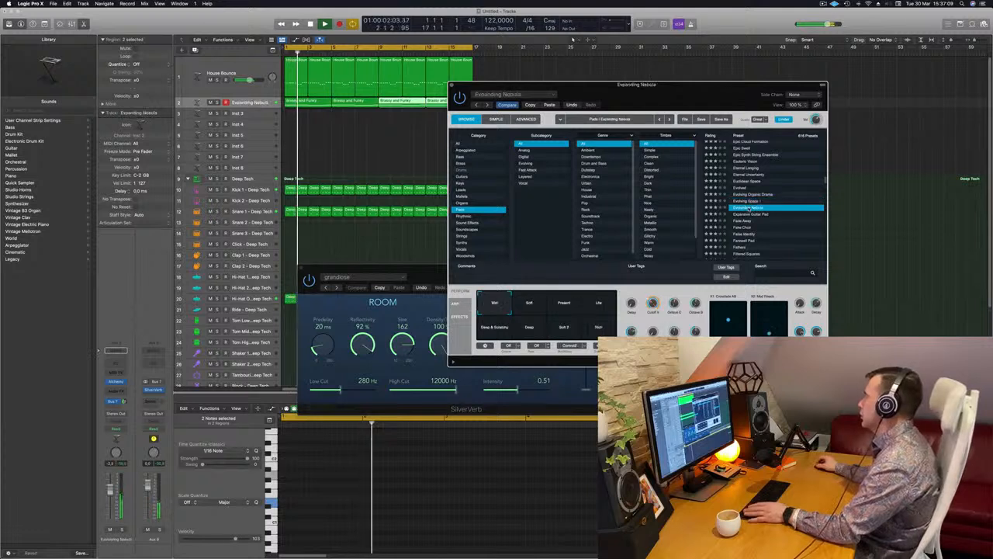
click(757, 208)
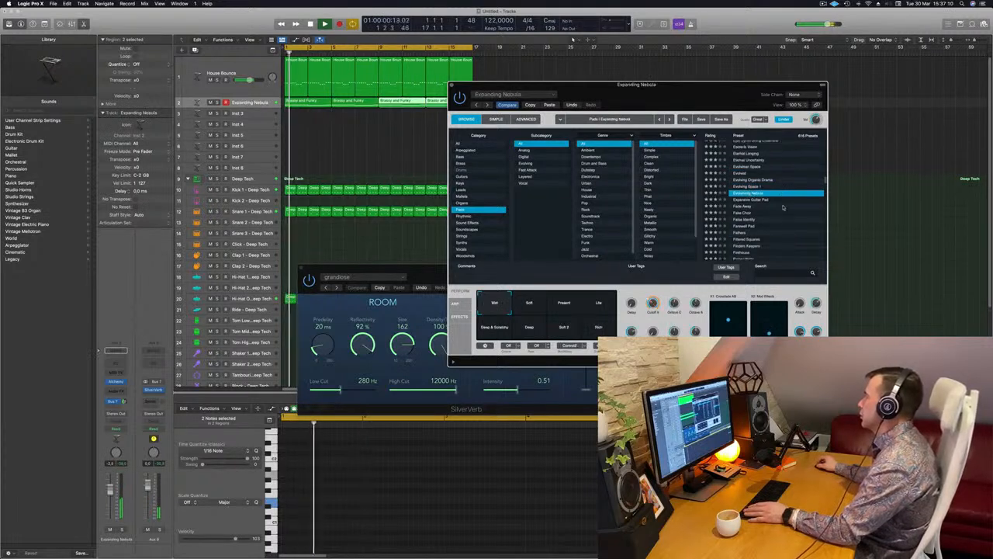
click(754, 201)
click(743, 206)
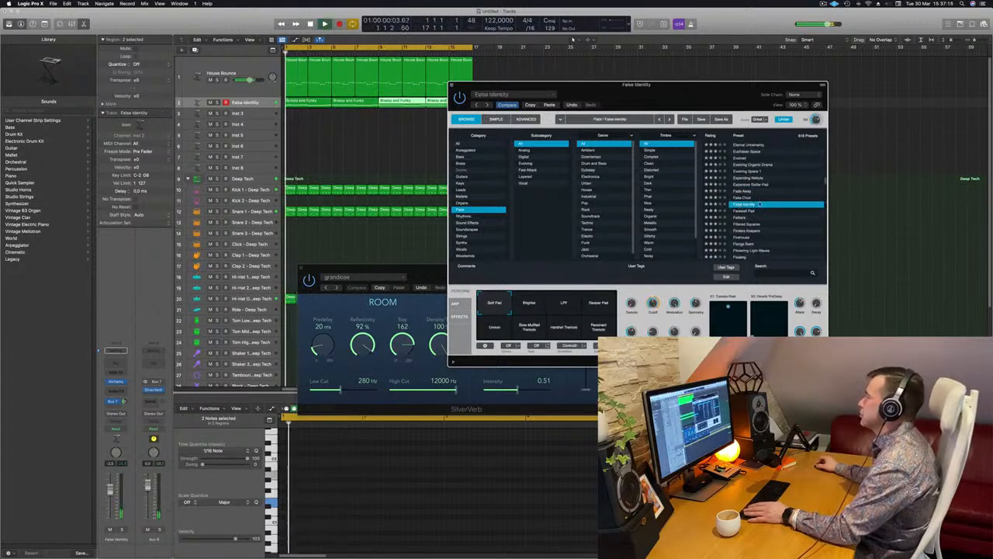
scroll(760, 205, down, 2)
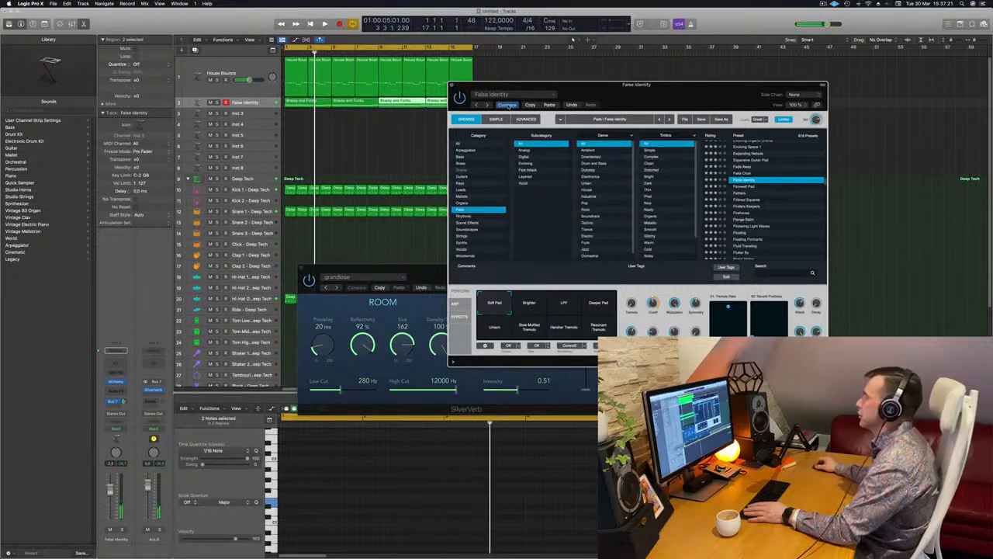
- Undo the preset changes to restore the earlier Brassy and Funky Warm sound and replay the loop
key(super+z)
key(space)
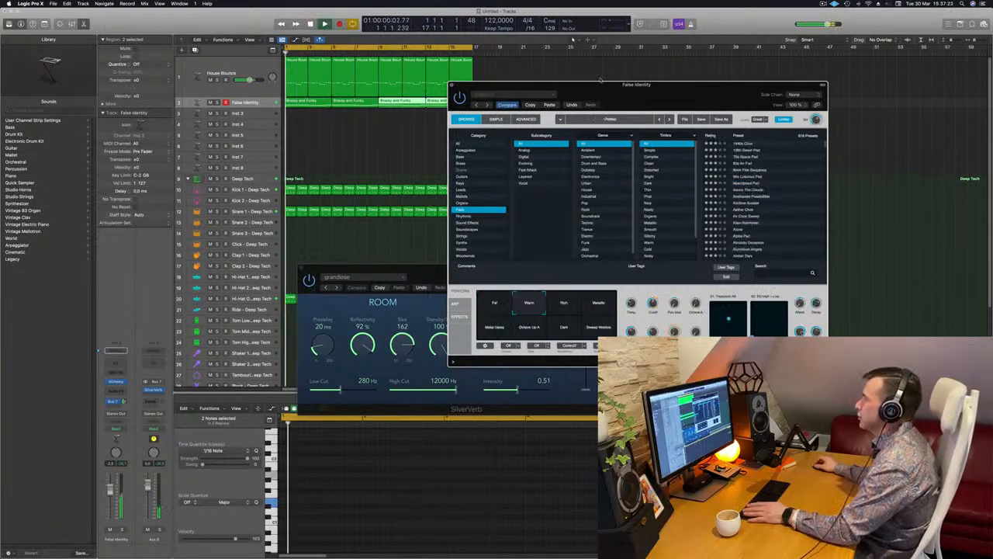
drag(601, 83, 617, 59)
key(space)
key(space)
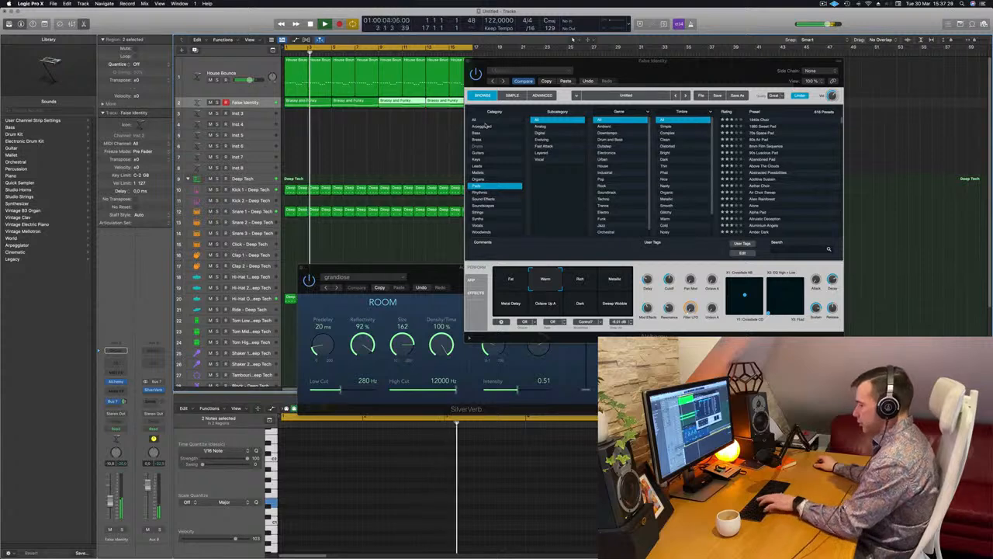
- Show the mixer, put a Compressor on the pad's channel, open it and arrange the plug-in windows clear of the channel strips
key(x)
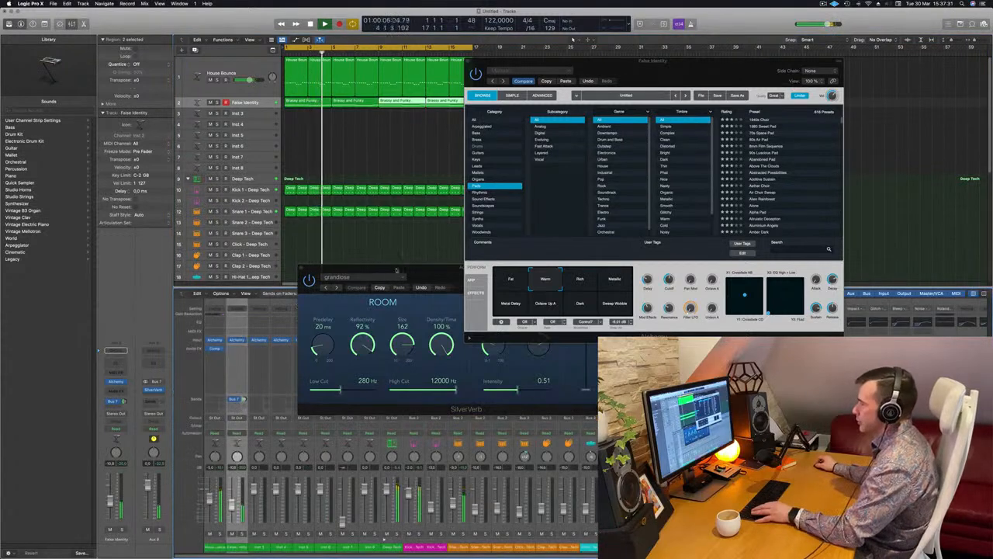
drag(397, 270, 812, 248)
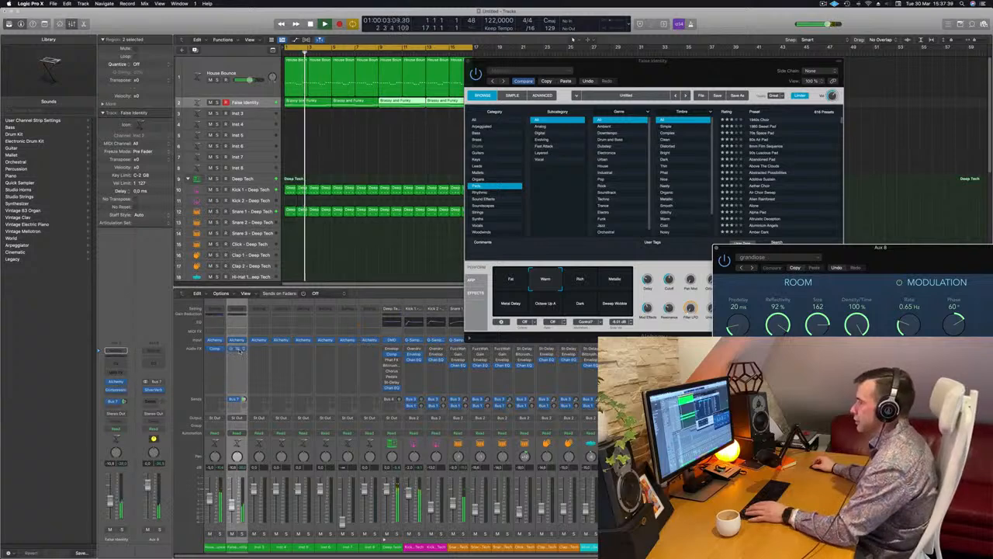
click(237, 348)
drag(516, 92, 919, 218)
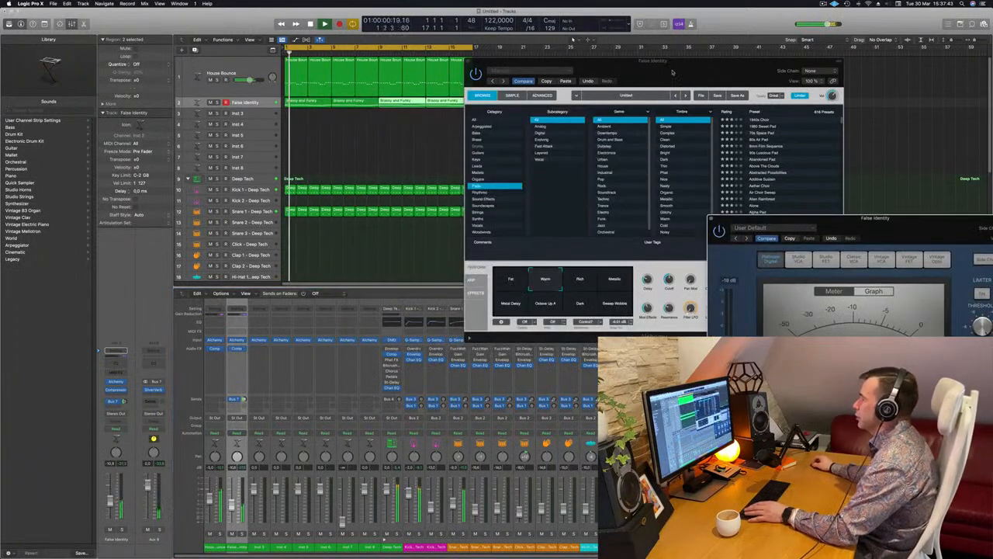
drag(673, 71, 623, 100)
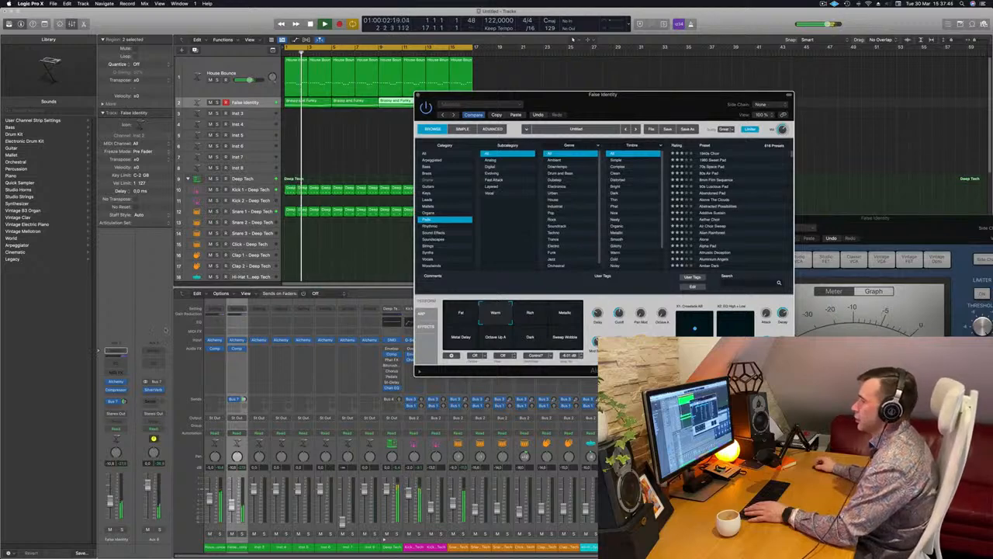
- Raise the pad track's volume to about -7.2 dB and fine-tune Alchemy's Cutoff on the Warm variation
click(118, 383)
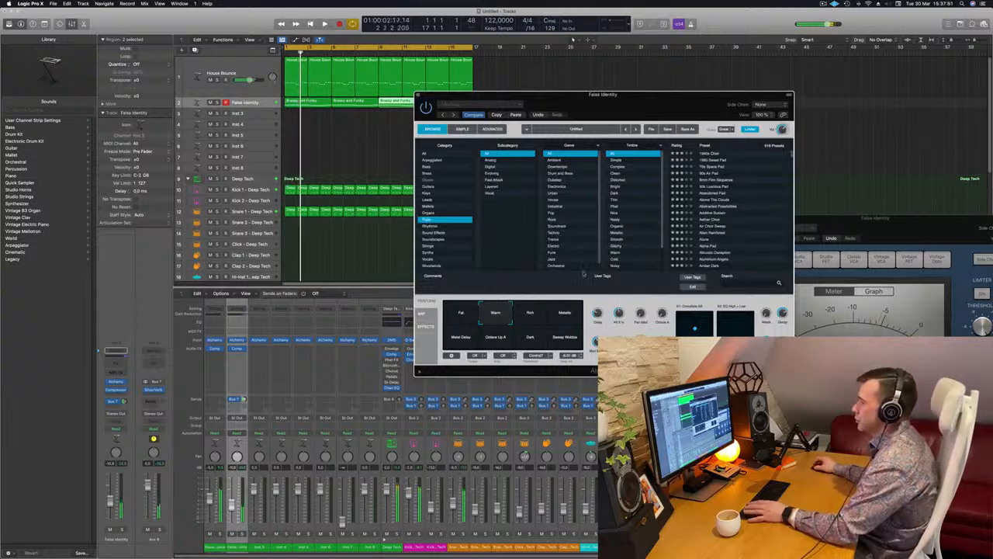
drag(111, 501, 111, 502)
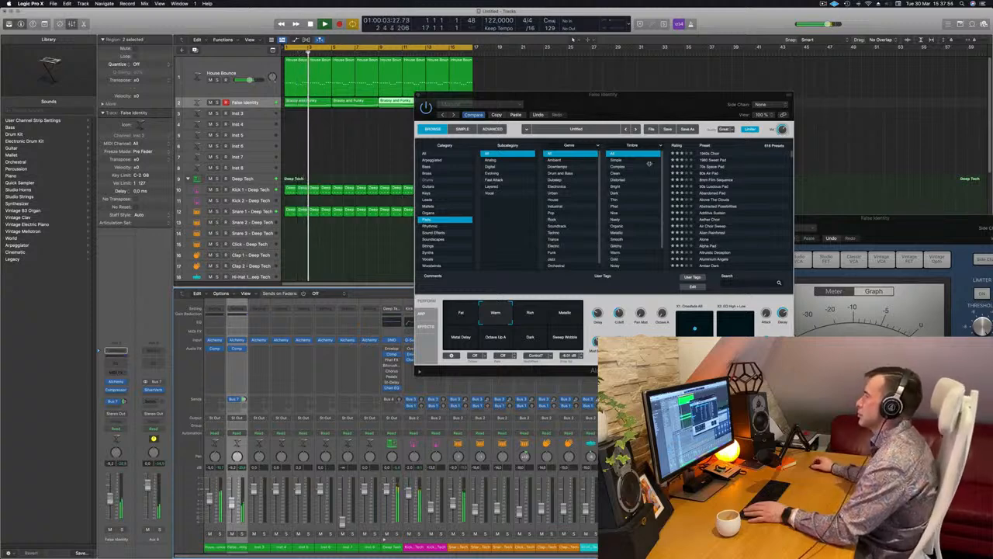
drag(649, 110, 572, 139)
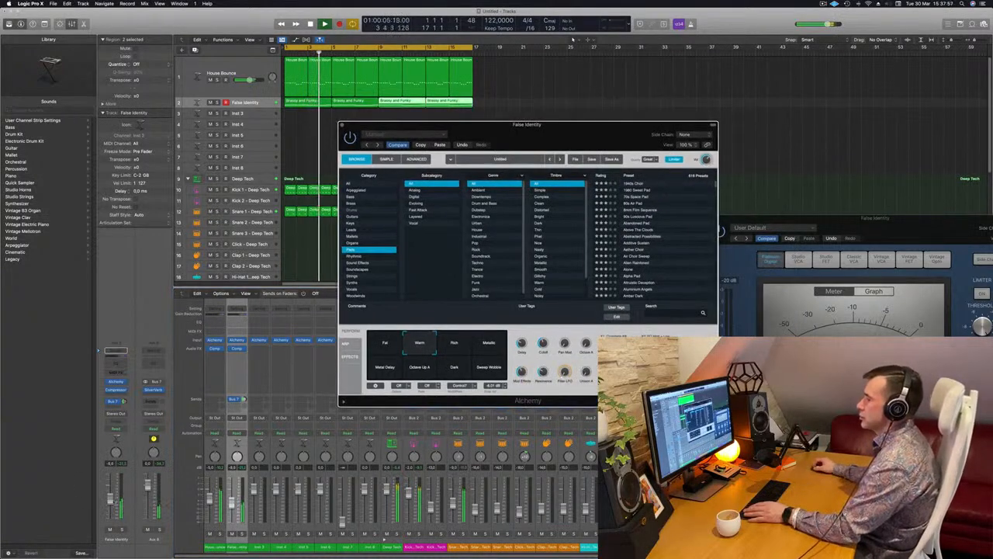
drag(111, 496, 111, 499)
drag(544, 342, 544, 341)
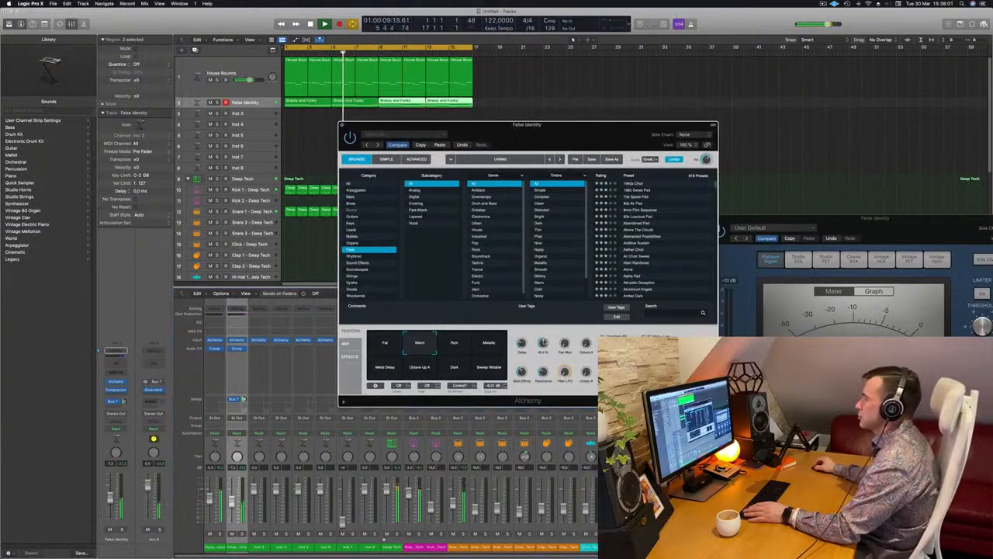
- Compare Alchemy's Rich, Metallic, Metal Delay, Octave Up A, Dark and Sweep Wobble variations over the loop and return to Warm
click(458, 346)
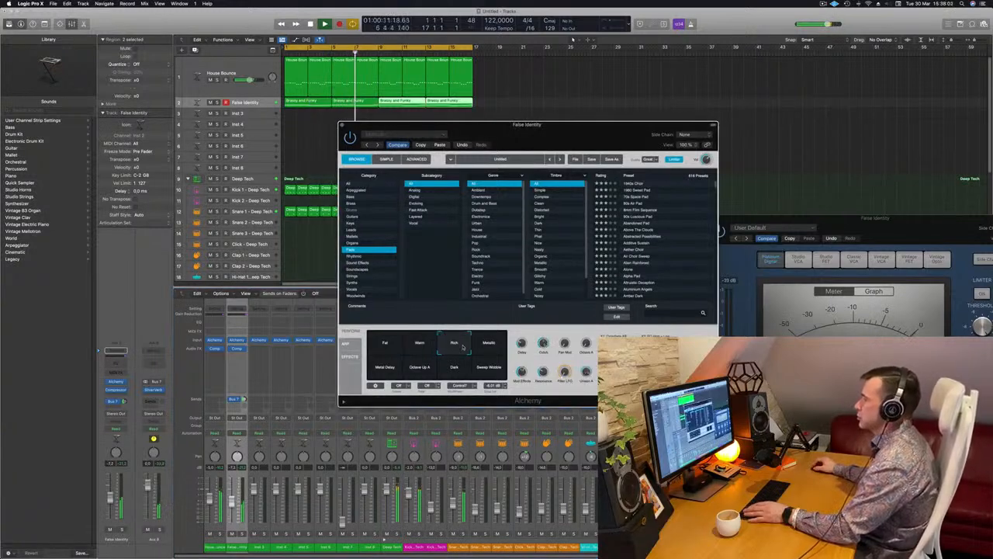
click(500, 348)
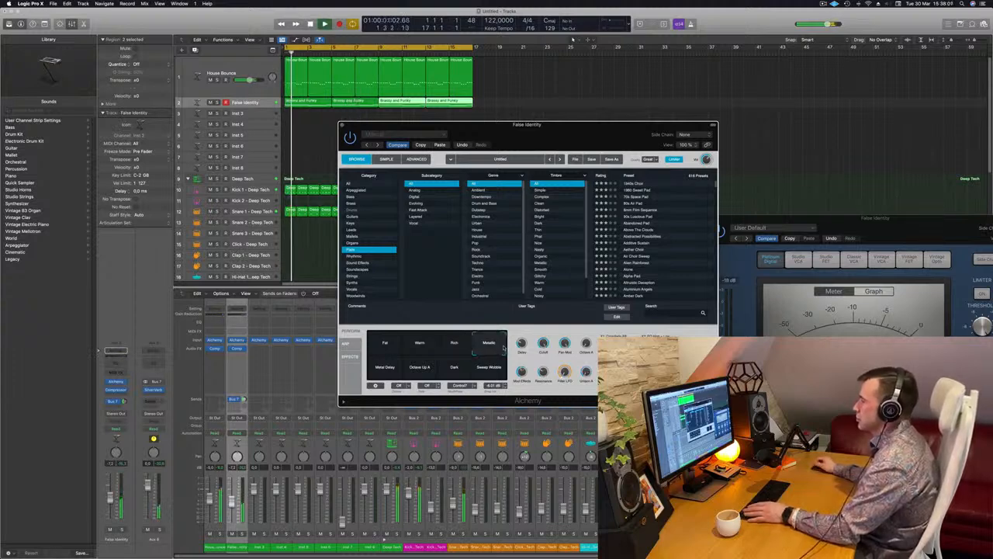
click(396, 371)
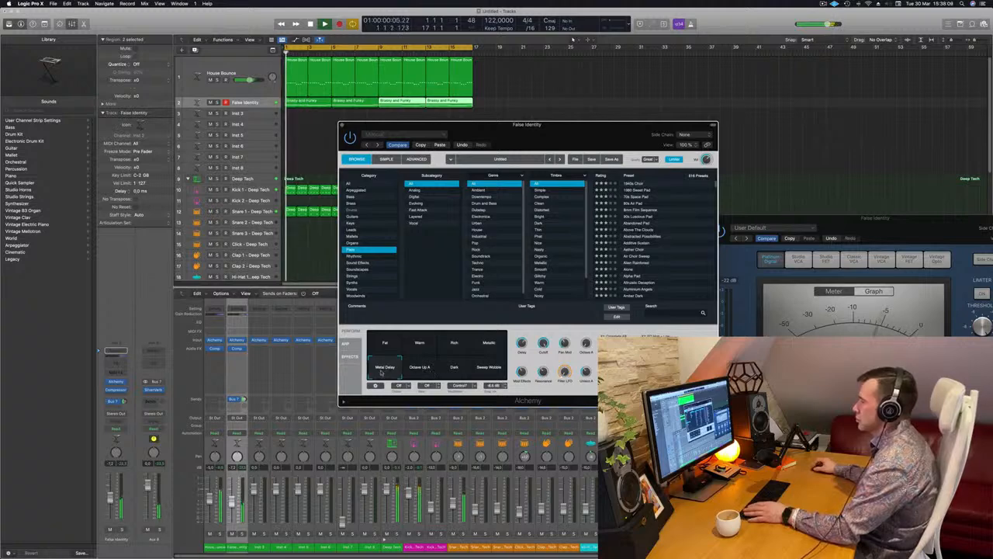
click(422, 371)
click(452, 373)
drag(491, 374, 477, 378)
key(space)
drag(464, 358, 409, 344)
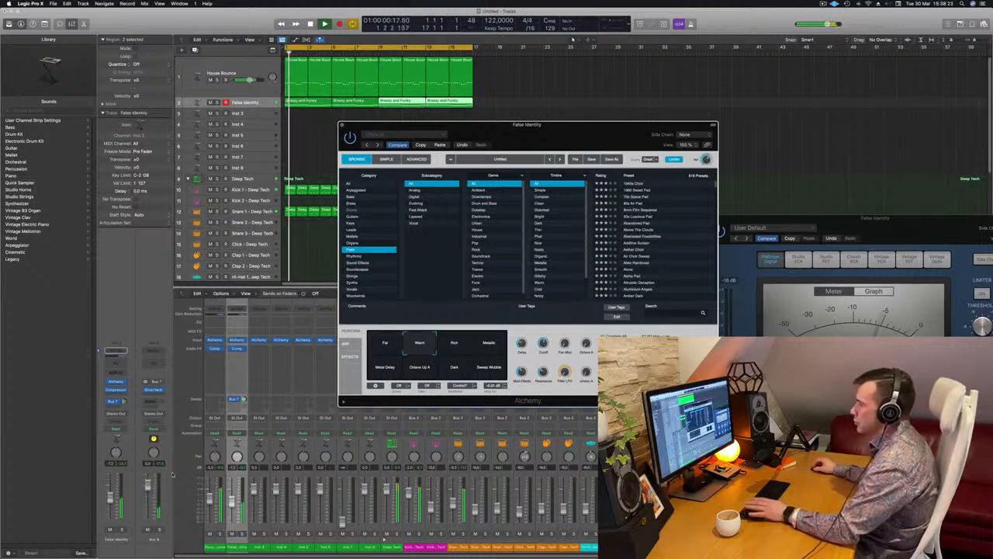
- Readjust the pad track's volume while the loop plays
click(111, 502)
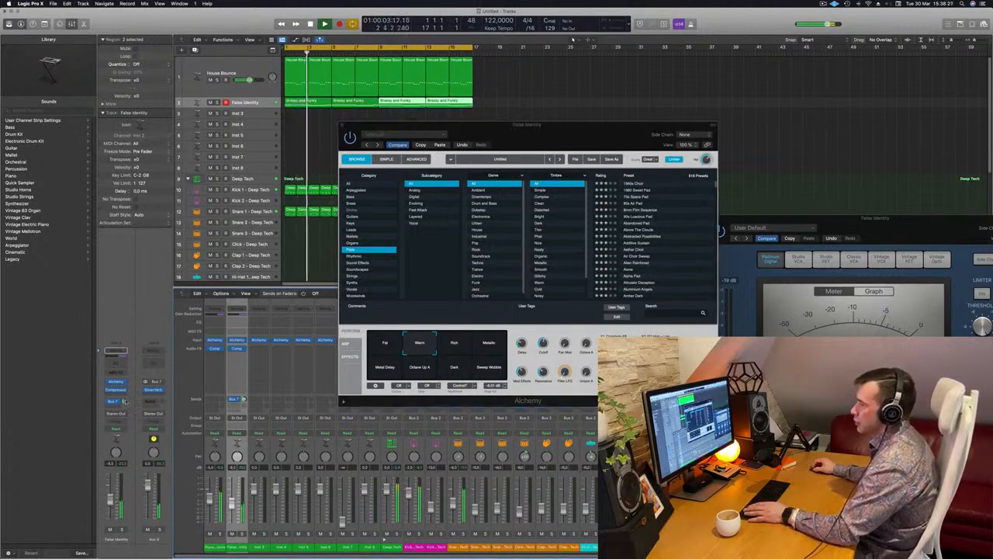
- Close the pad's Alchemy window, select the Inst 3 track and enlarge its track height
drag(568, 125, 525, 134)
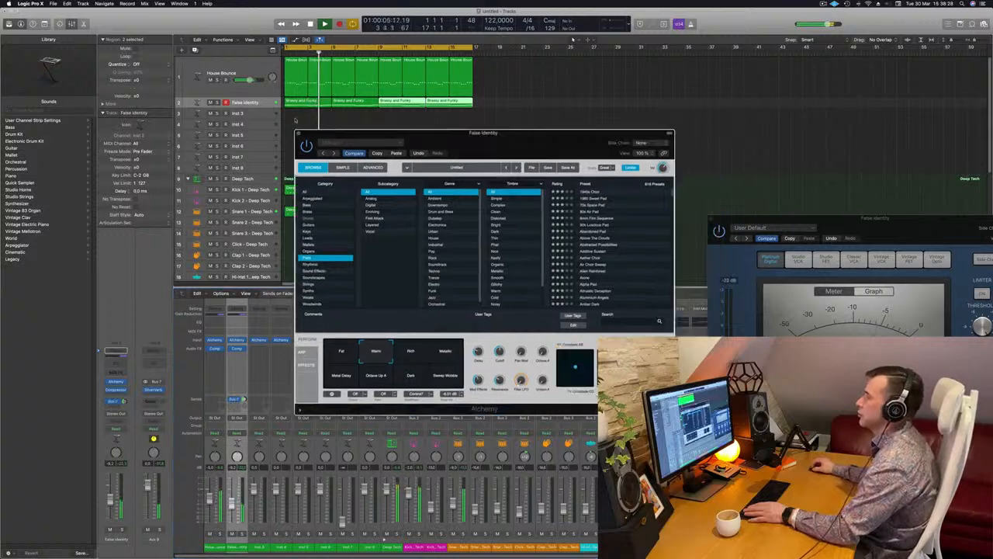
click(298, 133)
click(248, 114)
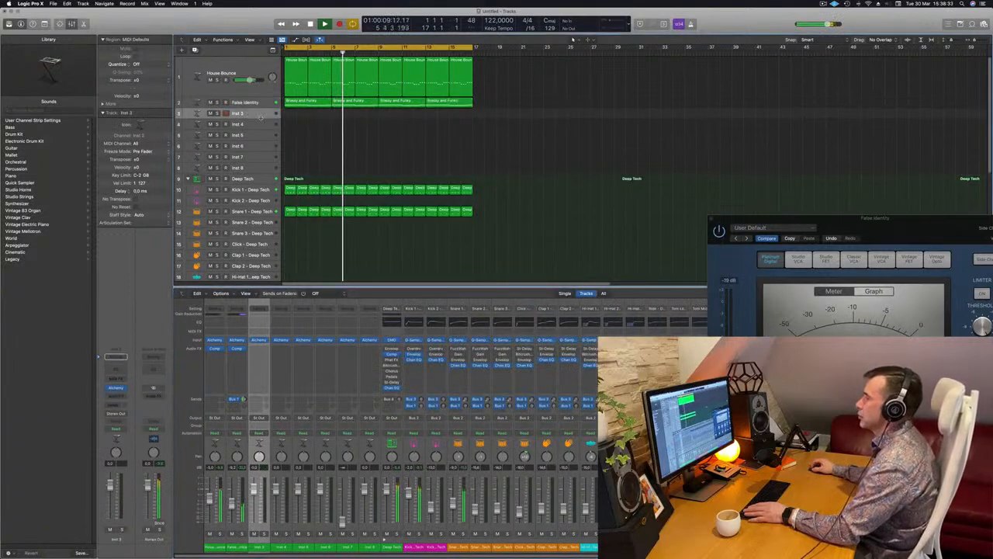
drag(254, 118, 254, 145)
key(space)
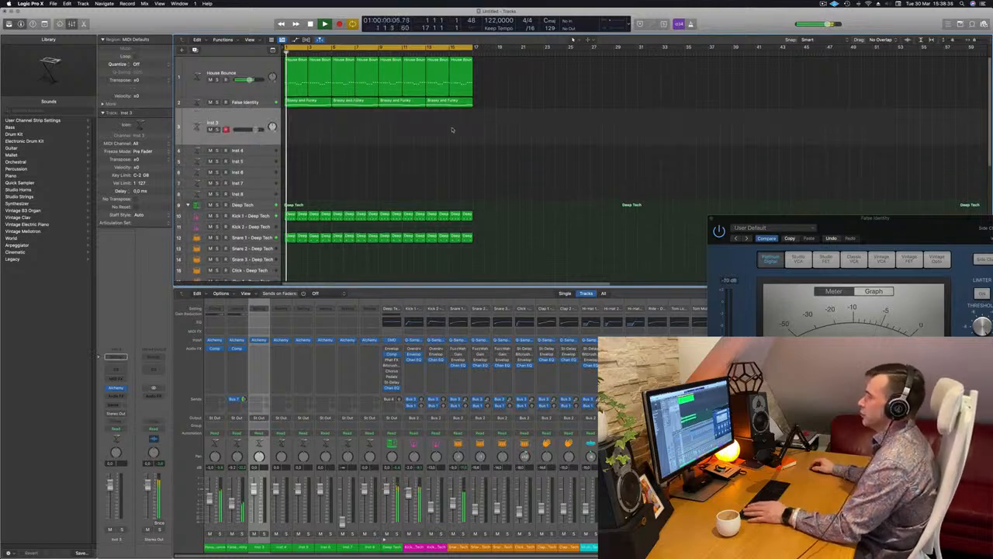
- Copy the first region of the active Hi-Hat track to the Tom Low track and open the copy in the Piano Roll
scroll(452, 127, down, 6)
scroll(333, 163, down, 1)
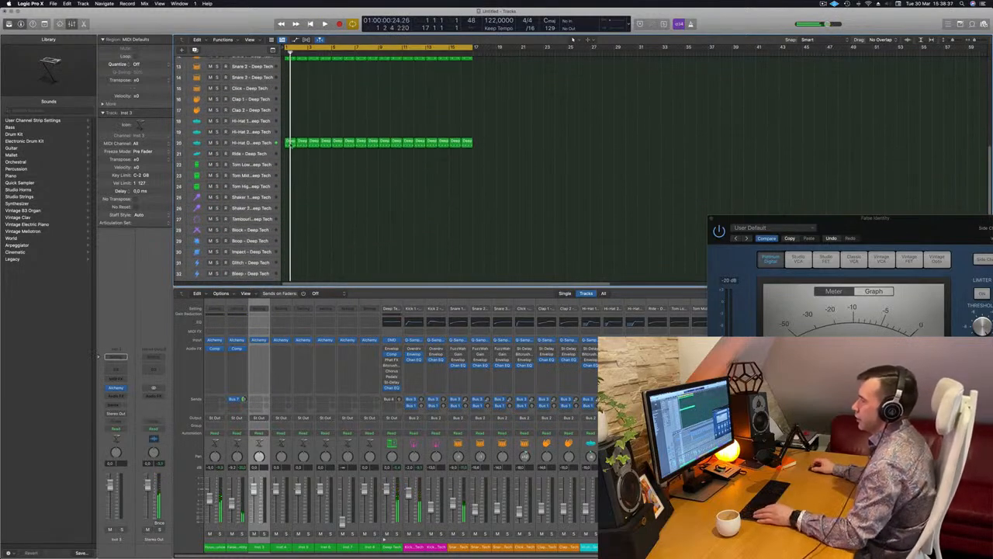
drag(289, 143, 292, 177)
click(267, 165)
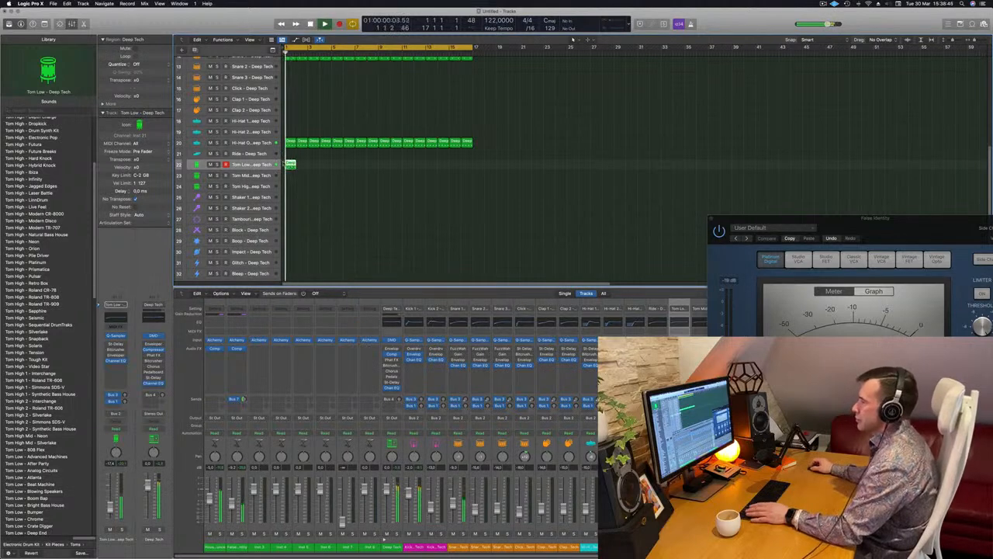
double_click(290, 165)
key(space)
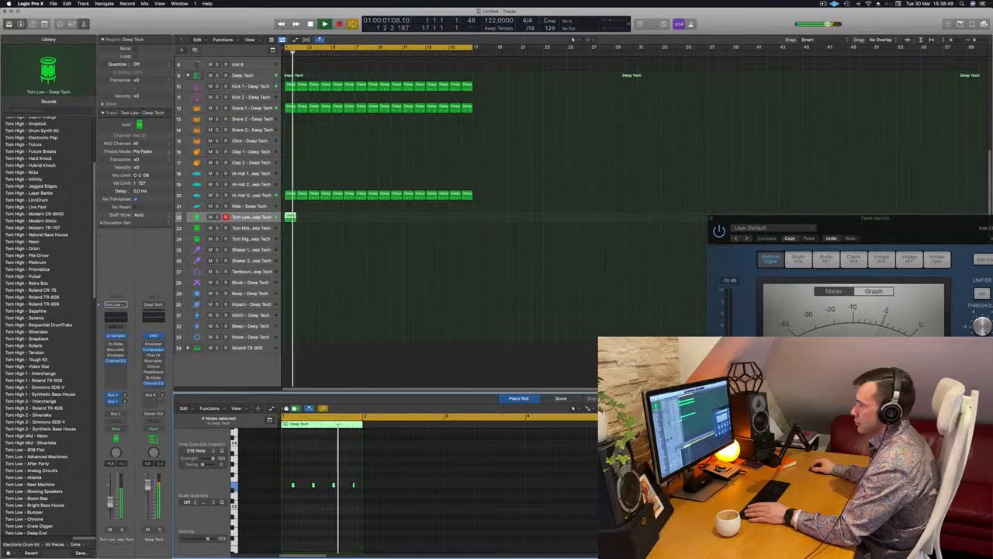
- Delete the third note of the Tom Low pattern and play back the change
key(space)
key(space)
click(334, 486)
key(space)
key(space)
key(Delete)
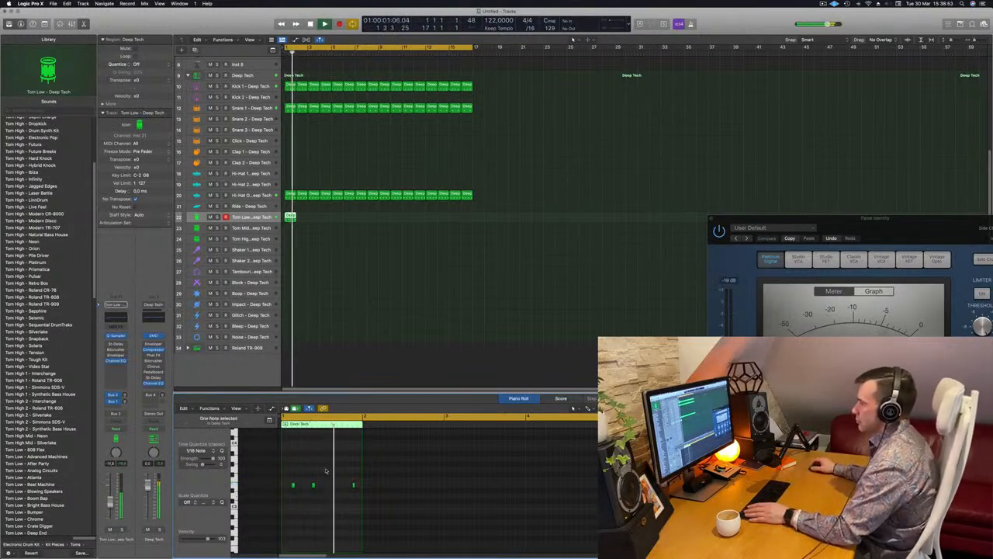
key(space)
key(space)
- Repeat the Tom Low region until it fills all 16 bars of the loop
drag(292, 218, 339, 221)
shift+click(294, 218)
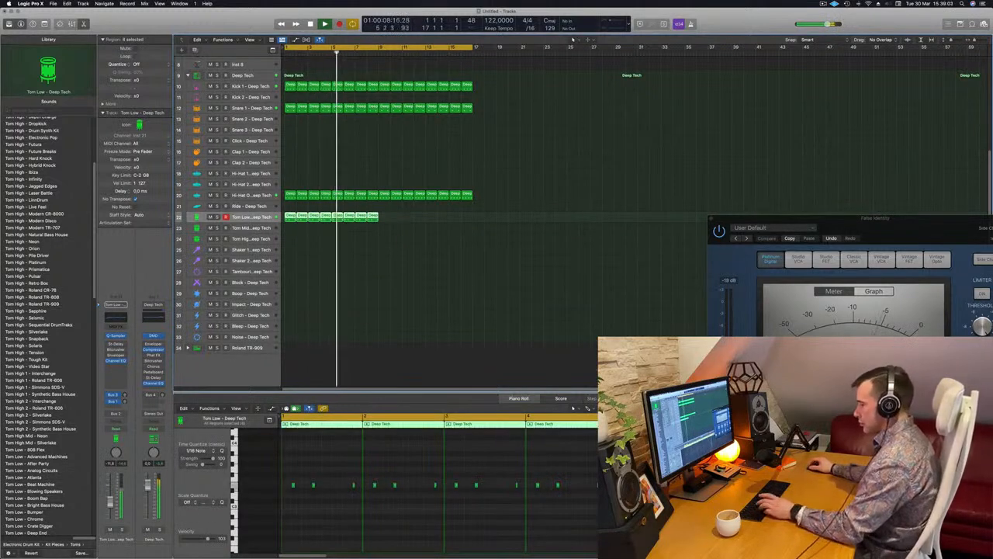
key(super+r)
key(Return)
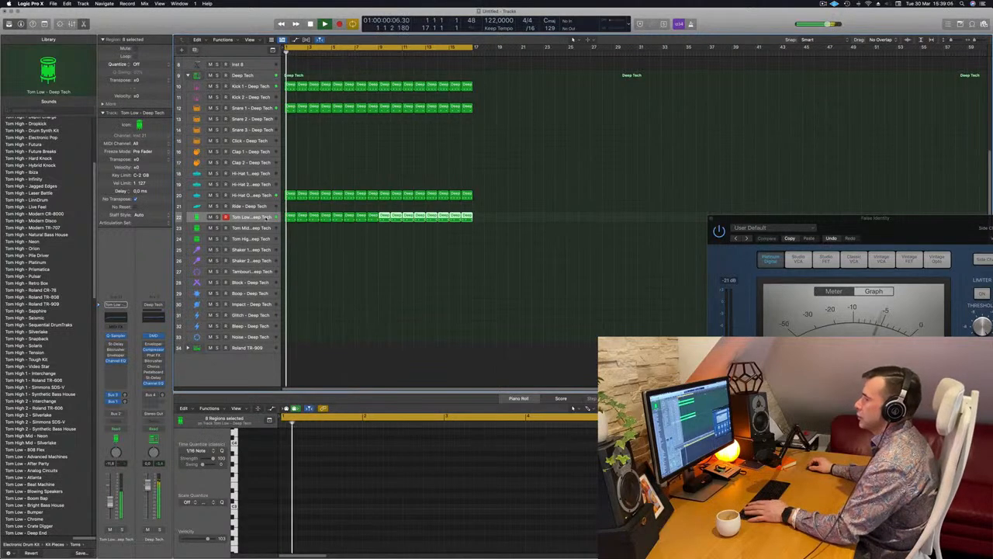
- Solo the Tom Low track briefly, then unsolo it to hear it with the full loop from the start
click(266, 218)
click(122, 530)
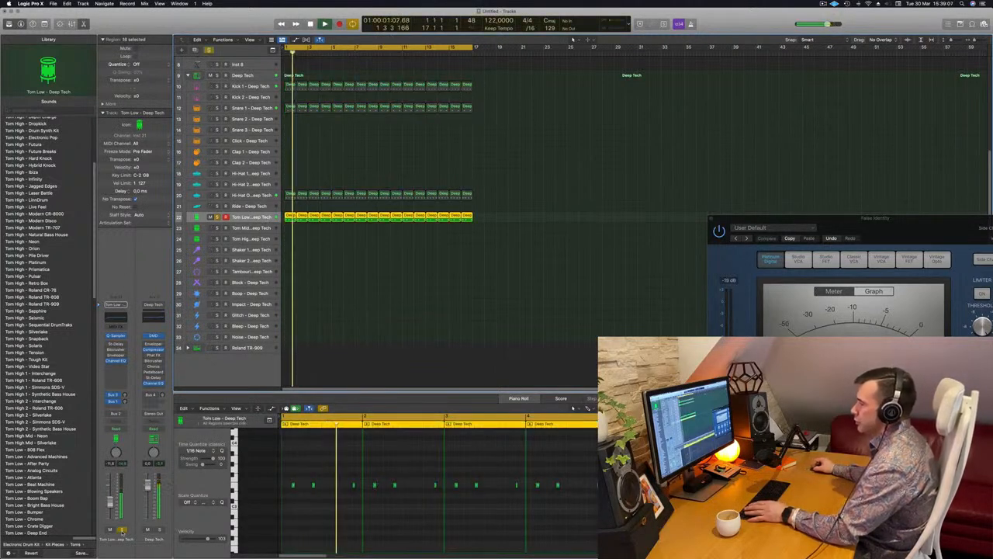
click(122, 531)
key(space)
key(space)
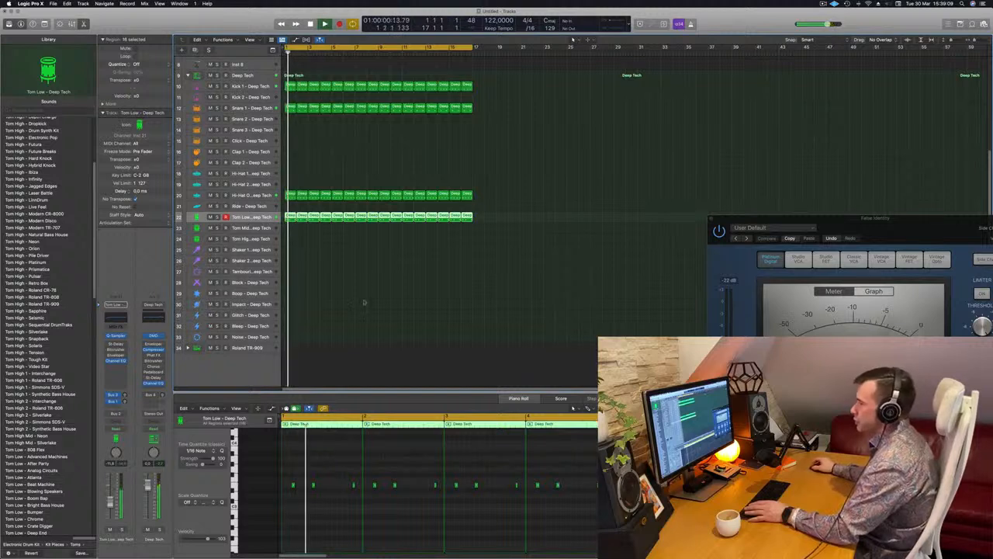
- Copy the first Tom Low region to the Tom Mid track and delete the last note of the copy
click(311, 239)
click(291, 219)
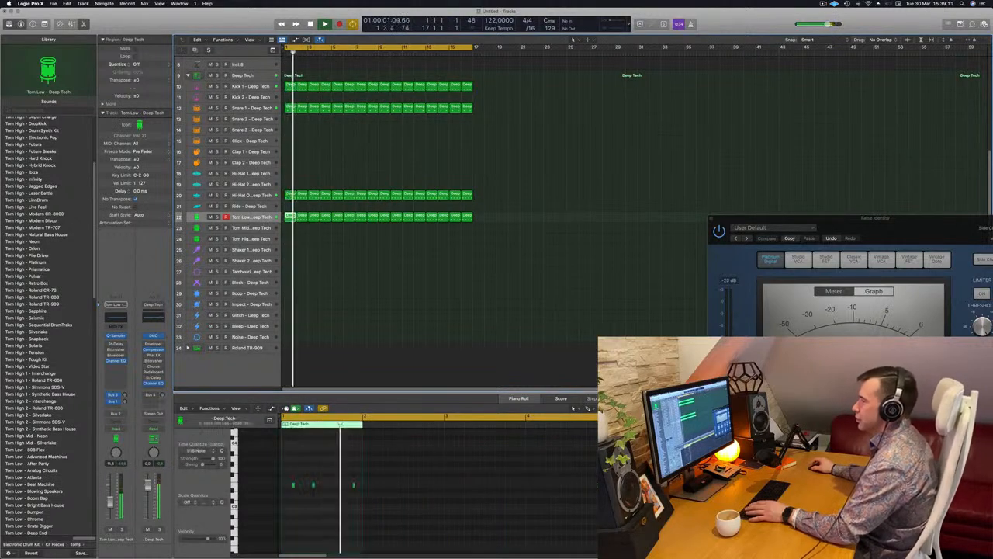
drag(291, 219, 291, 229)
drag(331, 462, 386, 514)
key(Delete)
- Shift the two remaining notes of the Tom Mid region into the second half of the bar and raise them an octave
drag(346, 470, 274, 500)
key(alt+Right)
key(alt+Right)
key(alt+Right)
key(alt+Right)
key(alt+Right)
key(alt+Right)
key(alt+Right)
key(Return)
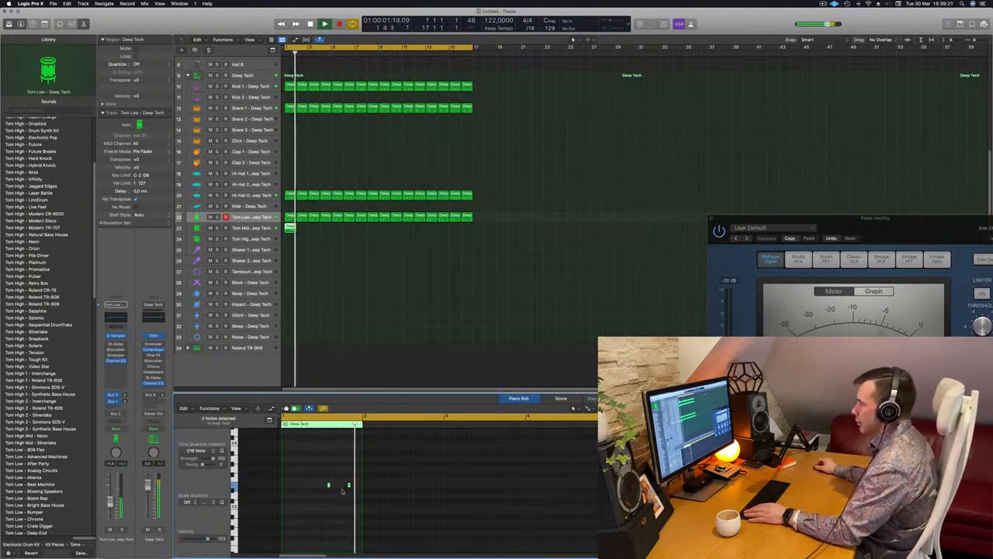
key(Return)
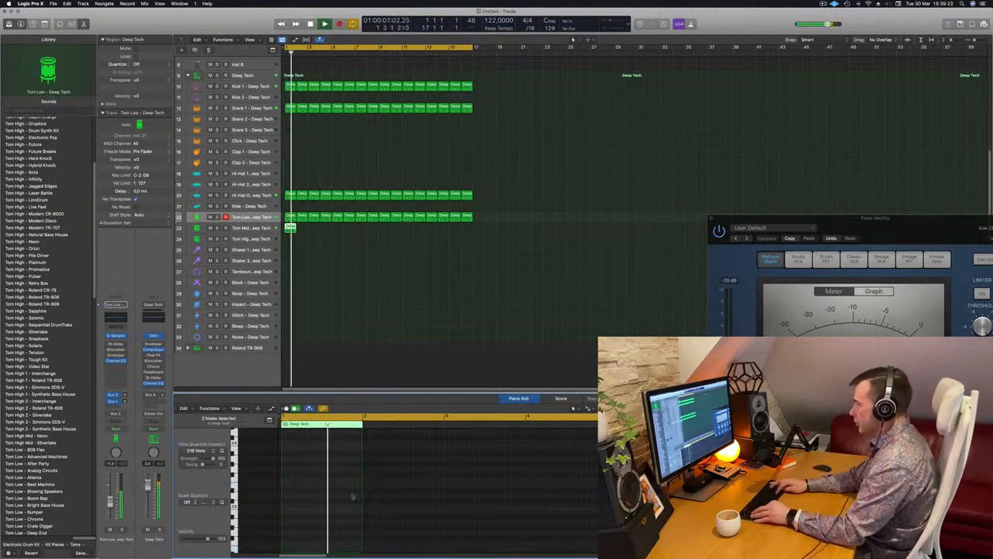
key(Return)
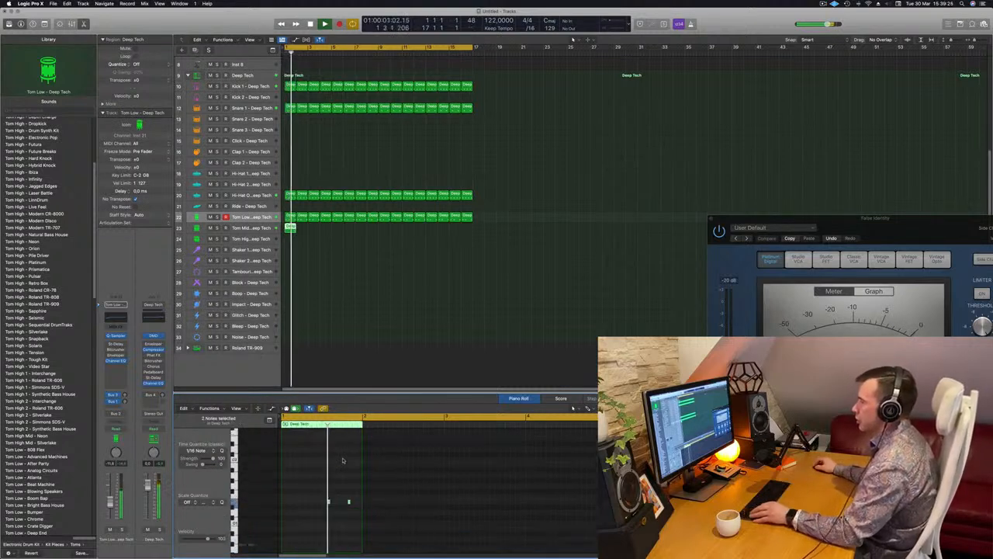
key(Return)
- Nudge the last note of the Tom Mid region one sixteenth later and select the Tom Mid track
drag(343, 476, 365, 499)
key(Return)
key(alt+Right)
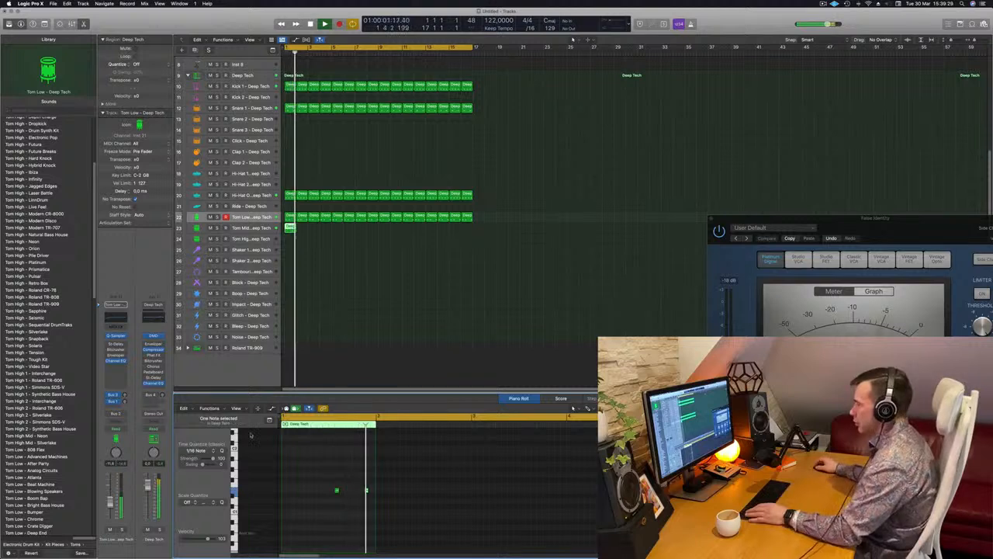
key(Return)
key(Down)
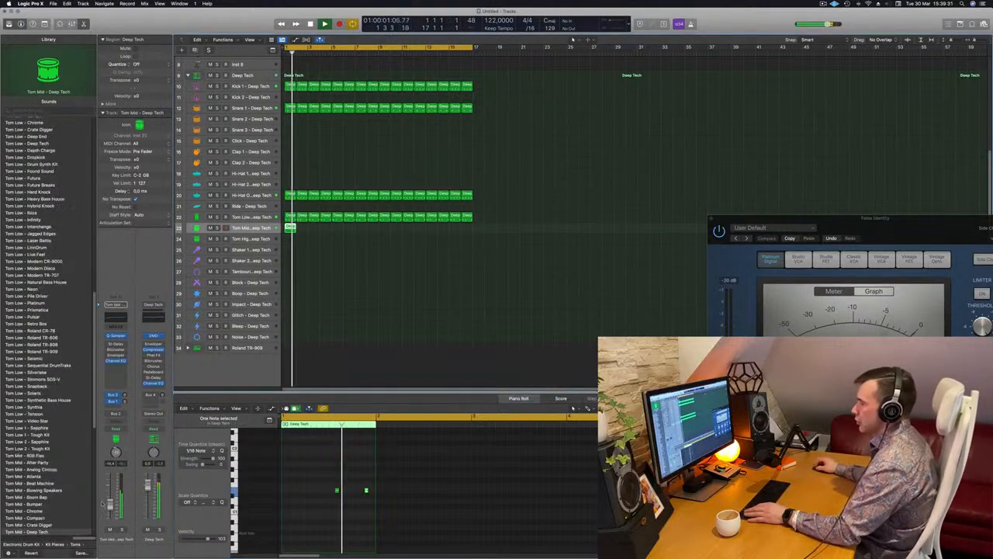
- Lower both Tom Mid notes by an octave and audition the track soloed, then with the full loop
key(space)
drag(299, 482, 393, 511)
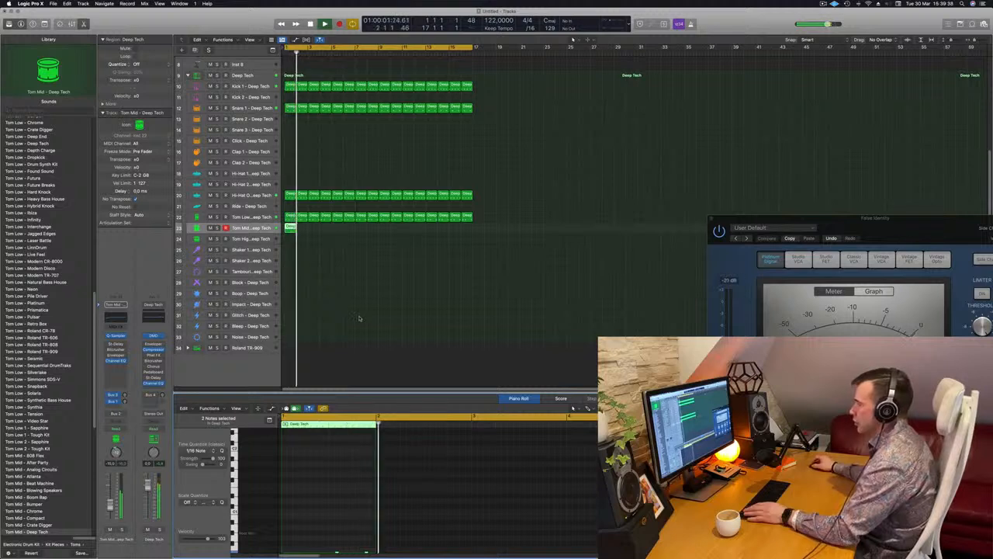
key(space)
key(space)
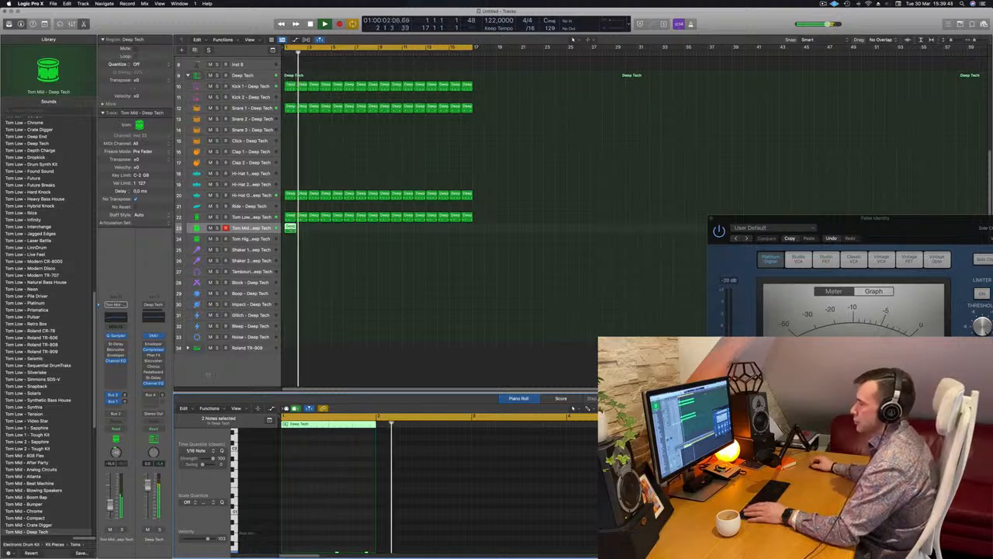
key(s)
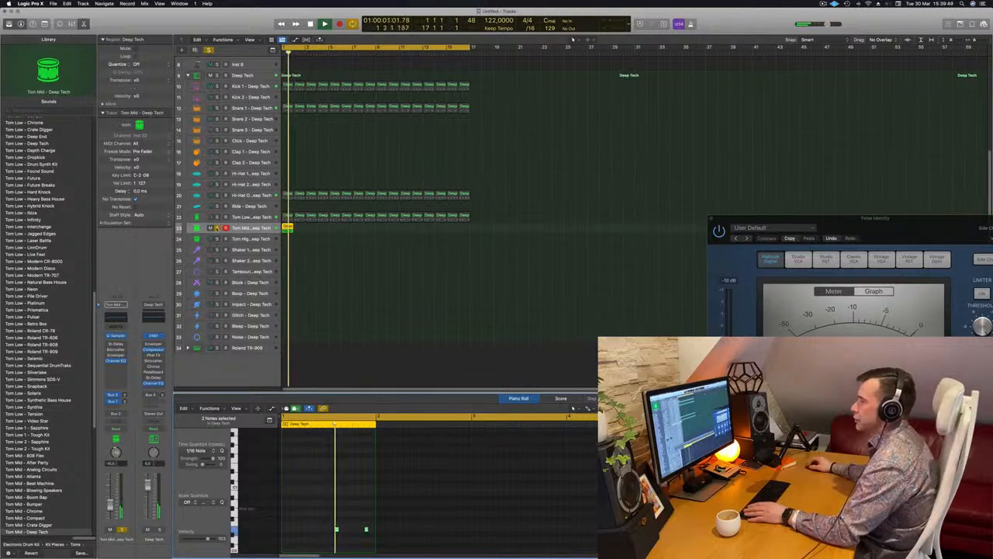
click(217, 227)
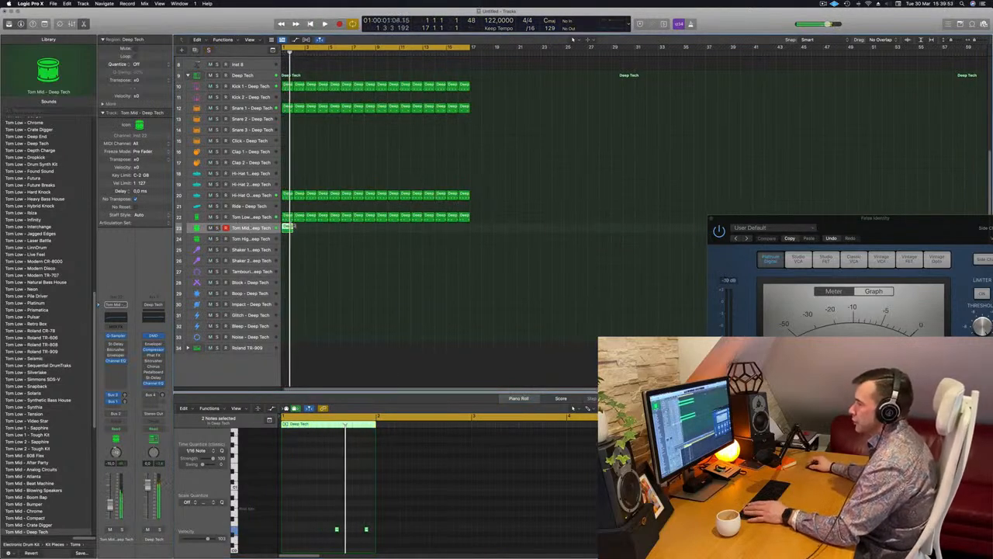
- Move the Tom Mid region to the Boop track, raise its two notes an octave and select the Boop track
key(space)
drag(288, 227, 289, 294)
key(space)
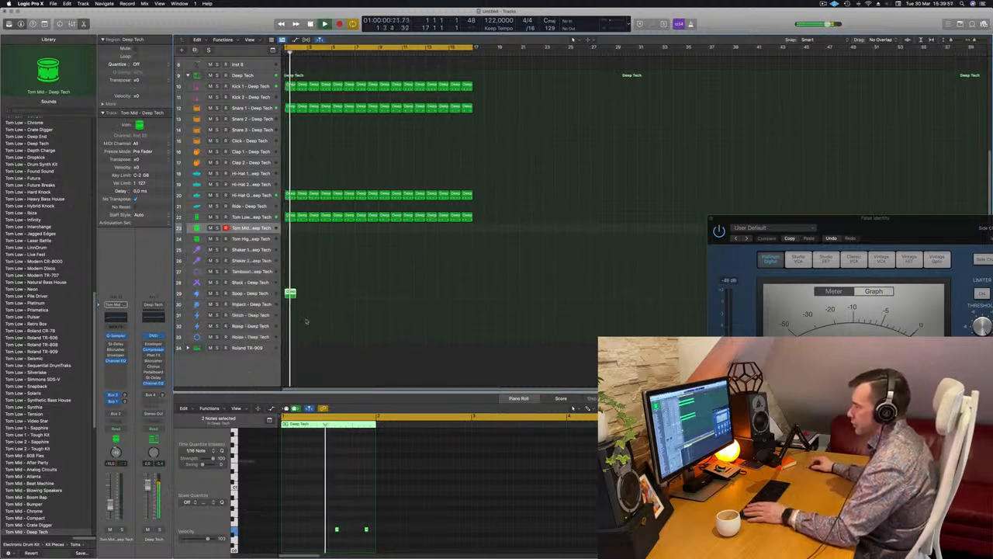
click(289, 293)
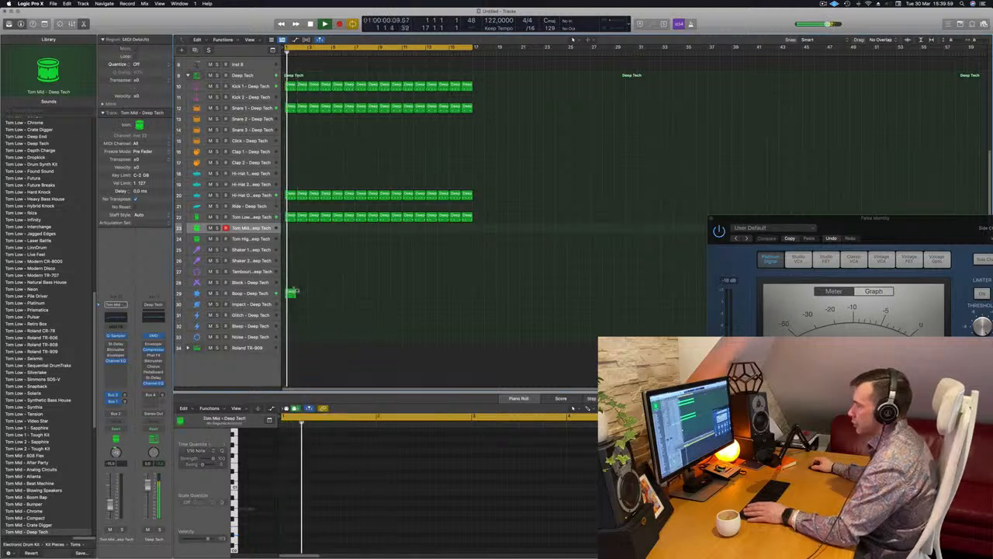
drag(315, 513, 368, 545)
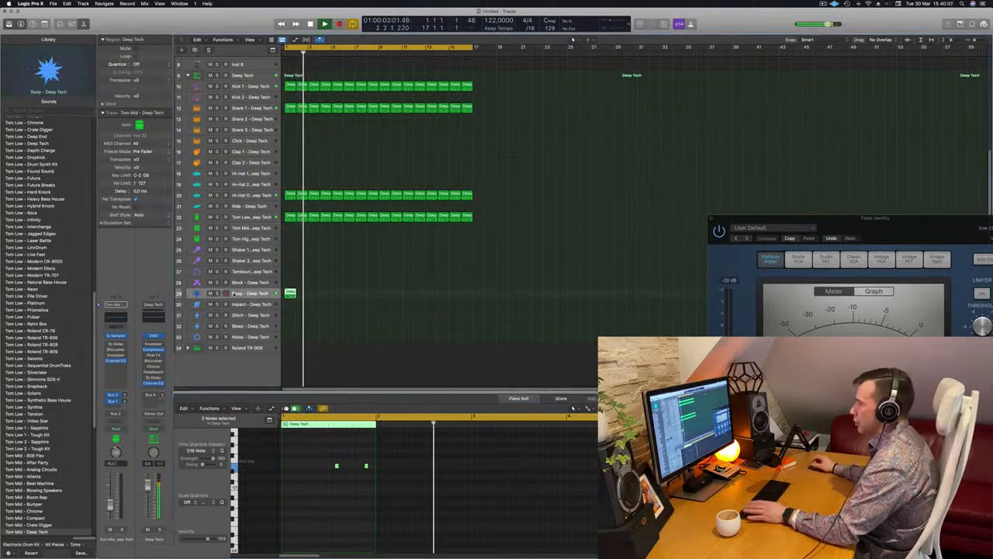
click(233, 293)
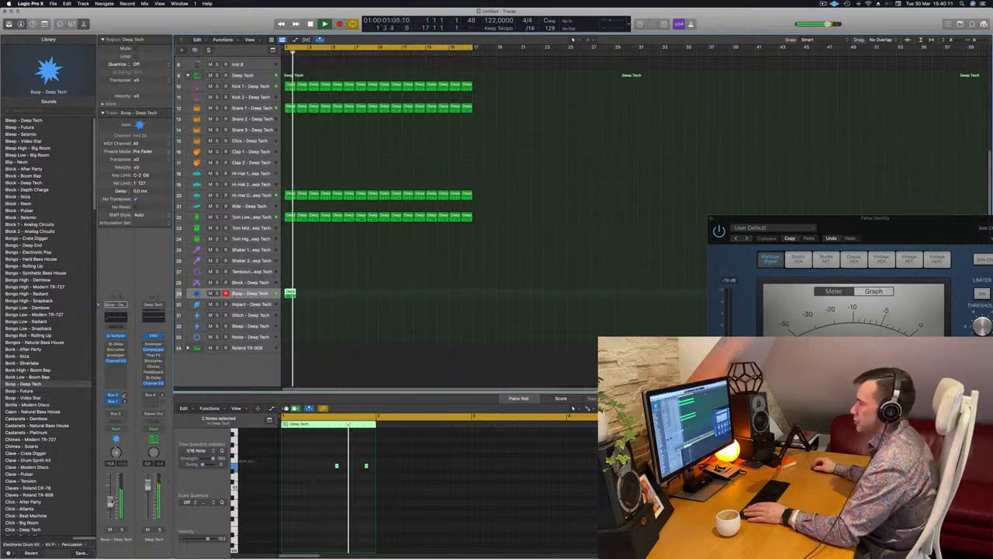
- Repeat the Boop region until it fills all 16 bars of the loop
mouse_move(291, 294)
mouse_down()
mouse_move(315, 294)
mouse_move(290, 294)
mouse_up()
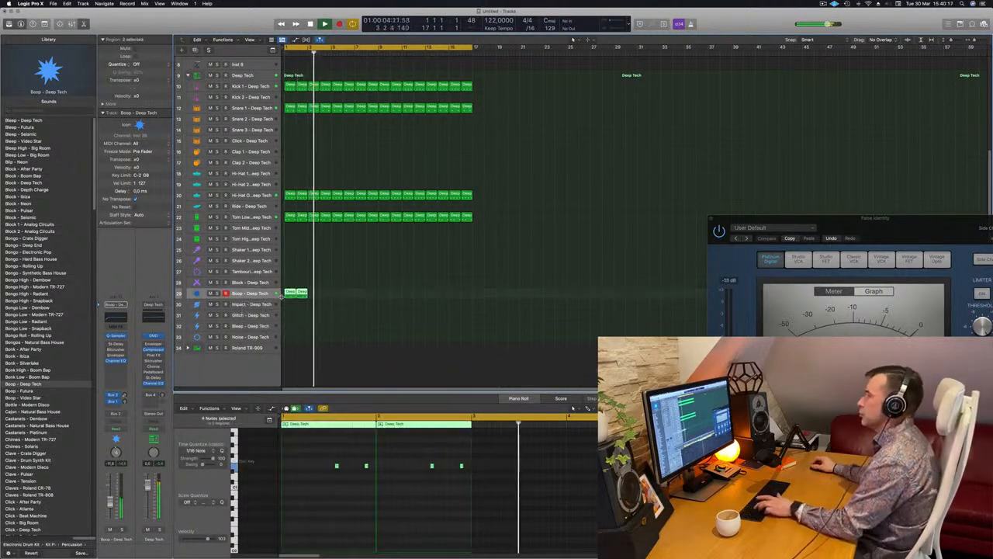
key(super+r)
key(super+r)
key(super+r)
key(super+r)
key(super+r)
key(super+r)
key(super+r)
click(555, 231)
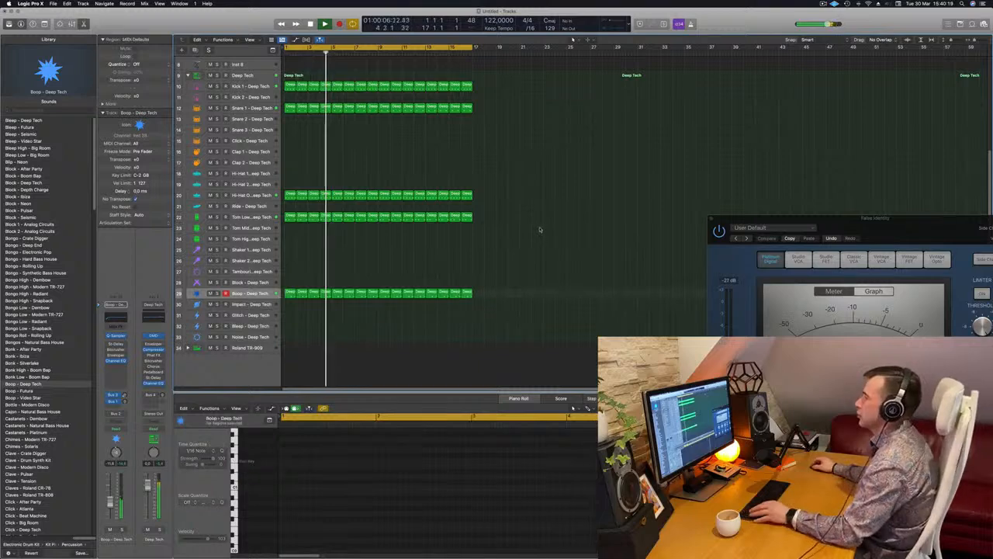
- Select the Inst 3 track and open its Alchemy instrument
scroll(540, 227, up, 2)
scroll(519, 246, down, 4)
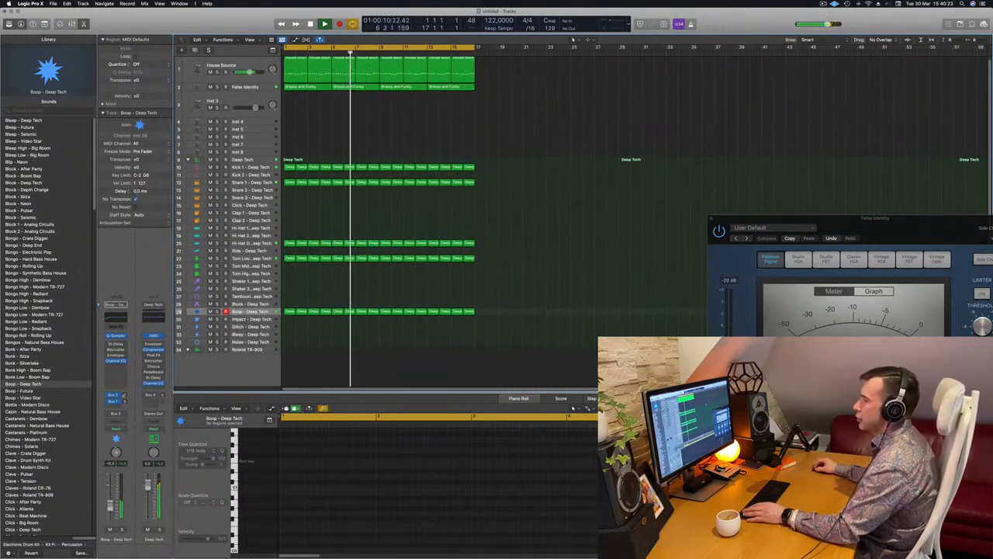
scroll(319, 121, up, 1)
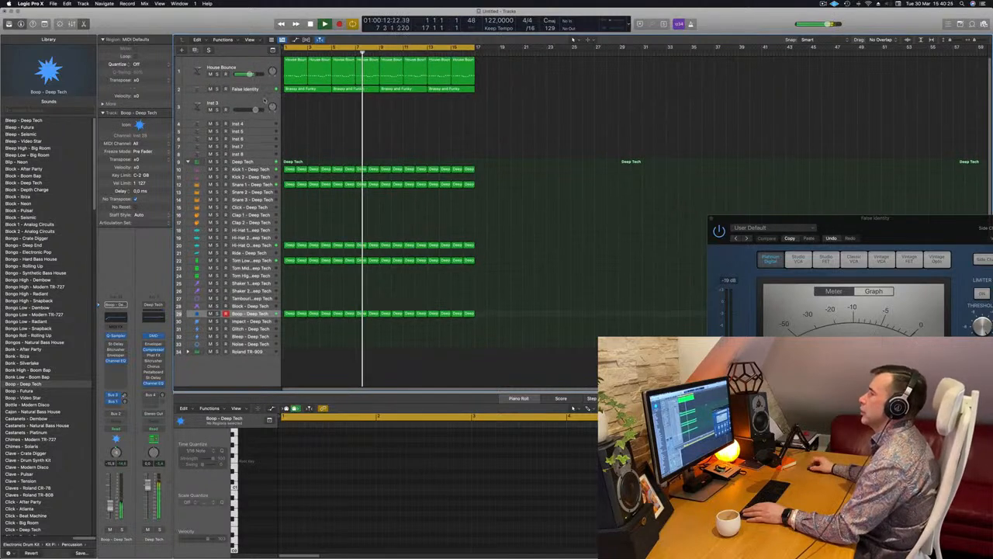
click(238, 103)
key(space)
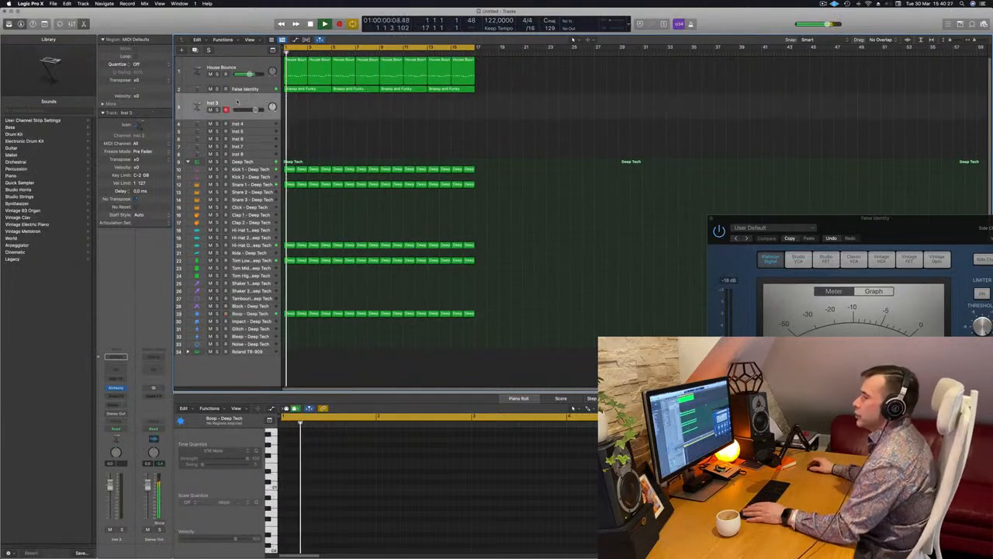
click(114, 388)
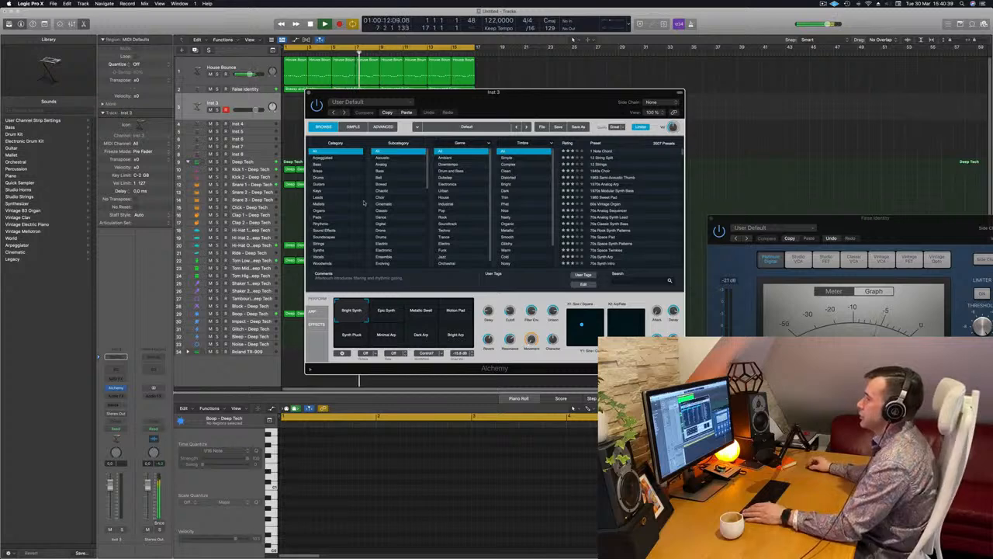
- Filter Alchemy's presets to the Pads category and Fast Attack subcategory, and move the window clear of the track list
click(318, 217)
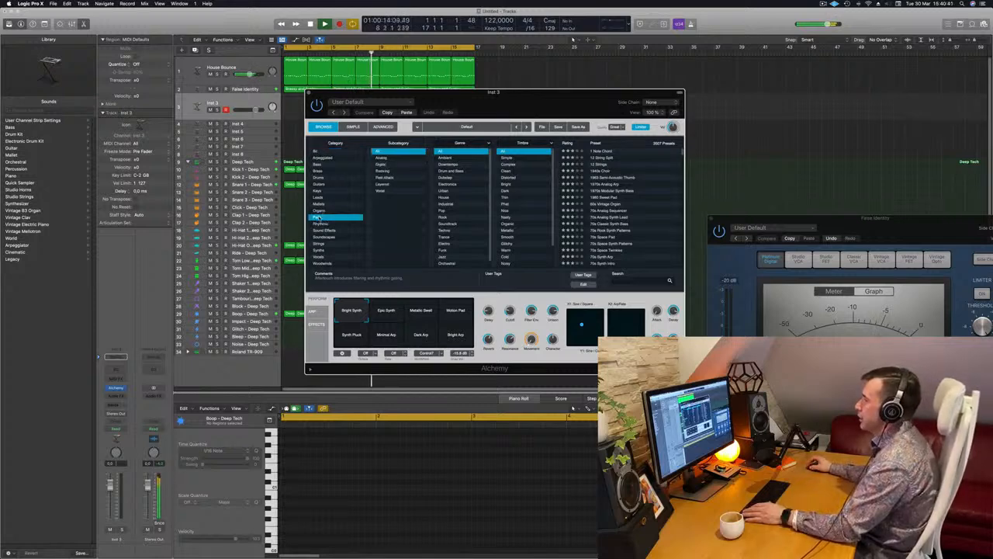
click(397, 178)
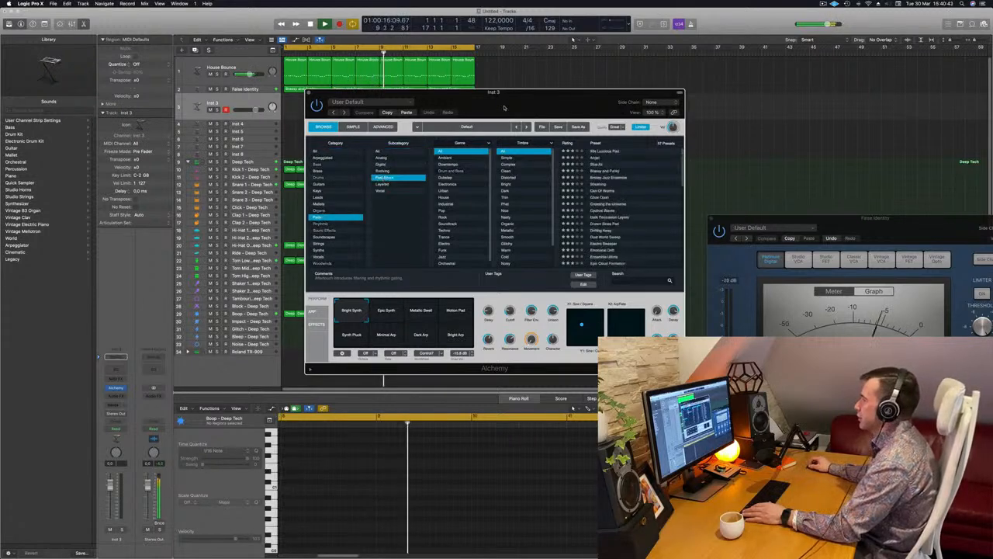
drag(489, 92, 629, 86)
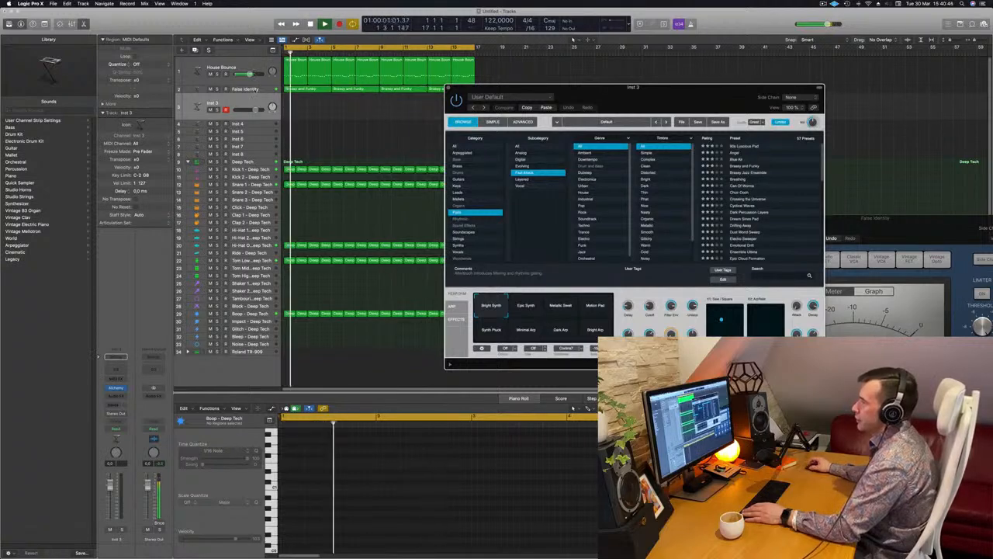
- Duplicate the False Identity pad track with its channel settings as a new empty track and restart playback
click(246, 89)
click(195, 50)
key(space)
key(space)
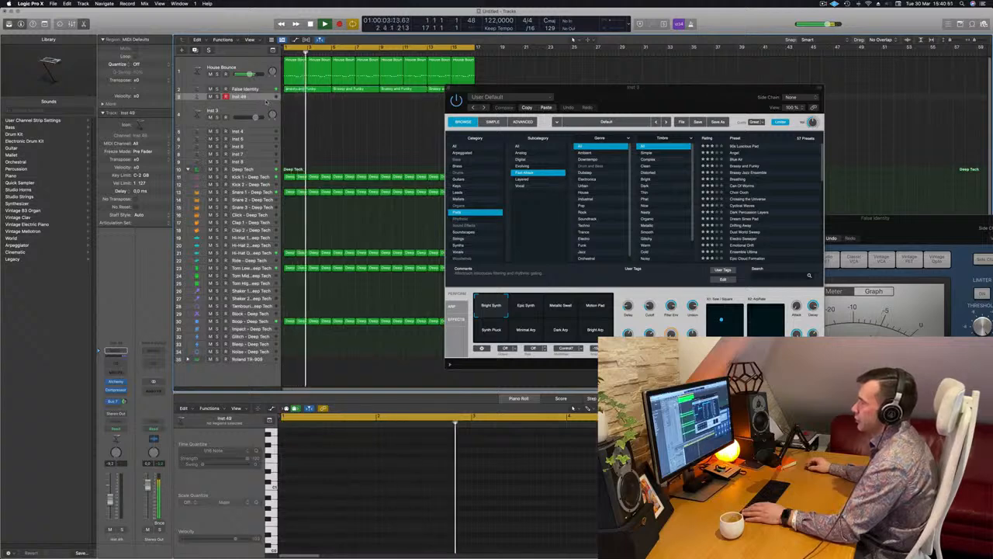
- Restart playback, open the Inst 49 track's Alchemy instrument and filter its pad presets to the Fast Attack subcategory
drag(263, 100, 263, 148)
key(space)
key(space)
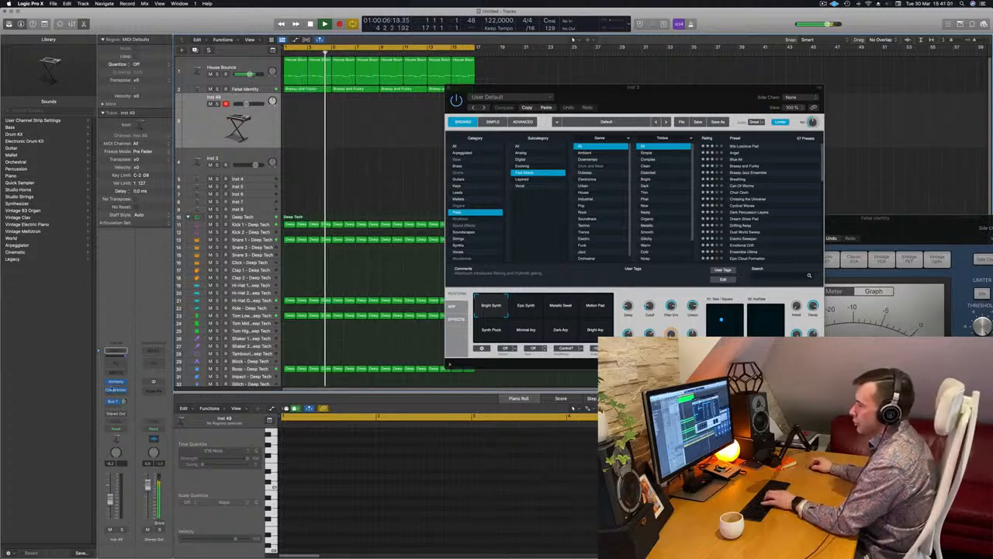
click(115, 382)
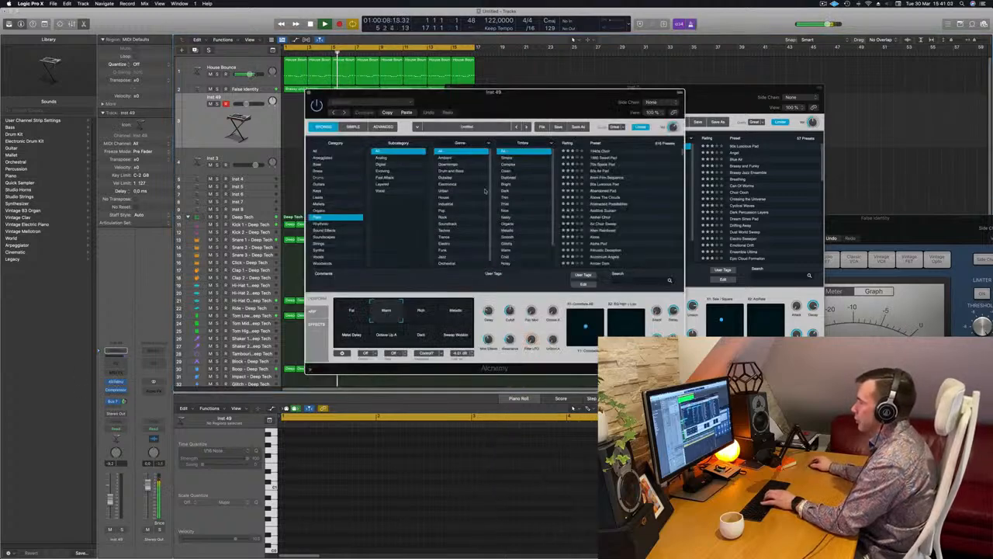
click(386, 179)
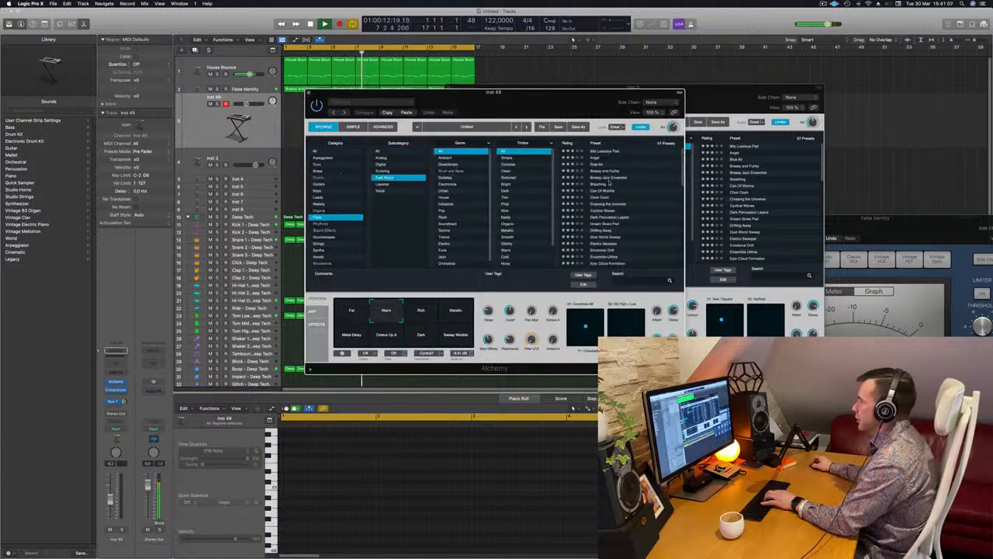
- Load the Crossing the Universe preset and arrange the Alchemy and Musical Typing windows so both are accessible
click(600, 205)
drag(554, 97, 699, 110)
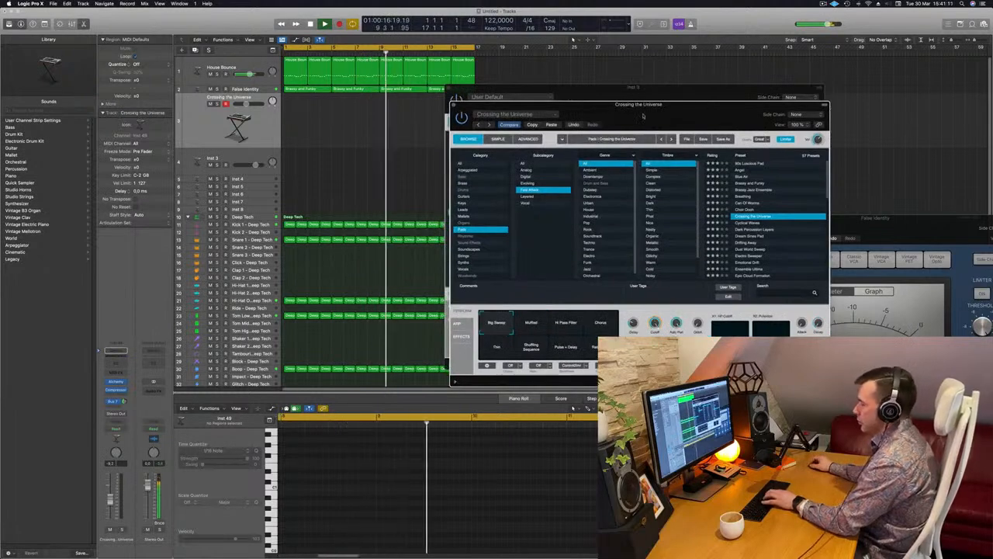
key(super+k)
drag(761, 87, 903, 125)
drag(631, 107, 486, 163)
- Audition the Crossing the Universe pad with Musical Typing notes over the playing loop
key(k)
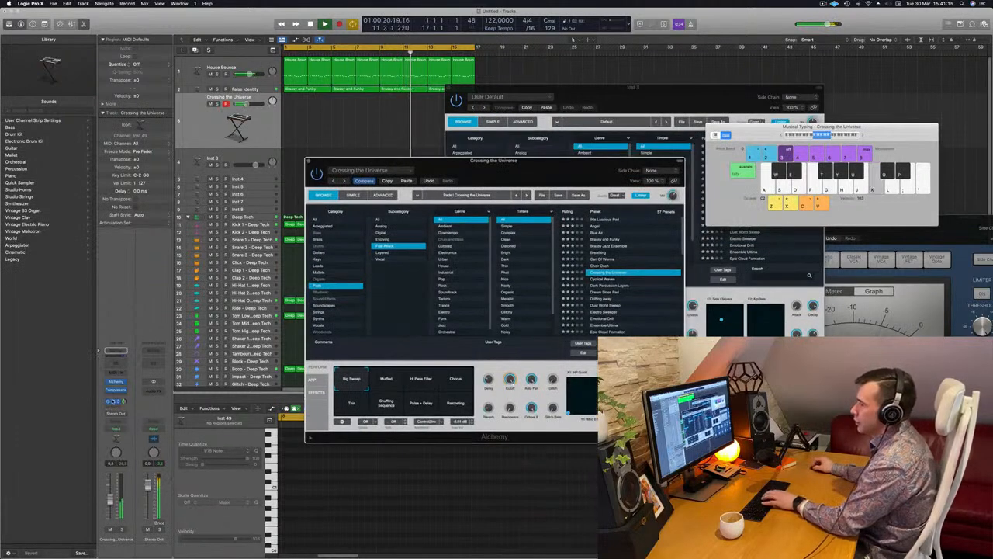
key(j)
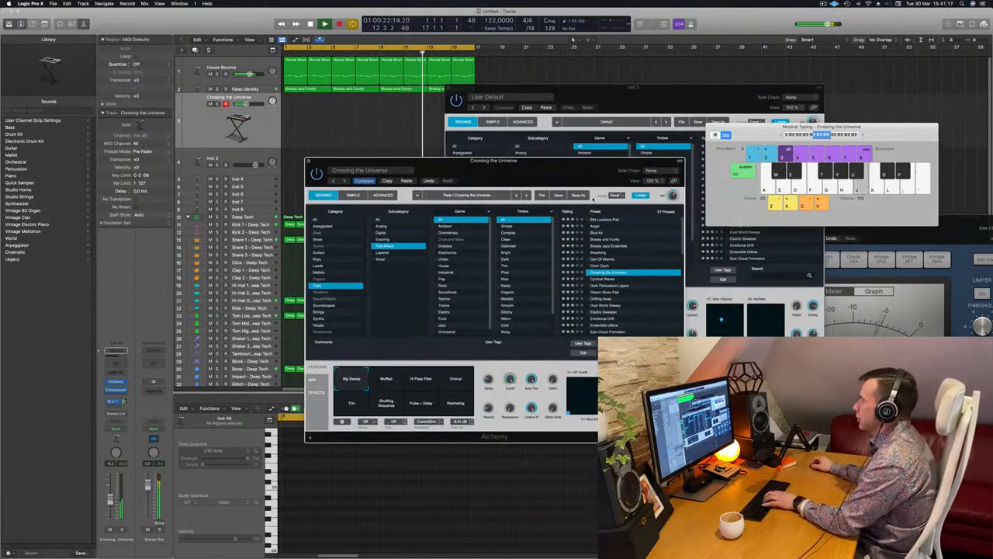
key(j)
key(k)
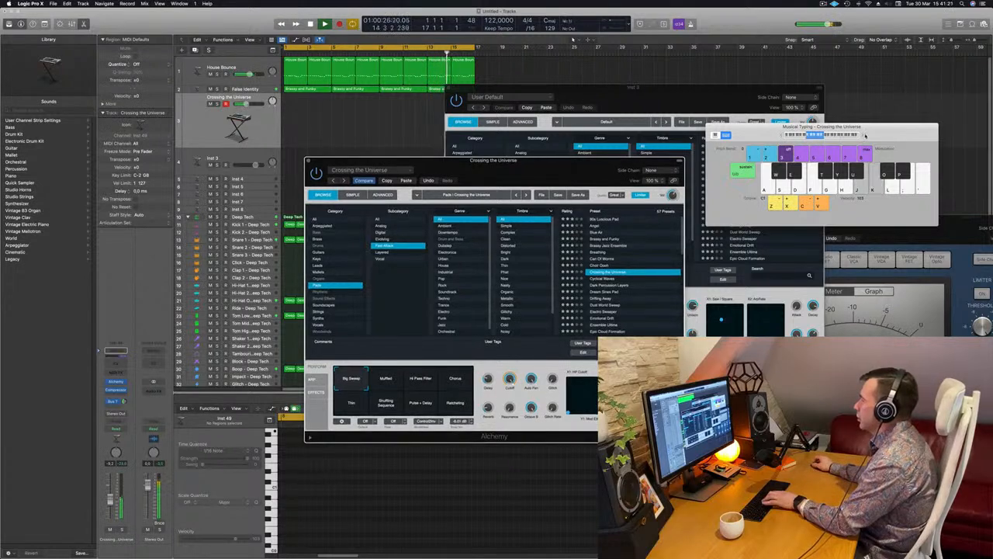
key(k)
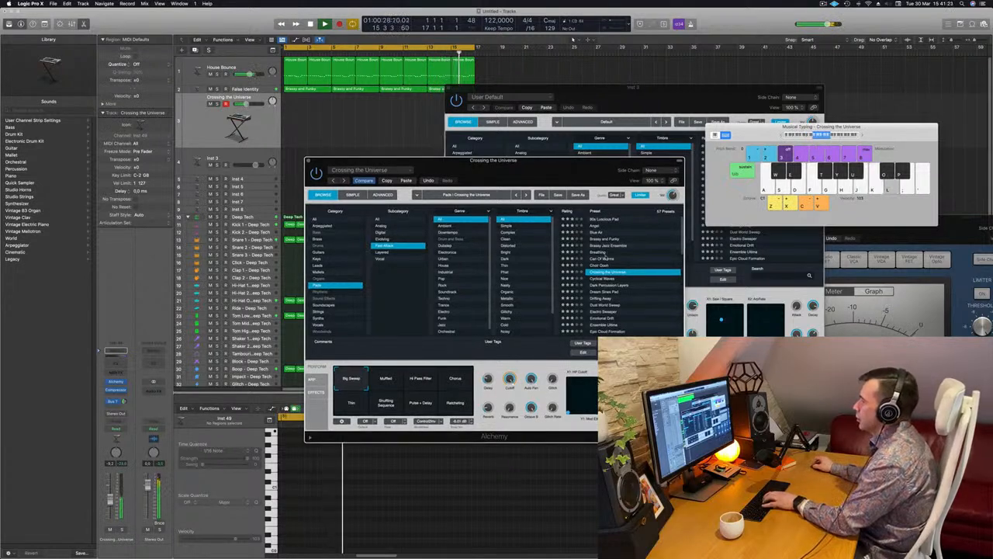
- Try the Dream Sines Pad and Dust World Sweep presets against the playing loop
click(604, 292)
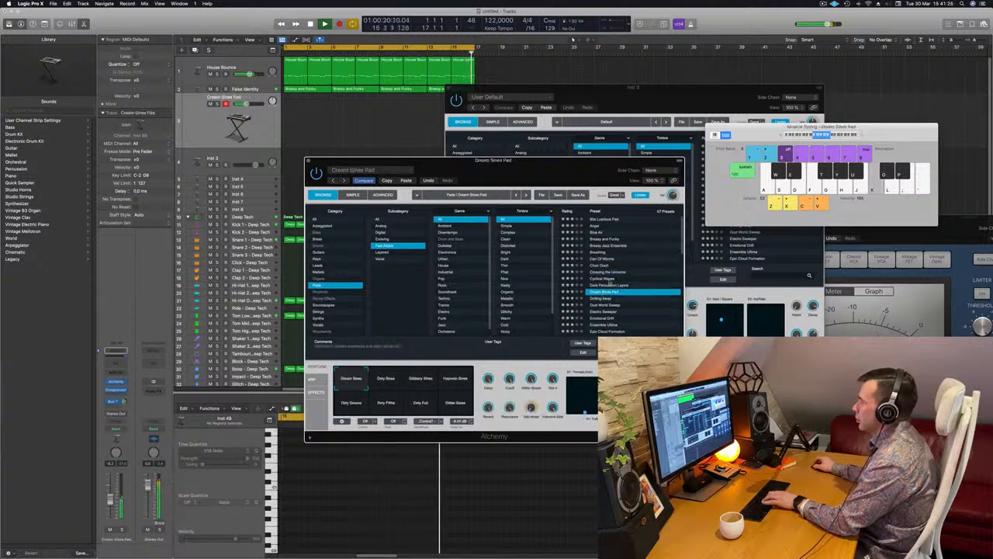
scroll(604, 292, down, 2)
click(607, 277)
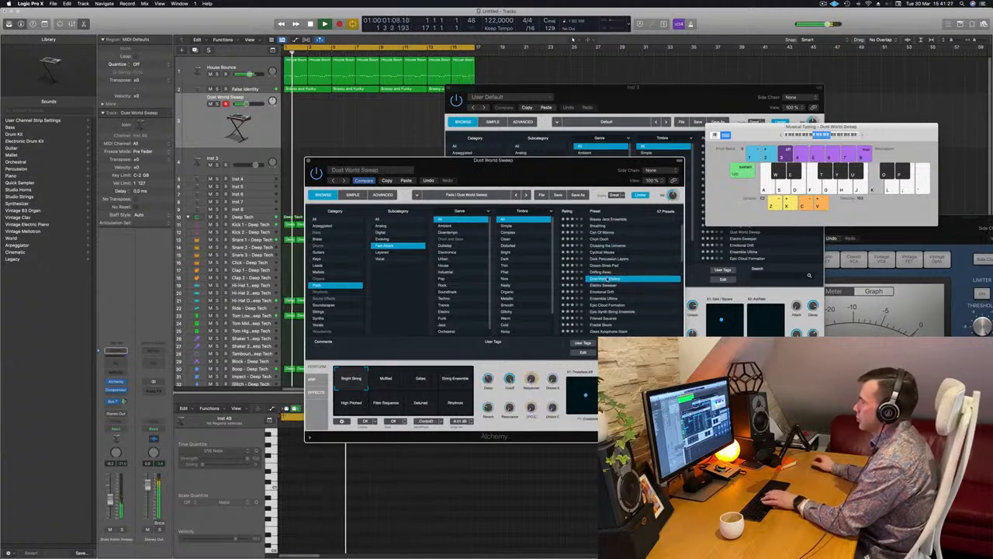
key(Down)
- Load the Emotional Drift pad preset and audition it with Musical Typing notes
scroll(624, 267, down, 2)
click(611, 273)
key(k)
key(l)
key(f)
key(f)
key(g)
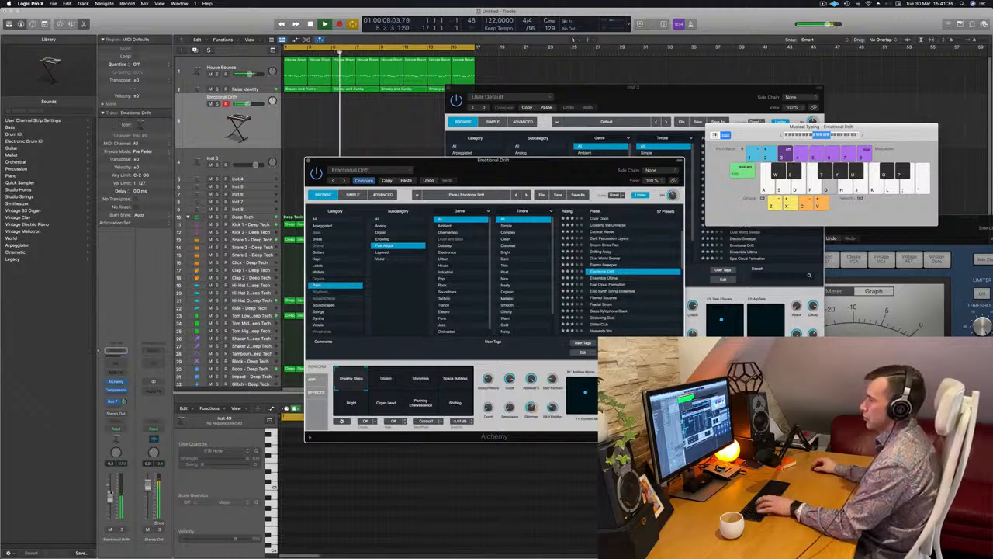
click(110, 493)
key(d)
key(a)
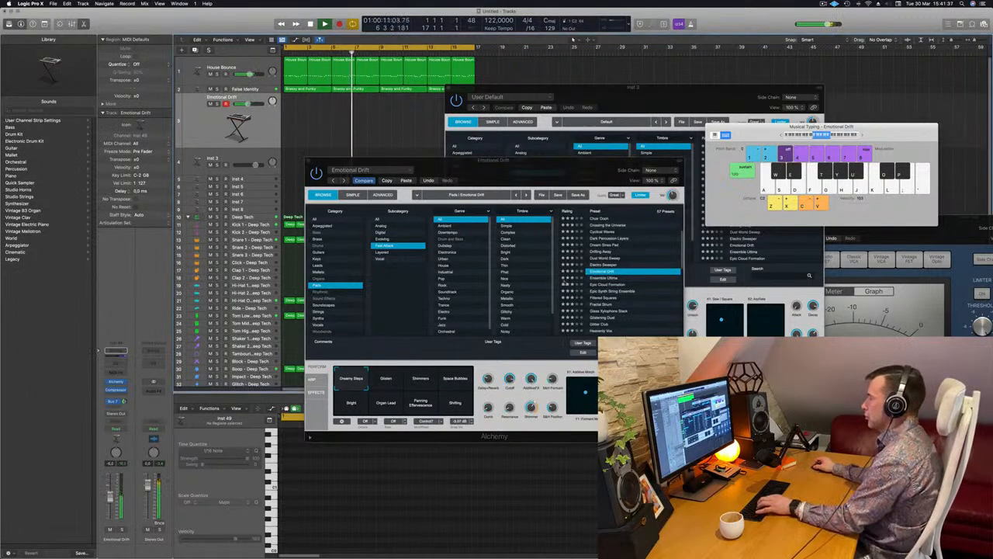
- Compare Emotional Drift's Glisten, Shimmers, Space Bubbles and Bright variations while playing test notes
click(386, 378)
click(420, 379)
click(385, 378)
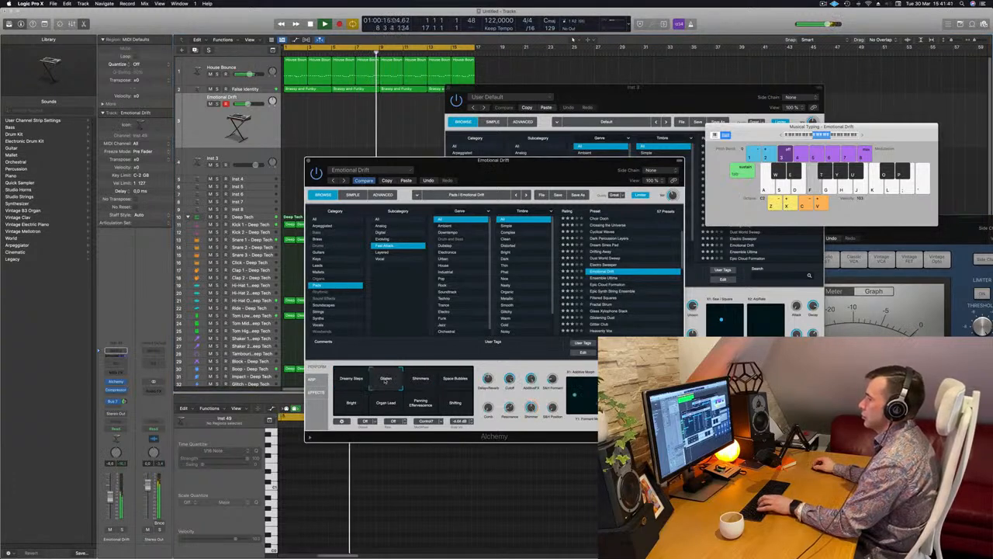
key(j)
key(k)
key(g)
key(f)
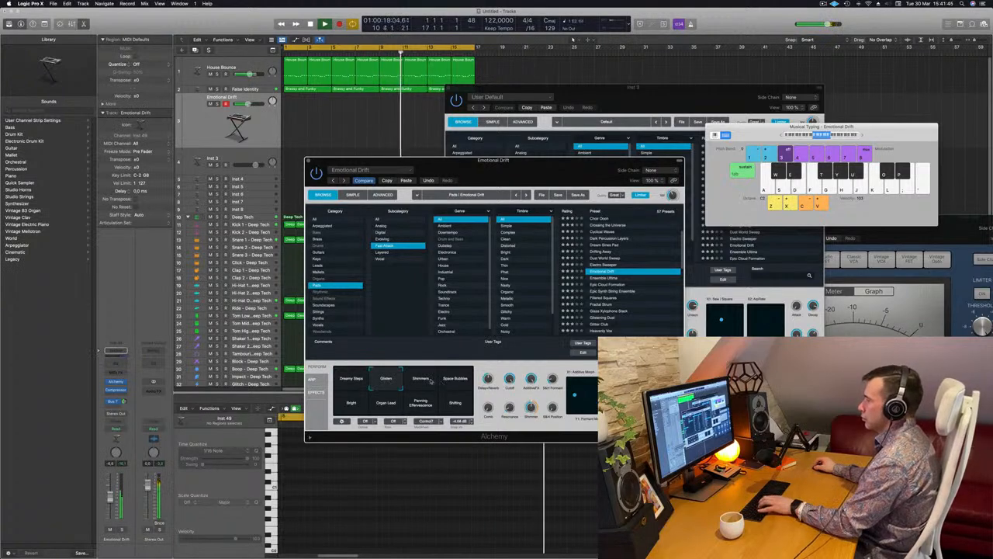
click(421, 378)
click(456, 380)
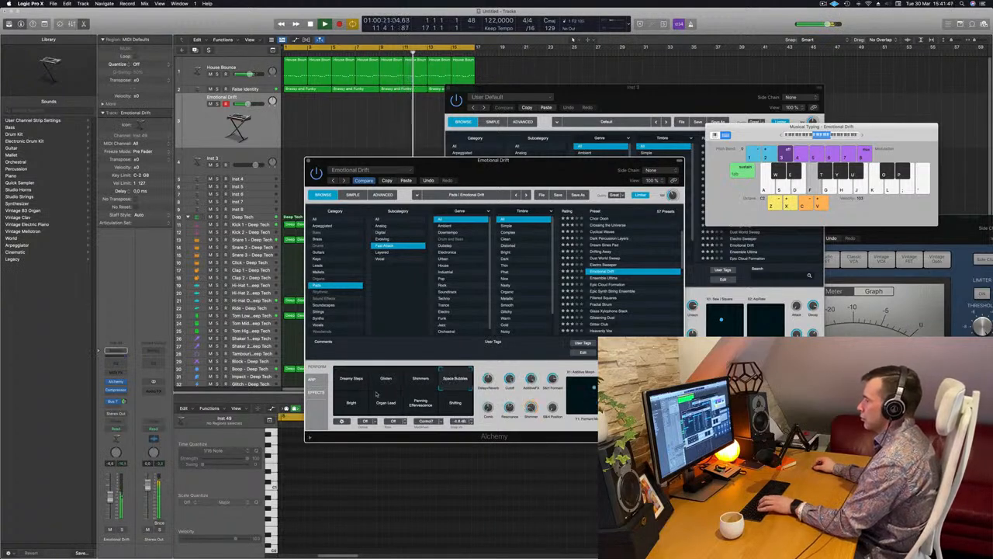
click(353, 403)
- Load the Epic Cloud Formation pad preset and play test notes over the loop
click(606, 286)
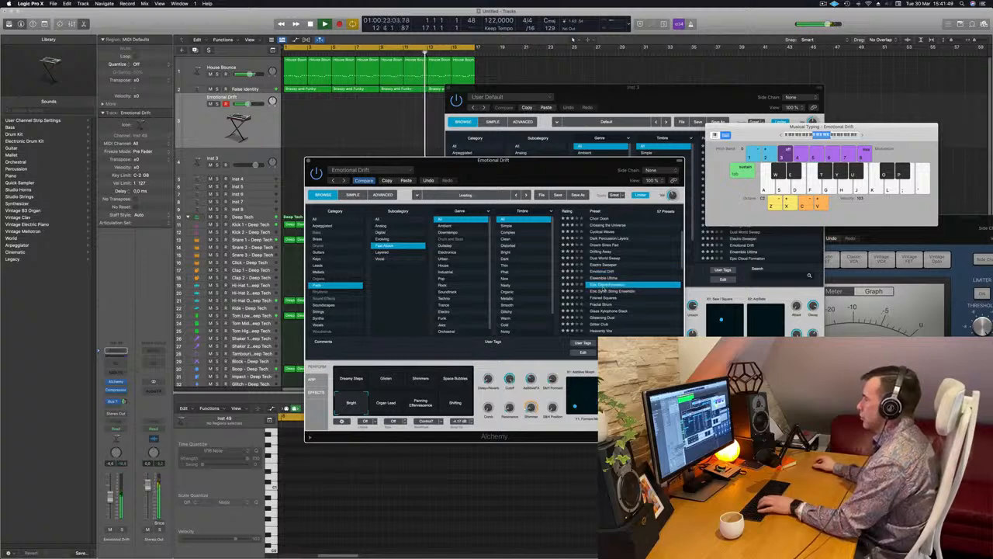
key(f)
key(g)
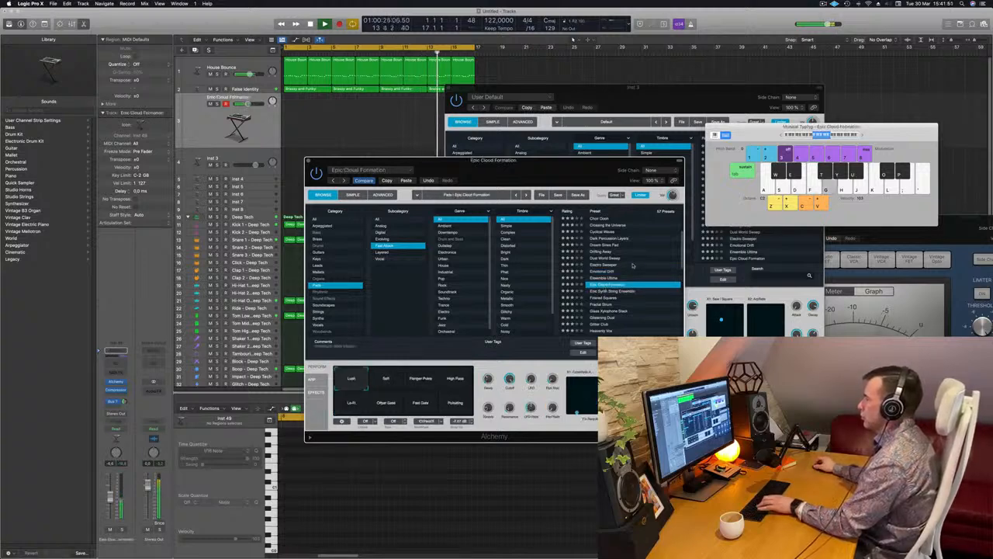
scroll(631, 266, down, 3)
key(h)
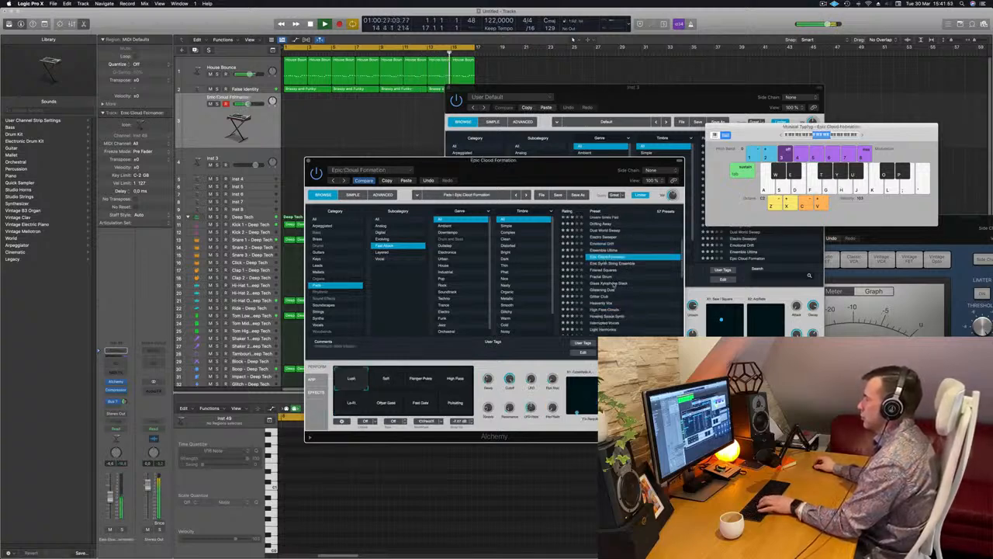
- Load the Glass Xylophone Stack preset and look through the neighbouring Fast Attack pads
click(615, 284)
scroll(622, 282, down, 3)
scroll(622, 282, up, 5)
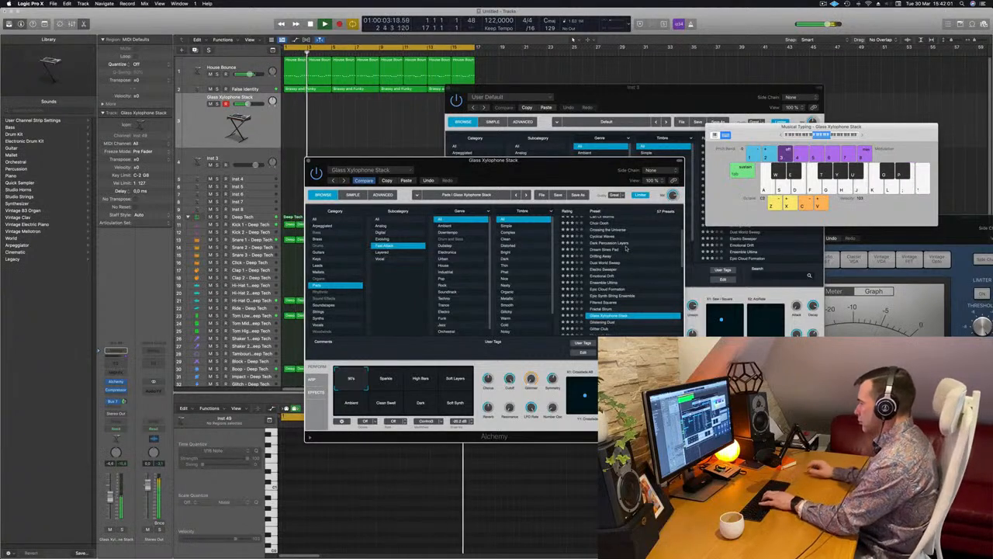
scroll(615, 321, down, 1)
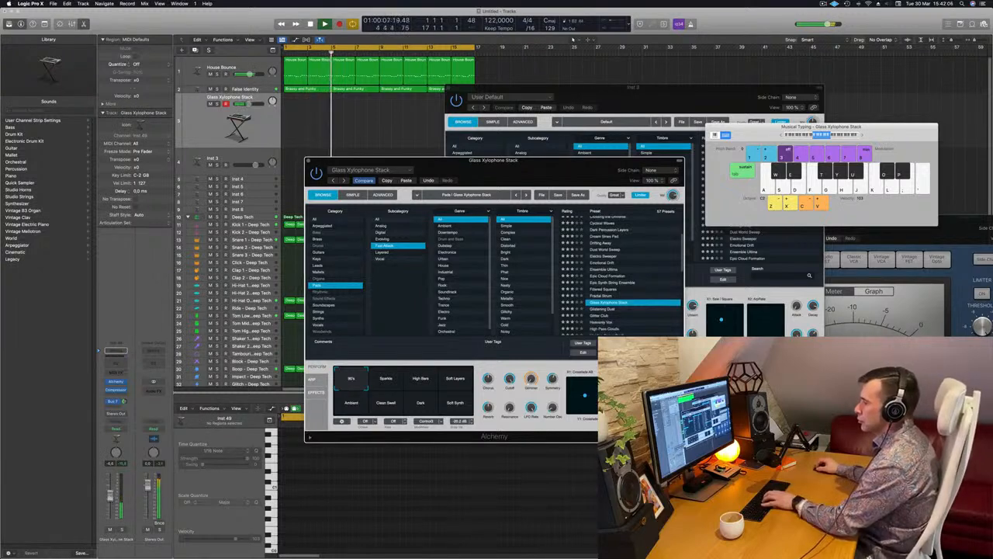
scroll(621, 294, down, 2)
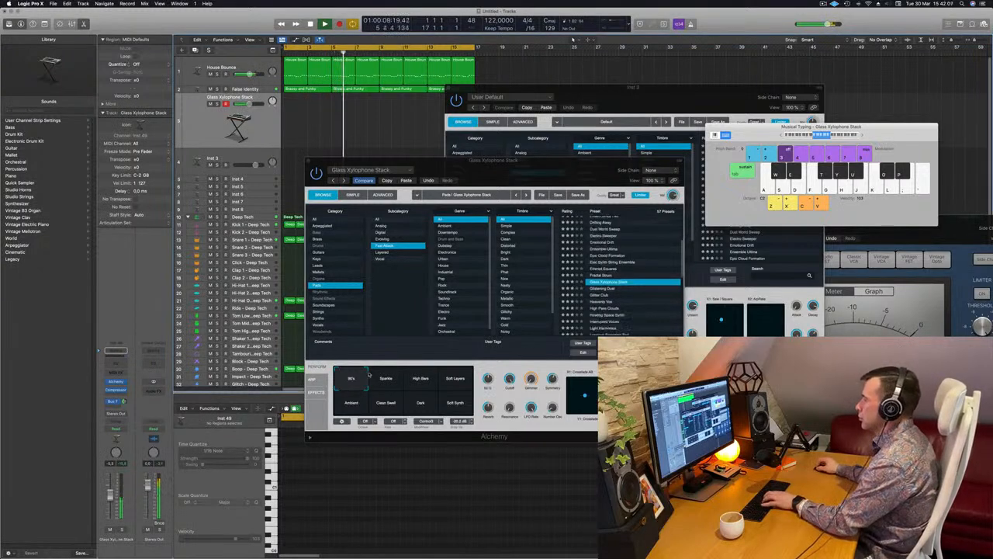
- Compare Glass Xylophone Stack's Soft Layers, Ambient, Clean Swell and Dark variations while playing test notes
click(456, 378)
key(j)
key(k)
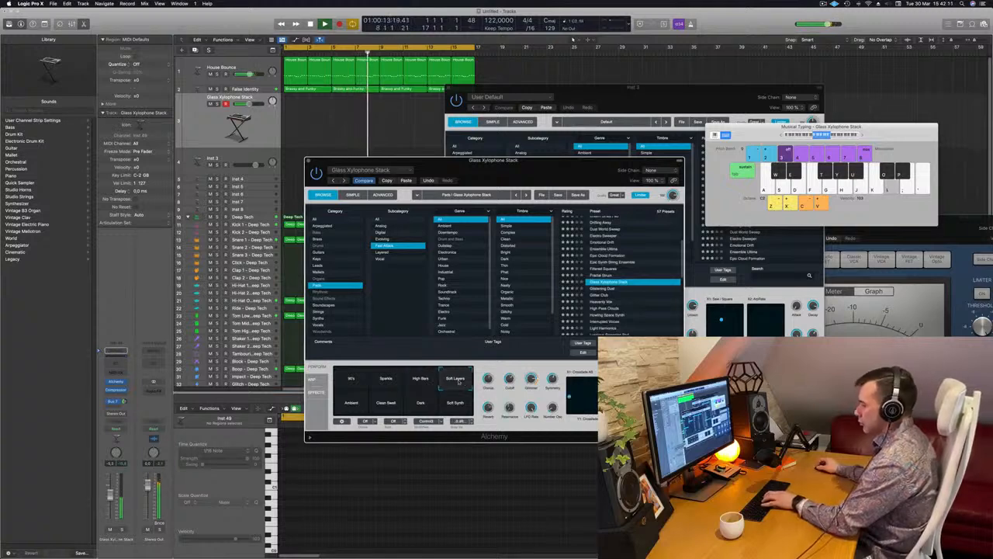
key(f)
click(355, 402)
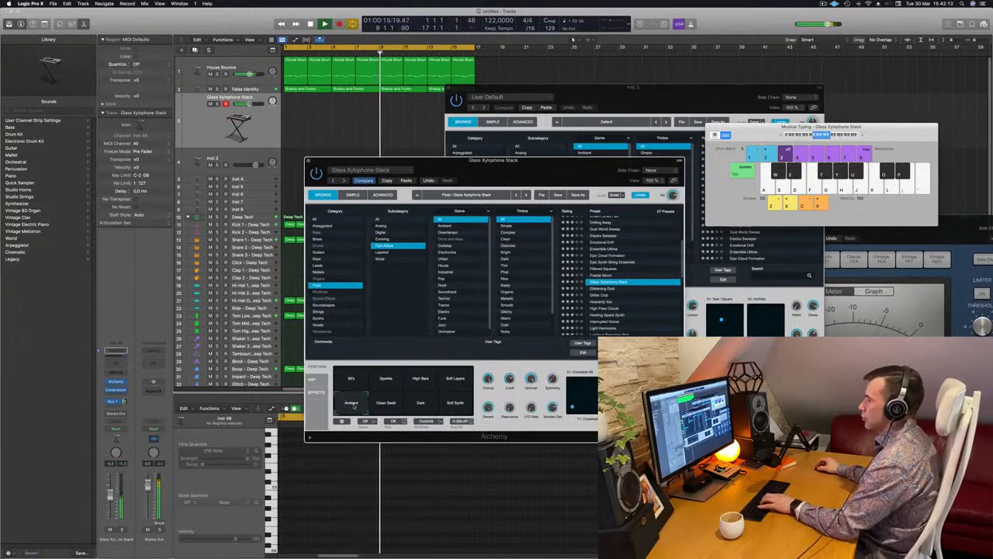
key(k)
click(385, 403)
click(420, 403)
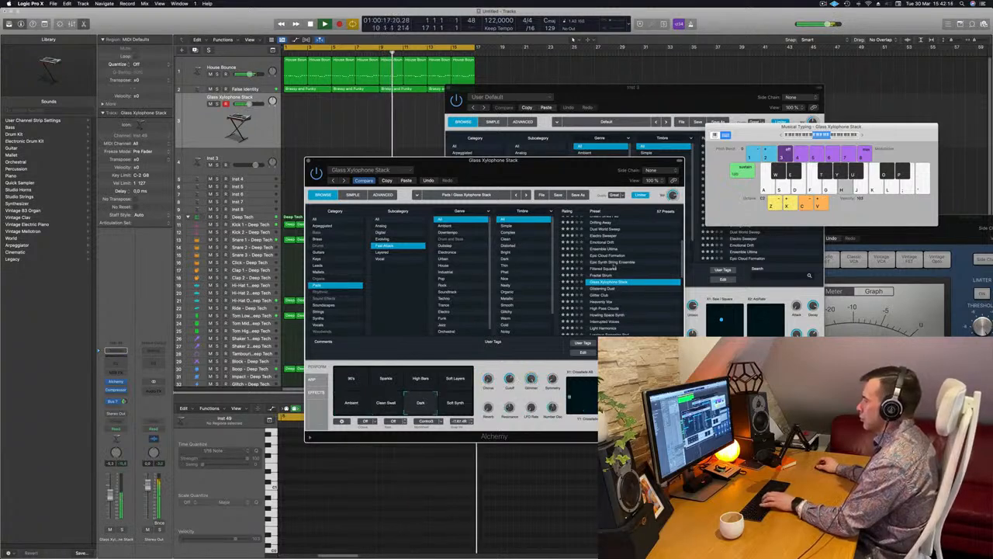
- Try the Glistening Dust and Glitter Club pad presets with a test note
scroll(635, 257, down, 2)
click(604, 265)
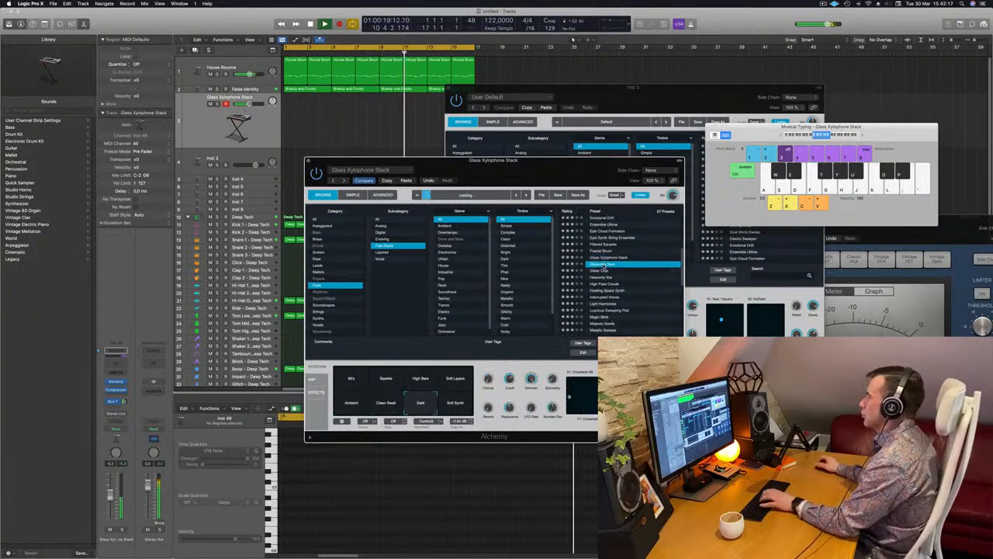
key(g)
click(599, 271)
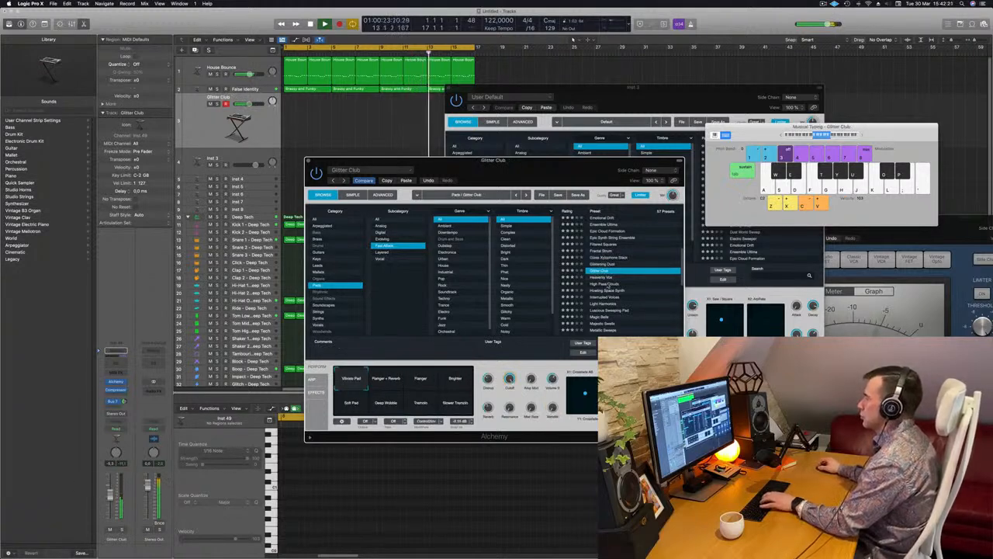
- Load the High Pass Clouds preset and audition its Noisy and Resonant variations with Musical Typing notes
key(Down)
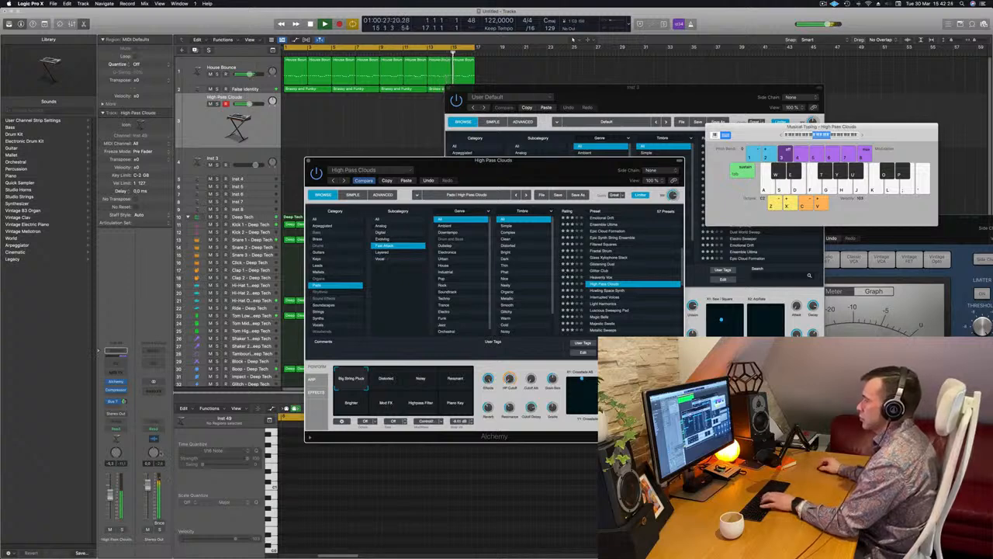
click(416, 384)
key(h)
click(449, 381)
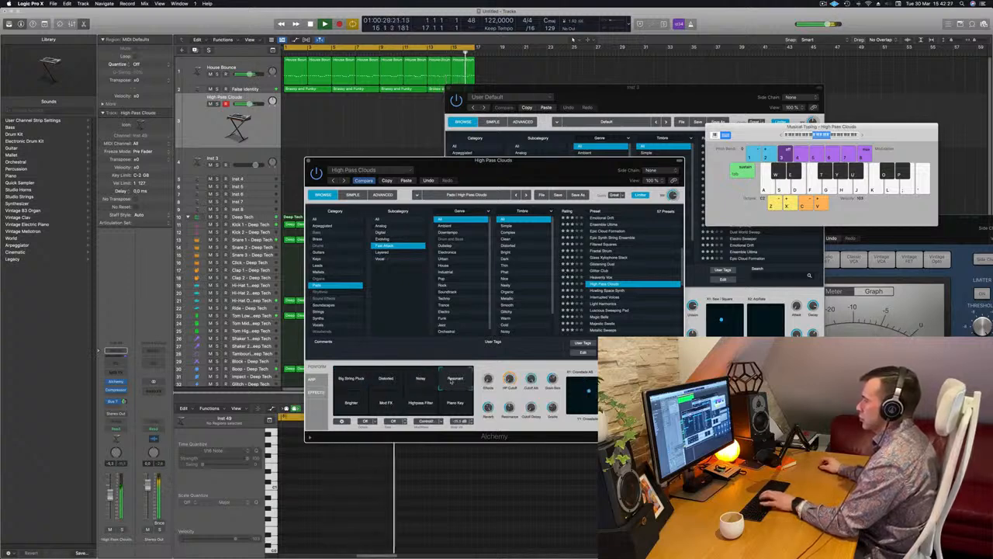
click(421, 379)
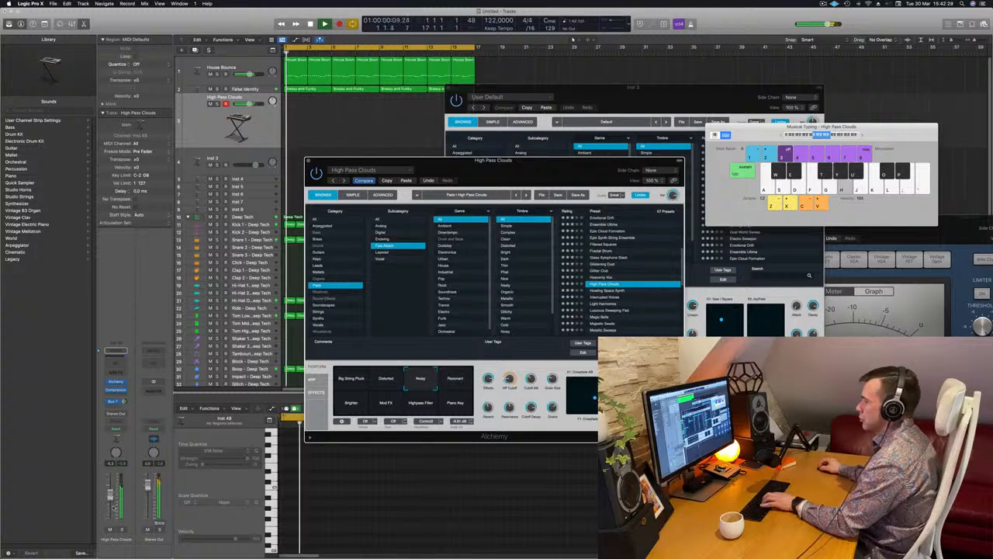
key(j)
key(k)
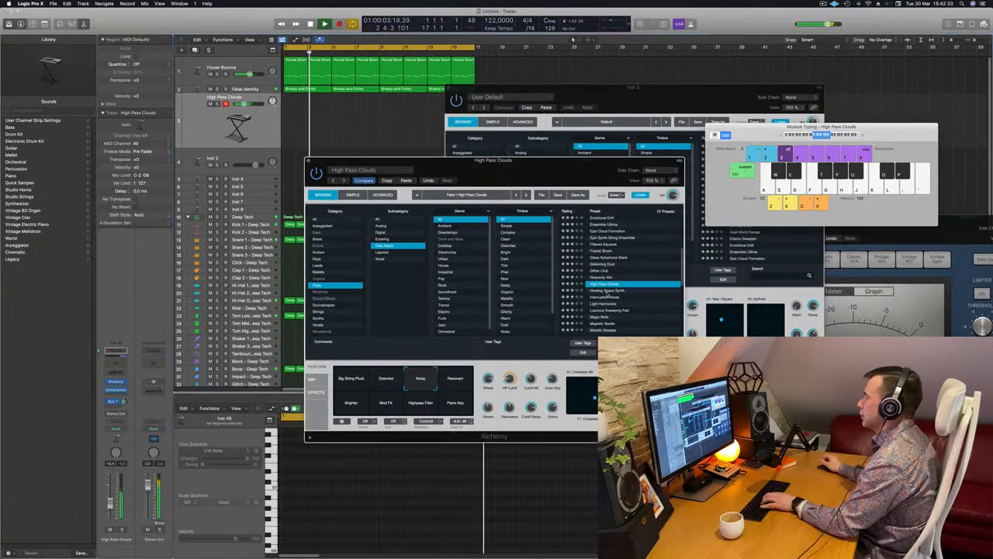
- Try the Howling Space Synth and Light Harmonics pad presets over the loop
click(610, 292)
scroll(610, 287, down, 3)
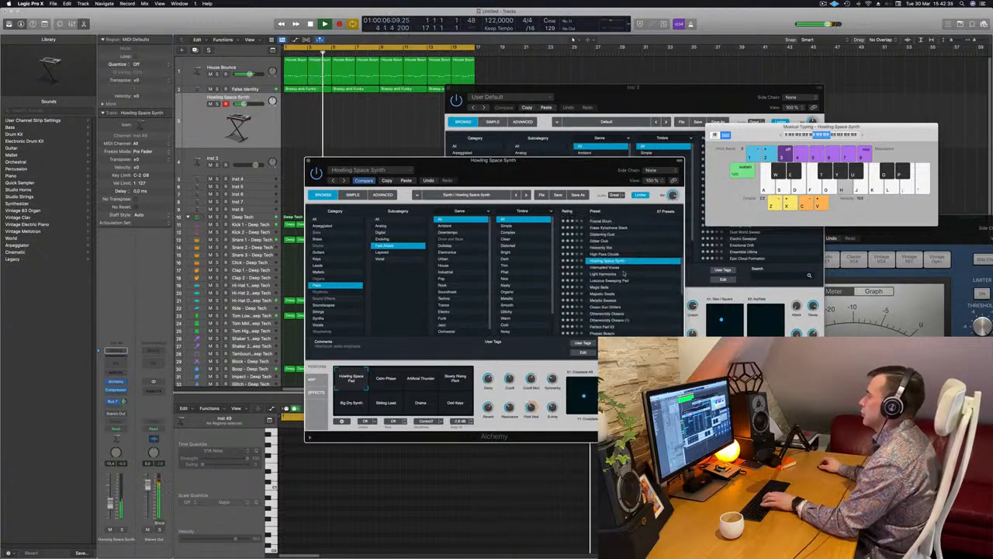
click(611, 274)
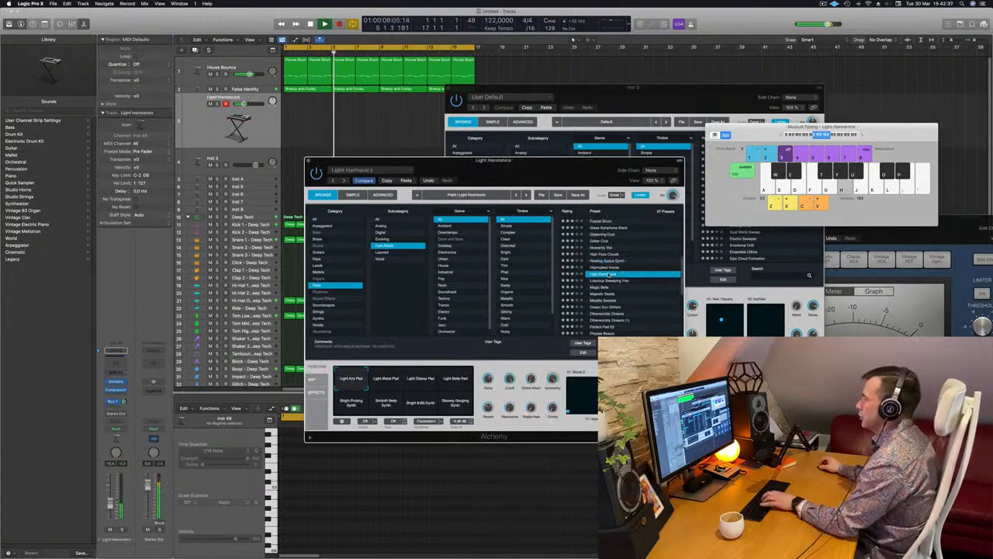
- Load the Magic Bells preset from the Fast Attack pads for the second pad track
scroll(612, 278, down, 1)
scroll(611, 279, down, 1)
click(604, 269)
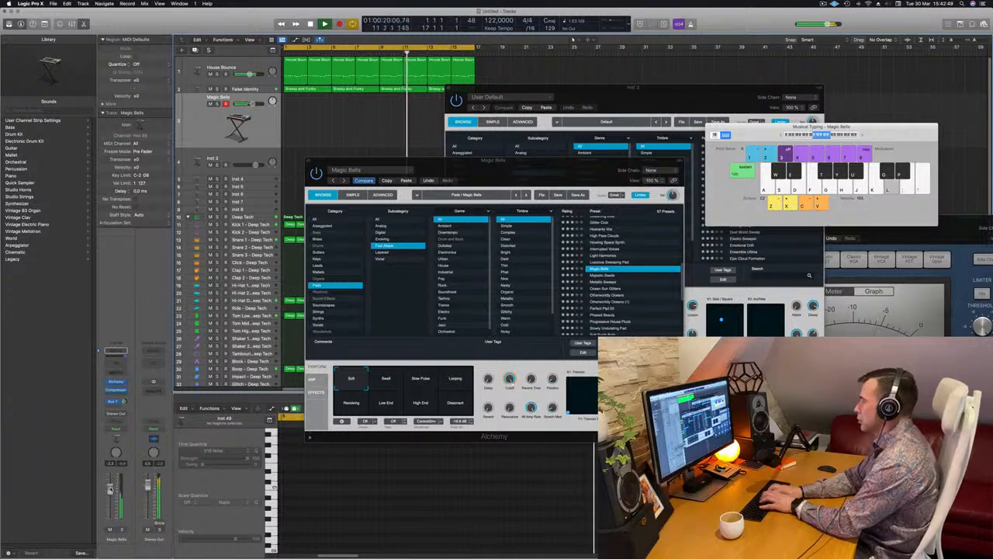
- Record a Magic Bells melody over the cycling loop with Musical Typing notes, then stop recording and restart playback
key(r)
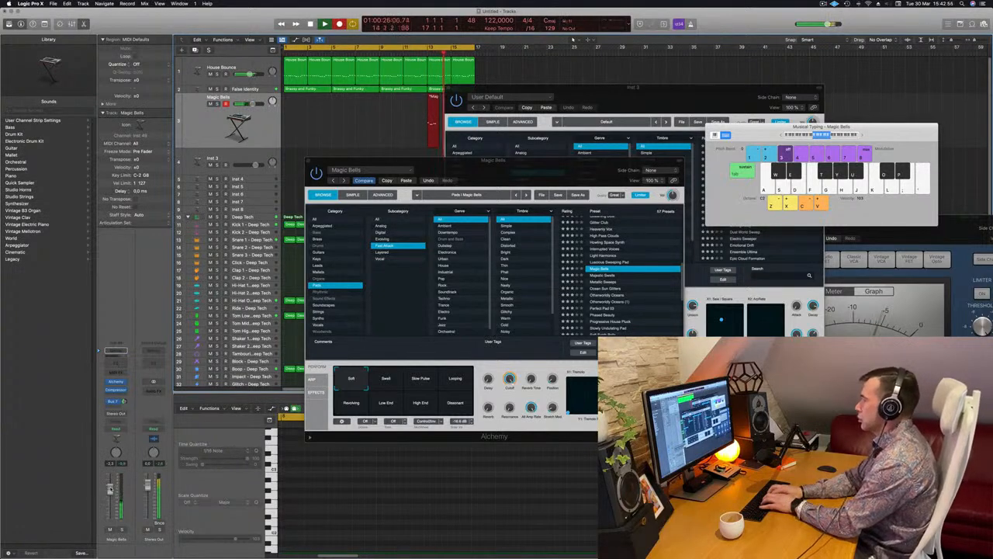
key(j)
key(l)
key(k)
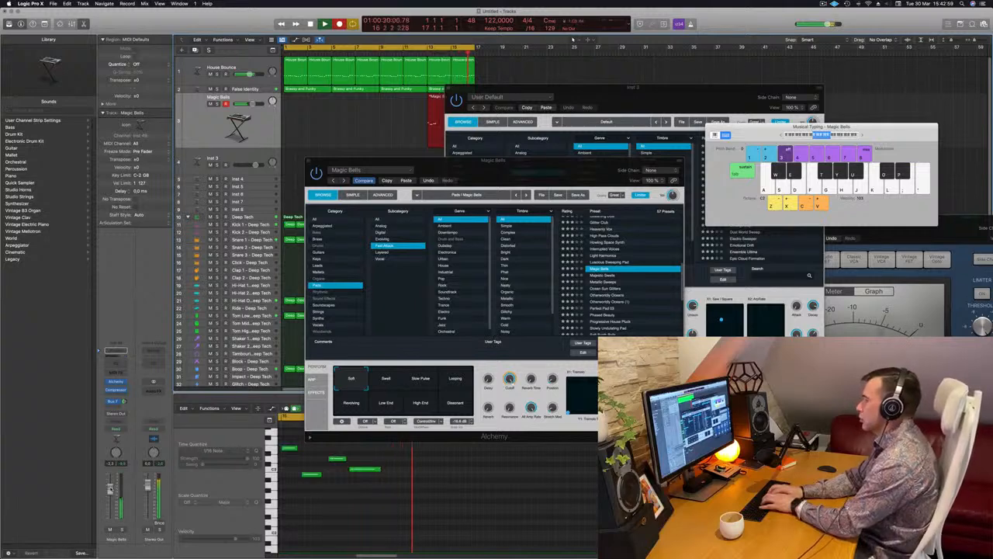
key(k)
key(h)
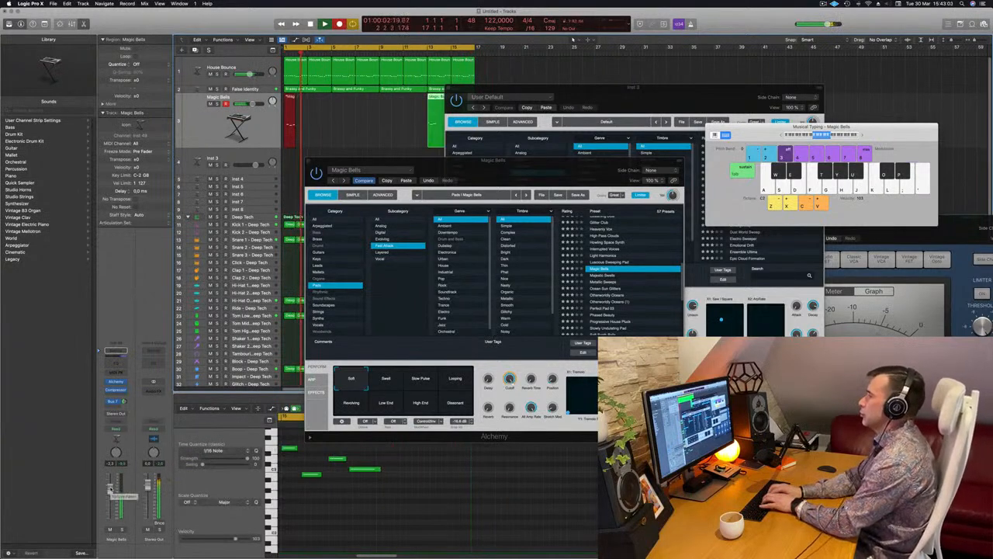
key(semicolon)
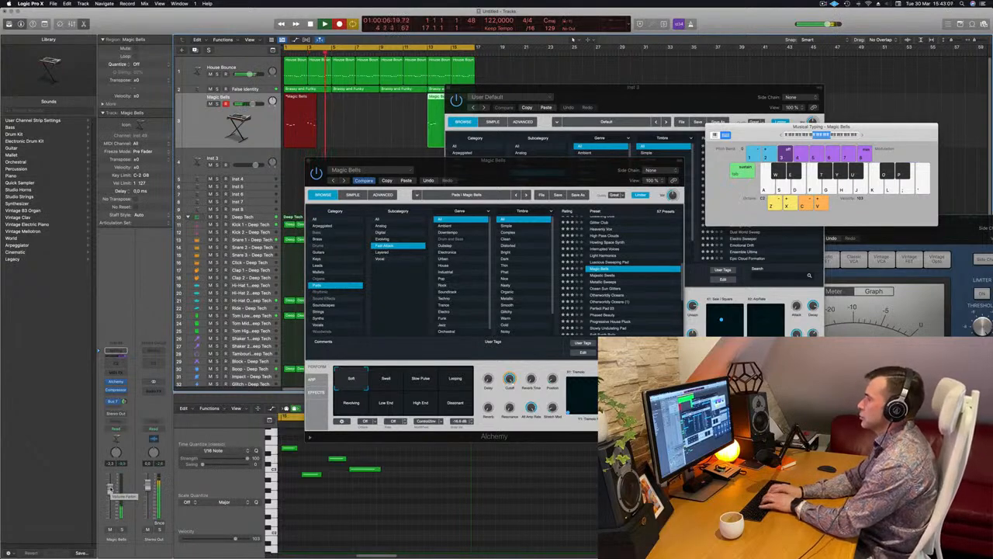
key(semicolon)
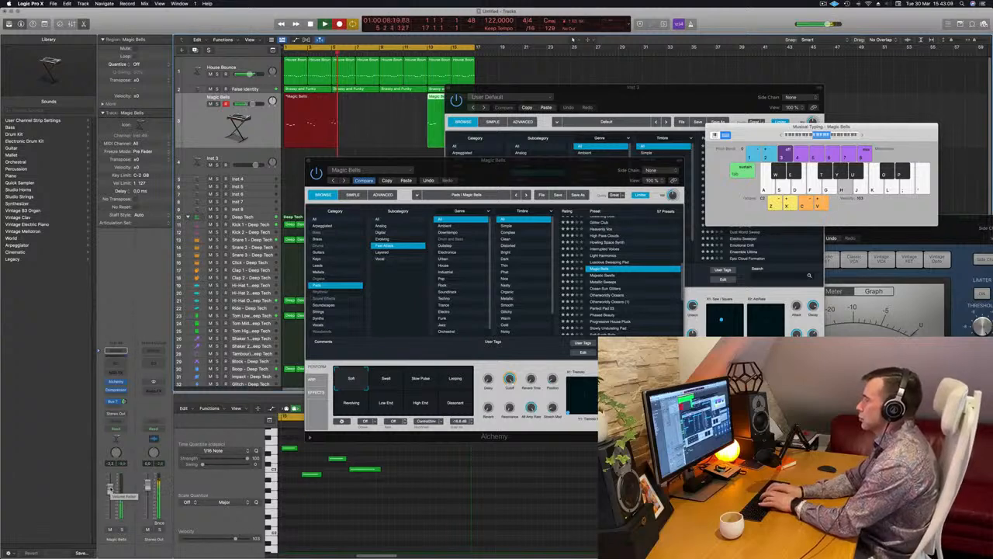
key(j)
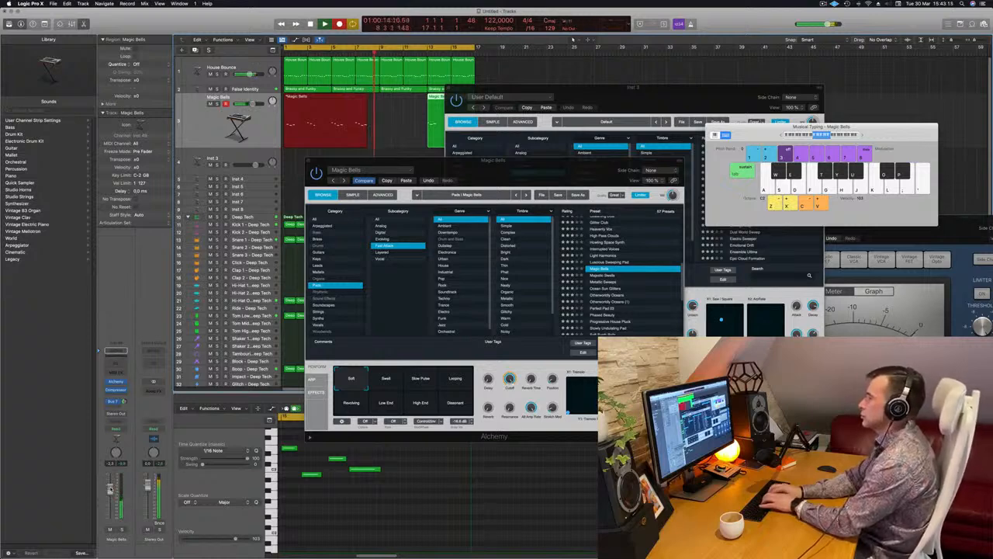
key(j)
key(h)
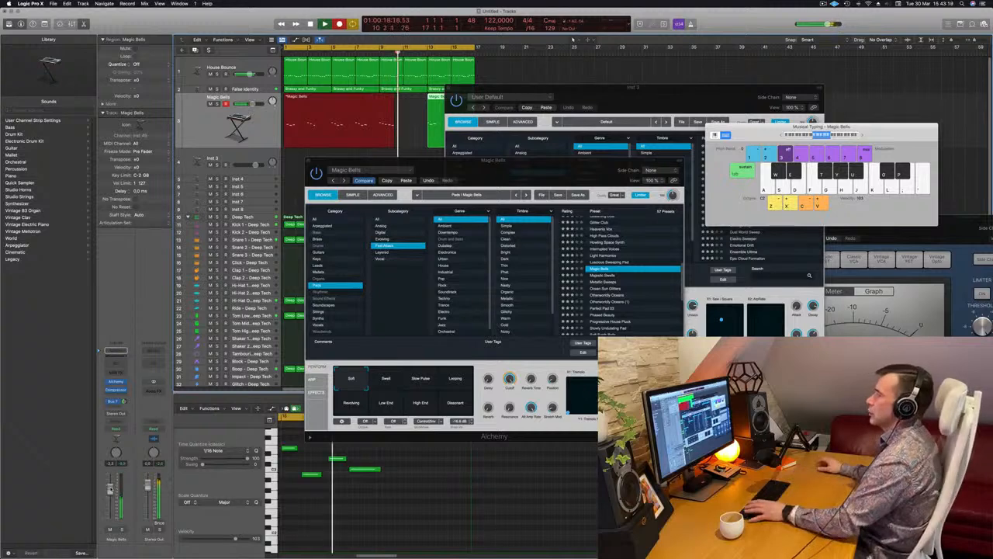
key(space)
key(space)
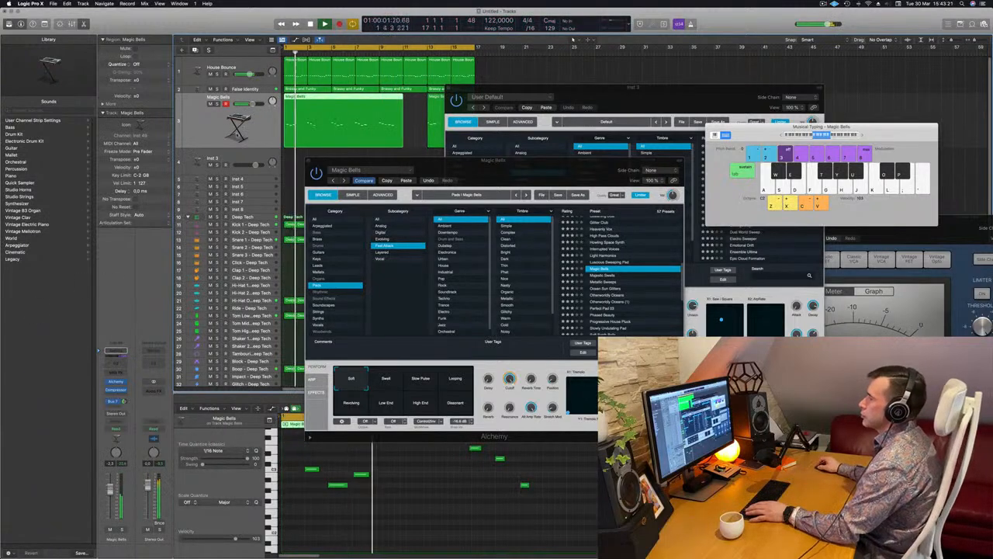
- Split the long Magic Bells region at bar 7, delete its first part and move the remainder to bar 1
click(355, 98)
click(547, 184)
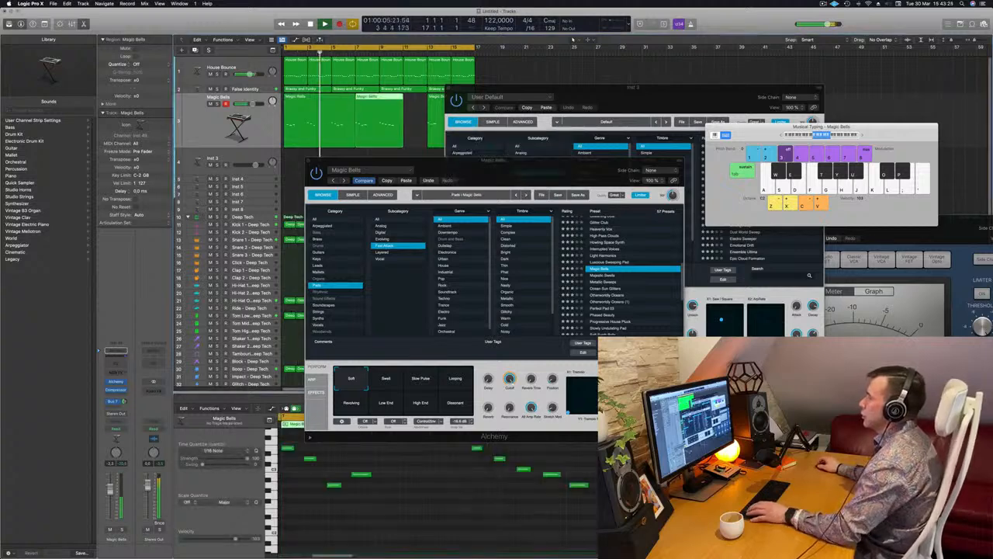
click(318, 108)
key(Delete)
drag(378, 117, 306, 116)
key(Return)
- Move the Inst 3 plug-in window aside and delete the Magic Bells region starting at bar 13
drag(521, 89, 711, 89)
key(Return)
click(471, 108)
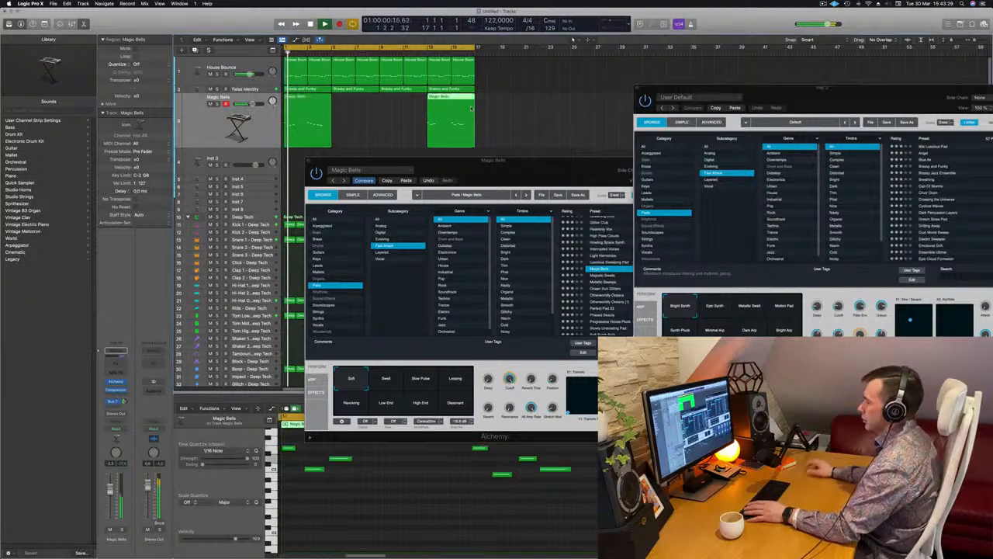
key(Delete)
- Select all notes in the Magic Bells region at bar 1 and quantize them to 1/16 notes
click(314, 103)
key(Return)
click(375, 507)
key(Return)
key(super+a)
click(393, 507)
key(Return)
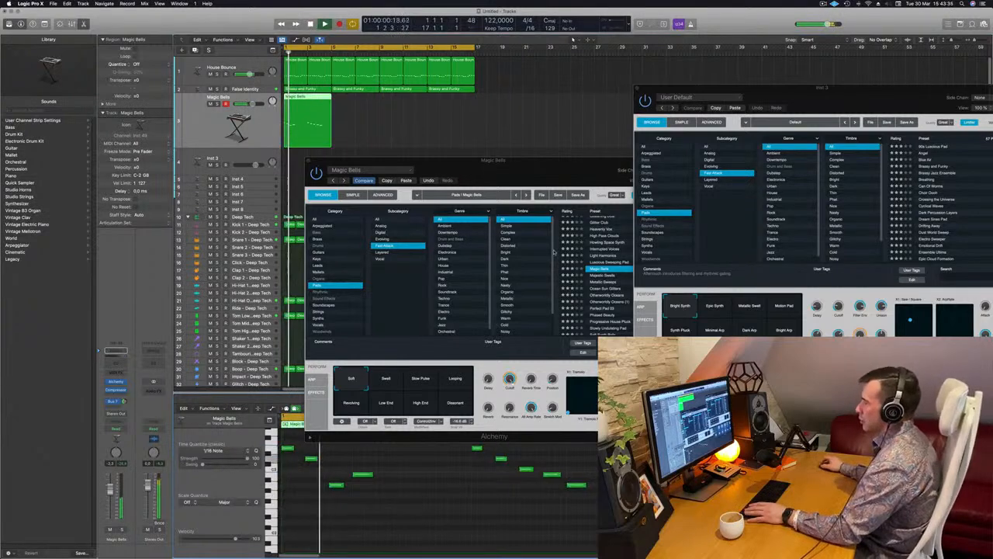
- Move the Magic Bells plug-in window off the piano roll and delete the last note of the melody
drag(525, 173, 902, 160)
key(super+Left)
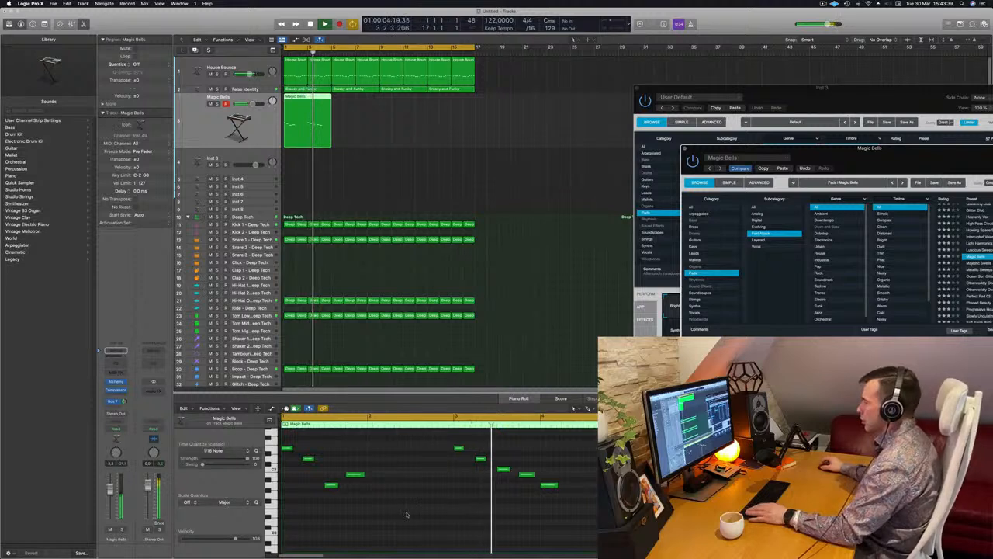
click(549, 485)
key(Return)
key(BackSpace)
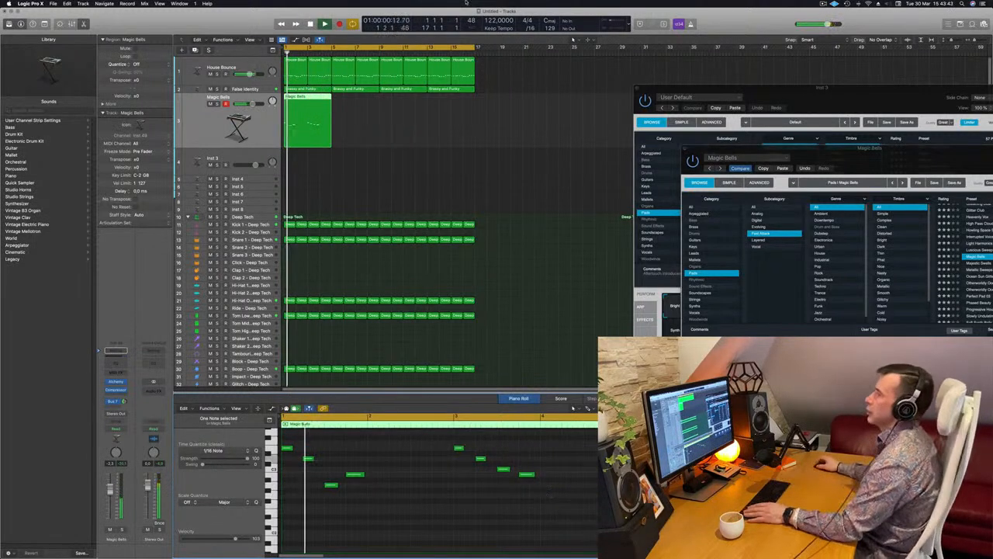
- Copy the four-bar Magic Bells region to bar 5 and play the loop from the start
drag(309, 98, 371, 139)
key(Return)
key(Return)
key(Return)
- Check the open hi-hat and Snare 1 tracks against the Magic Bells melody while replaying the loop
scroll(324, 277, down, 1)
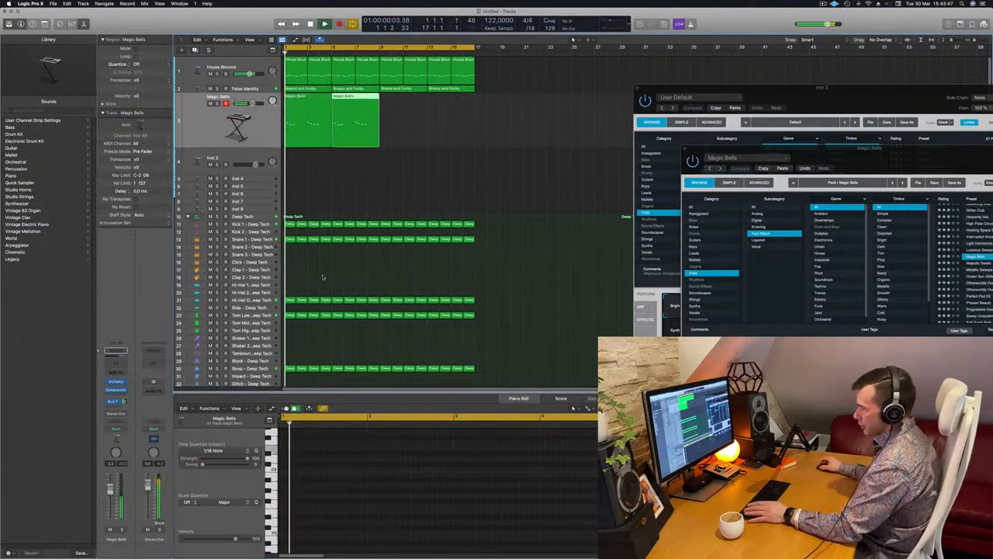
click(268, 298)
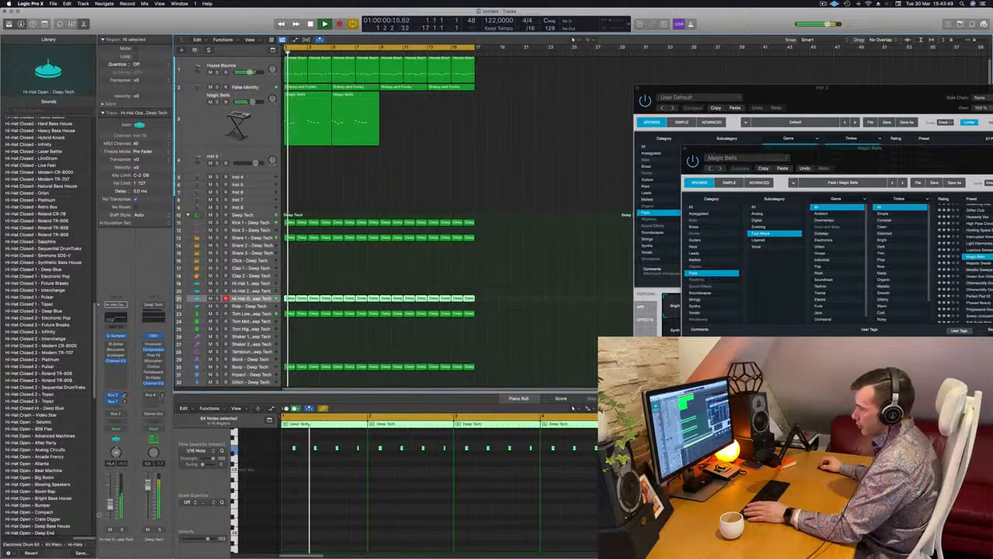
key(Return)
click(252, 238)
key(Return)
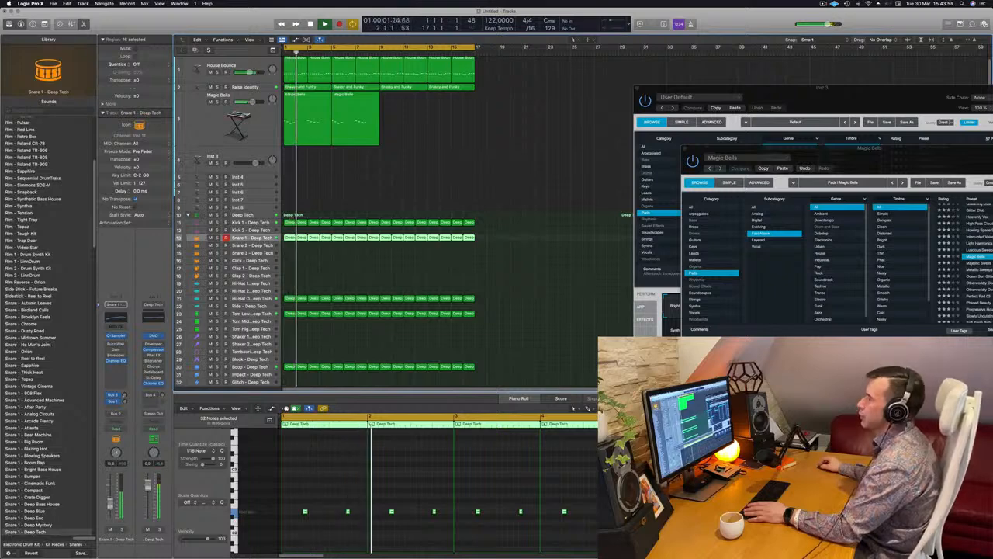
drag(836, 153, 509, 149)
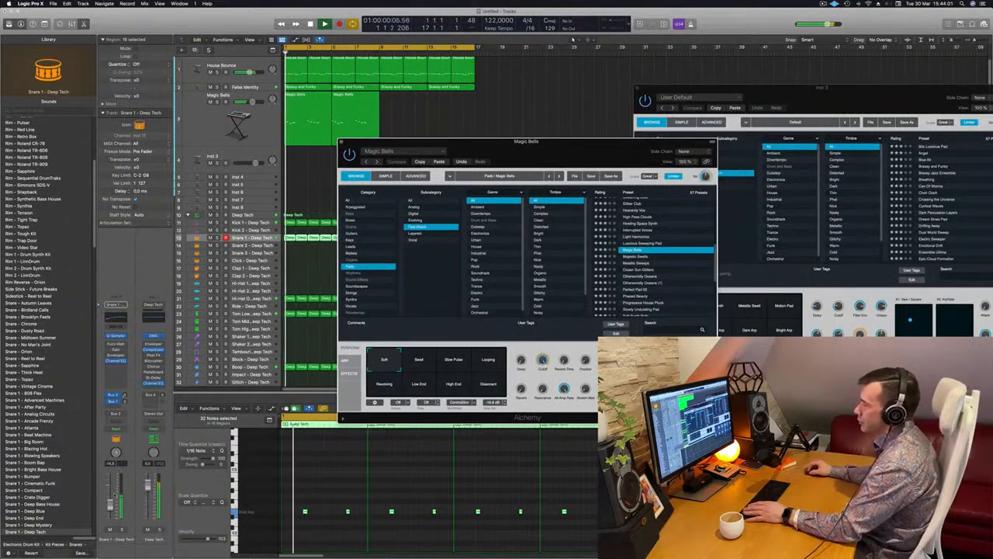
click(223, 124)
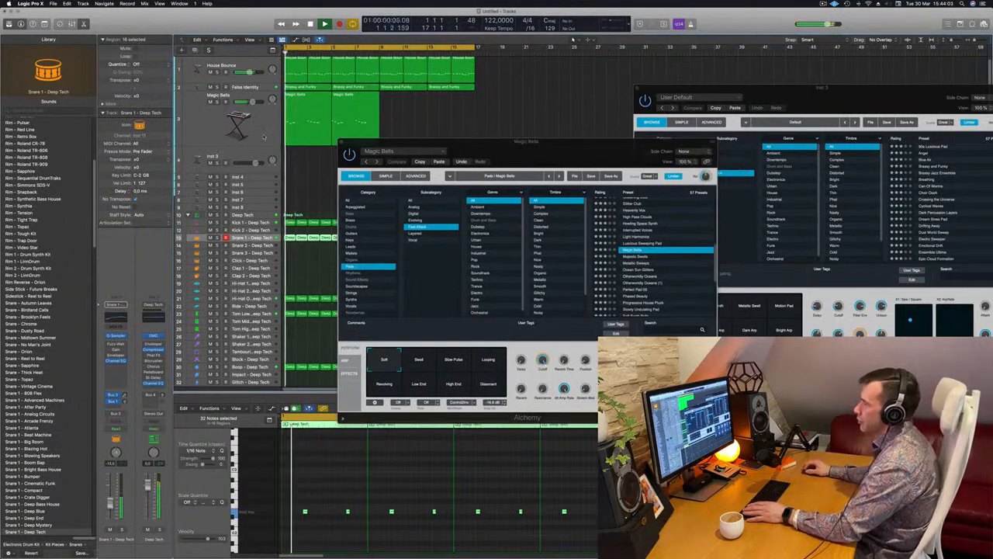
click(248, 237)
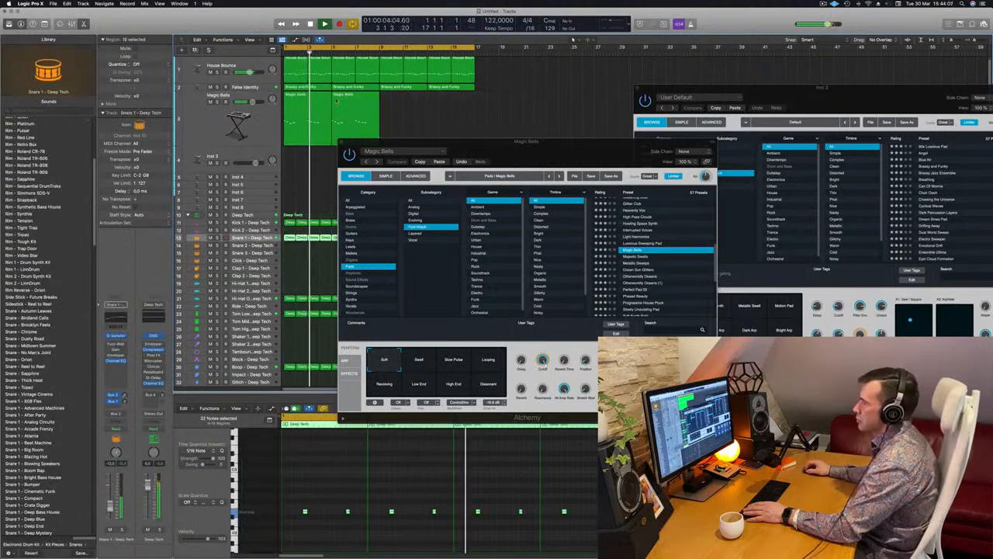
- Audition the Swell, Slow Pulse, Looping, Revolving, Low End, High End and Dissonant variations of Magic Bells over the loop
click(252, 115)
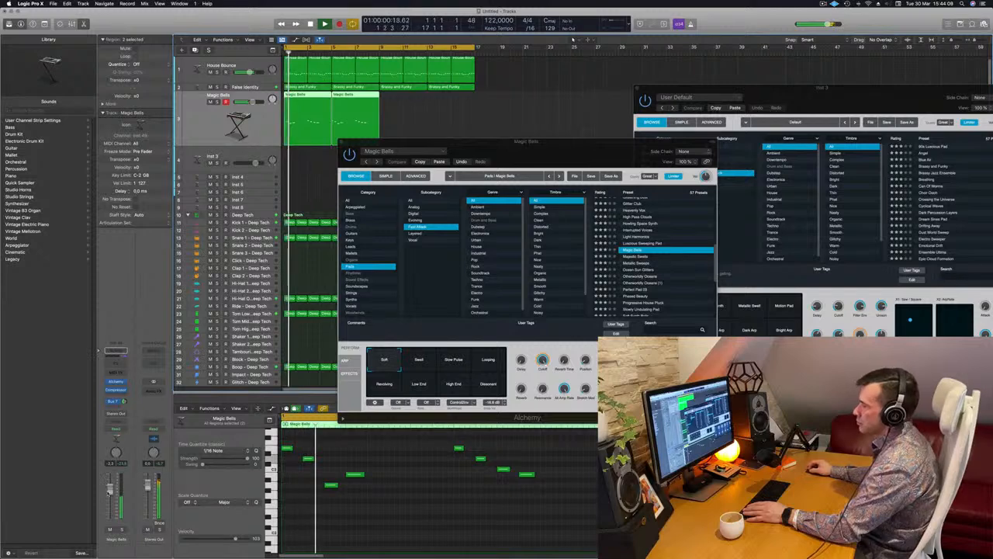
click(419, 360)
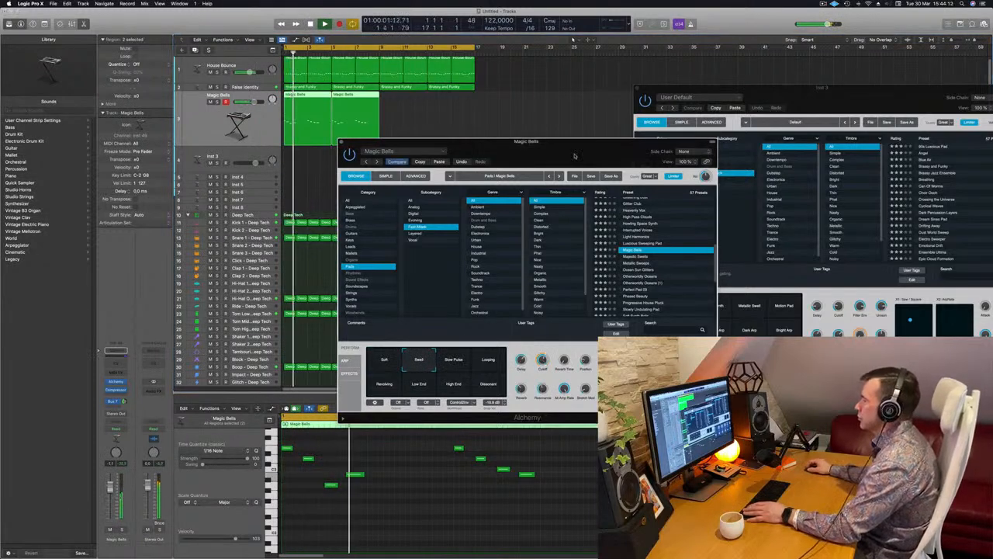
drag(572, 167, 568, 170)
click(449, 363)
click(486, 366)
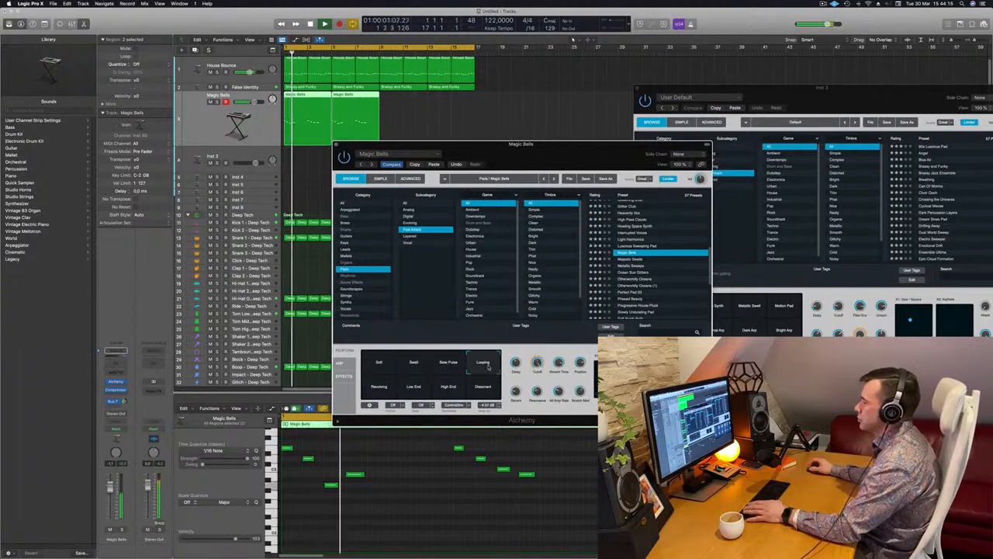
click(378, 388)
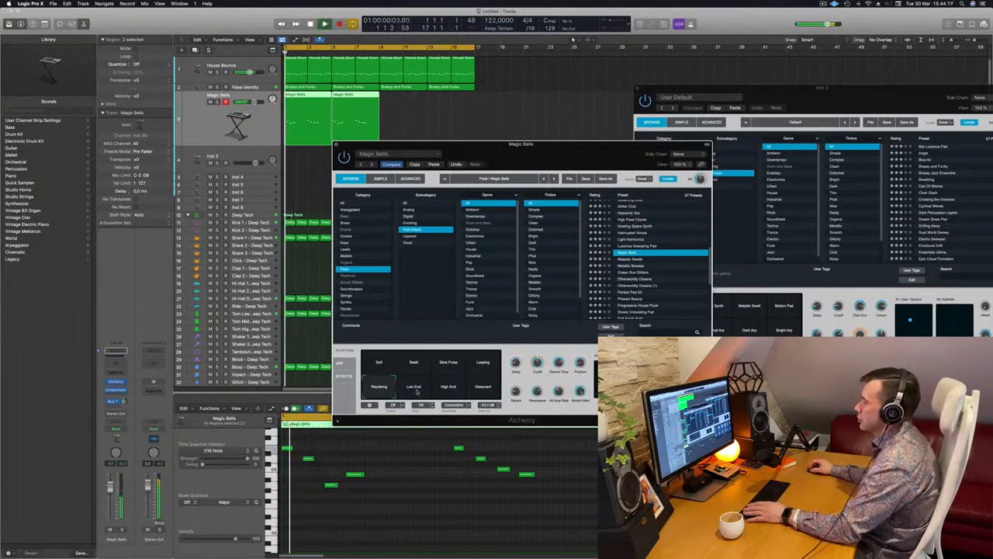
click(423, 388)
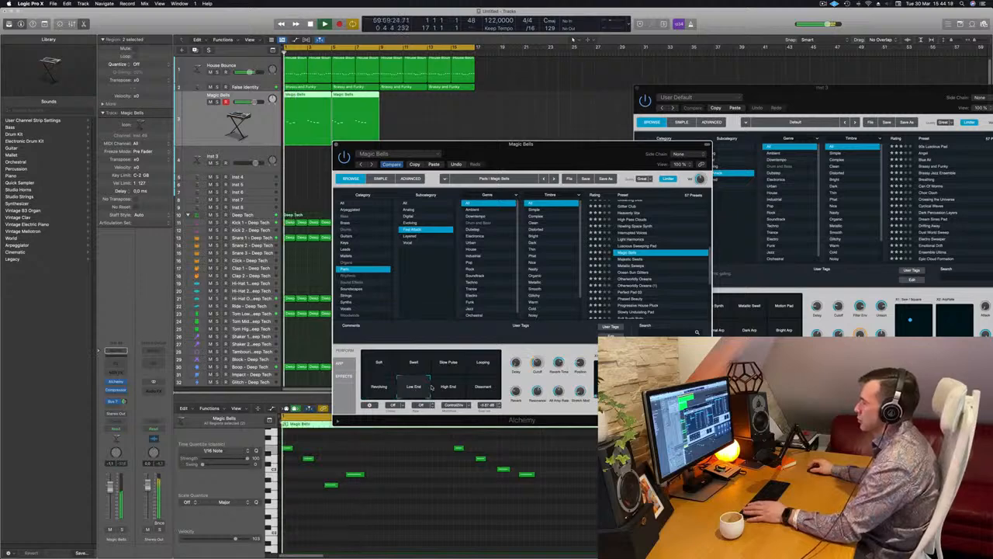
click(444, 389)
click(479, 390)
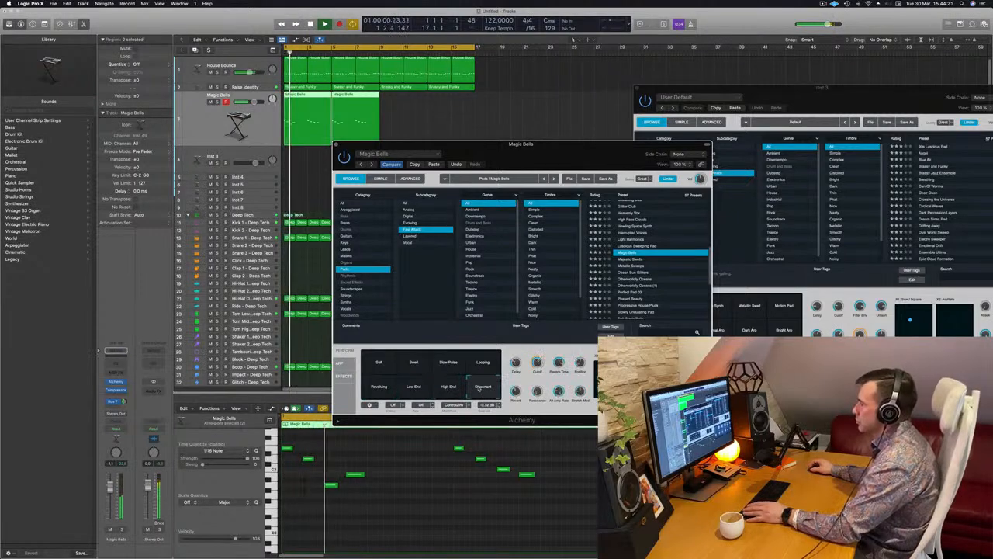
drag(571, 148, 604, 121)
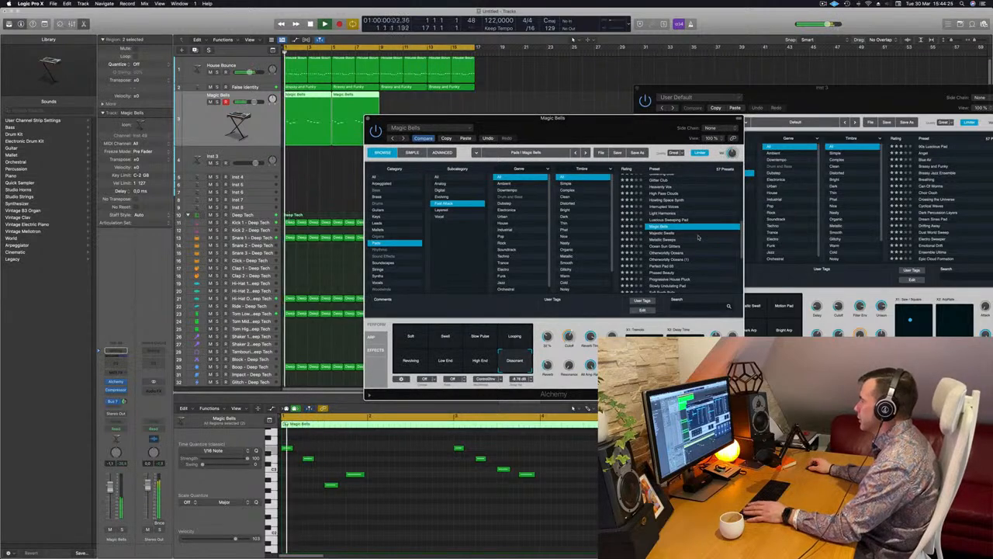
- Return Magic Bells to the Soft variation and replay the loop from the start
click(419, 336)
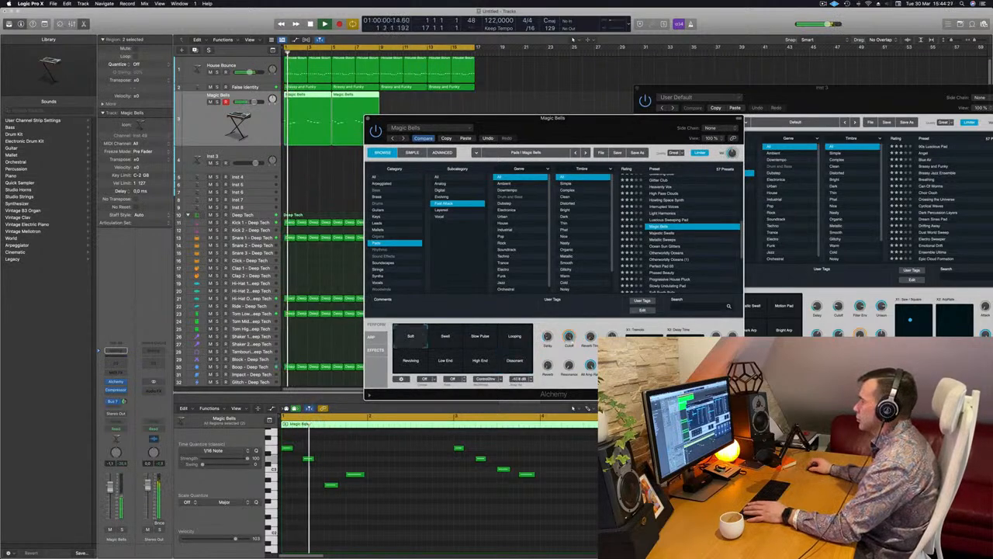
key(Return)
key(Return)
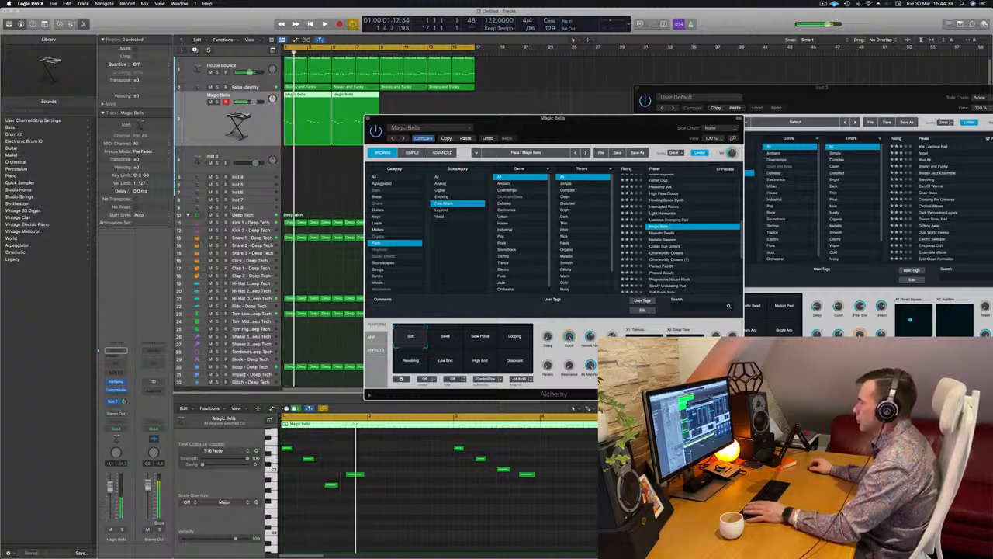
key(Return)
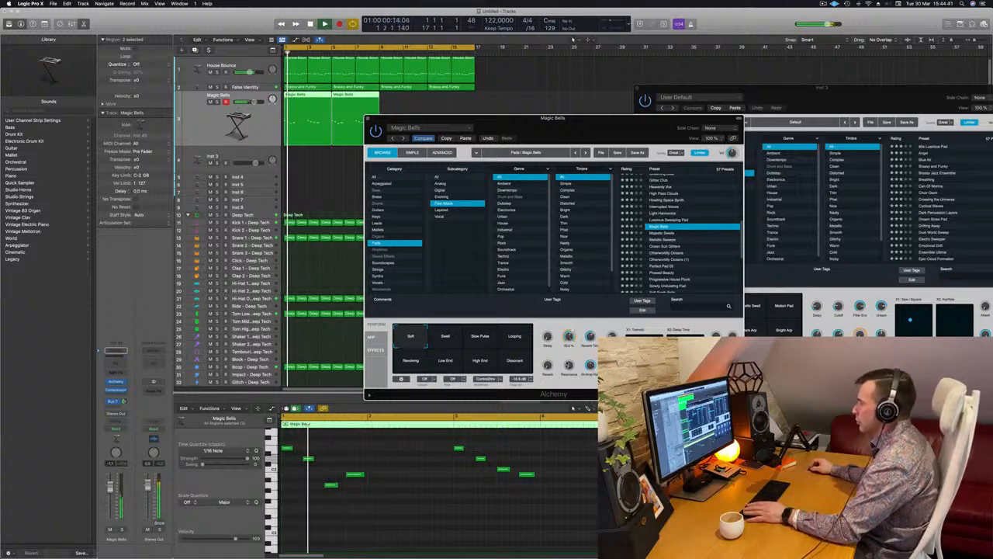
- Try the Majestic Swells, Metallic Sweeps, Ocean Sun Glitters and Otherworldly Oceans pad presets on the recorded melody
key(Down)
drag(601, 122, 691, 99)
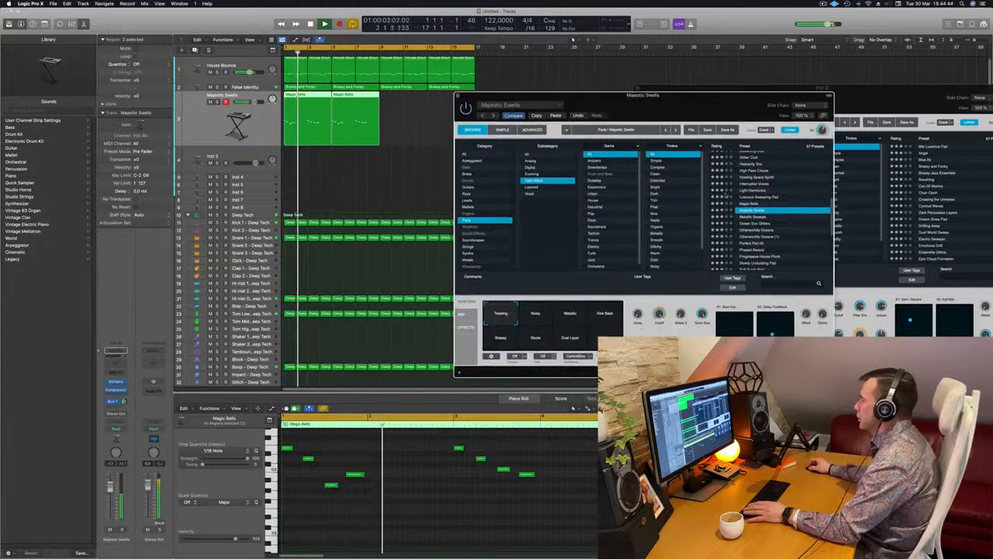
click(750, 218)
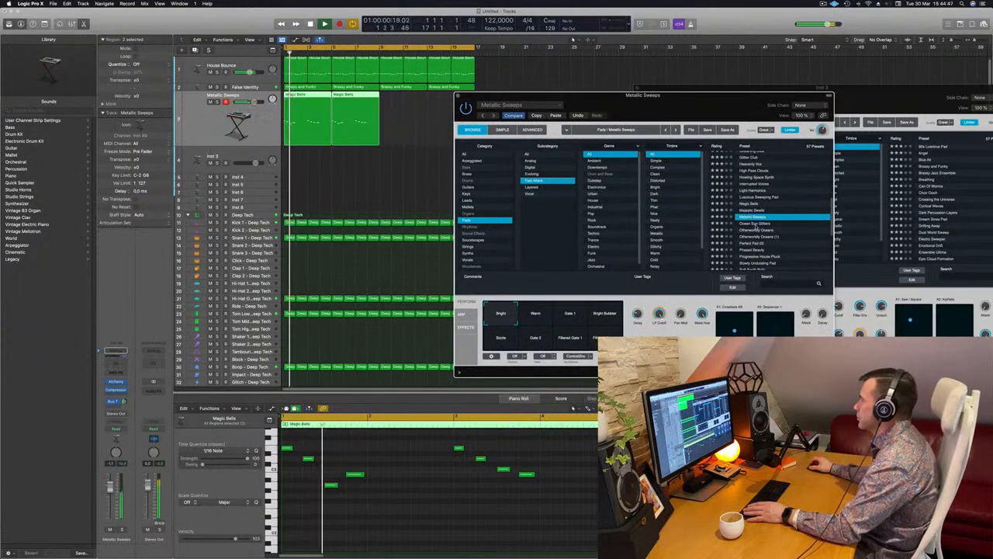
click(755, 224)
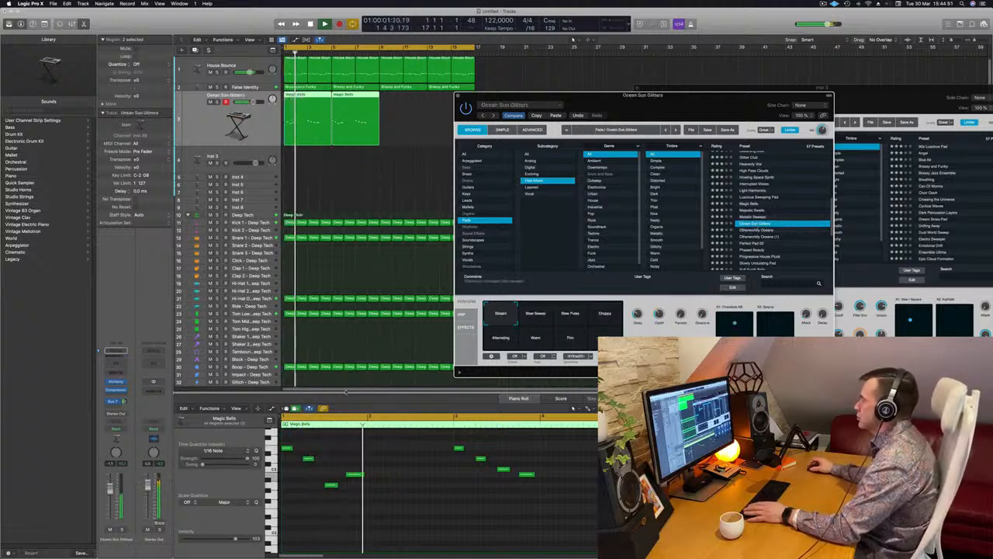
click(760, 230)
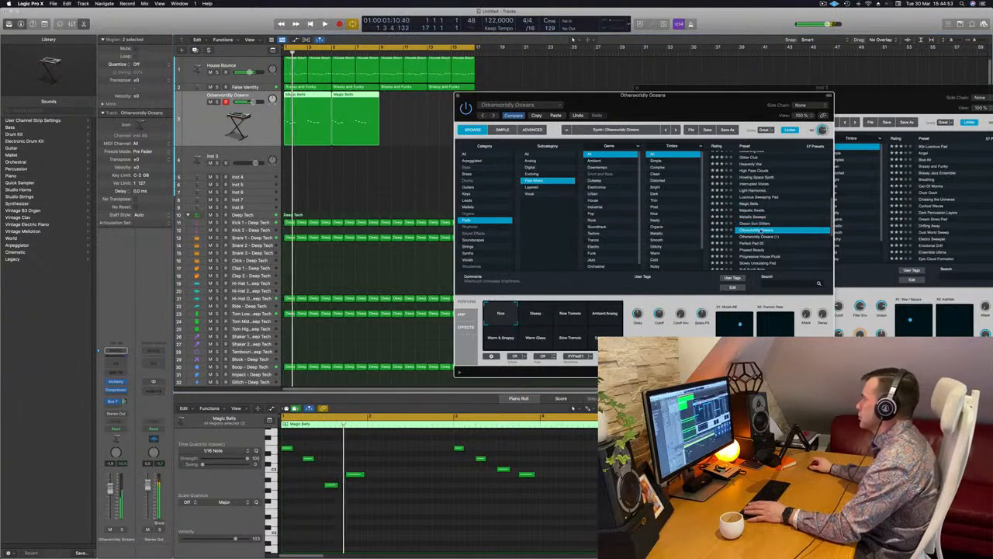
- Load the Perfect Pad 03 preset for the melody track and move its plug-in window aside
scroll(763, 230, down, 1)
click(760, 229)
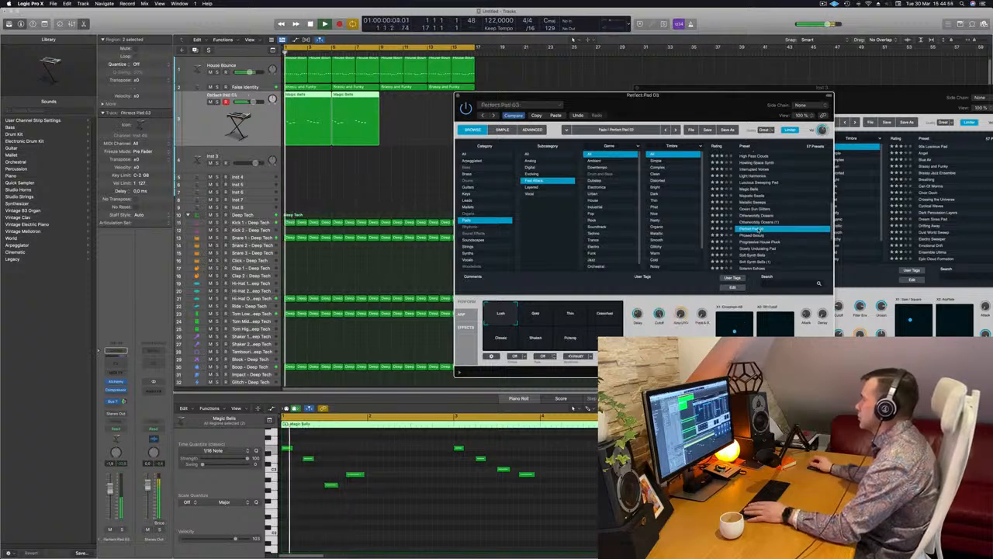
drag(657, 101, 697, 91)
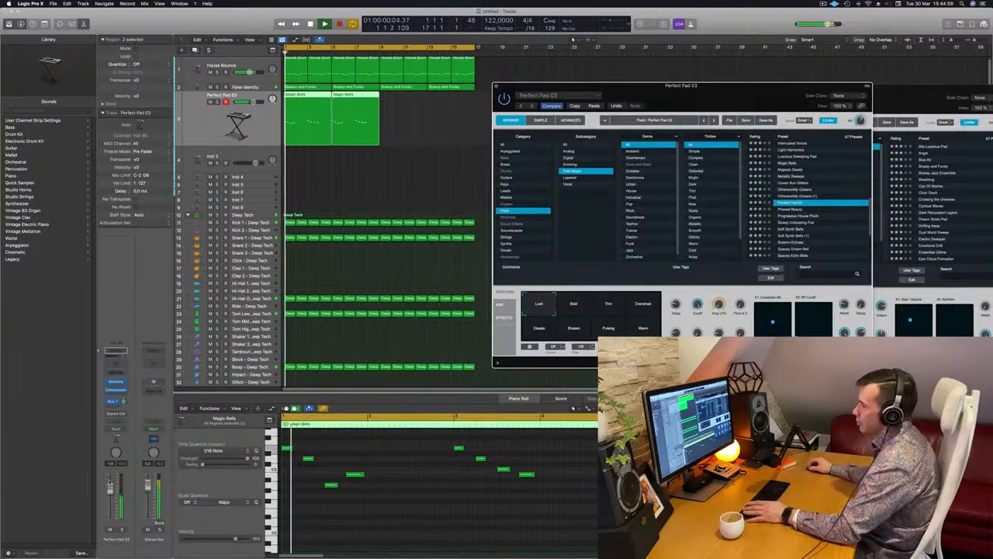
- Lower the Perfect Pad 03 track's volume slightly, move its plug-in window clear of the arrangement and replay the loop
drag(110, 488, 110, 496)
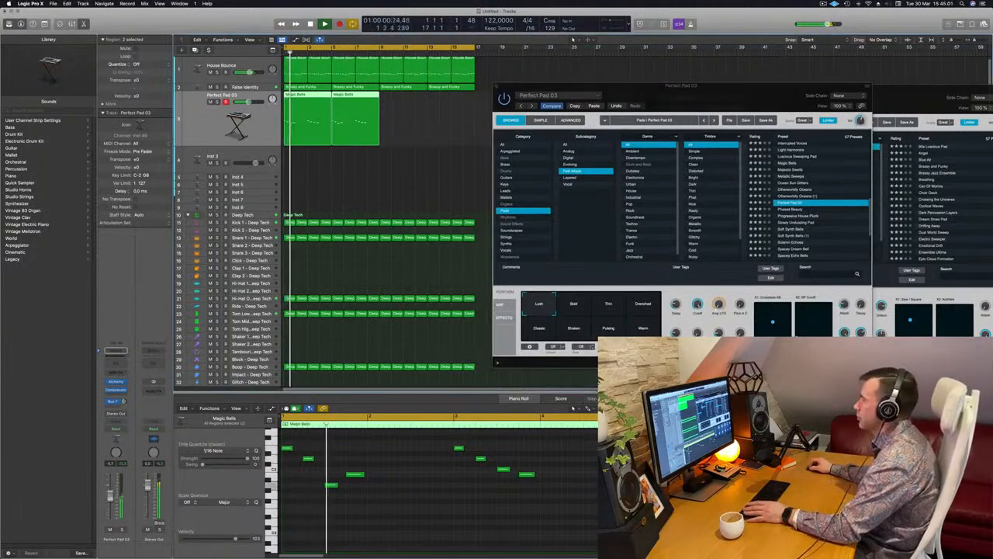
drag(718, 99, 634, 197)
drag(732, 153, 760, 136)
key(space)
key(space)
- Copy the melody's last note to the start of bar 4 at the pitch of the lowest note and replay the phrase
click(526, 474)
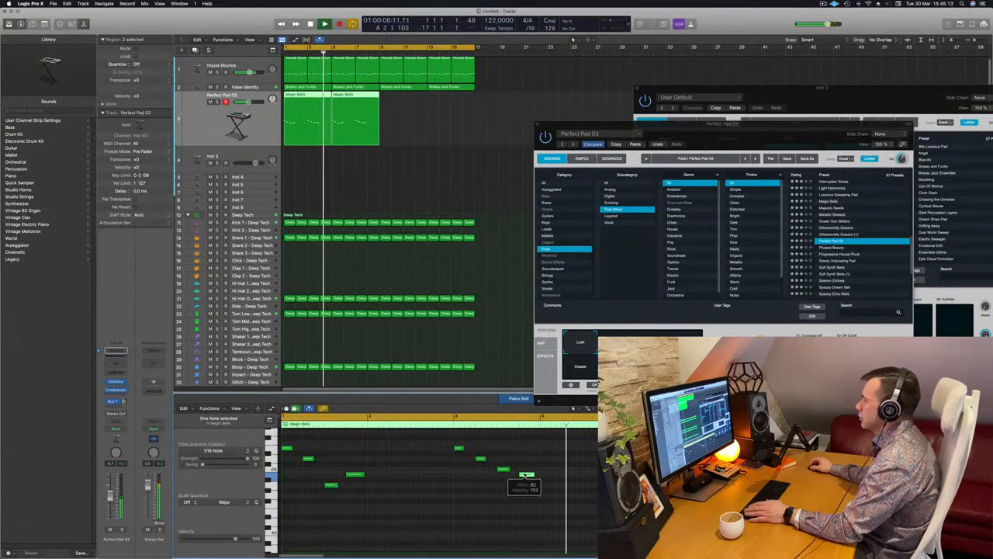
drag(526, 474, 549, 486)
scroll(515, 473, down, 4)
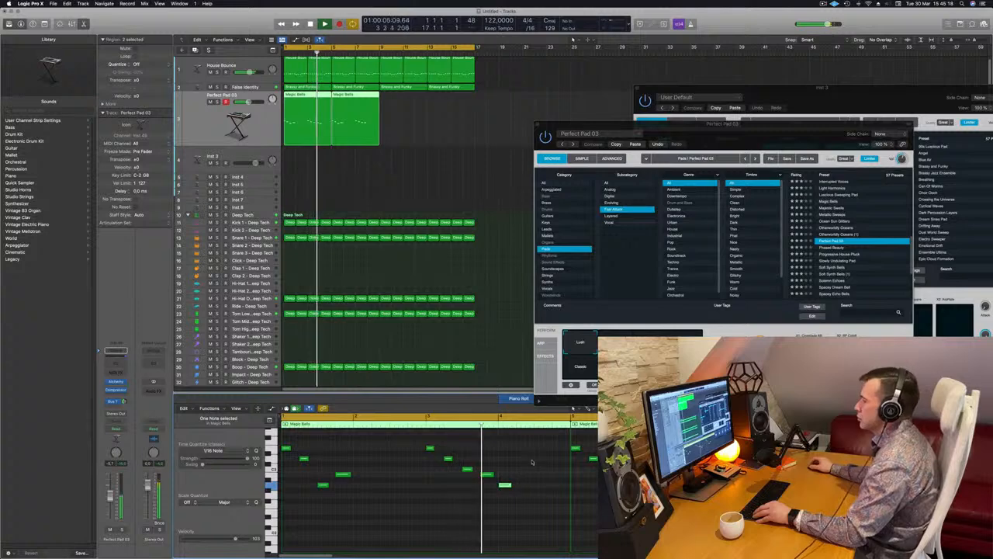
scroll(528, 465, down, 2)
key(space)
key(space)
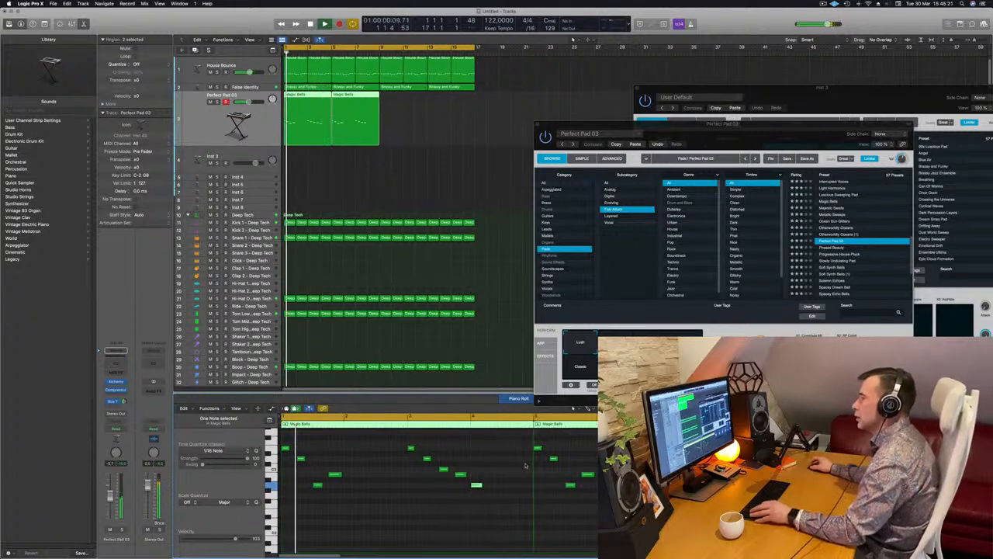
- Delete the second Magic Bells region from the Perfect Pad 03 track and replay the loop
click(362, 116)
key(Delete)
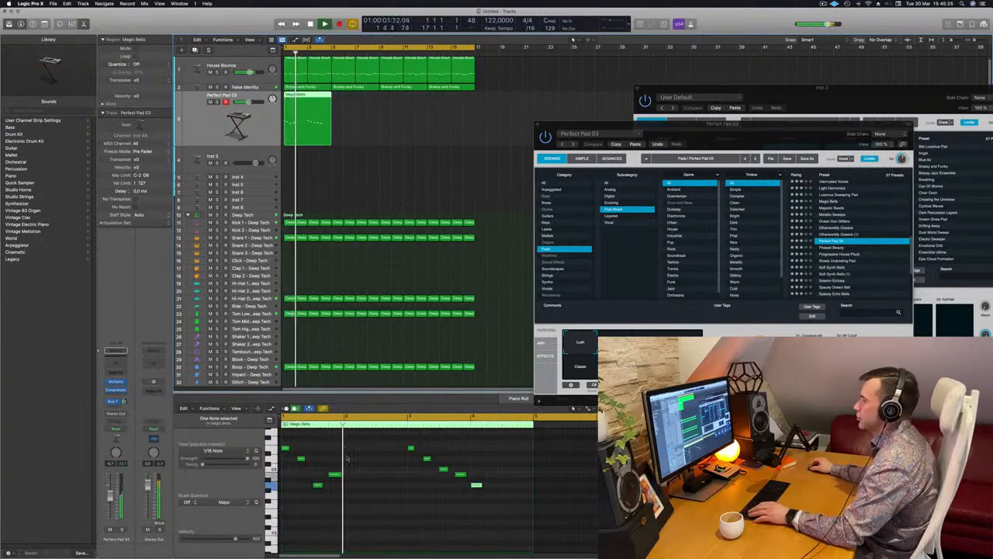
key(space)
key(space)
- Try a copy of the lowest bar 1 note at the start of bar 2 and listen to it in the loop
click(318, 486)
drag(318, 486, 354, 485)
key(space)
key(space)
scroll(374, 475, up, 2)
scroll(375, 475, down, 2)
key(space)
key(space)
key(space)
key(space)
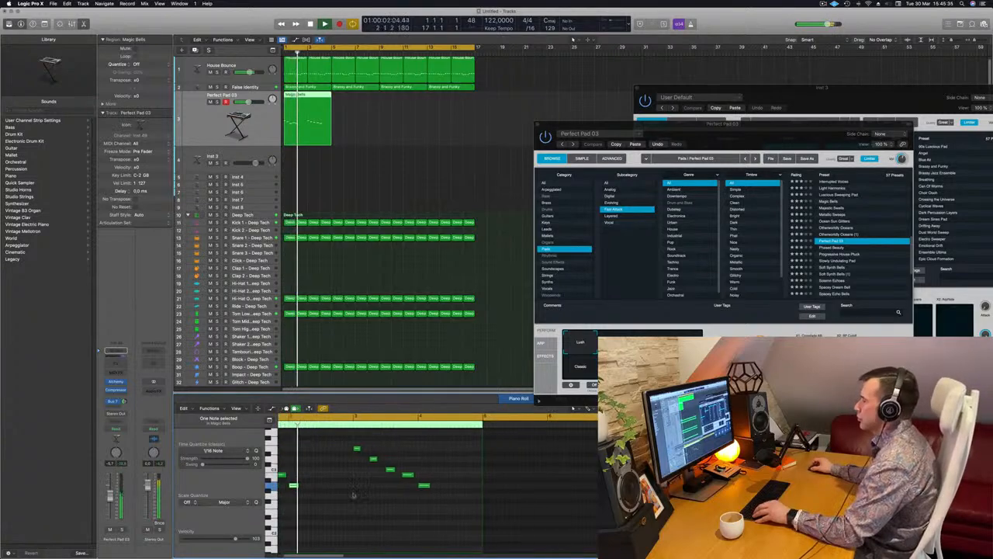
key(Delete)
- Switch the Perfect Pad 03 preset to its Classic variation
drag(730, 145, 683, 161)
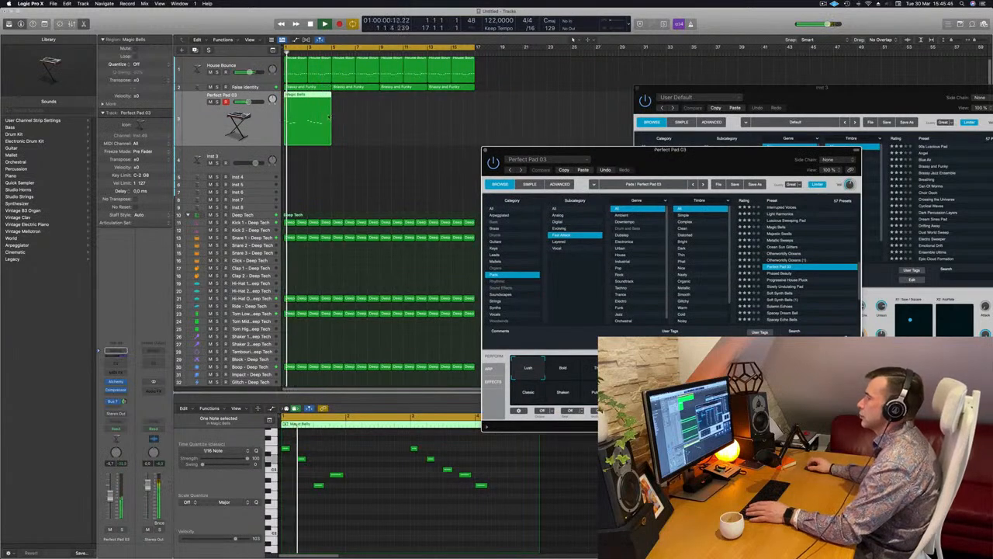
click(332, 139)
click(570, 374)
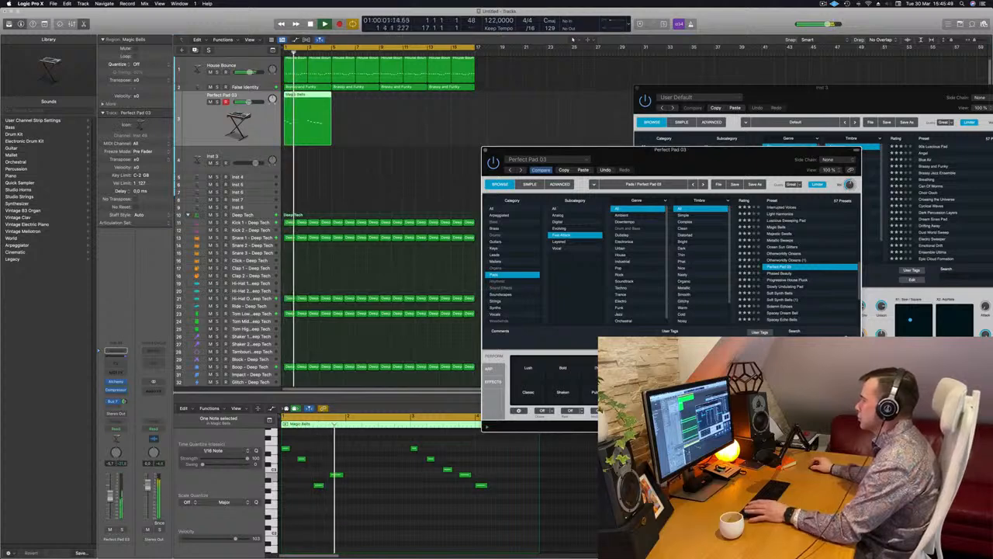
click(527, 392)
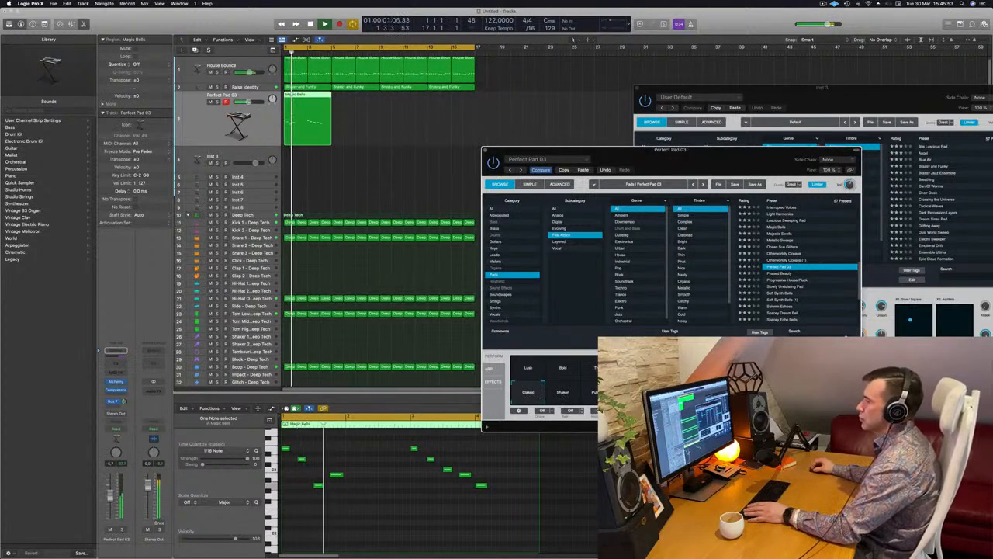
- Add a Channel EQ to the Perfect Pad 03 track with a 12 dB/Oct low cut at 350 Hz
click(116, 363)
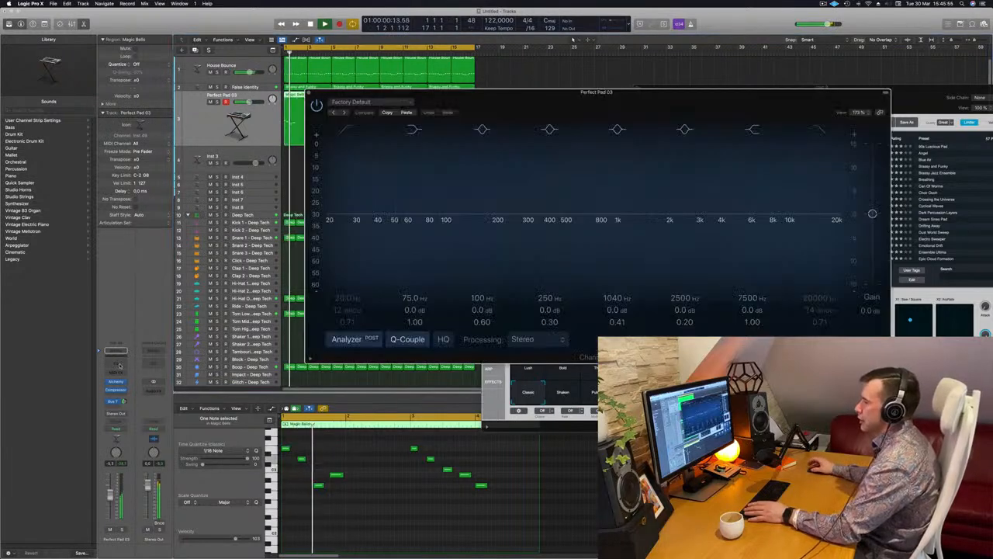
key(space)
click(350, 130)
drag(371, 183, 579, 153)
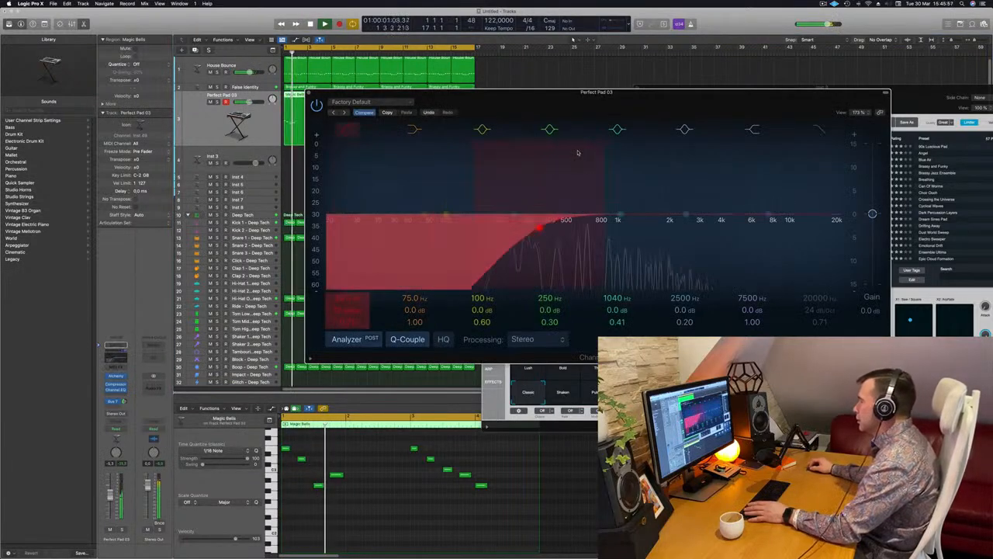
key(space)
key(space)
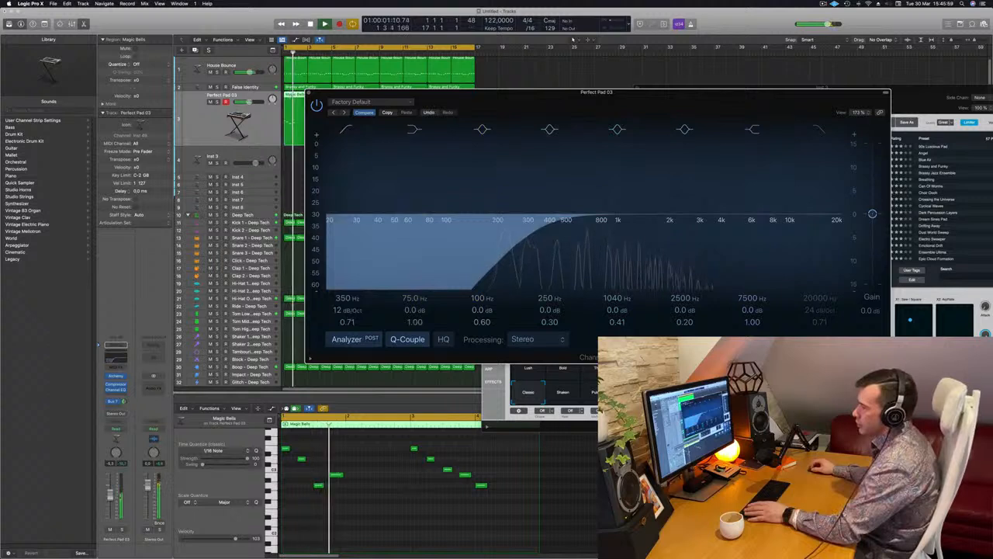
- Raise the Perfect Pad 03 track's send level to the Bus 7 reverb while replaying the loop
drag(125, 402, 126, 370)
key(space)
key(space)
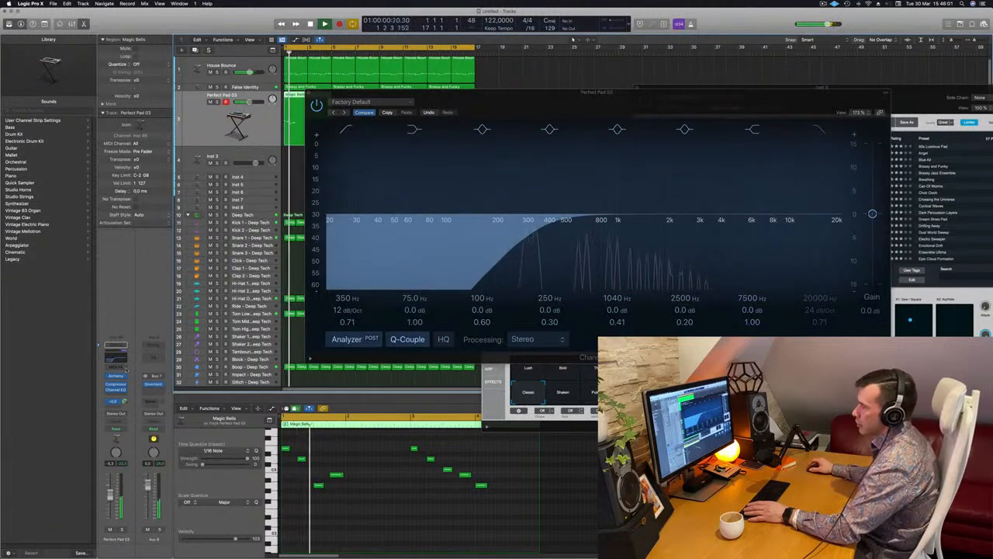
key(space)
key(space)
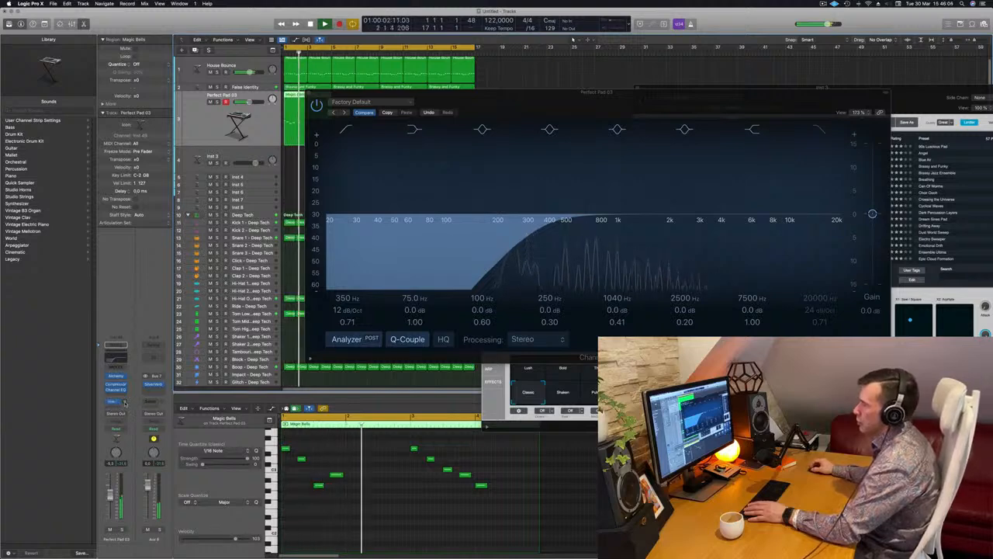
- Close the Channel EQ window and copy the edited Magic Bells region to bars 5 to 8
drag(467, 94, 572, 112)
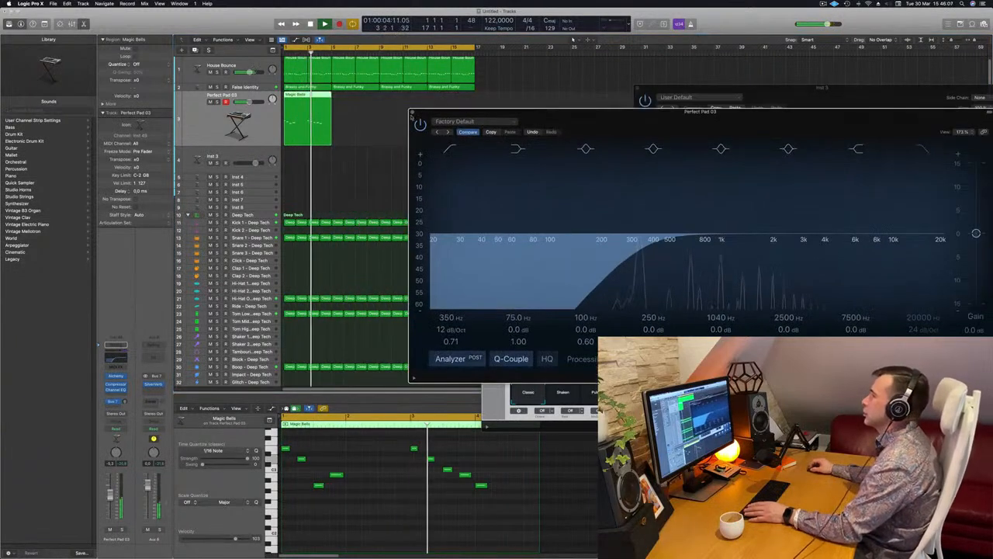
click(412, 114)
drag(311, 101, 359, 101)
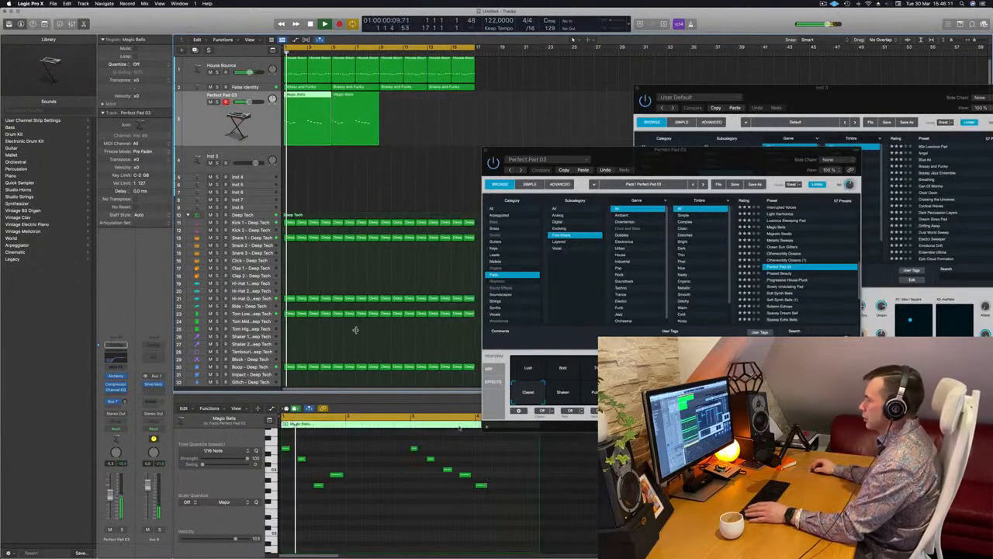
- Try the first Magic Bells region without its low note at bar 4, comparing it with the copied region
click(482, 487)
key(Delete)
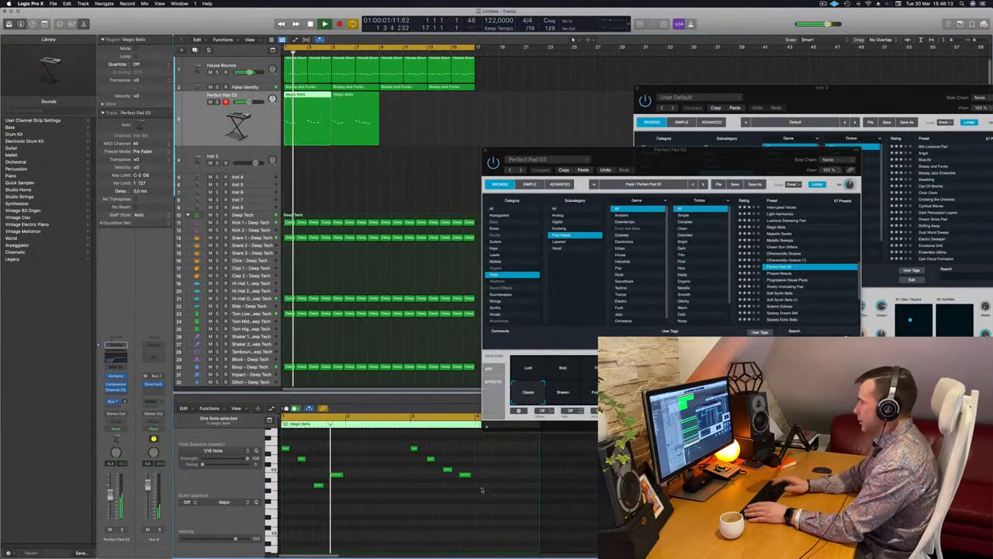
drag(681, 160, 729, 145)
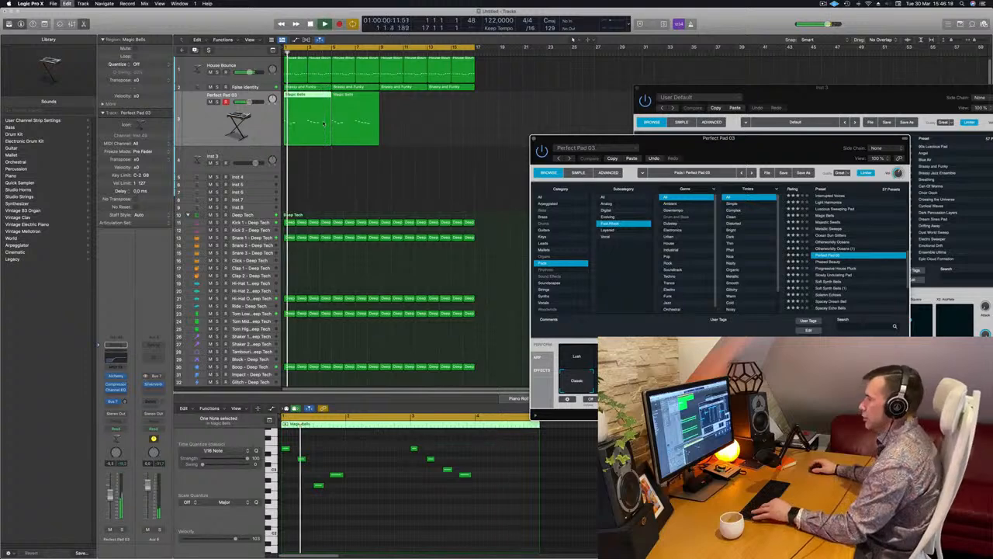
click(370, 115)
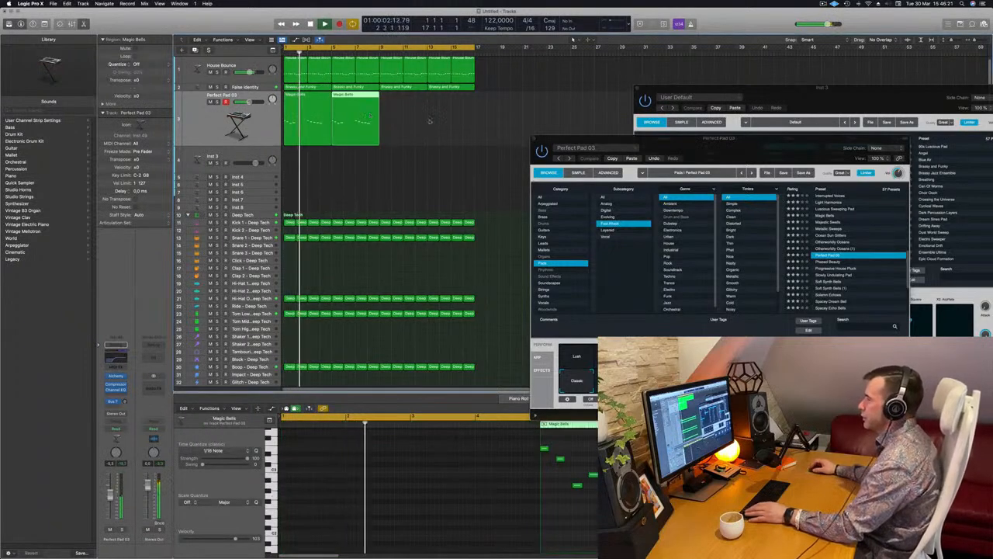
drag(711, 143, 675, 147)
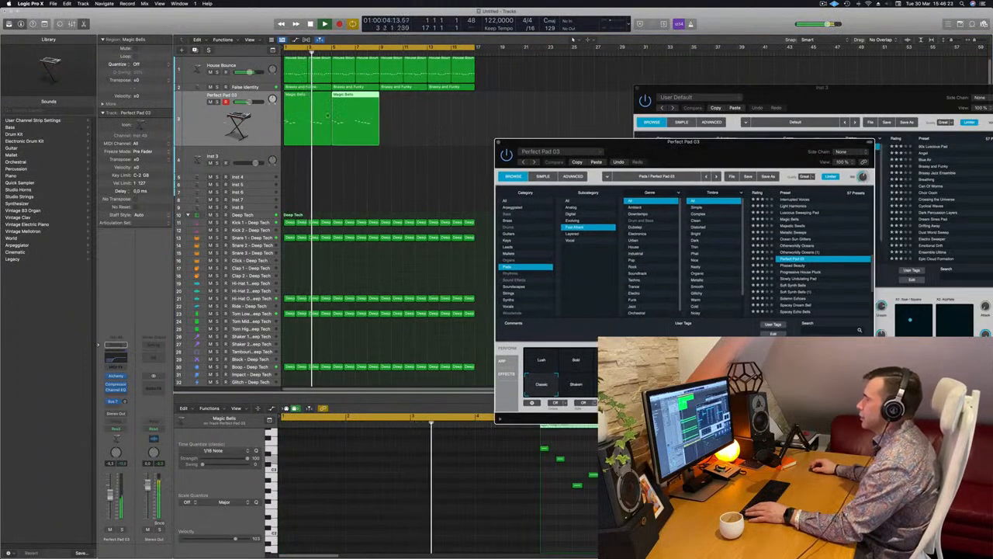
click(308, 122)
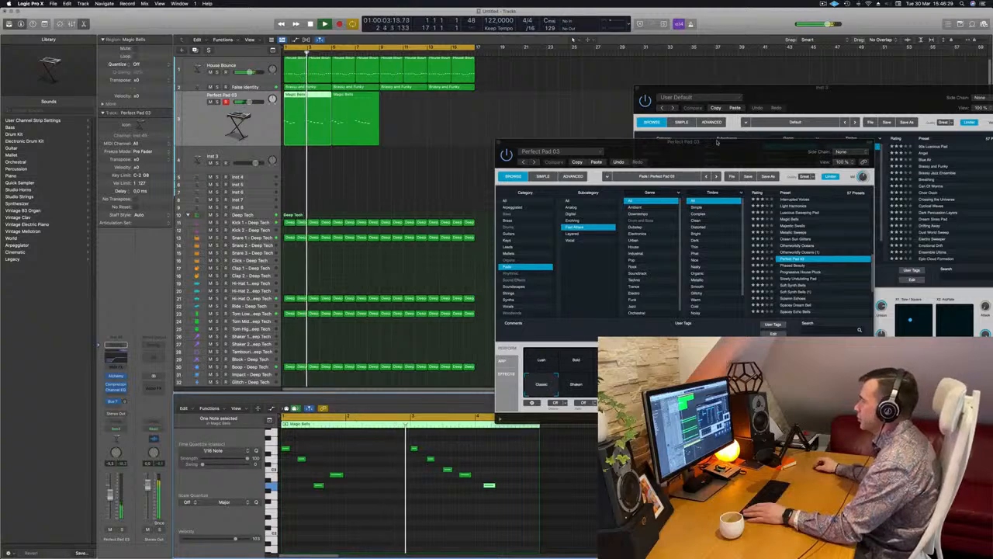
drag(718, 151, 731, 138)
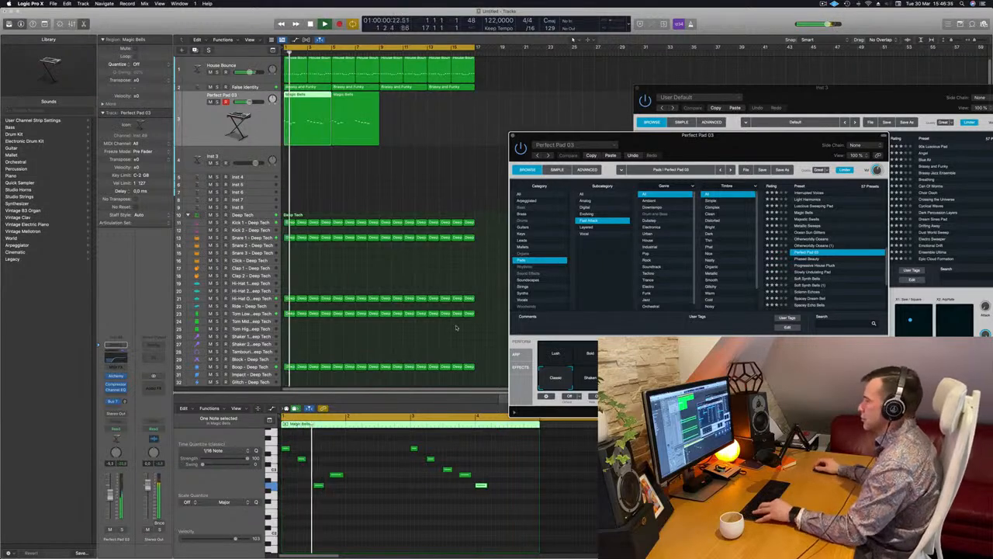
- Duplicate the two Magic Bells regions so the pad melody fills bars 9 to 16
drag(623, 145, 707, 139)
drag(437, 127, 401, 95)
scroll(403, 182, down, 5)
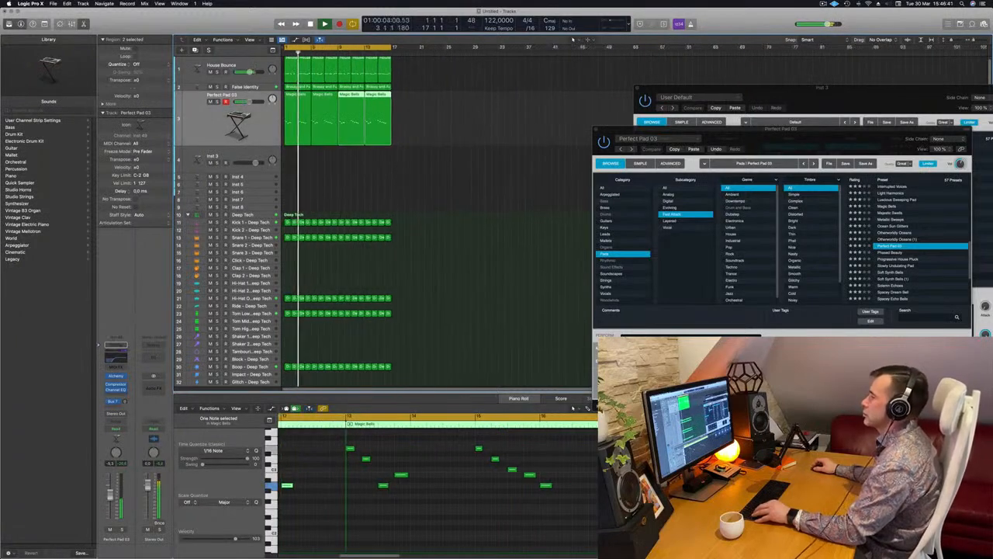
scroll(409, 173, up, 3)
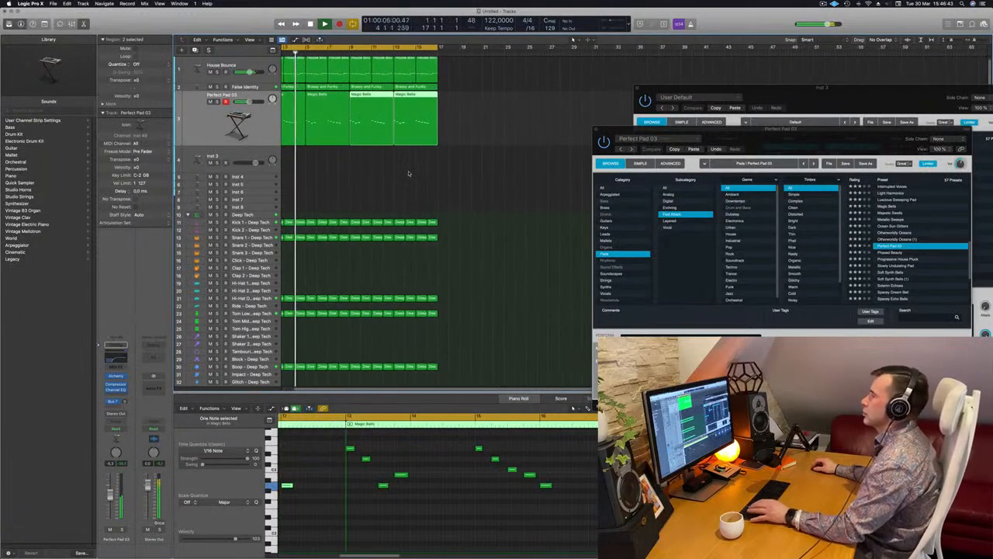
scroll(409, 173, up, 2)
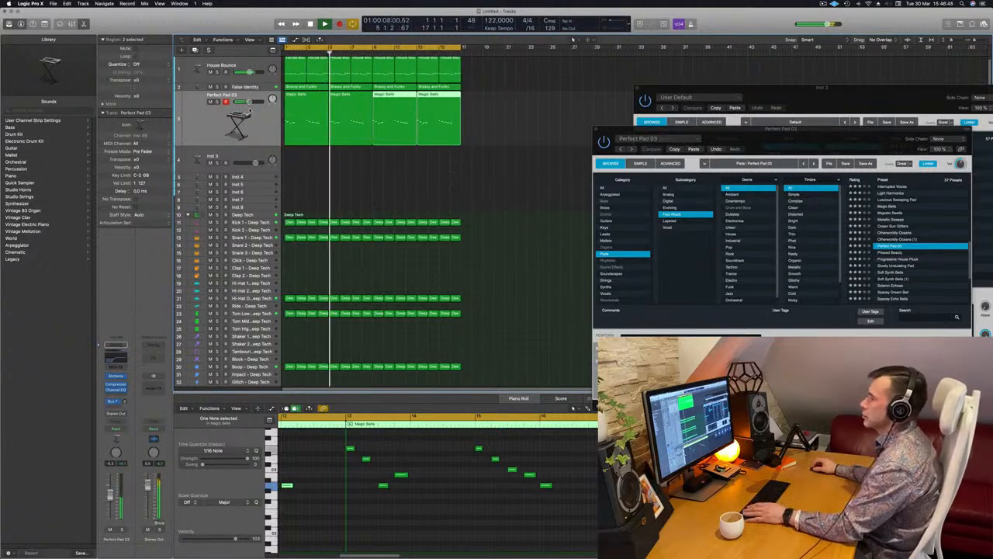
- Audition the Shaken and Pulsing variations of Perfect Pad 03 and settle on Warm
drag(754, 135, 522, 149)
click(453, 385)
click(492, 388)
click(511, 389)
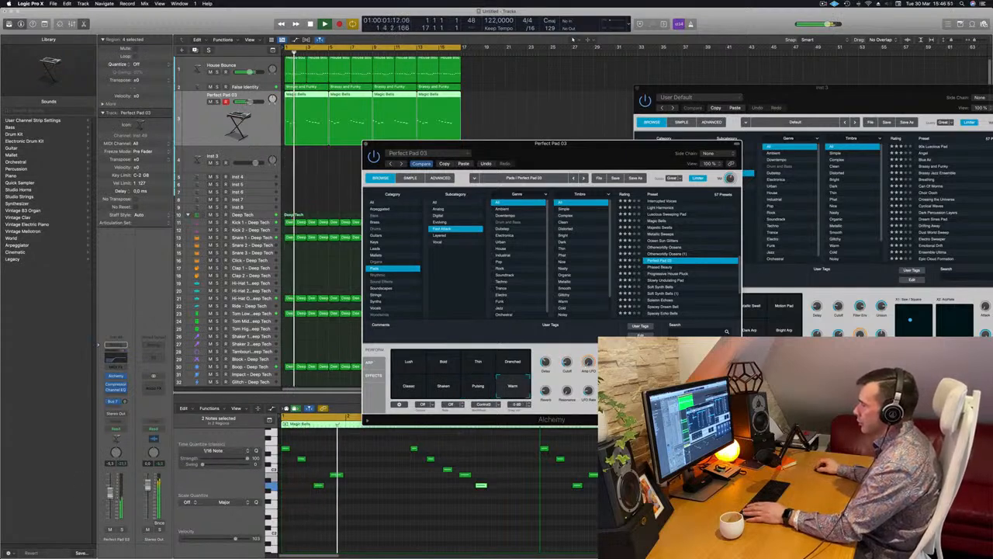
- Raise the Perfect Pad 03 track's volume slightly and adjust the preset's Cutoff knob
drag(111, 495, 115, 490)
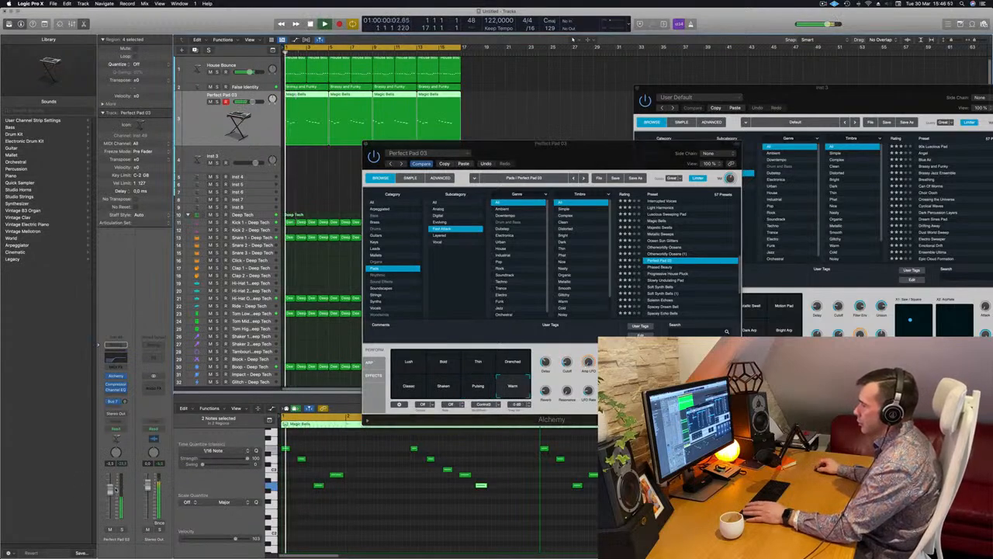
click(566, 352)
drag(559, 168, 570, 141)
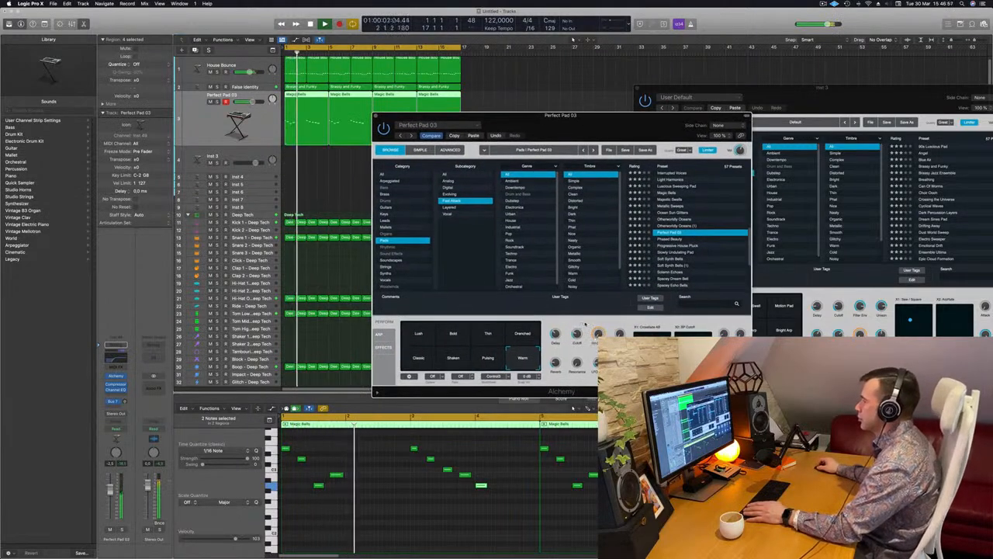
- Restart the loop with the False Identity track muted and raise the pad melody's Bus 7 send level
key(space)
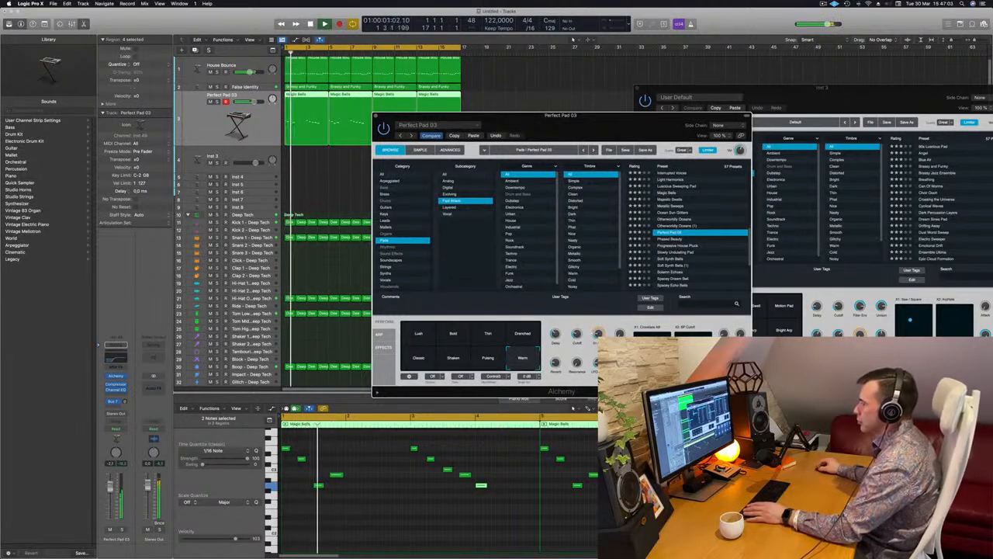
key(Return)
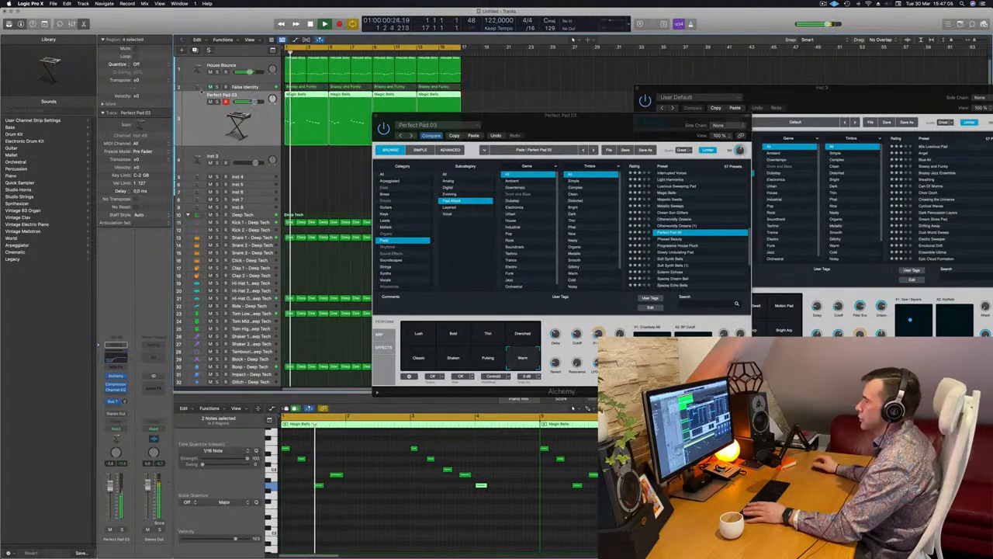
drag(551, 129, 607, 121)
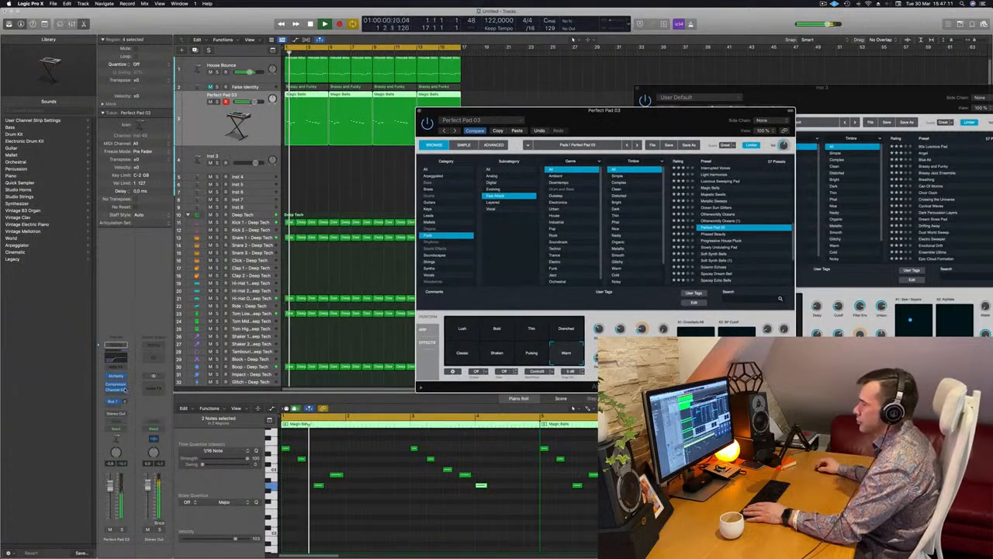
drag(124, 401, 128, 365)
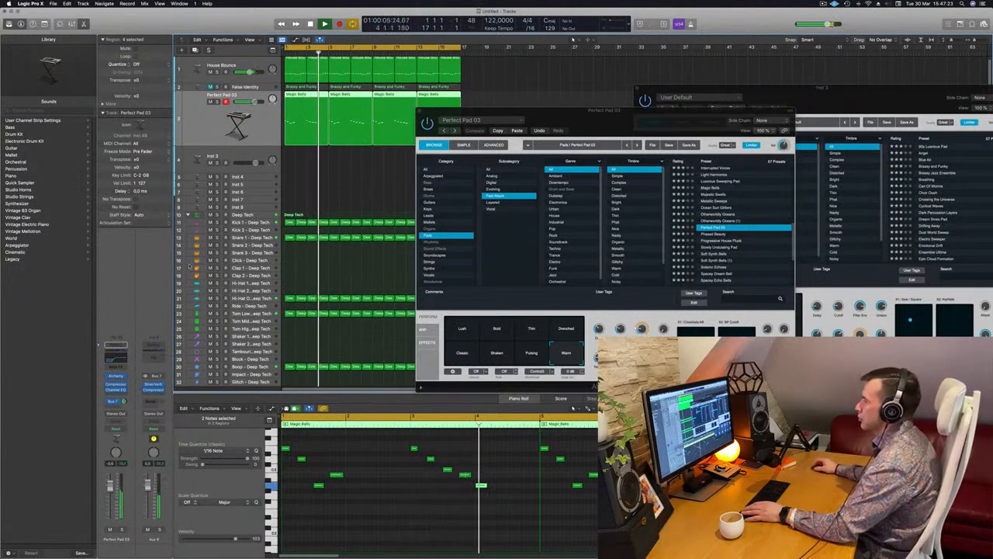
click(578, 145)
drag(599, 117, 656, 112)
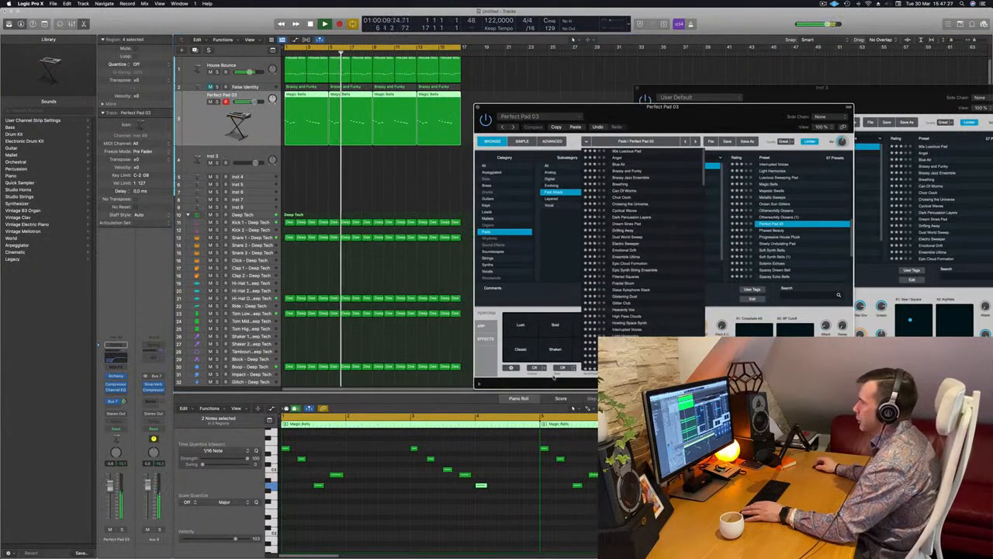
click(587, 142)
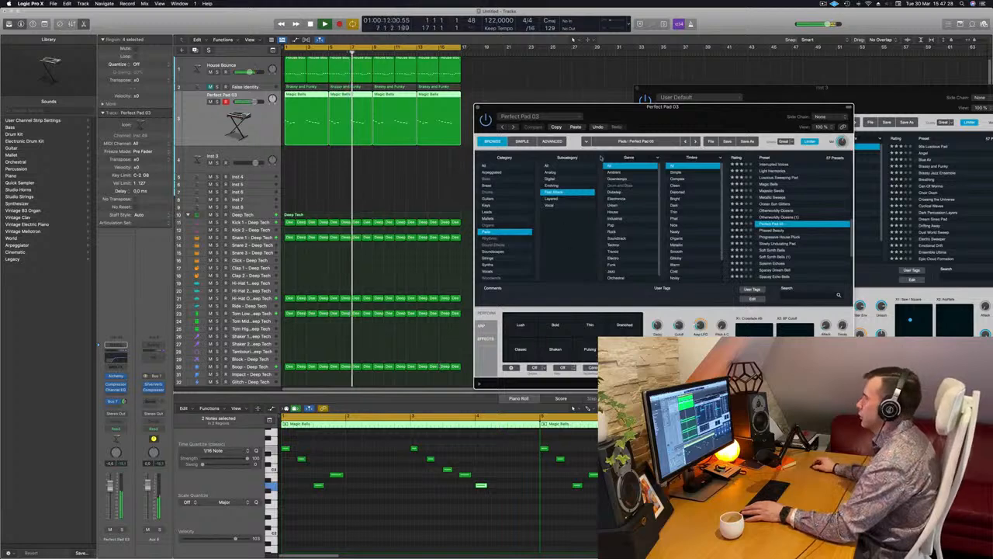
- Listen to the pad melody in the Warm variation over the loop, moving its plug-in window aside
drag(718, 114, 648, 145)
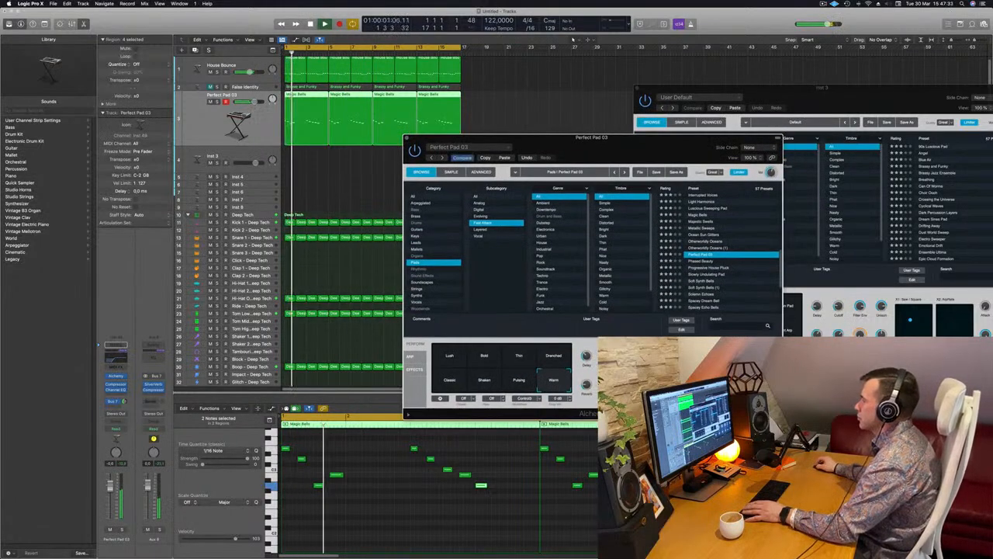
key(space)
key(space)
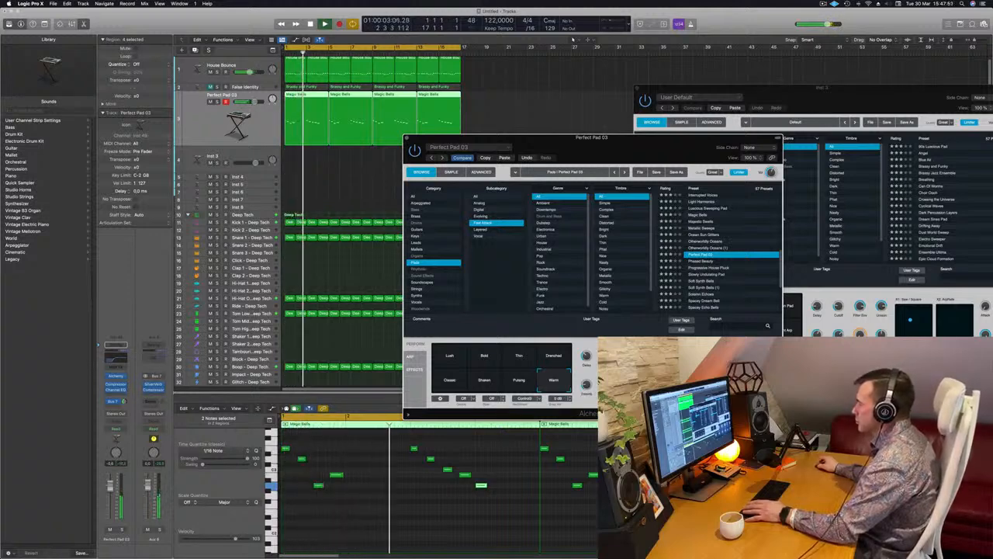
drag(617, 319, 636, 292)
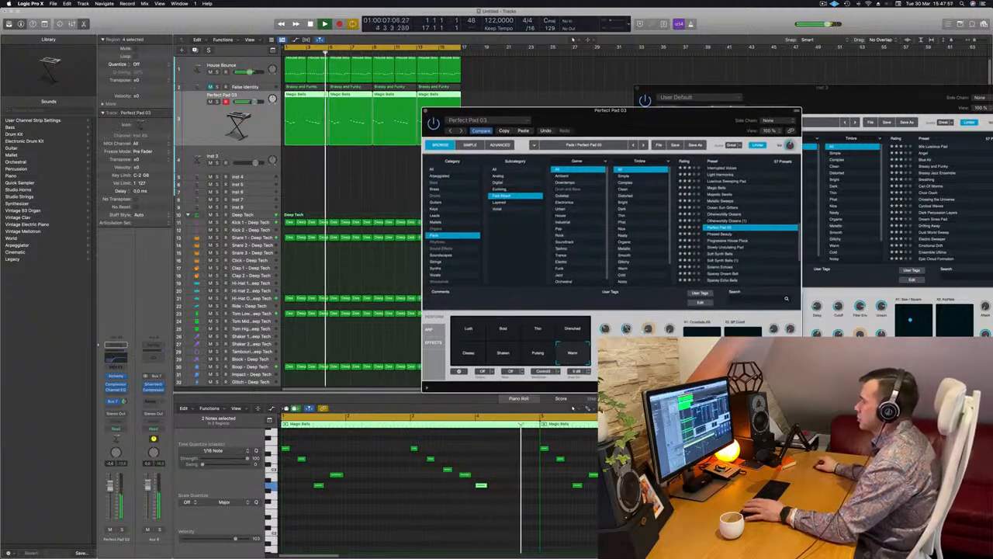
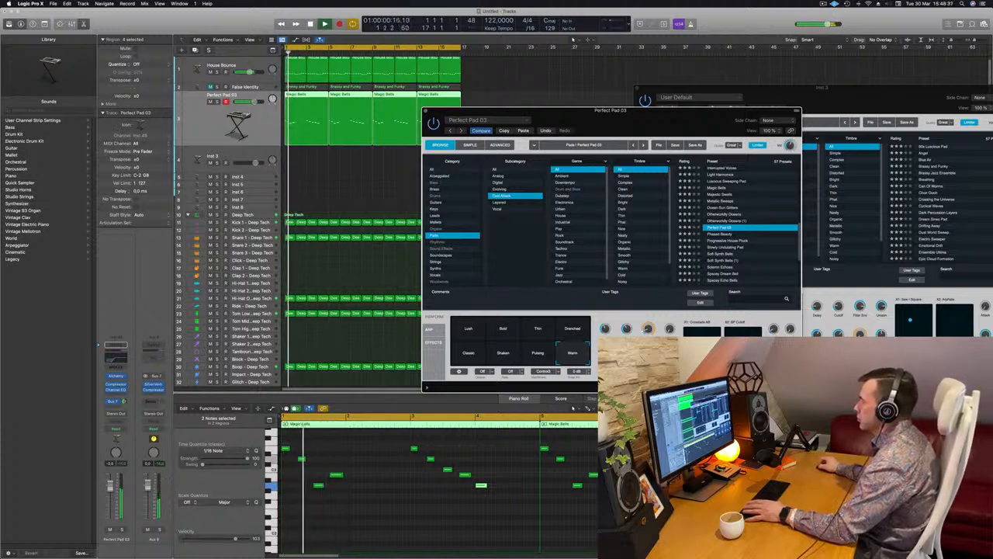
- Close the Perfect Pad 03 instrument window and restart the loop with the pad track selected
drag(675, 131, 737, 113)
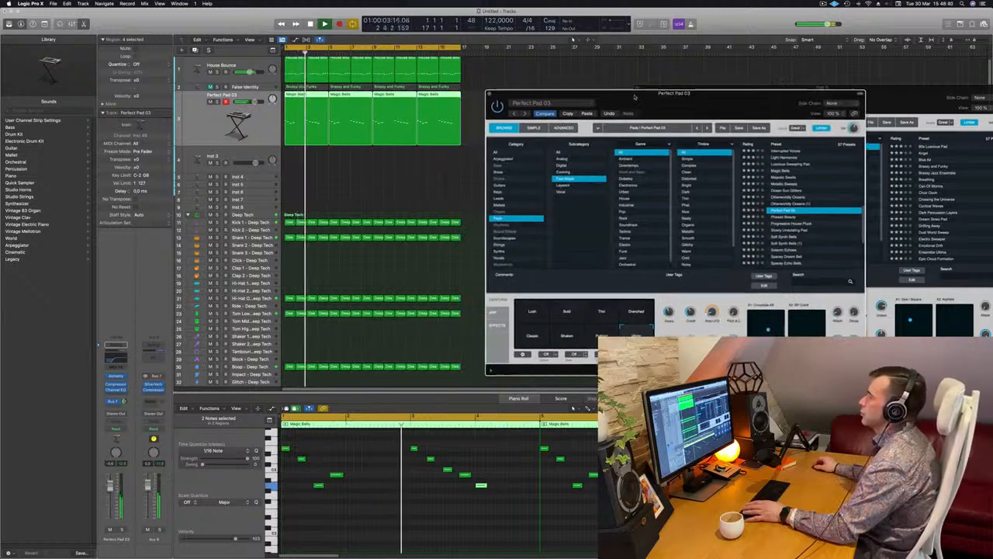
click(490, 94)
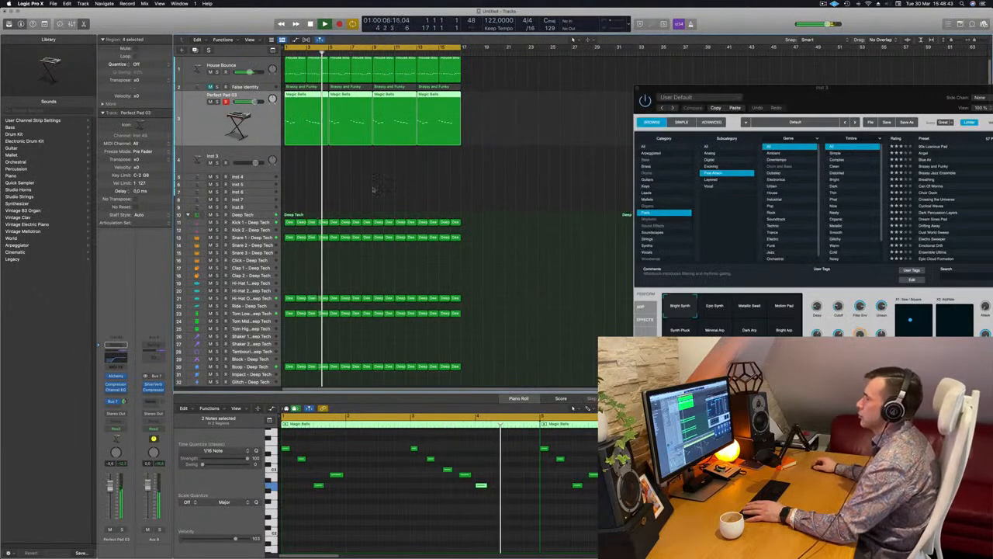
click(375, 188)
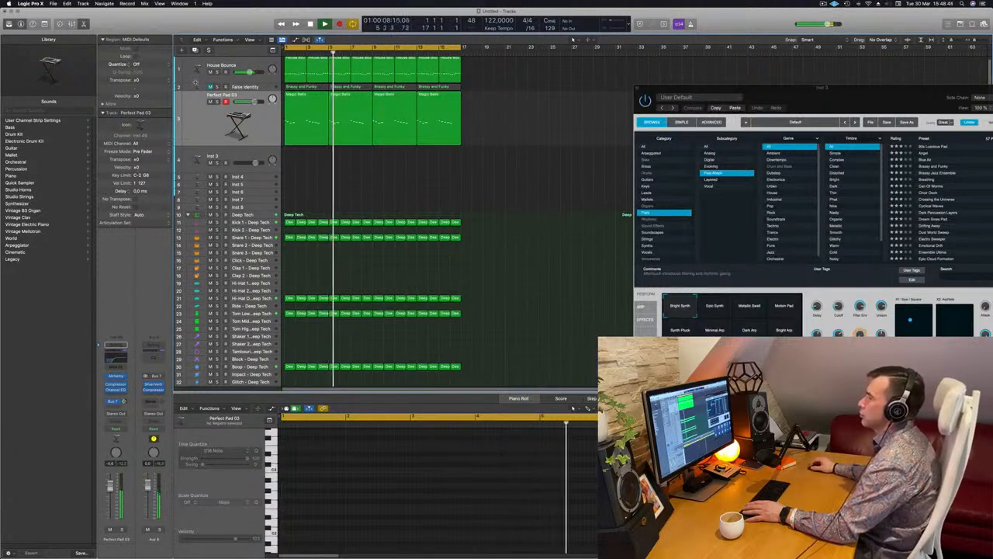
click(195, 108)
key(space)
key(space)
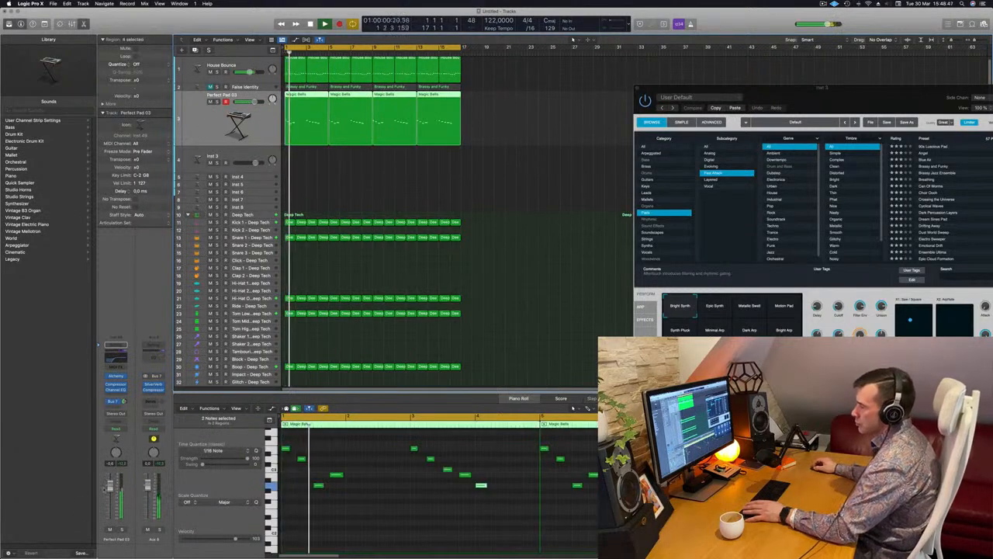
- Set the Perfect Pad 03 Channel EQ's low cut to 193 Hz and dip a band at 3500 Hz by 2.1 dB
click(116, 361)
drag(644, 250, 597, 252)
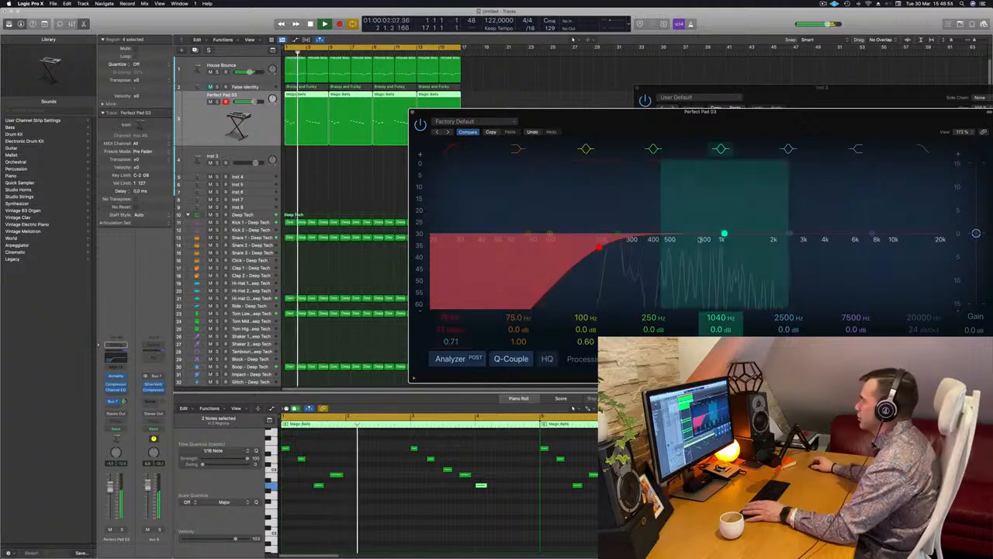
mouse_move(789, 234)
mouse_down()
mouse_move(722, 233)
mouse_move(815, 242)
mouse_up()
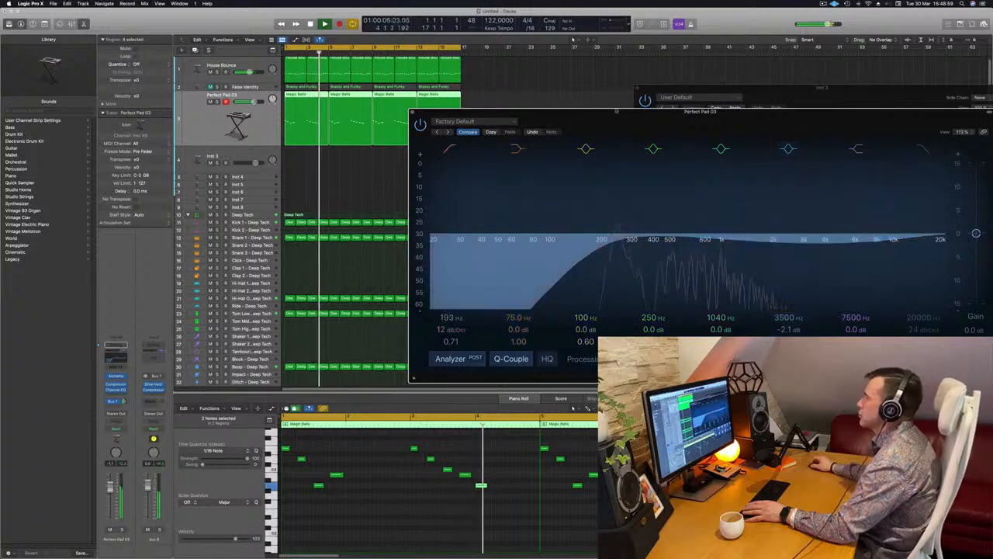
- Replay the loop to hear the equalised pad melody, with its EQ and reopened Alchemy windows moved clear of the tracks
drag(557, 123, 728, 120)
key(Return)
click(82, 406)
key(Return)
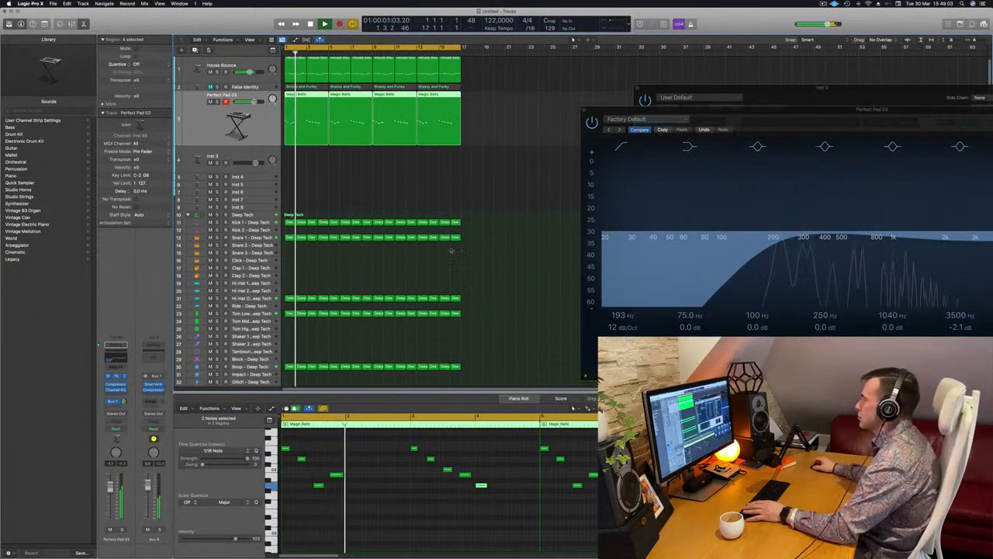
click(116, 376)
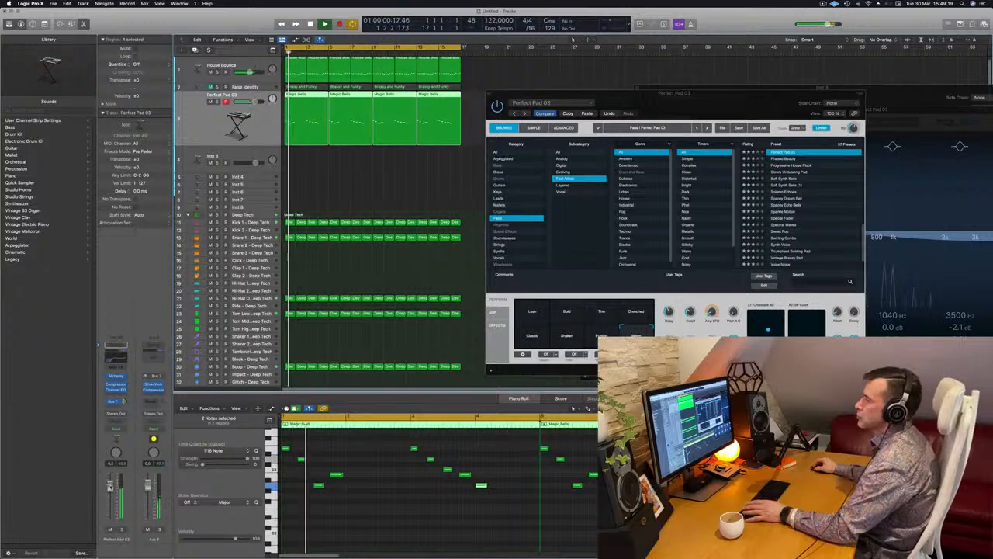
drag(729, 93, 819, 176)
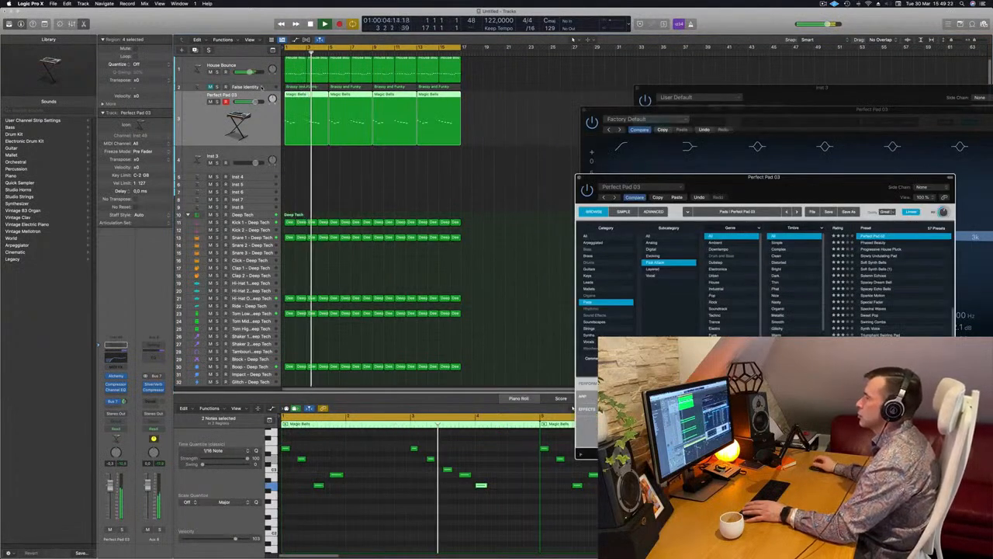
- Unmute the False Identity track and add a Channel EQ to it with a 240 Hz low cut
click(257, 87)
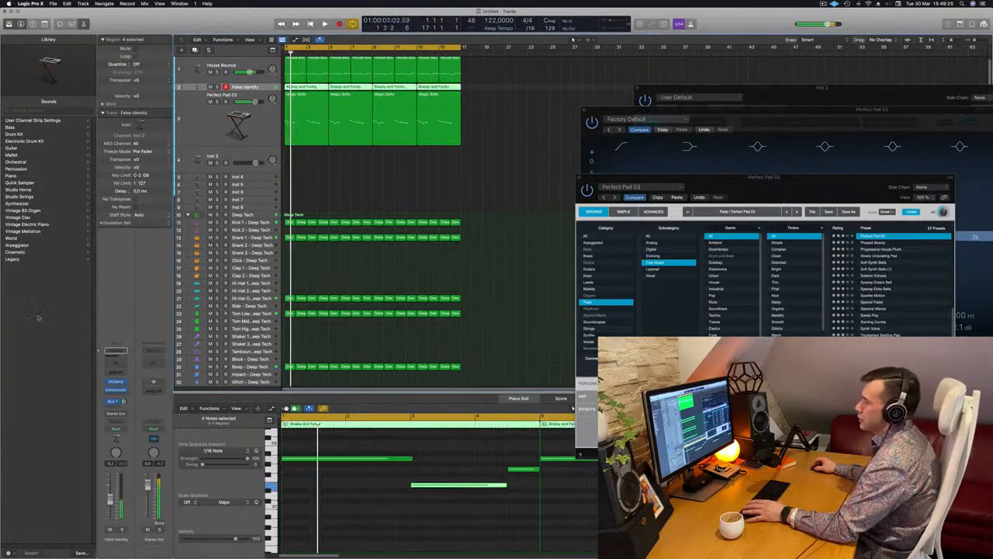
click(115, 348)
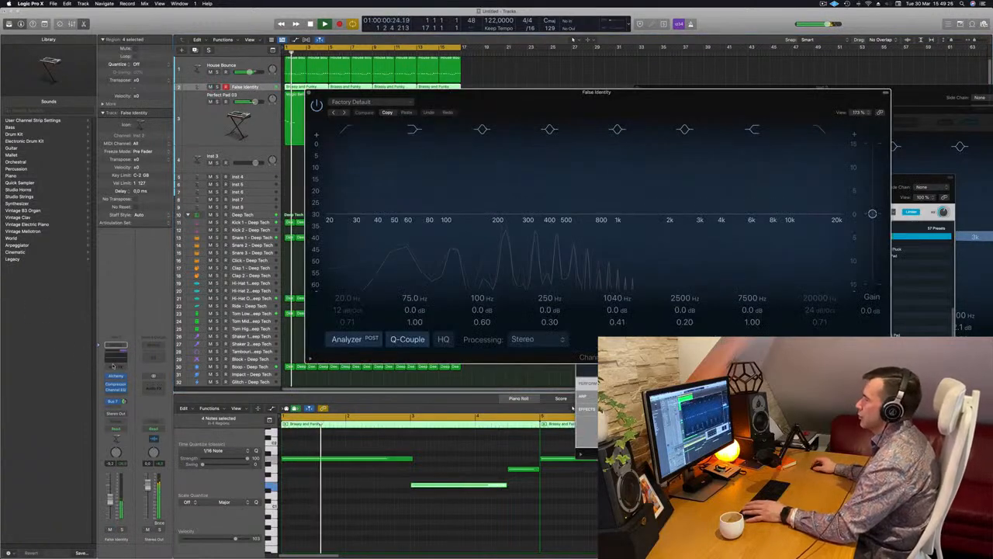
click(346, 131)
drag(439, 169, 533, 162)
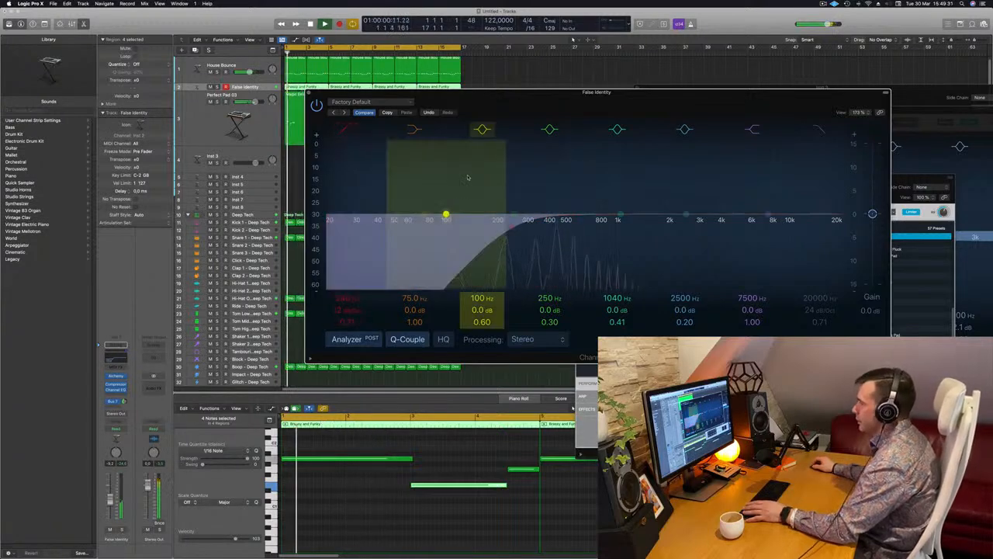
- Compare the False Identity and Perfect Pad 03 EQ curves side by side while replaying the loop from the start
drag(647, 99, 623, 164)
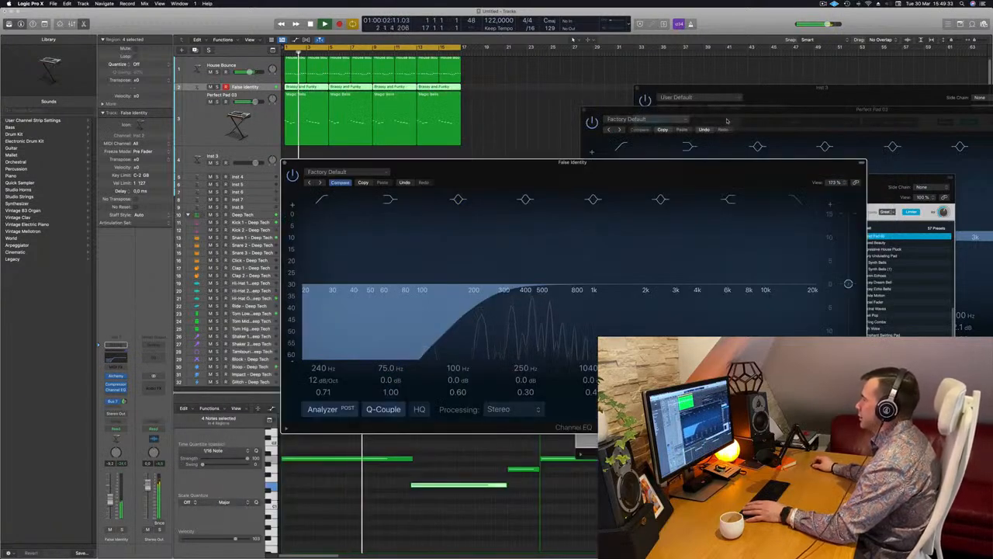
click(728, 121)
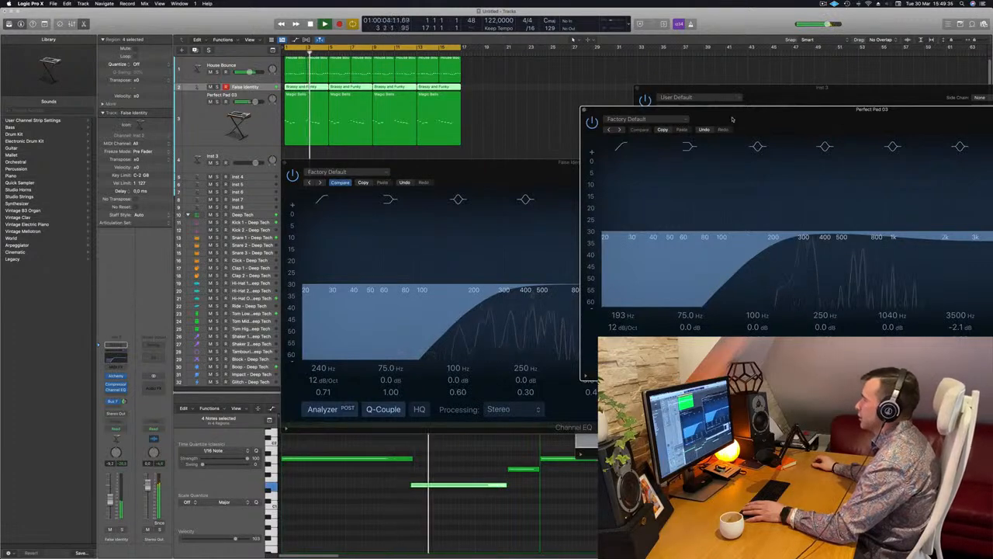
drag(478, 173, 405, 164)
key(space)
key(space)
click(412, 286)
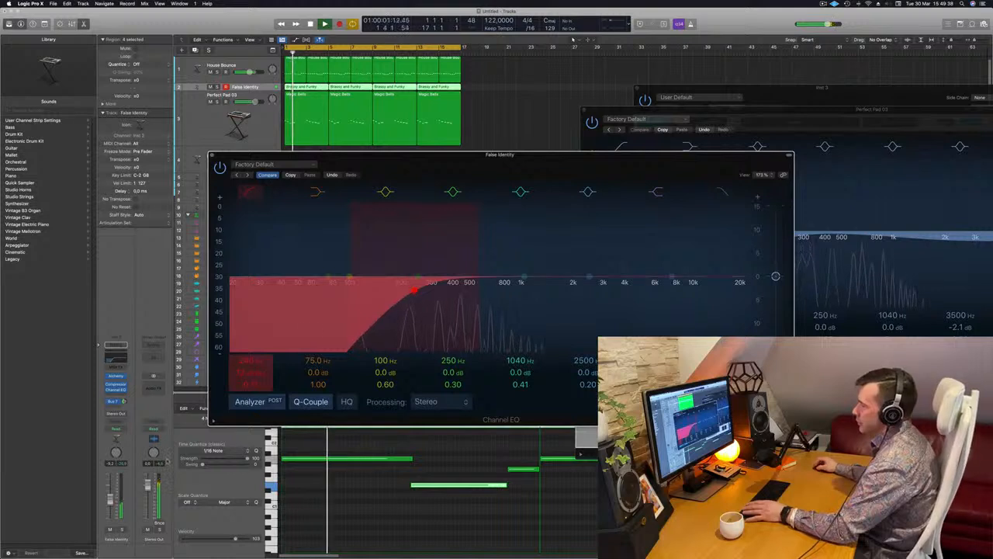
- Solo the False Identity and Perfect Pad 03 tracks, enlarge the False Identity track's height and restart the loop
click(122, 530)
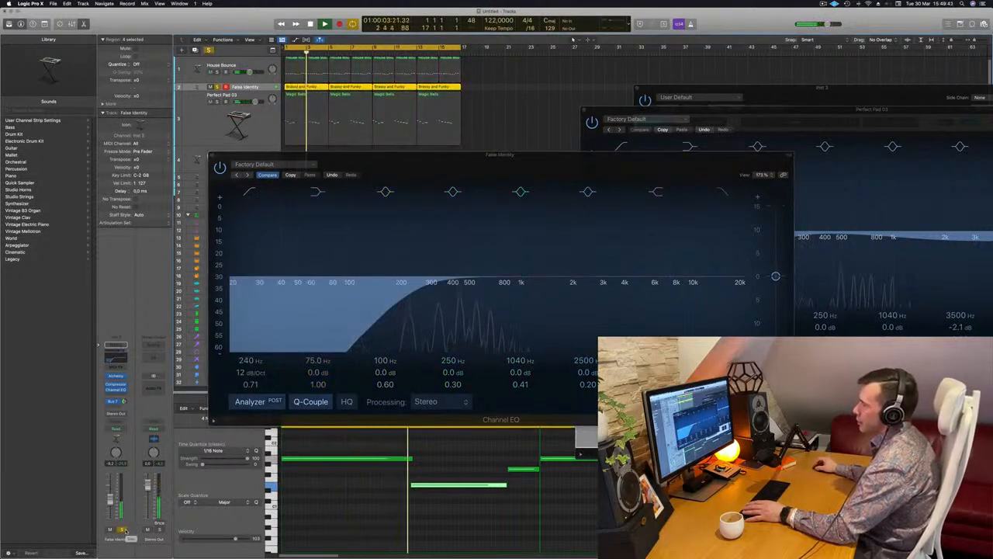
scroll(378, 106, down, 2)
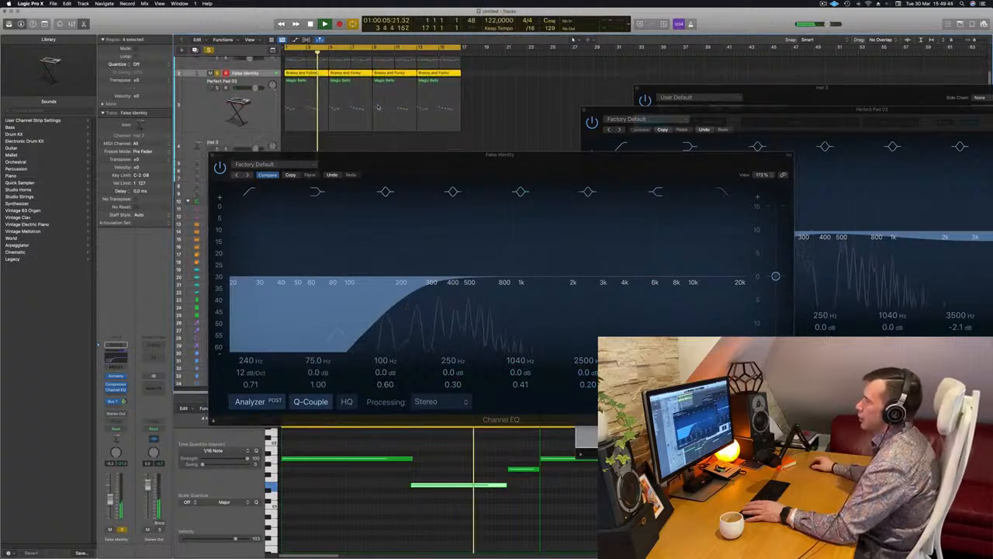
scroll(362, 107, up, 2)
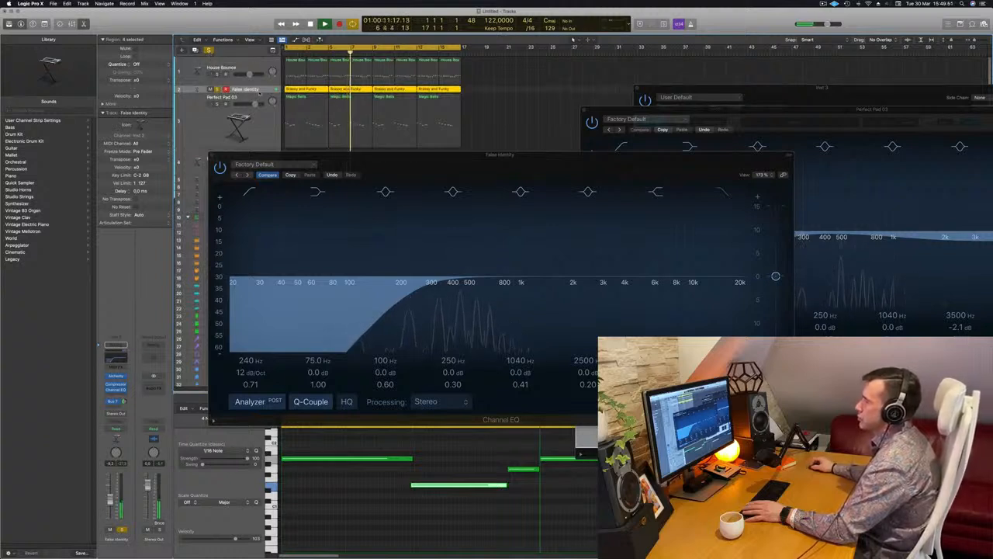
drag(258, 90, 257, 118)
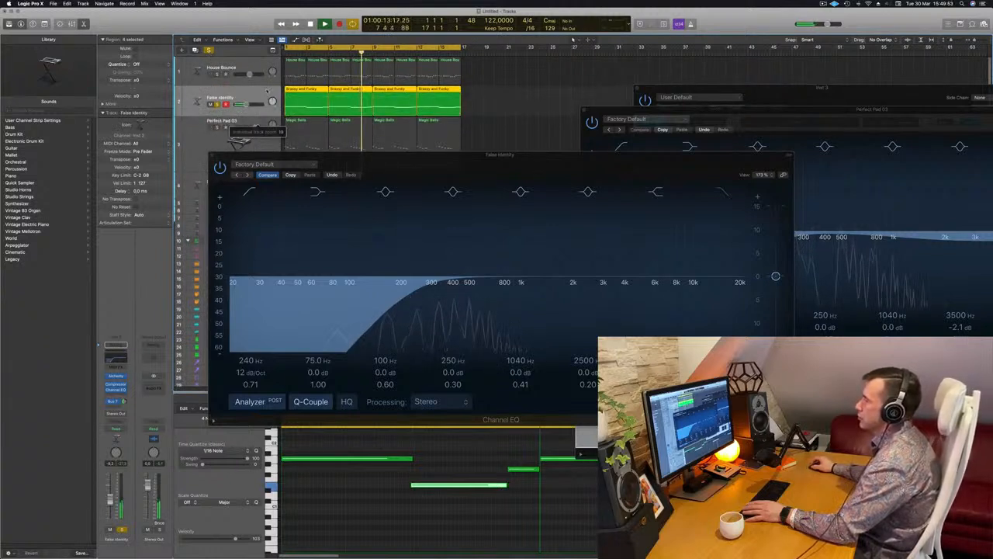
key(Return)
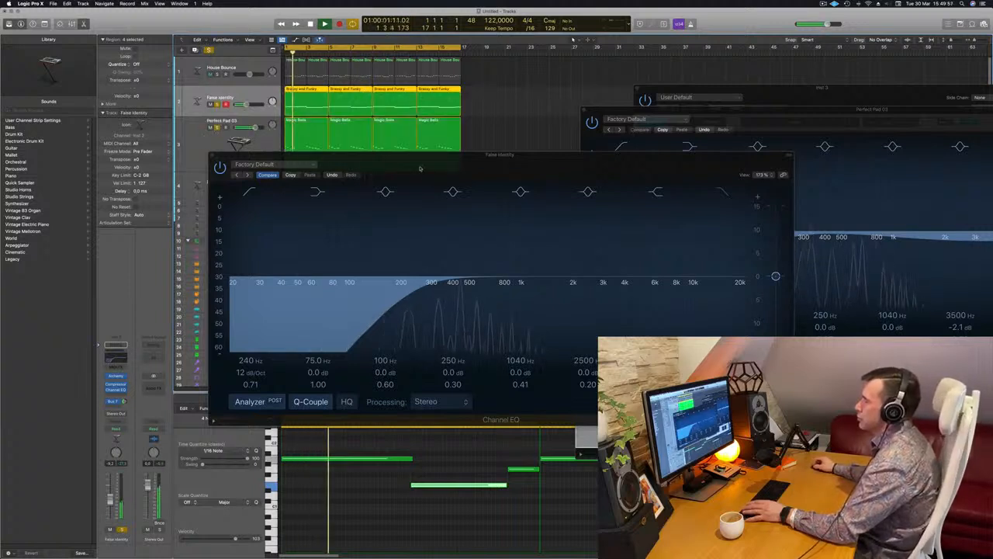
- Lower the False Identity Channel EQ's low-cut frequency to 102 Hz and close the EQ window
drag(419, 169, 393, 175)
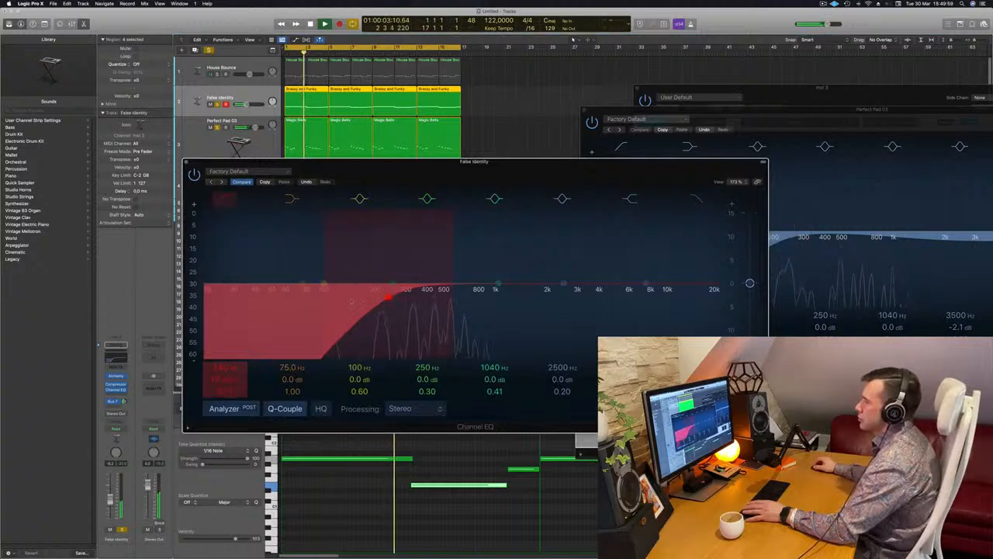
drag(392, 299, 361, 299)
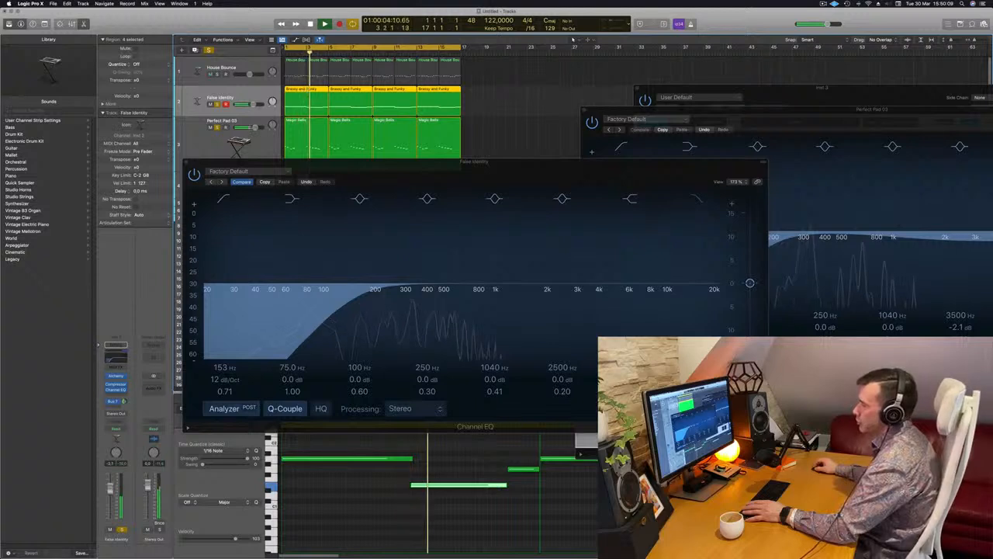
click(335, 302)
drag(334, 301, 320, 303)
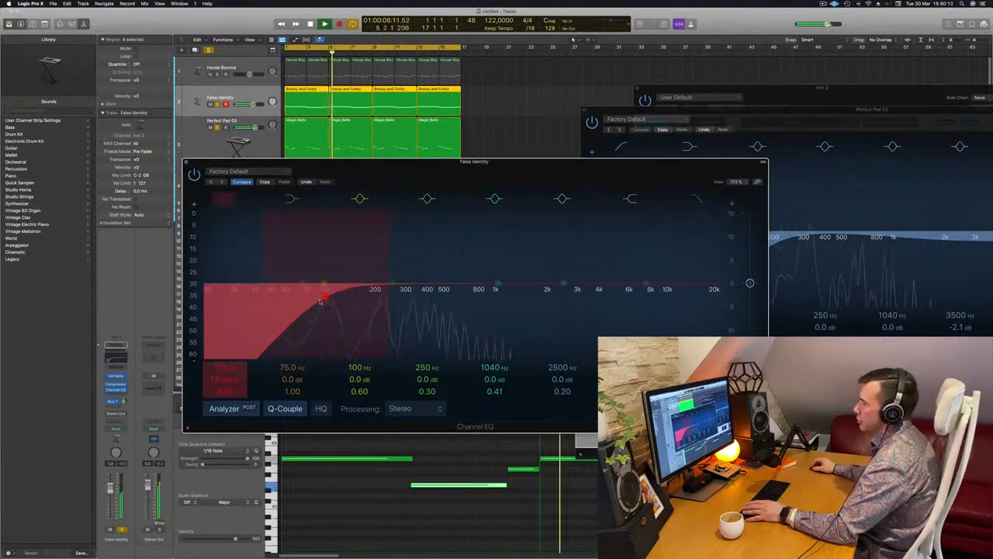
drag(585, 162, 725, 164)
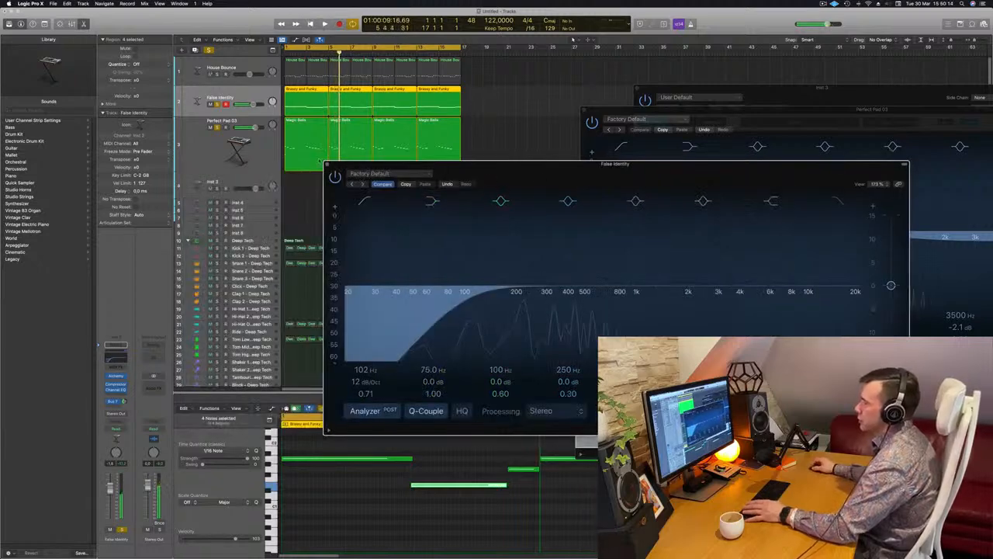
click(328, 165)
- Reopen the Perfect Pad 03 track's Alchemy instrument and adjust its Cutoff knob while the soloed pads play from the start
click(245, 161)
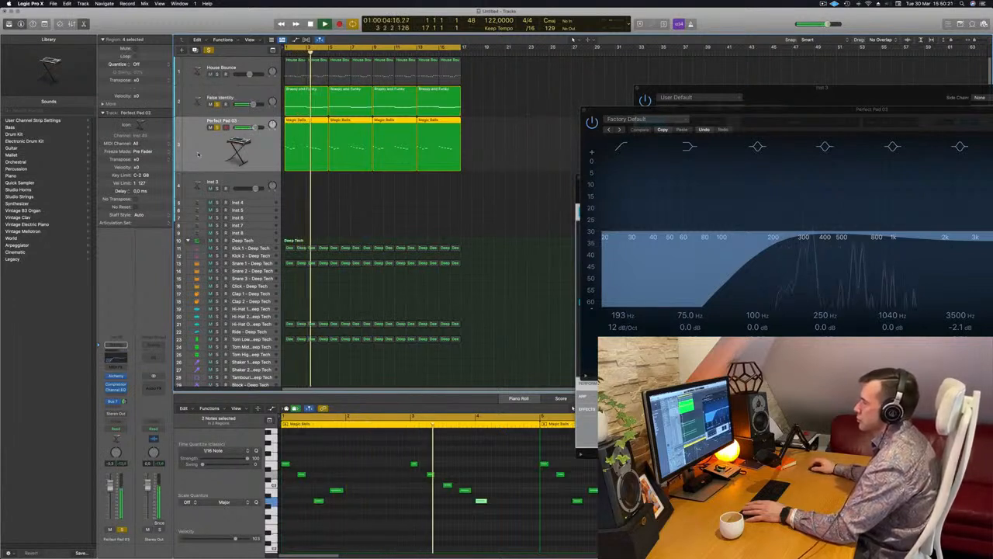
key(Return)
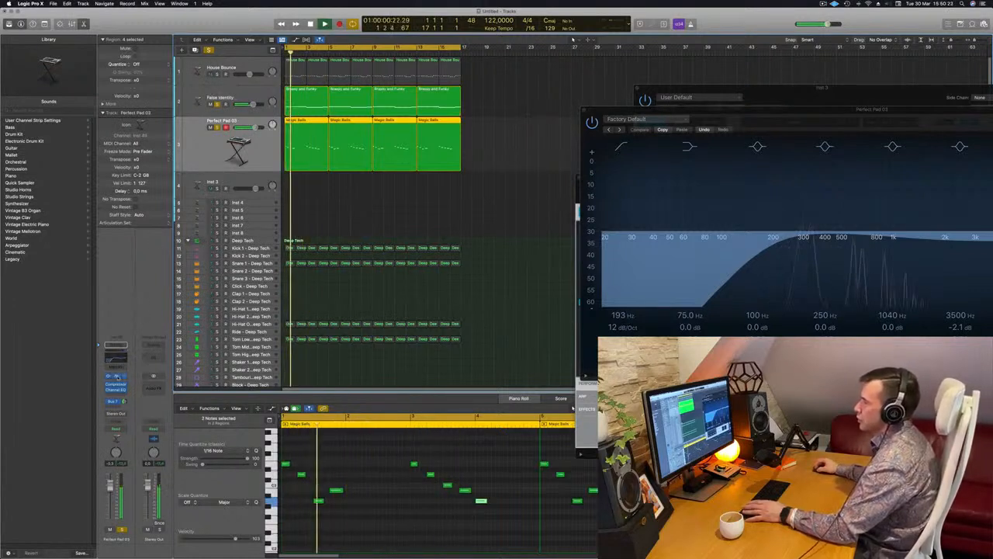
click(116, 376)
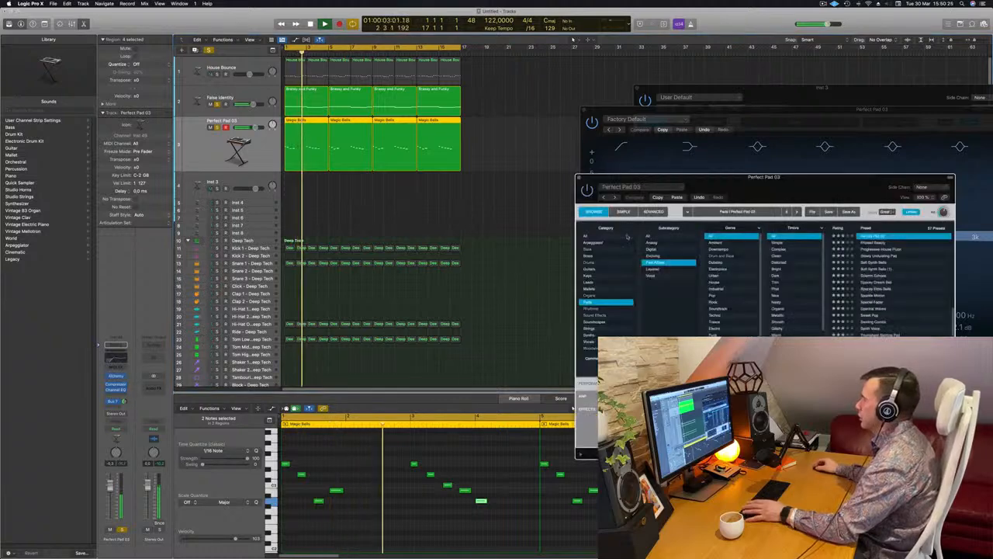
drag(794, 189, 587, 180)
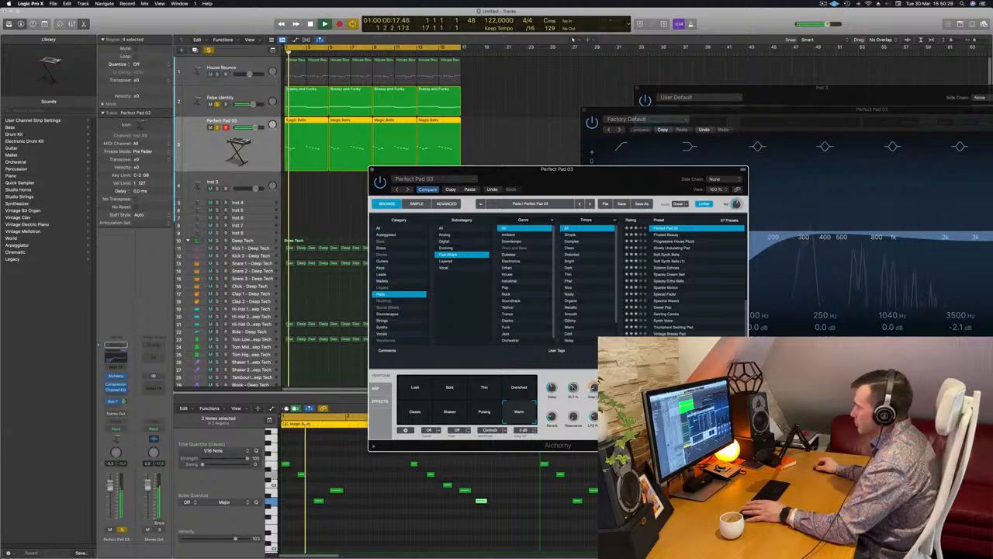
drag(610, 169, 773, 170)
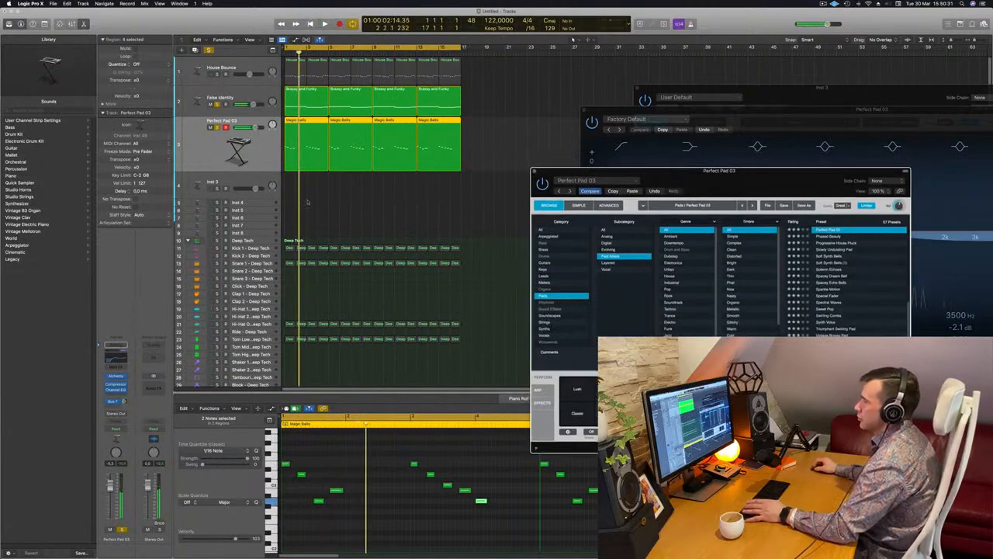
- Solo the Kick 1 track together with the pads and close the Perfect Pad 03 instrument window
click(217, 249)
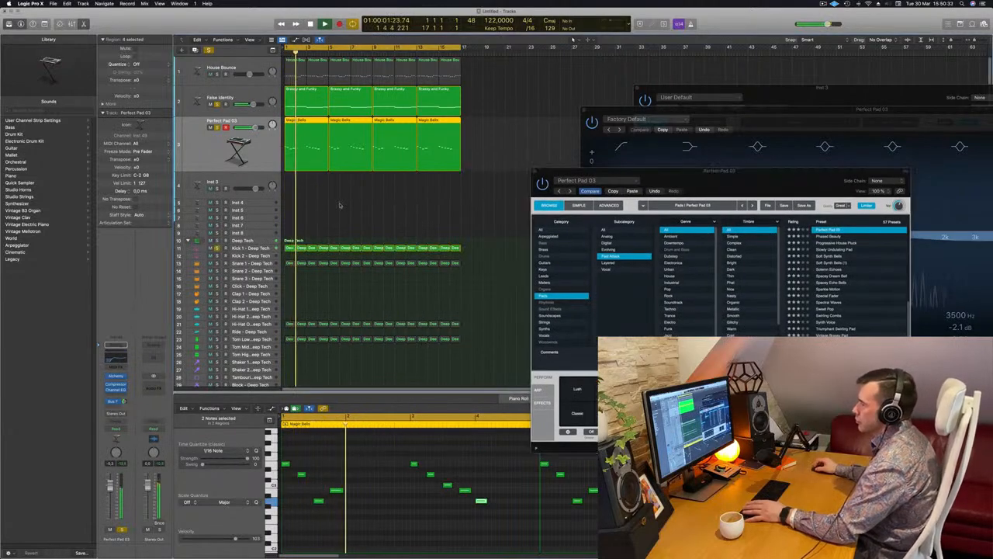
drag(753, 185, 687, 199)
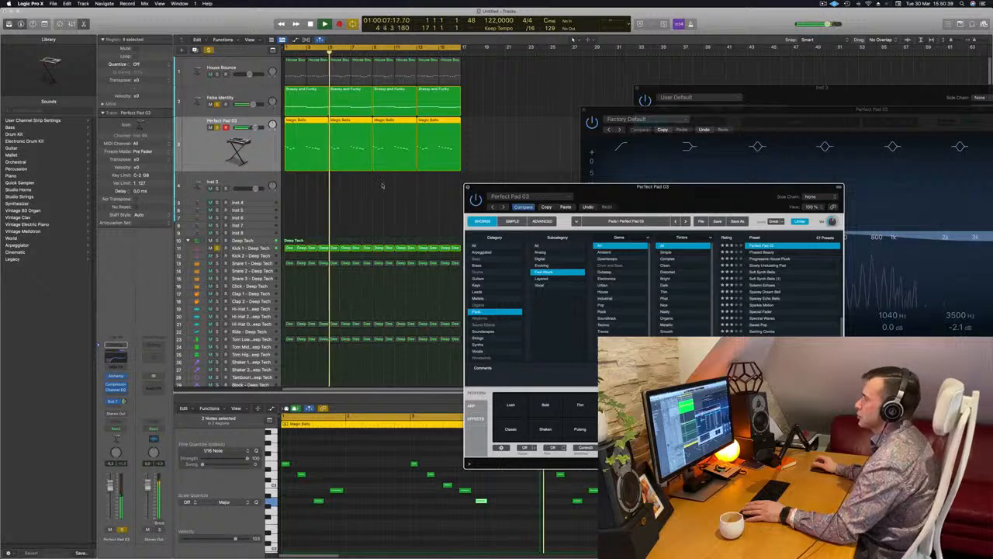
click(468, 188)
- Add the House Bounce bass to the soloed tracks, restart the loop and open the bass's Alchemy instrument
click(216, 71)
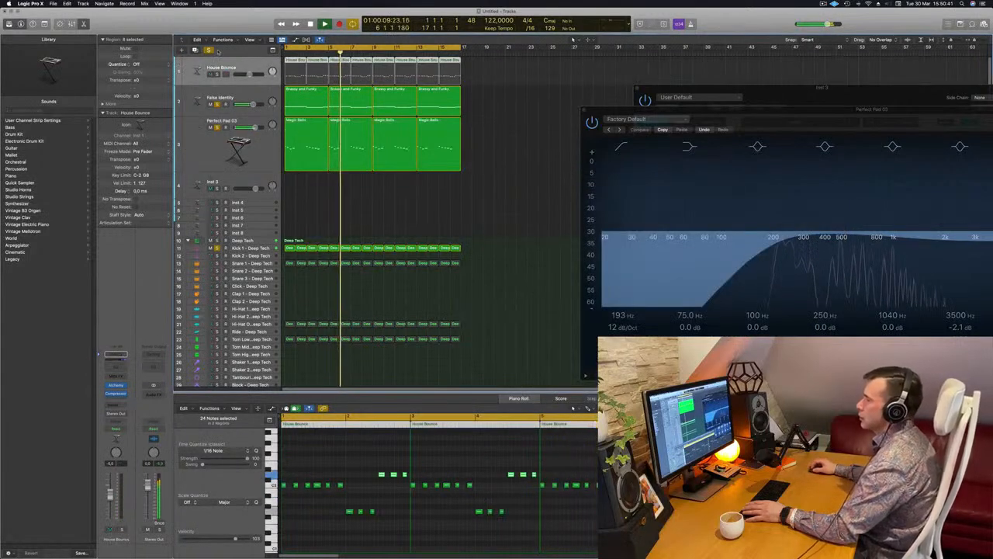
click(218, 73)
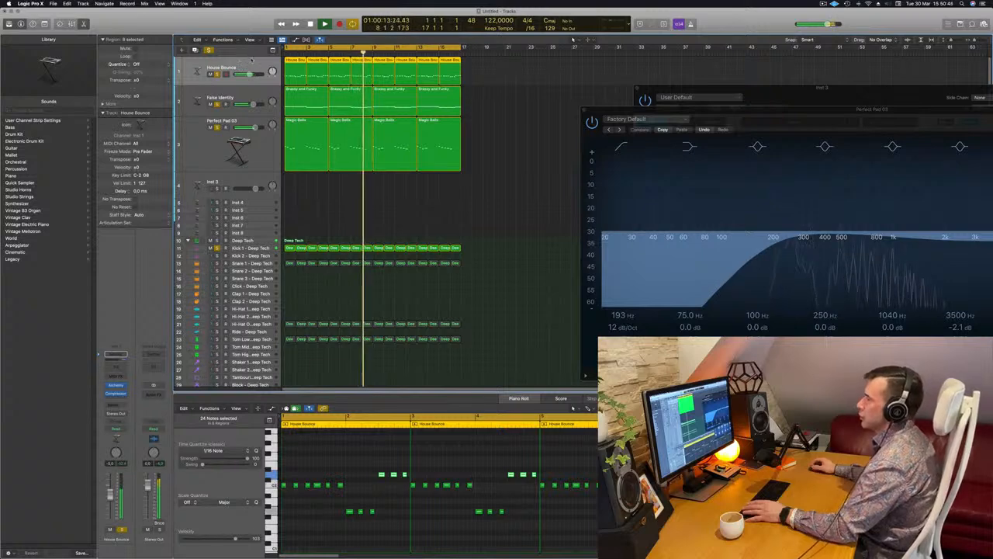
key(Return)
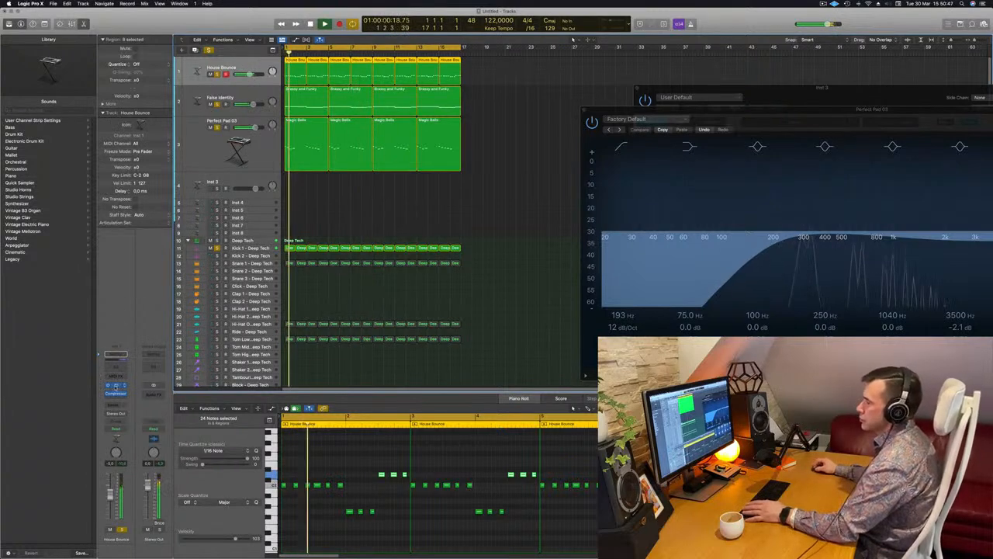
click(115, 386)
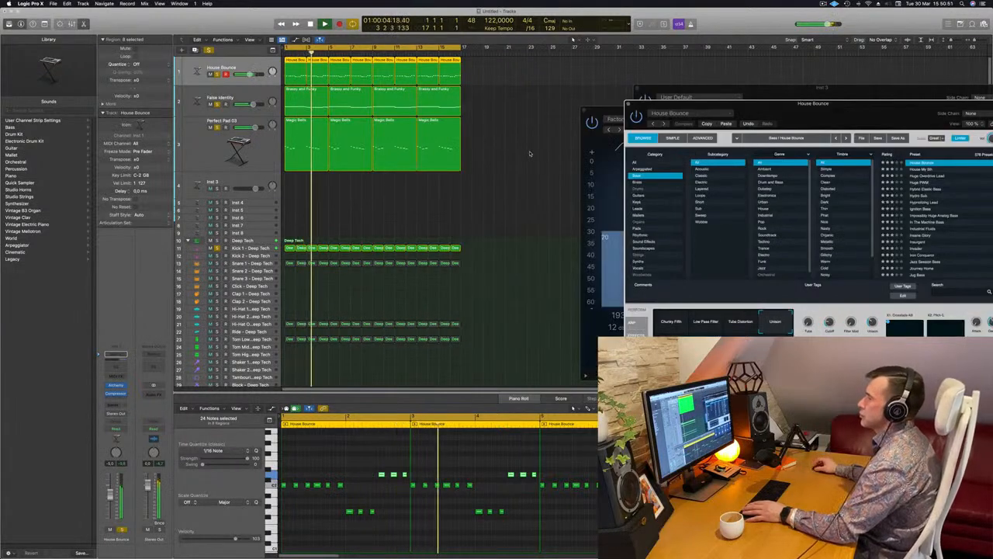
- Clear all solos and duplicate the House Bounce bass track with its channel settings
click(509, 144)
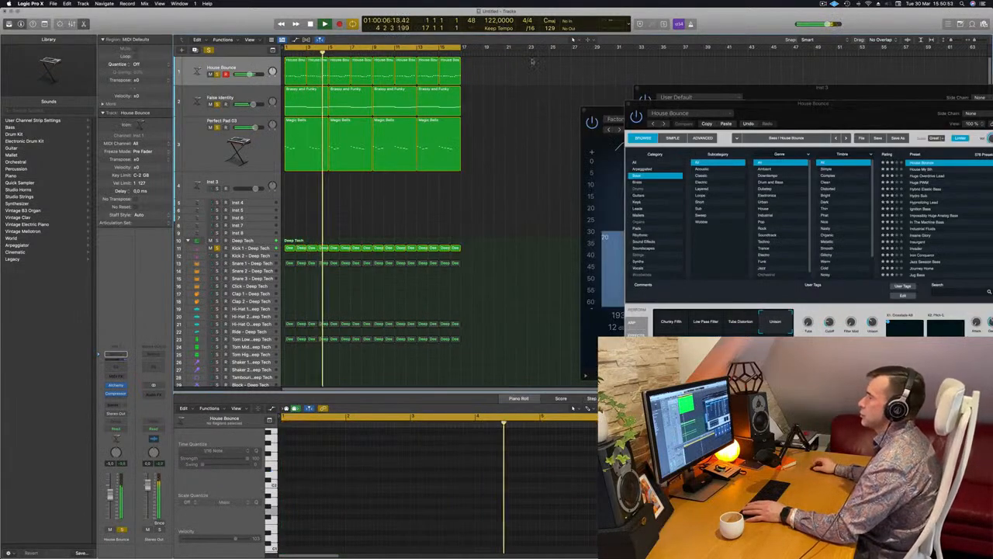
click(245, 65)
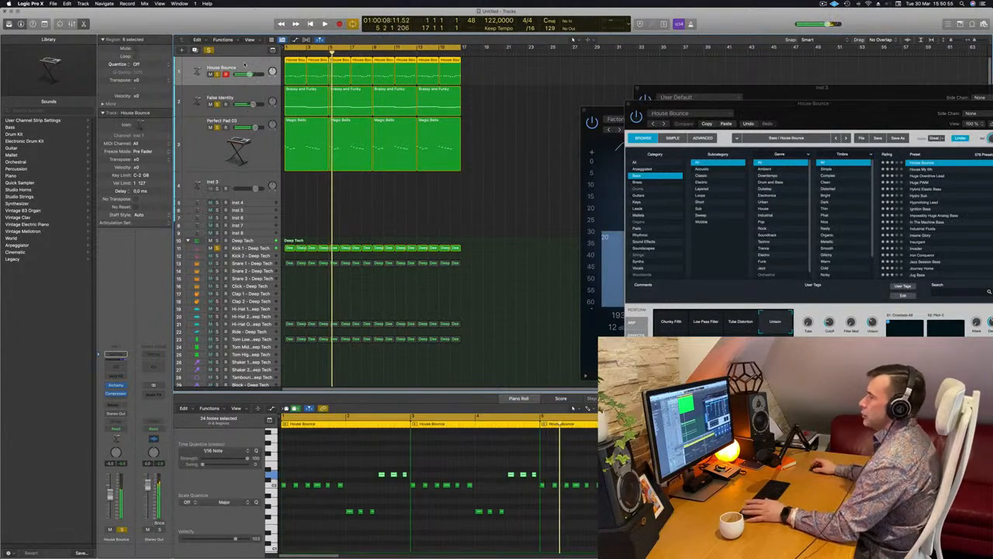
key(Return)
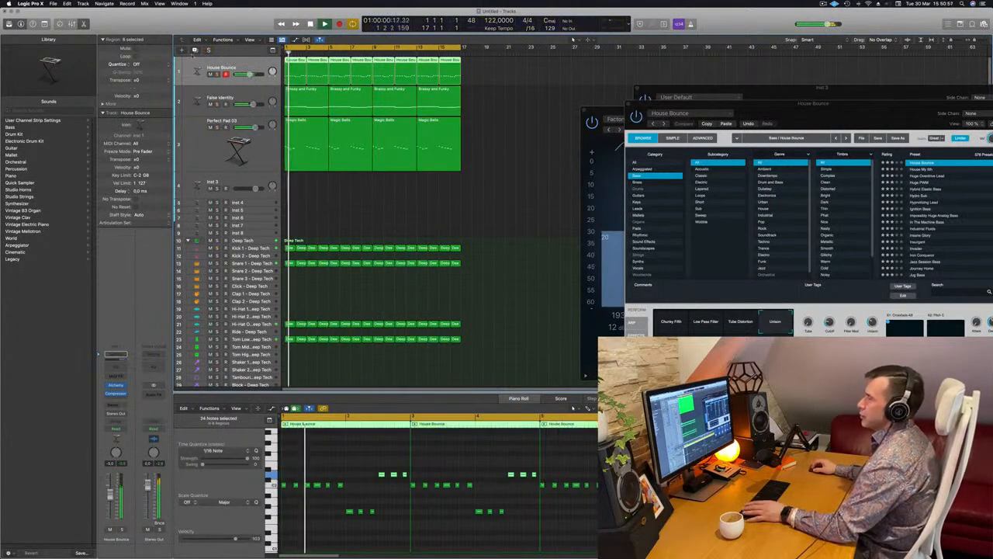
key(super+d)
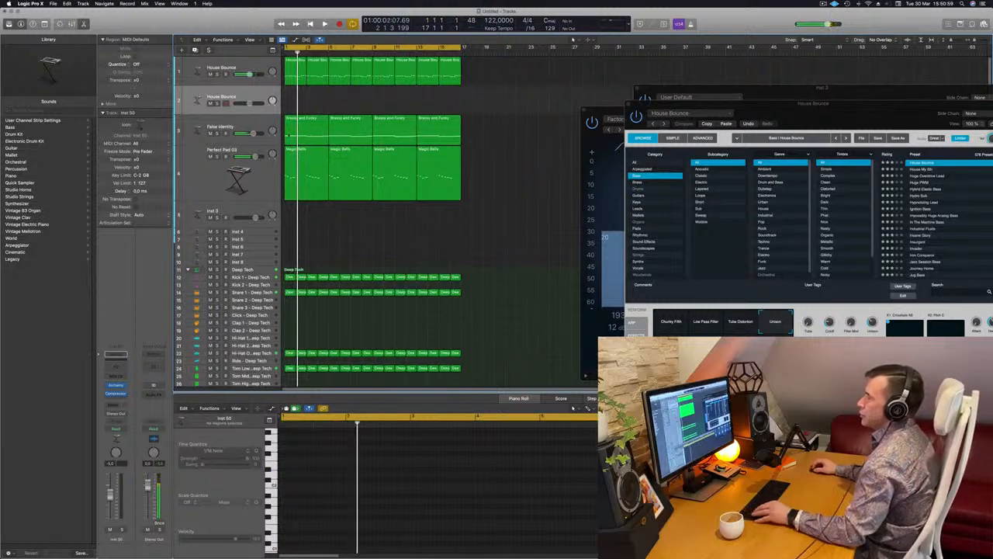
- Copy the first Brassy and Funky region from False Identity to the duplicate bass track and mute the original House Bounce track
click(311, 118)
drag(313, 118, 313, 101)
scroll(357, 458, down, 2)
click(399, 483)
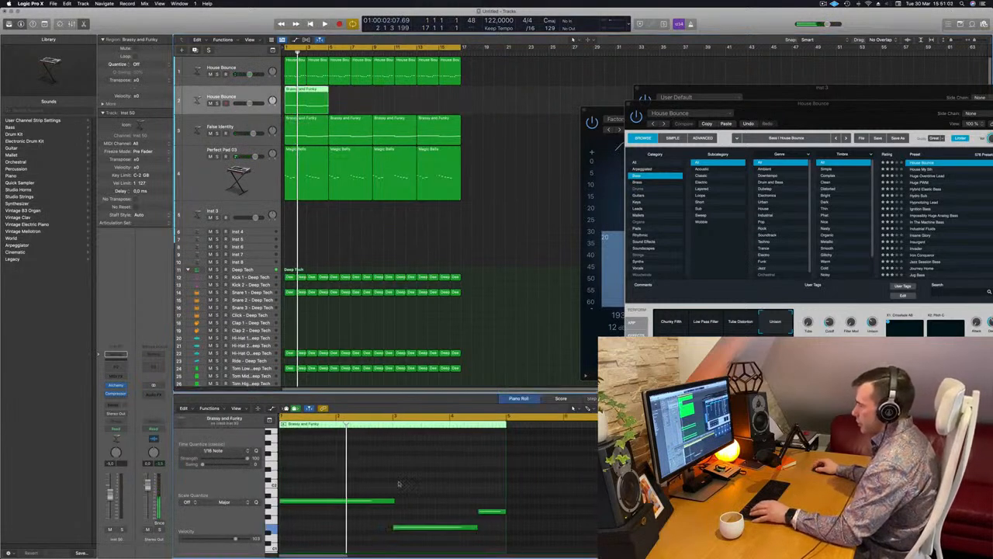
click(210, 73)
key(space)
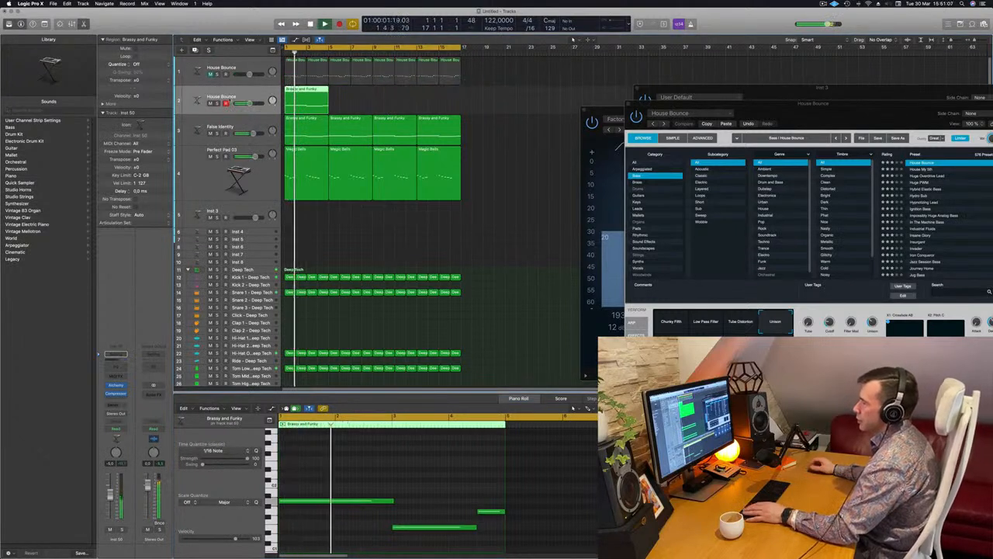
- Listen to the copied bass part from the start with the other tracks and follow its notes in the Piano Roll
click(122, 529)
click(122, 529)
key(space)
key(space)
scroll(370, 456, left, 1)
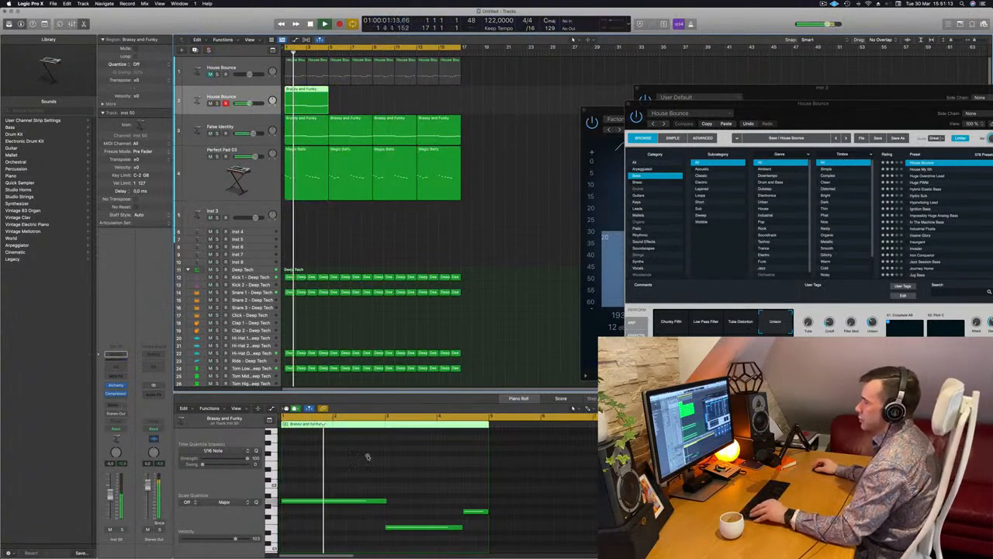
scroll(362, 458, left, 1)
scroll(354, 462, left, 1)
scroll(336, 464, left, 1)
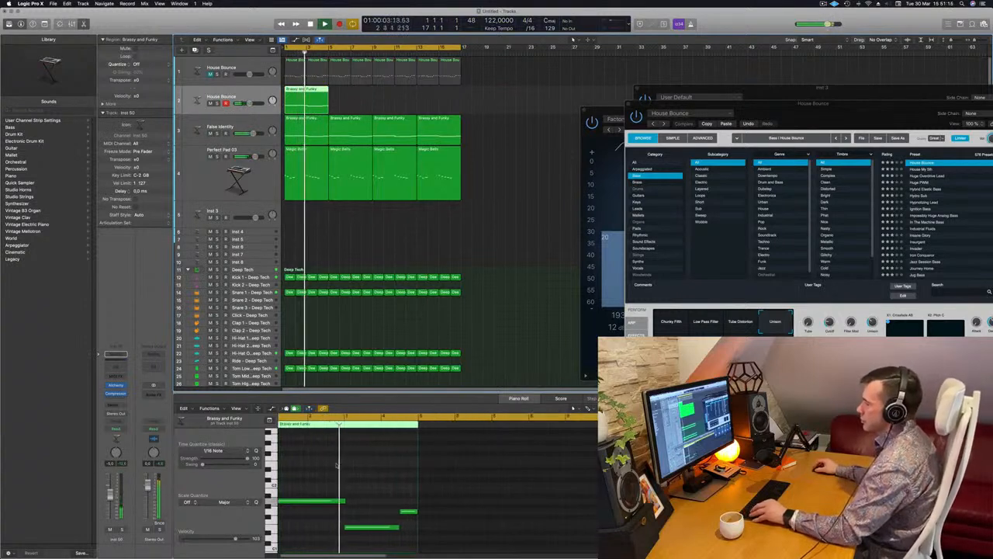
scroll(336, 464, left, 2)
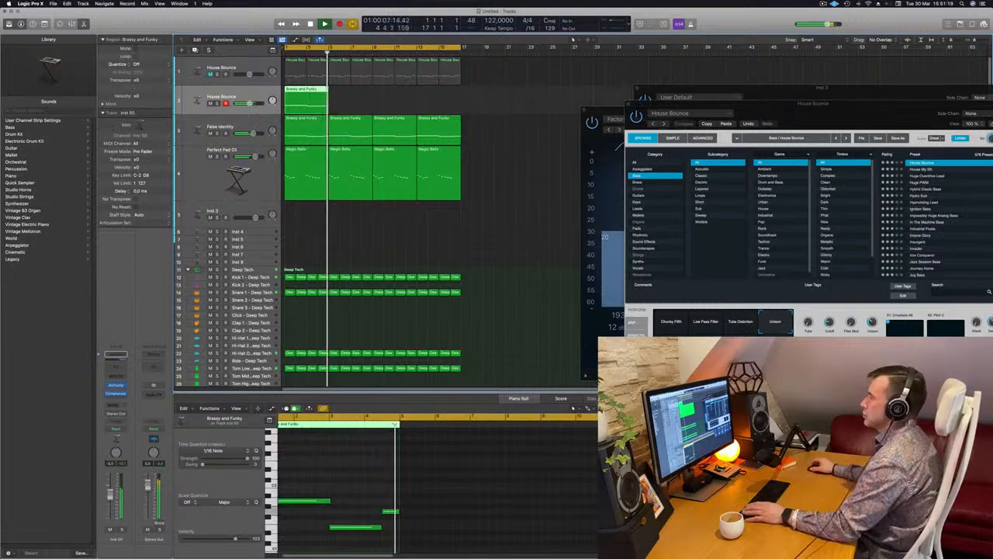
- Copy the Brassy and Funky region along the duplicate bass track until it fills 16 bars, and reposition the House Bounce instrument window
key(space)
drag(298, 90, 396, 97)
key(space)
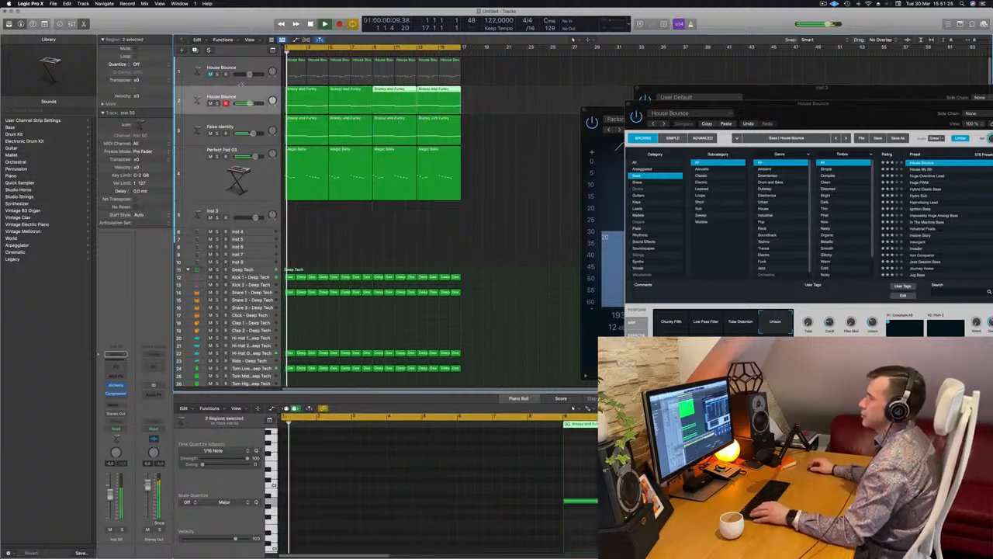
drag(807, 113, 585, 238)
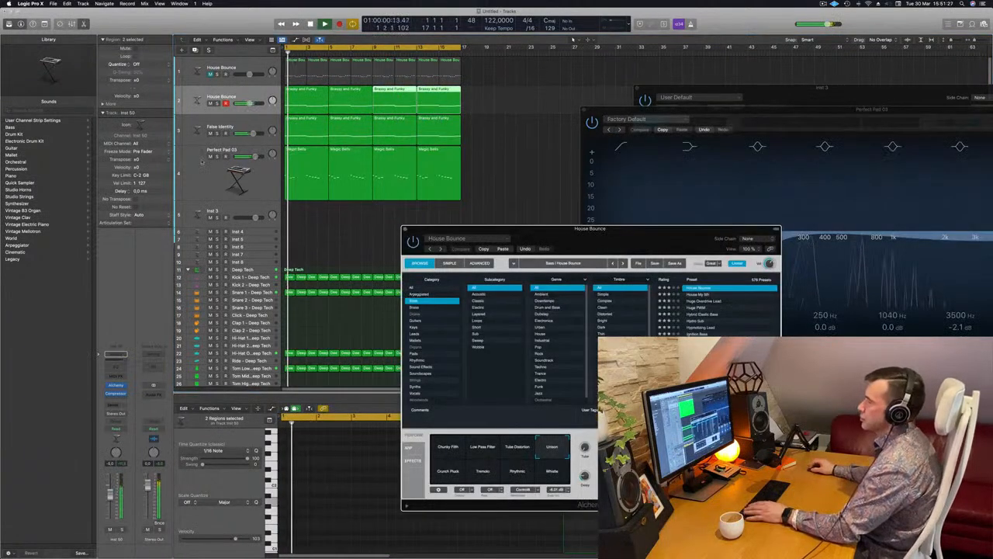
- Add a Channel EQ to the duplicate bass with −0.5 dB at 103 Hz and a +5.4 dB low shelf at 75 Hz
click(204, 95)
key(space)
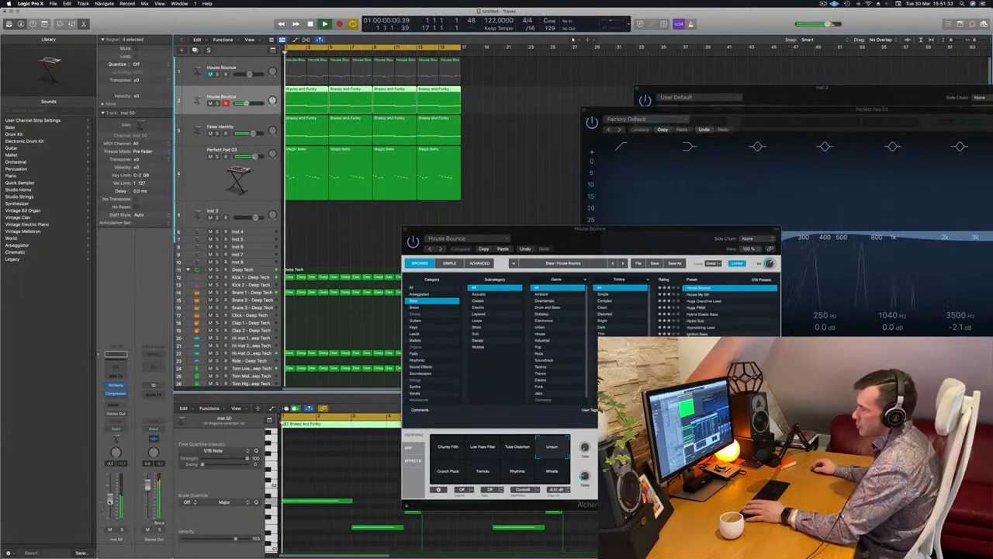
click(119, 368)
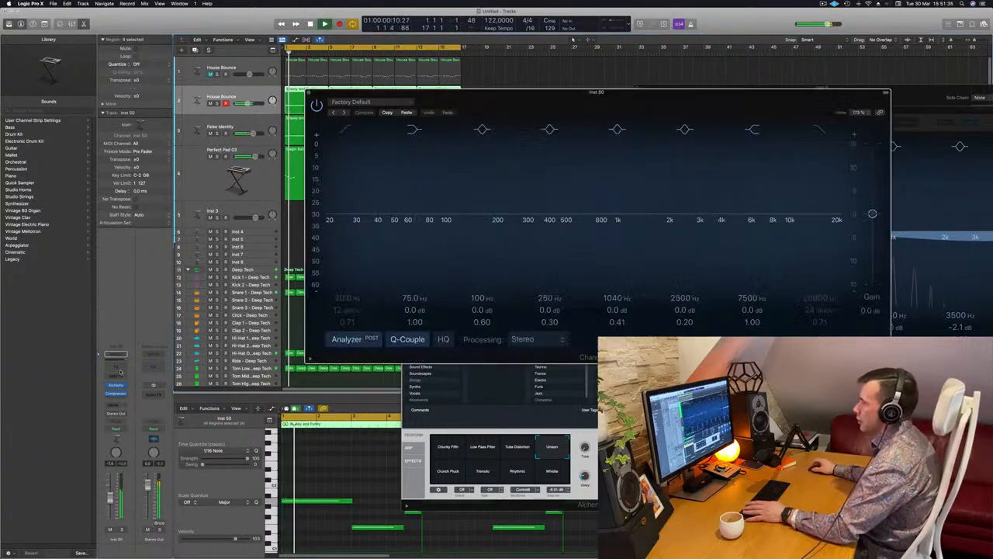
drag(446, 212, 448, 218)
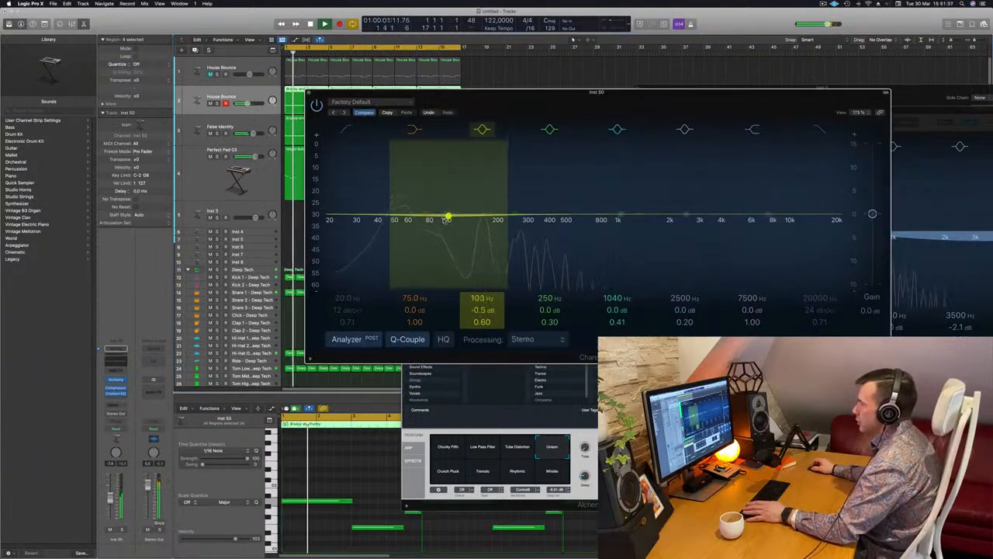
drag(413, 310, 410, 312)
key(space)
key(space)
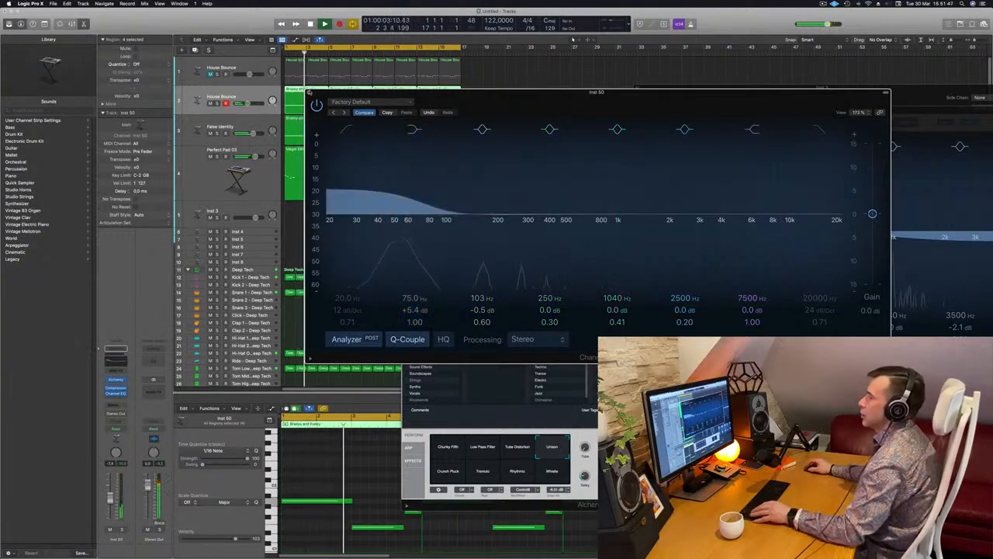
click(309, 92)
- Close the House Bounce instrument window and adjust the Perfect Pad 03 track's Bus 7 send level during playback
key(super+Right)
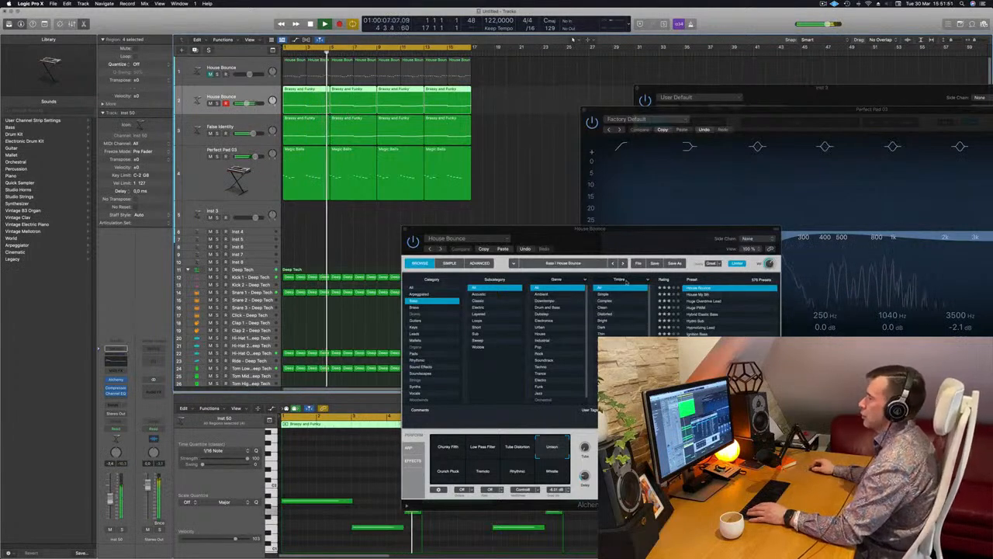
drag(553, 225, 522, 228)
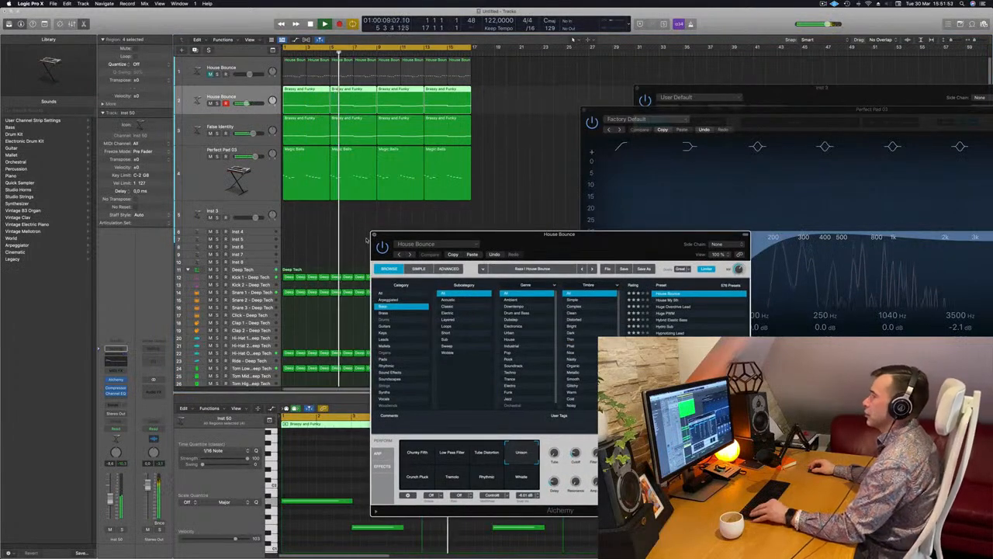
click(373, 234)
key(super+Left)
click(264, 180)
key(space)
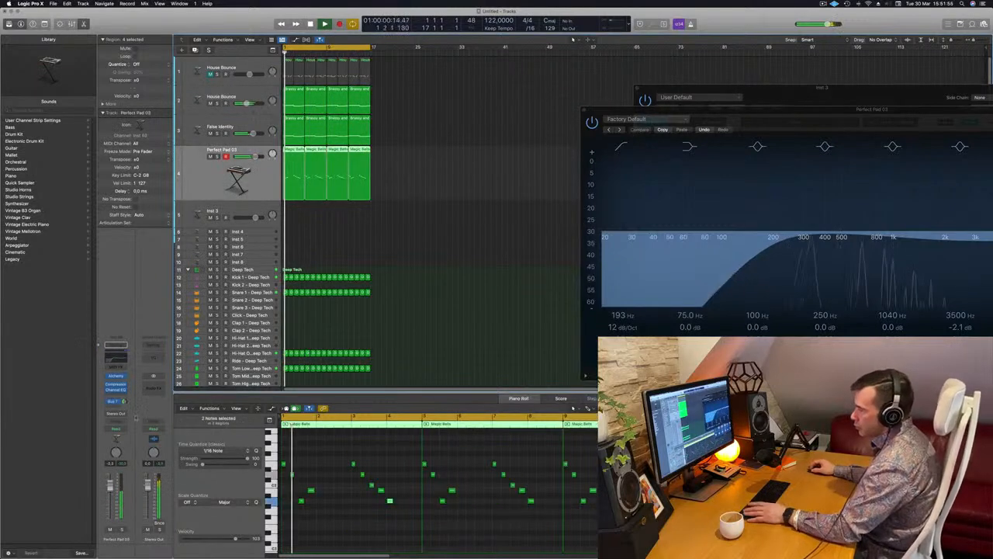
drag(125, 402, 127, 411)
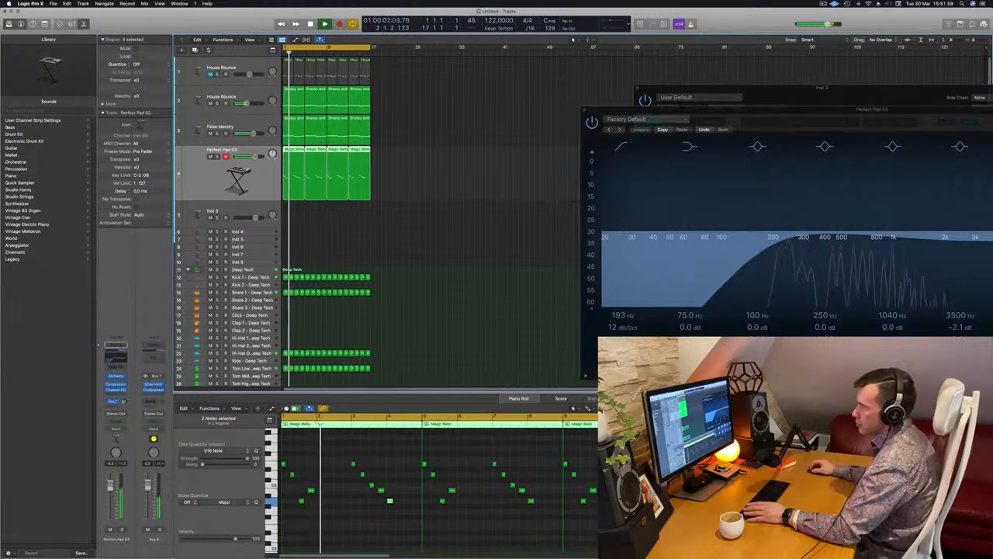
scroll(456, 229, up, 3)
scroll(423, 220, down, 2)
scroll(433, 202, up, 1)
scroll(435, 203, up, 2)
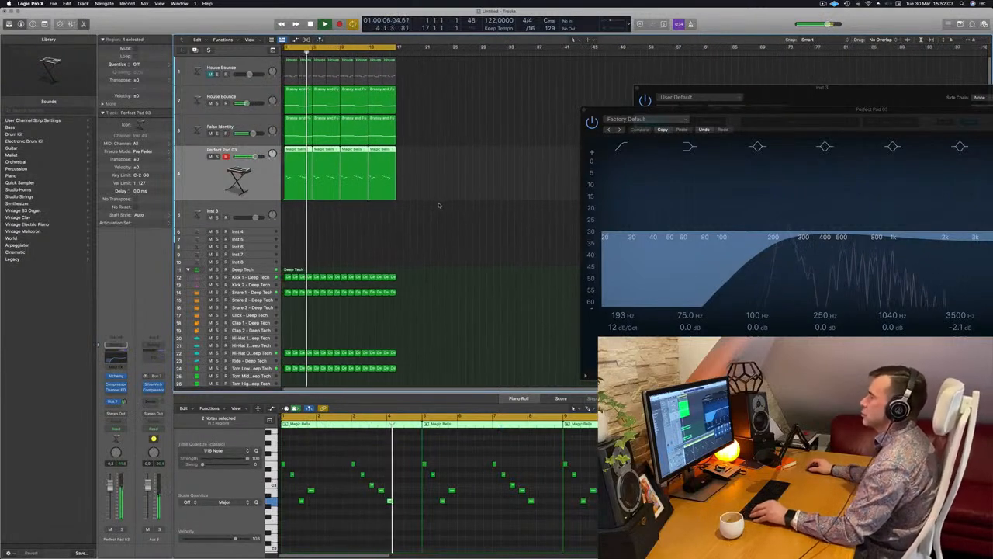
scroll(462, 205, down, 1)
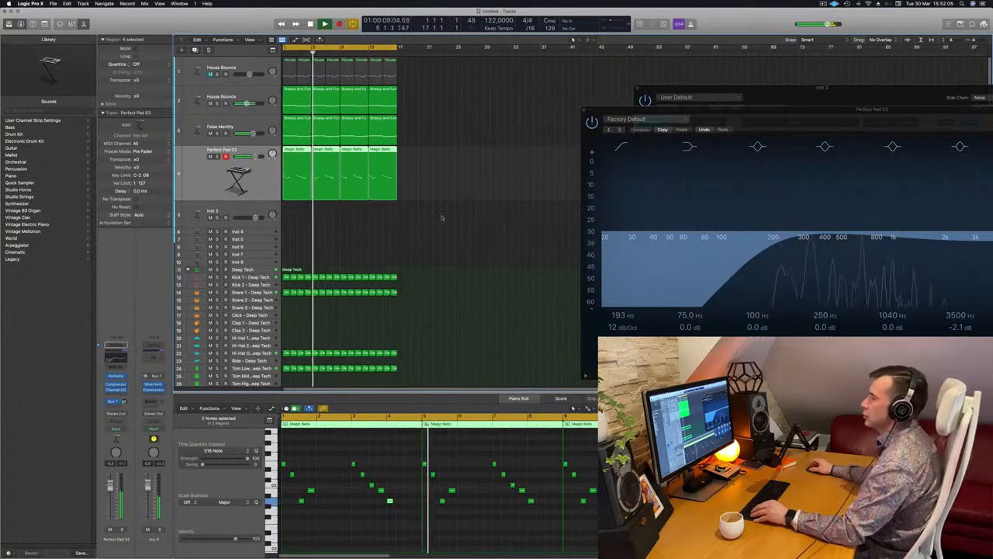
scroll(458, 206, up, 1)
- Raise the 75 Hz low shelf to +2.3 dB in the Kick 1 track's Channel EQ and switch off its low-cut band
click(264, 277)
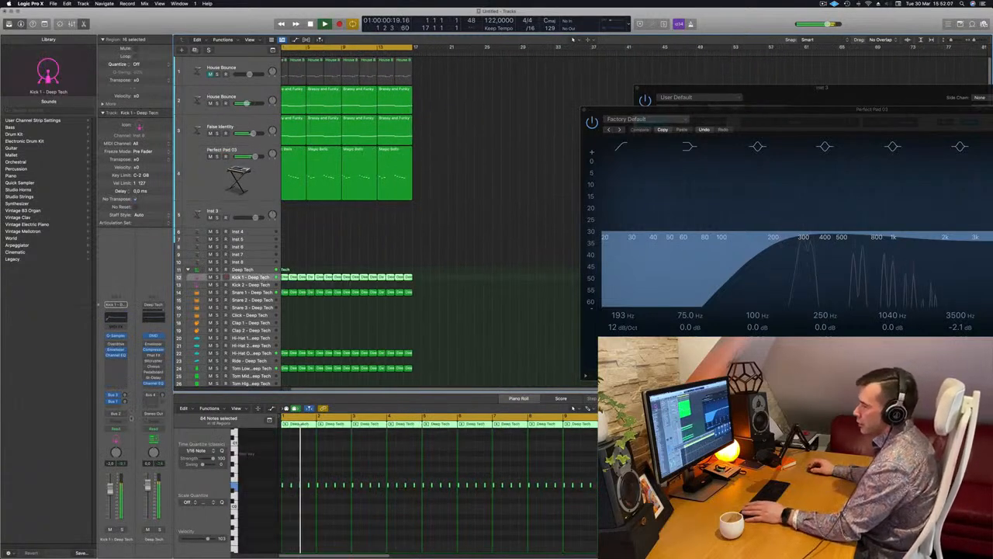
scroll(264, 277, up, 1)
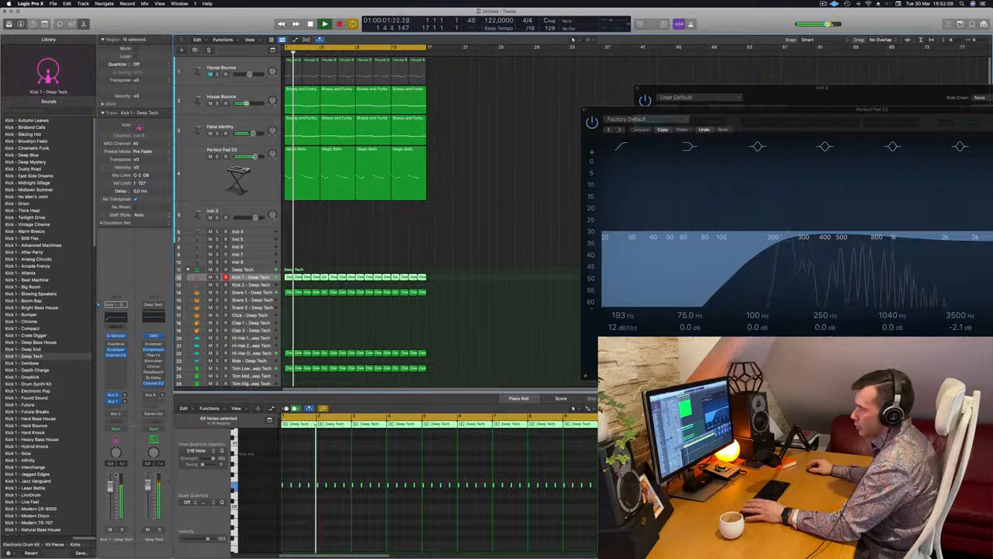
click(112, 317)
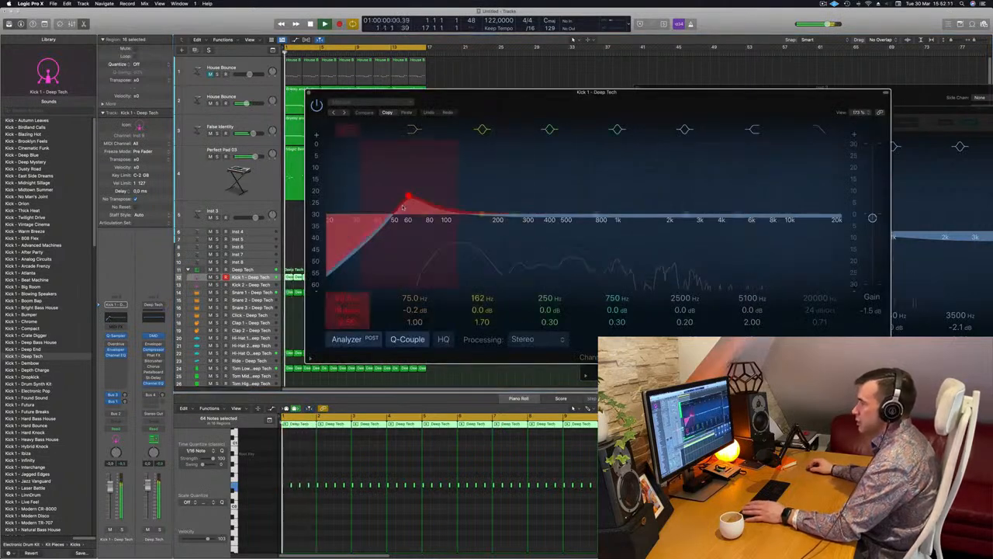
drag(392, 216, 332, 218)
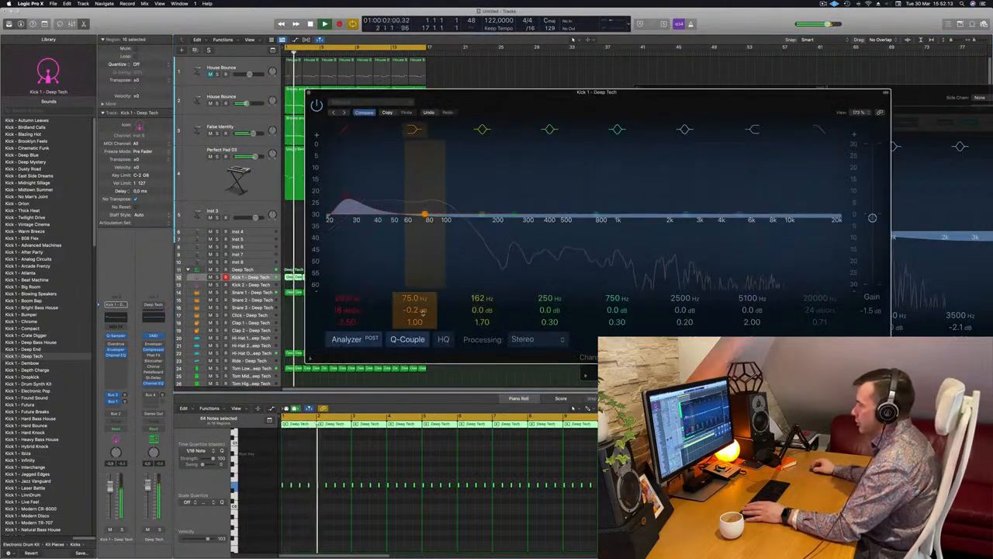
drag(416, 310, 419, 308)
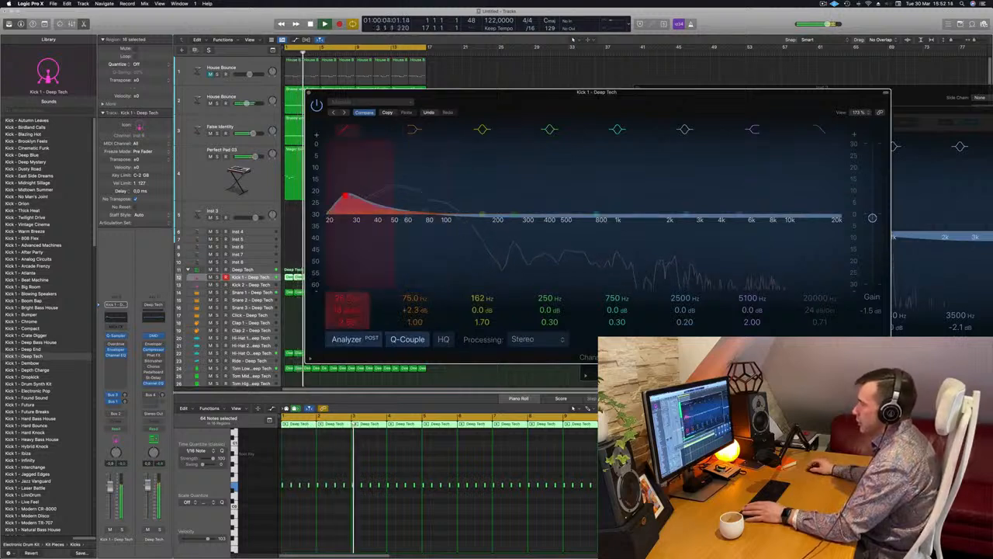
click(347, 130)
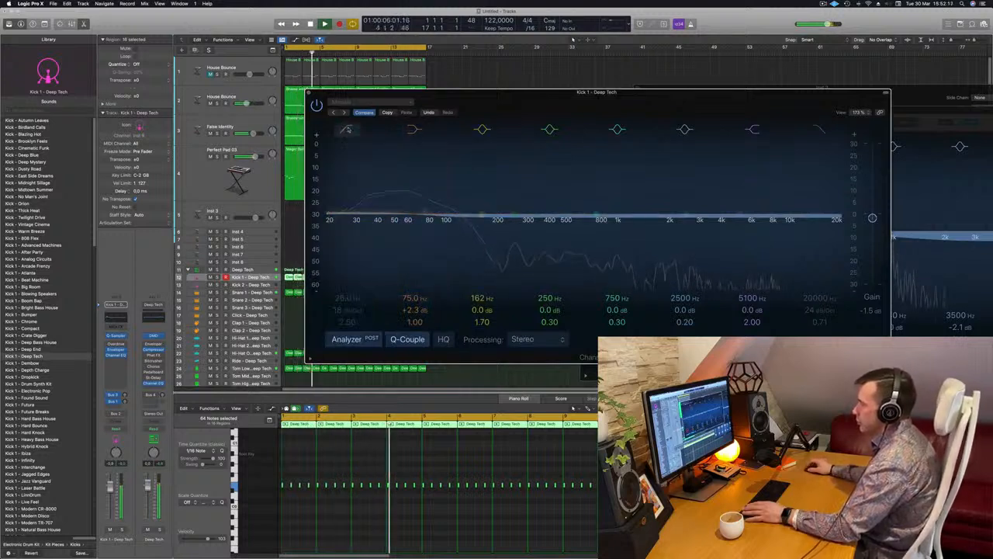
- Set the Kick 1 EQ's low shelf to +8.2 dB at 109 Hz, close the EQ and lower the kick's volume slightly
drag(415, 310, 416, 306)
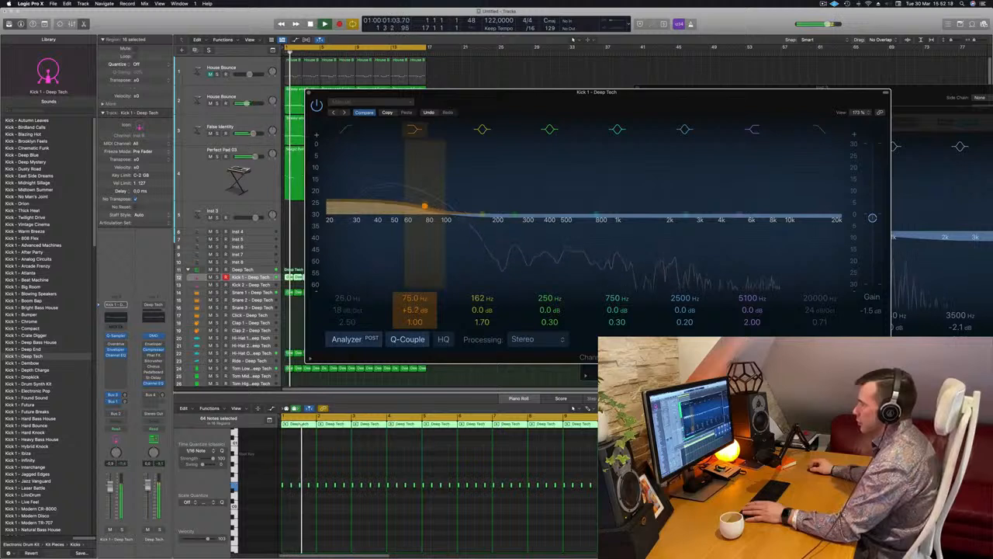
drag(424, 206, 452, 206)
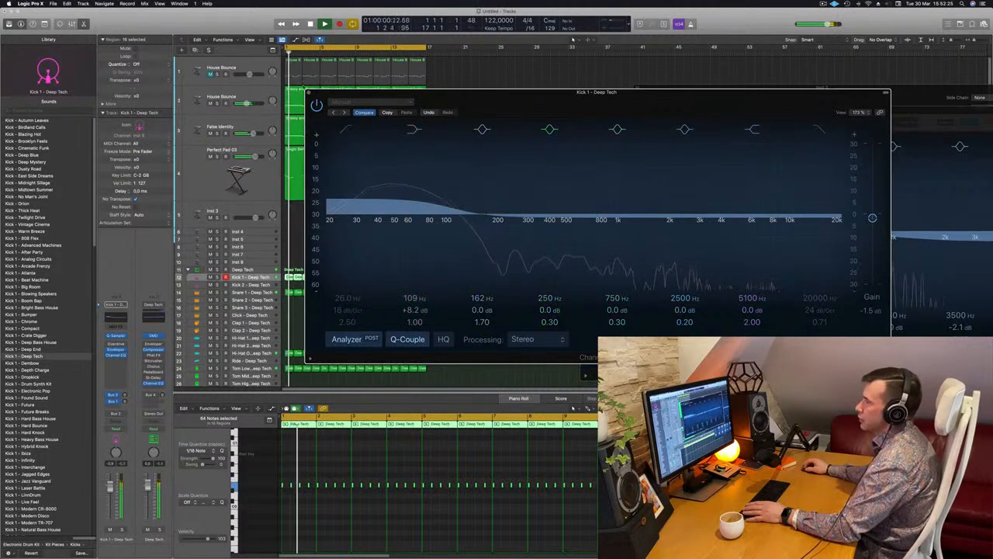
click(308, 92)
drag(111, 486, 111, 489)
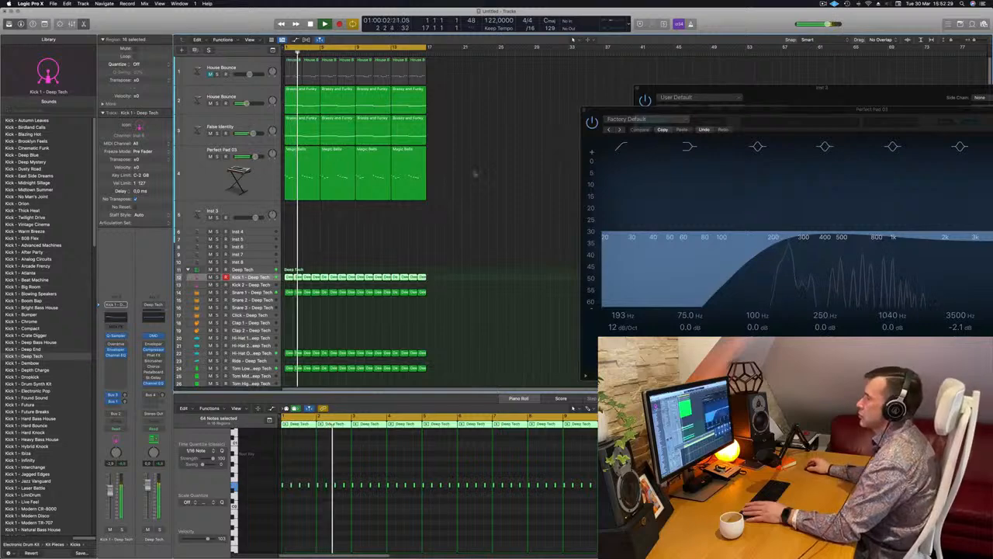
- Readjust the low-shelf gain in the duplicate bass track's Channel EQ and replay the loop with its Alchemy instrument window open
click(477, 182)
scroll(480, 181, up, 3)
scroll(481, 182, down, 3)
scroll(481, 182, up, 1)
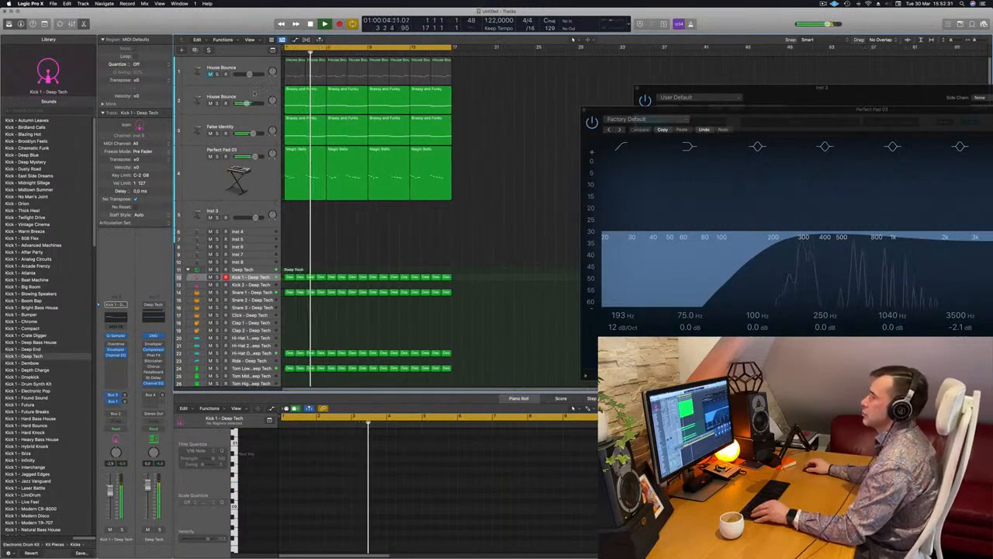
click(257, 94)
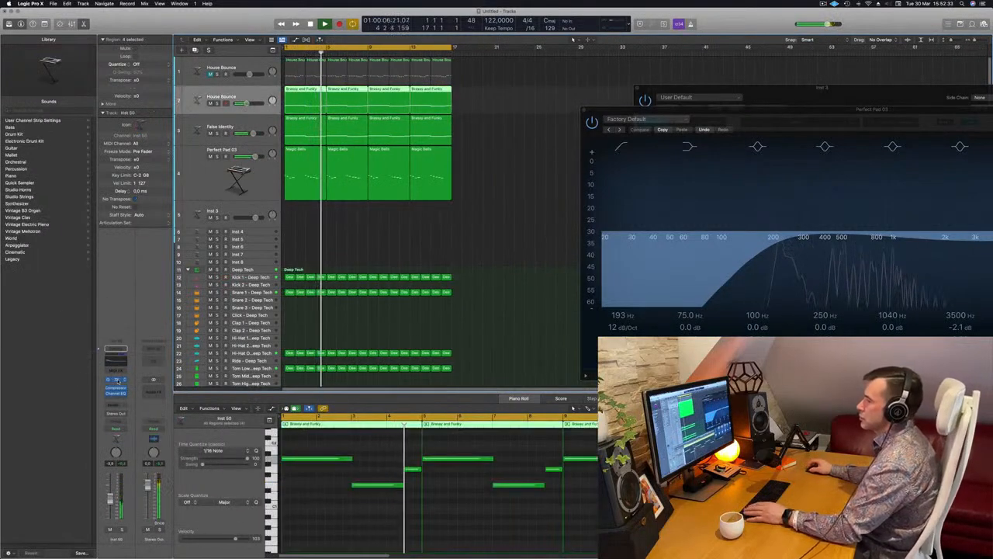
click(117, 380)
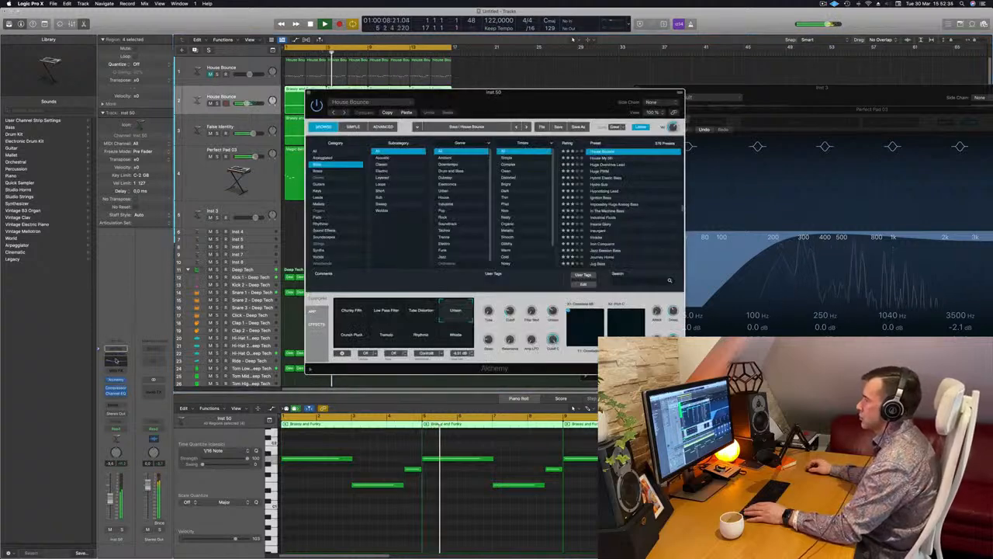
click(116, 360)
mouse_move(413, 309)
mouse_down()
mouse_move(413, 326)
mouse_move(413, 316)
mouse_up()
click(309, 93)
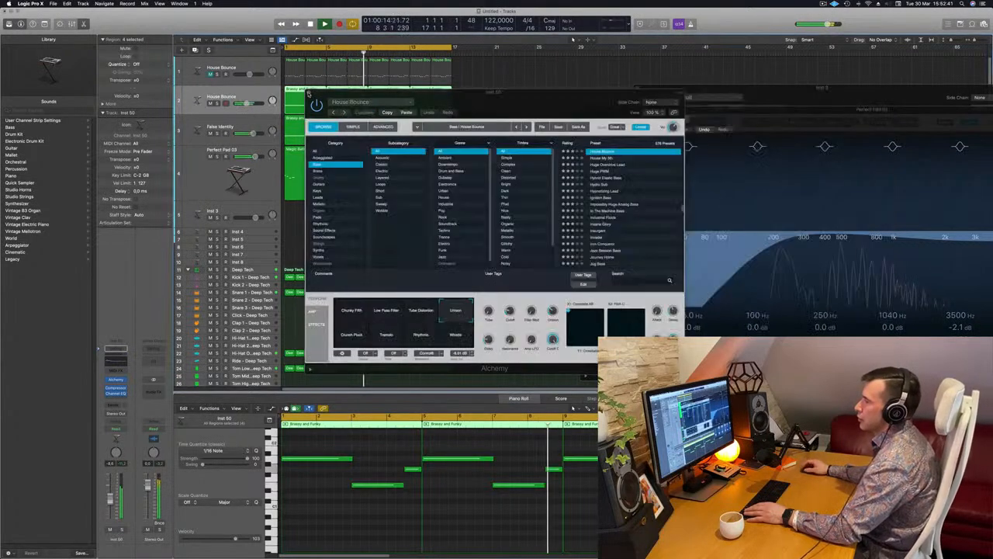
drag(466, 106, 648, 134)
key(space)
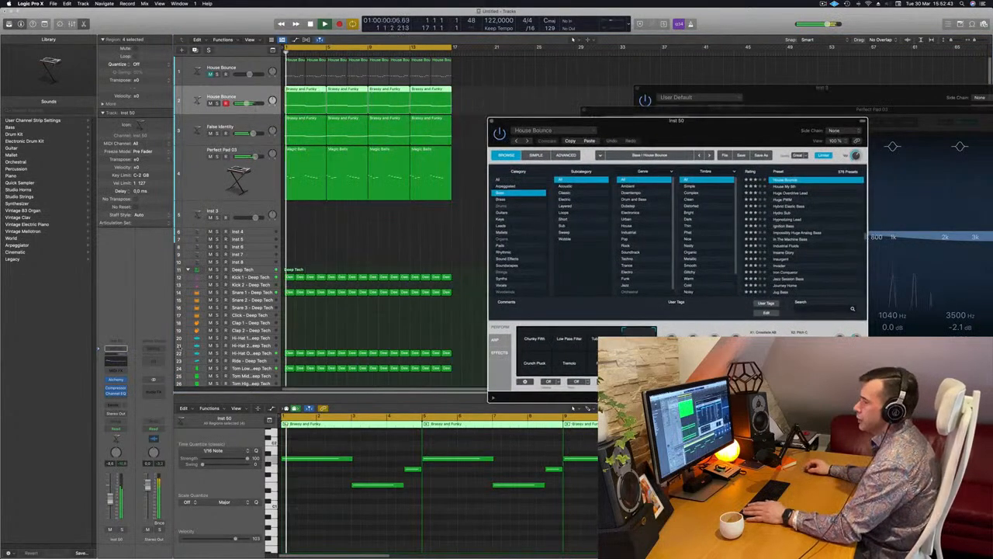
- Replay the loop from the beginning to check the bass, and close the House Bounce Alchemy window
key(space)
click(117, 379)
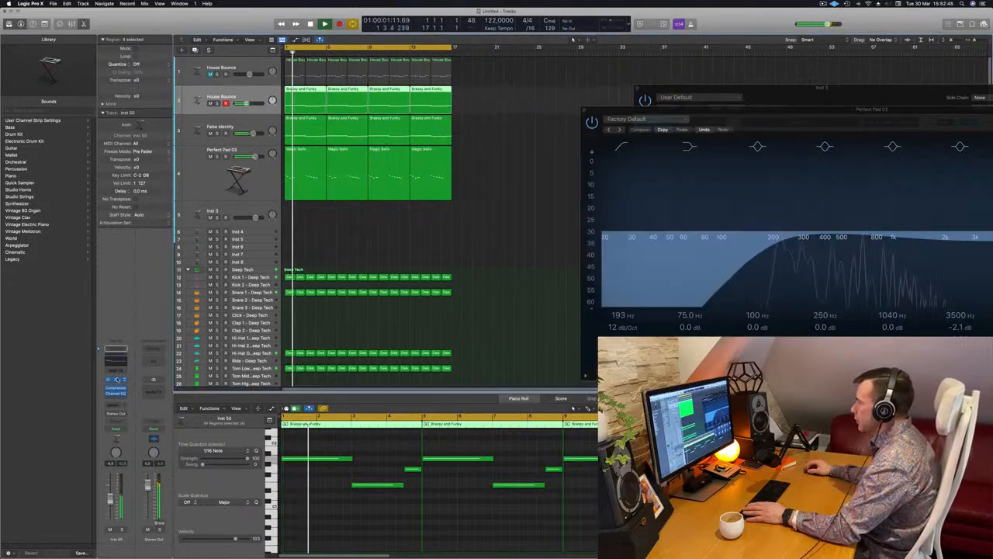
click(117, 379)
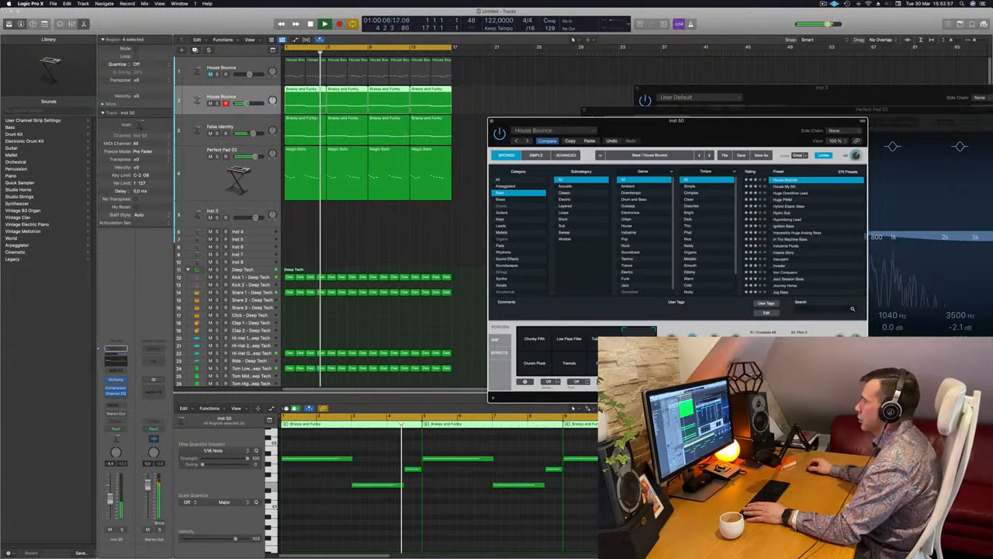
key(space)
key(Return)
key(space)
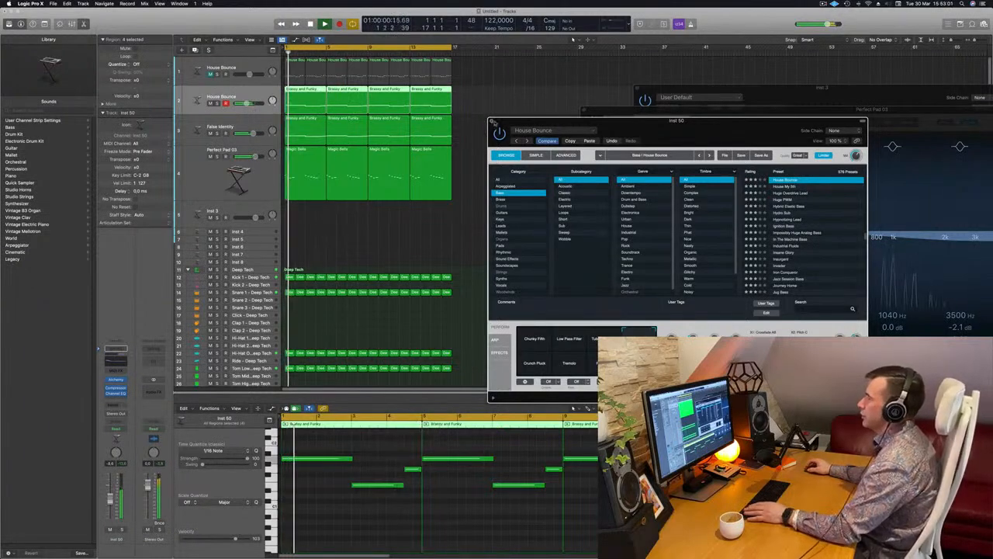
key(super+w)
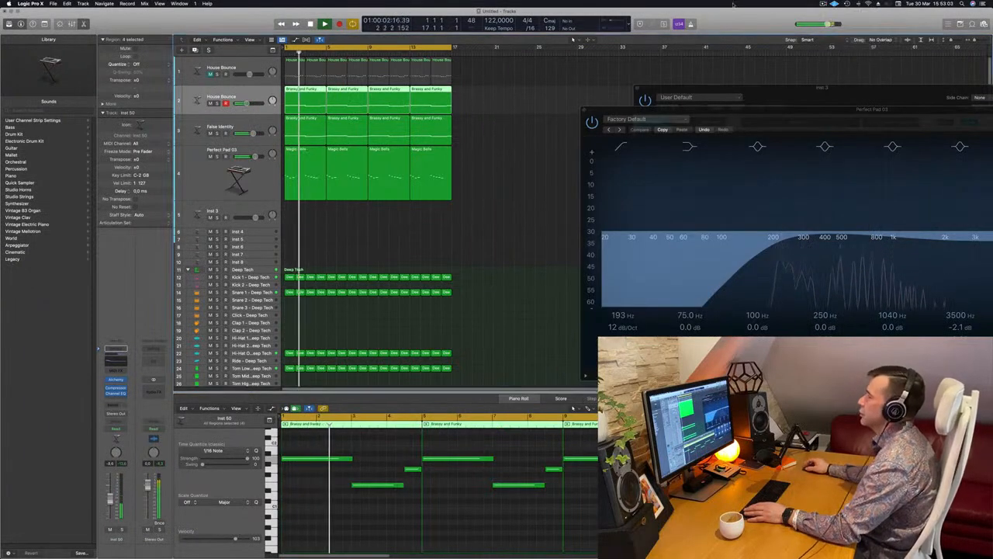
- Open Alchemy on the empty Inst 3 track and load the 80s Fantasy preset from the Brass category
click(449, 222)
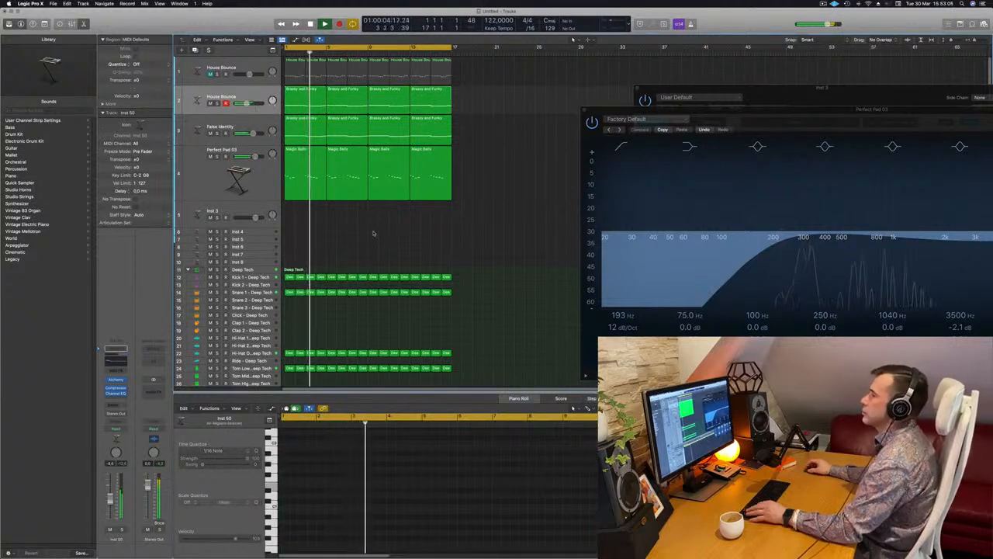
scroll(373, 233, up, 2)
scroll(374, 233, down, 1)
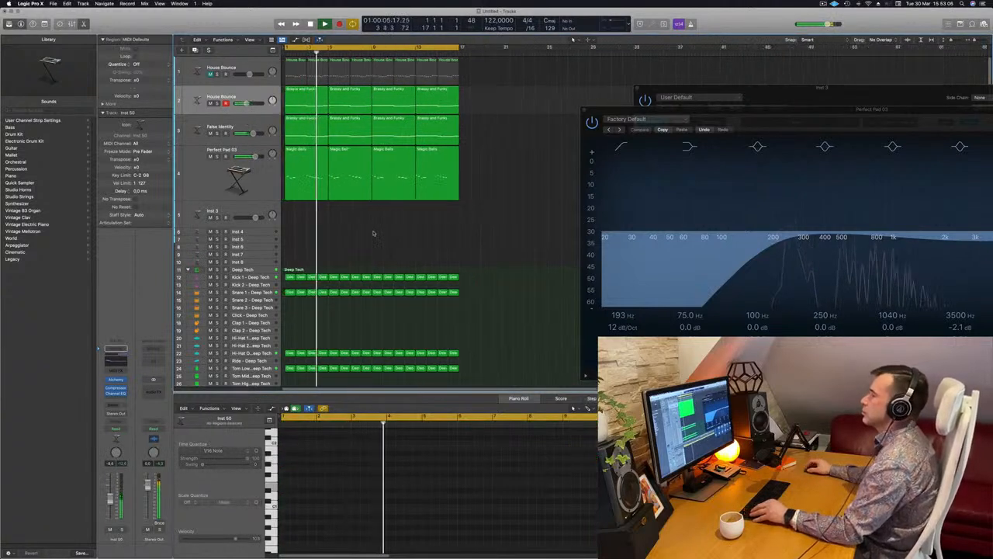
click(257, 208)
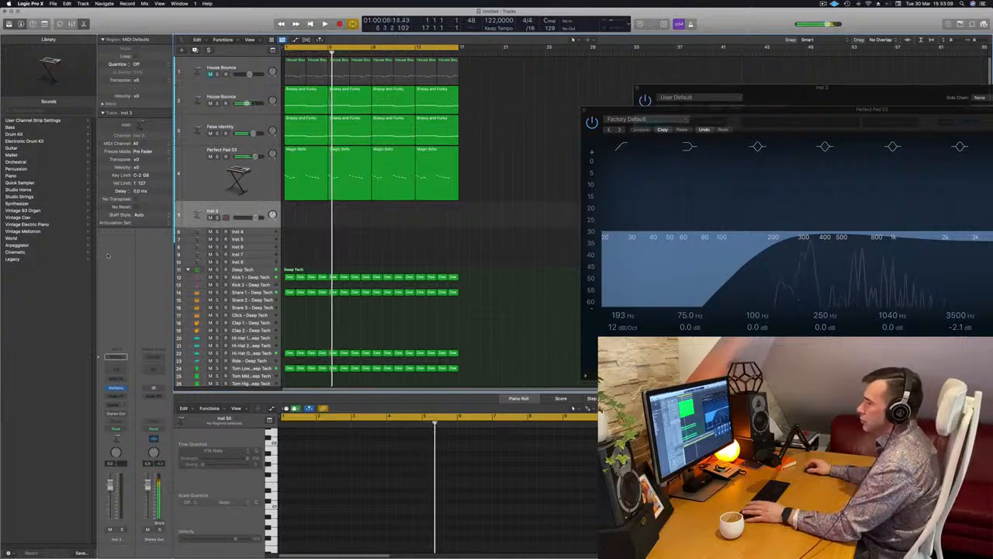
click(116, 389)
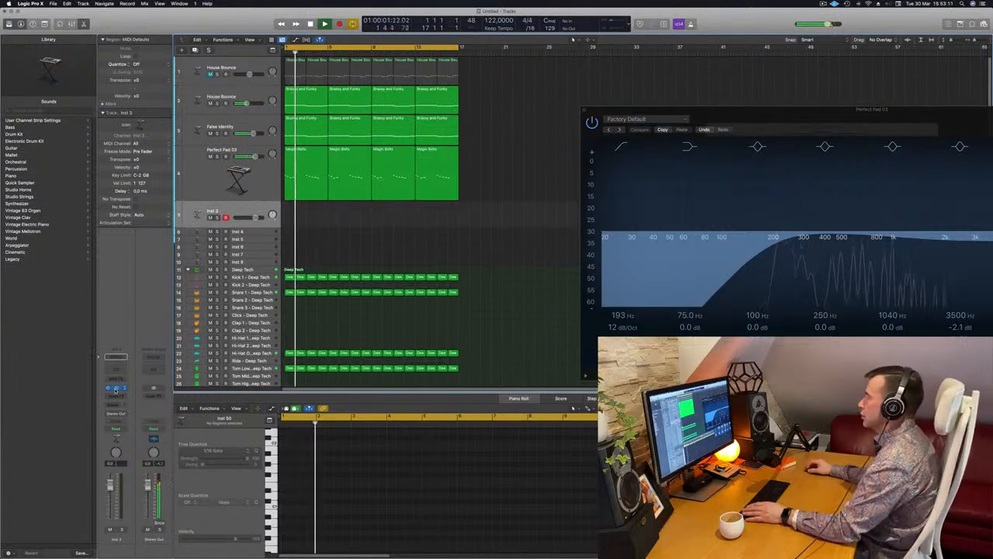
click(115, 389)
drag(825, 101, 531, 152)
click(351, 218)
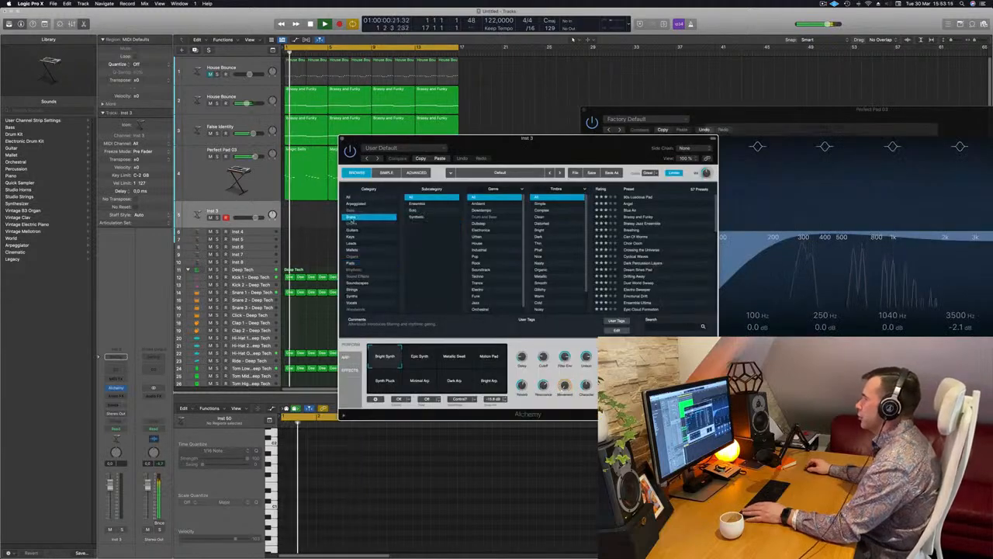
click(641, 198)
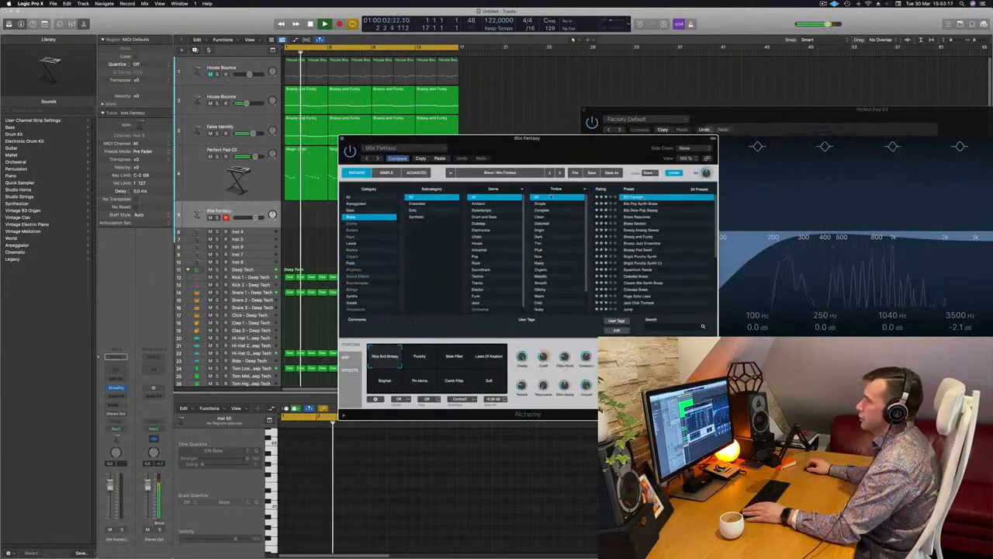
- Add a Bus 7 send to the 80s Fantasy track
click(116, 405)
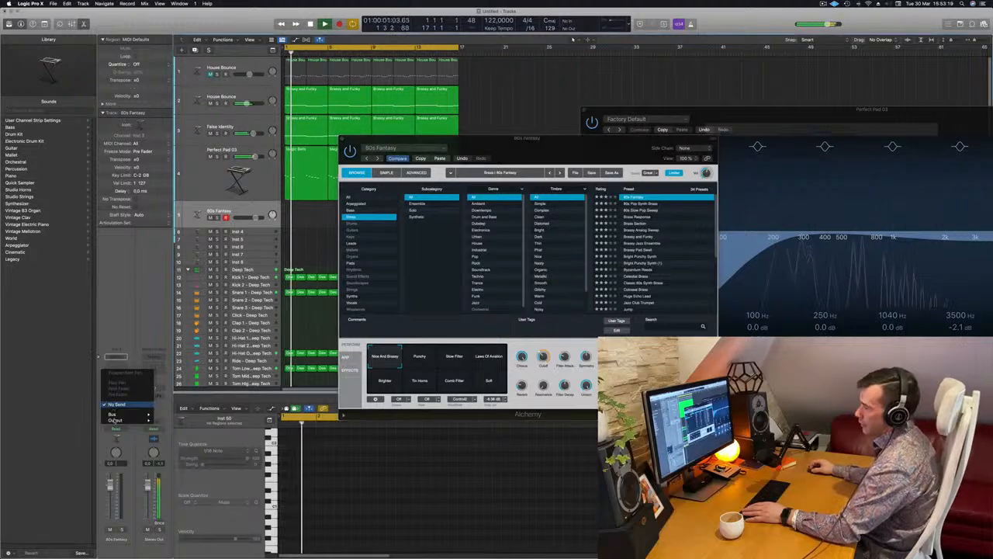
mouse_move(116, 414)
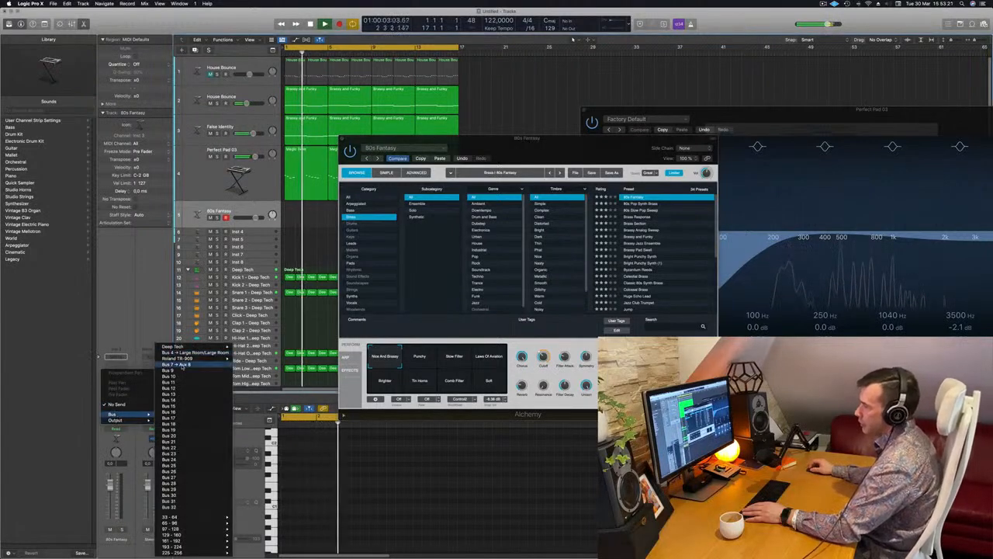
click(182, 367)
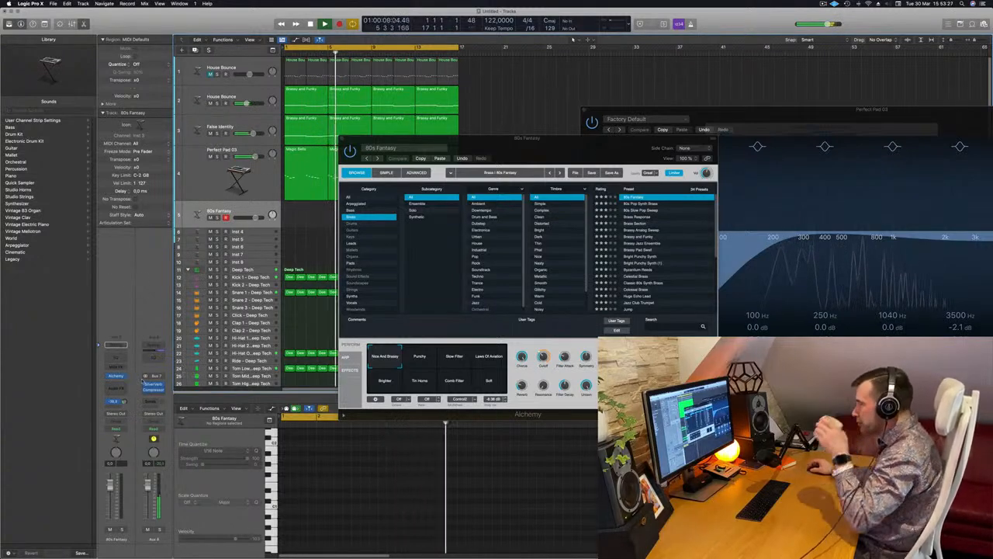
- Open the Musical Typing keyboard and rearrange it and the plug-in windows so the 80s Fantasy track can be played
drag(420, 139, 604, 134)
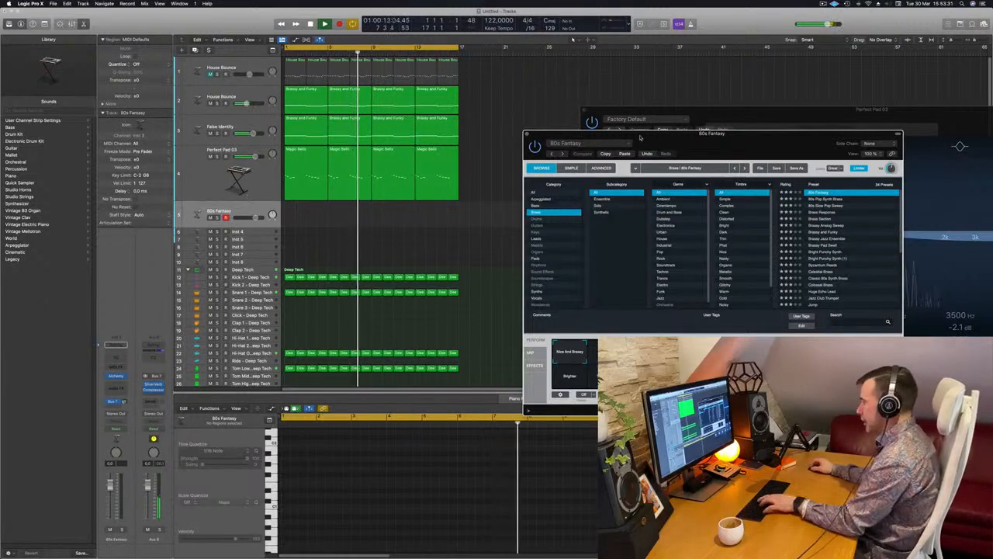
key(super+k)
drag(852, 107, 606, 296)
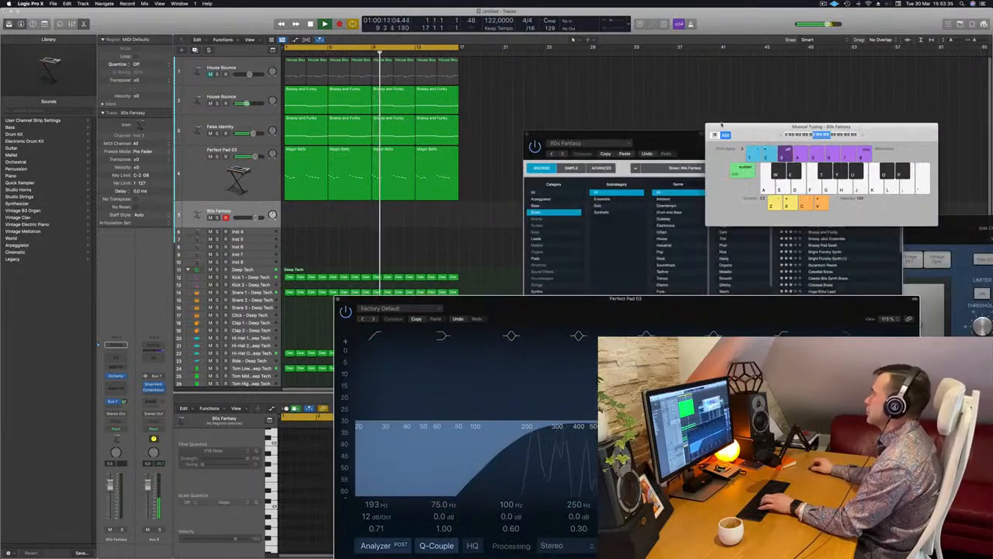
drag(802, 123, 503, 127)
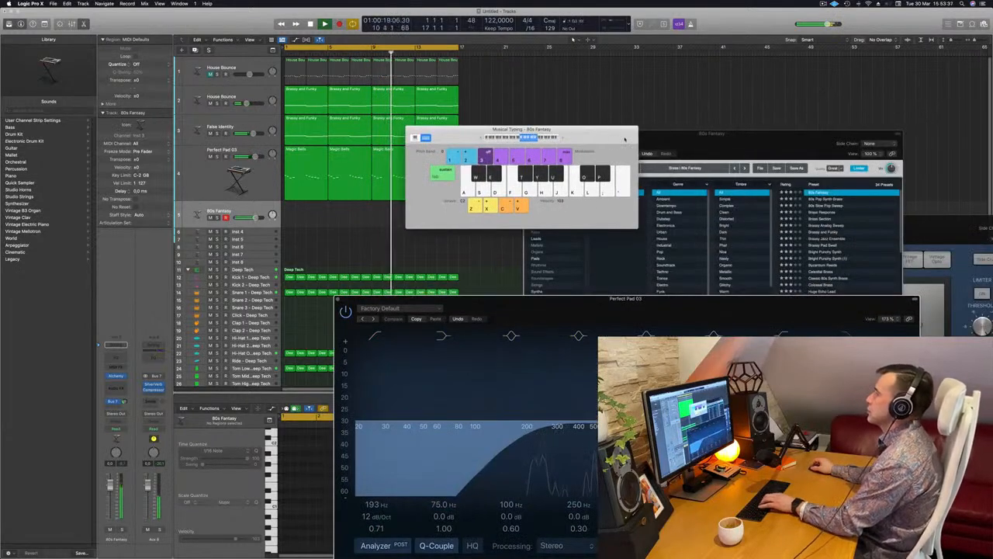
drag(617, 141, 655, 93)
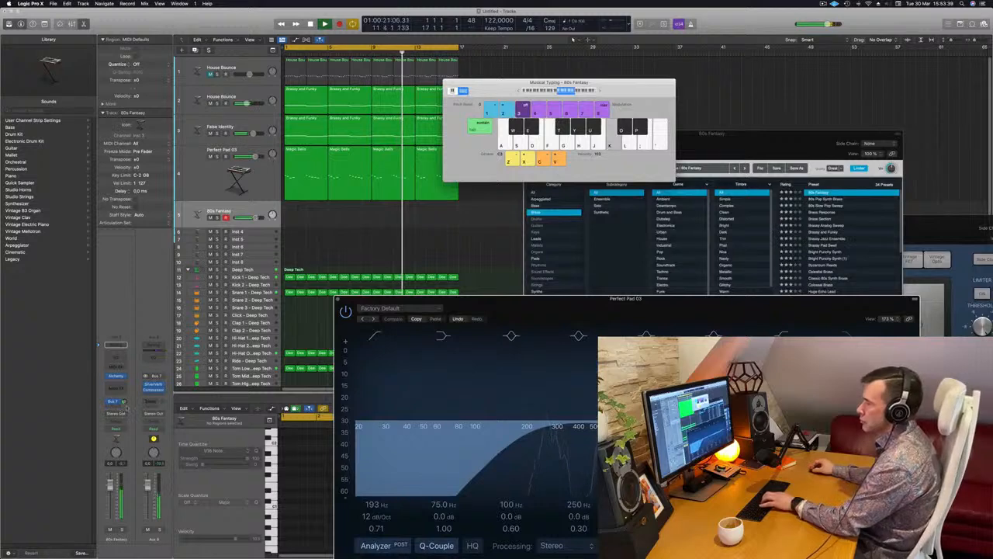
- Adjust the 80s Fantasy track's Bus 7 send level while playing test notes
key(h)
drag(124, 401, 125, 402)
key(j)
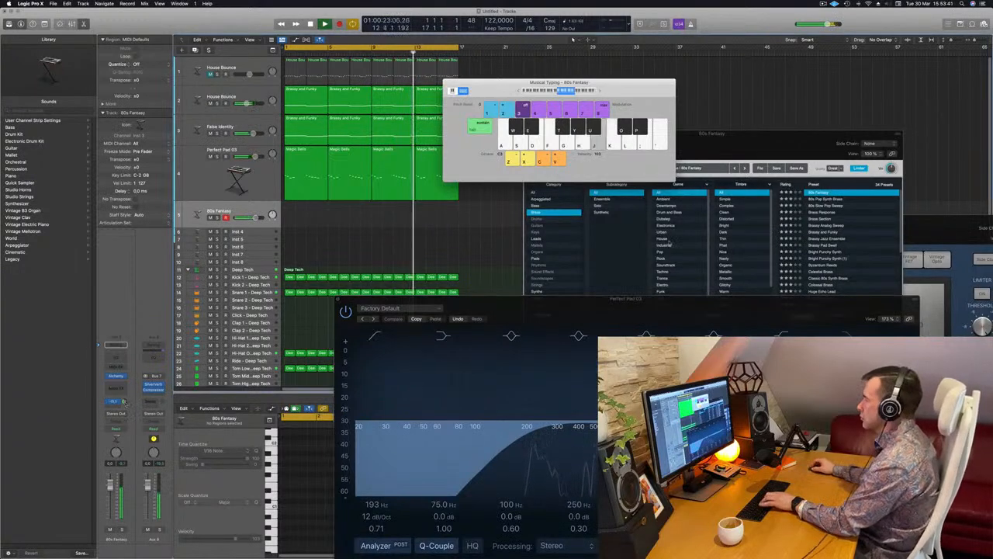
- Choose Alchemy's Punchy performance variation for 80s Fantasy and lower the track's volume
drag(749, 149, 728, 156)
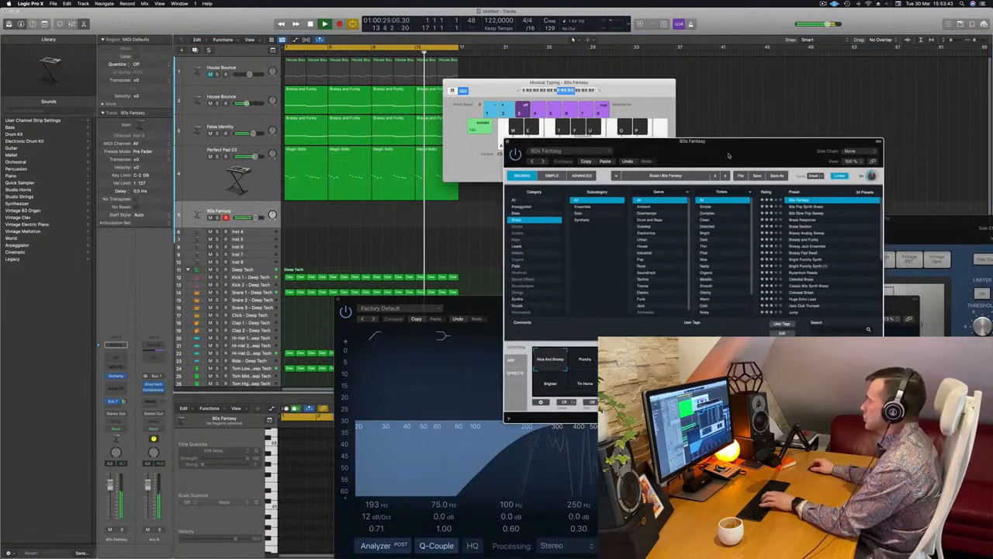
click(585, 360)
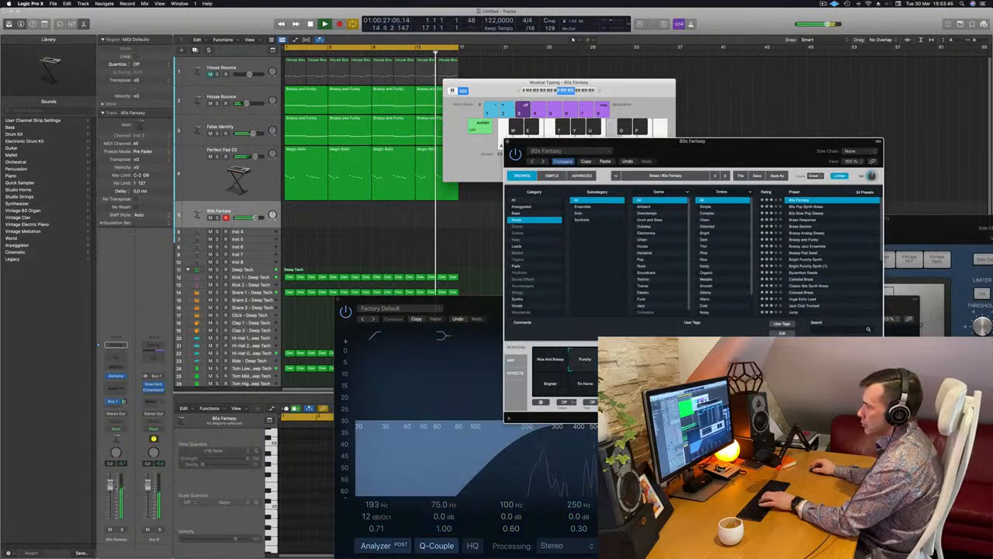
drag(110, 489, 110, 501)
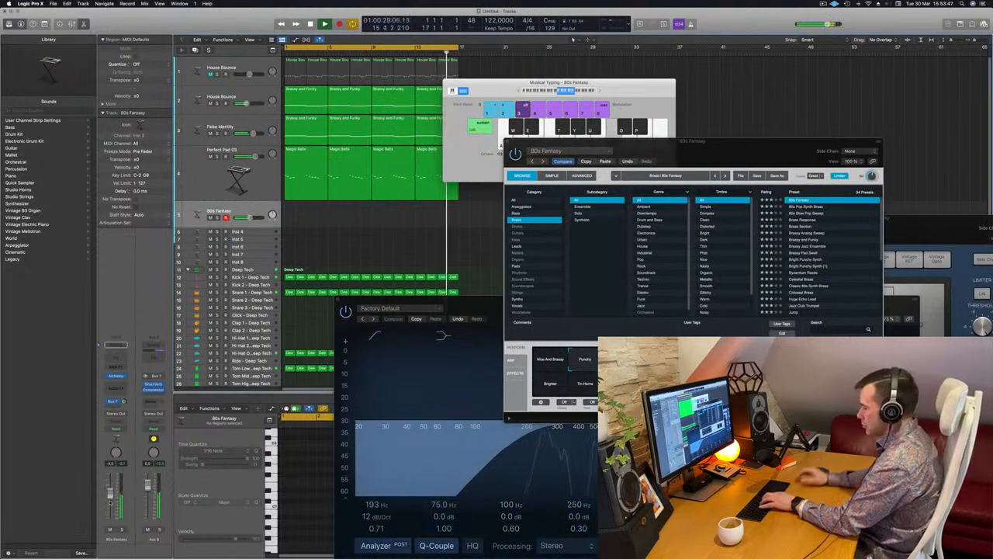
- Rehearse a melody with the 80s Fantasy sound on the Musical Typing keyboard over the playing loop
key(apostrophe)
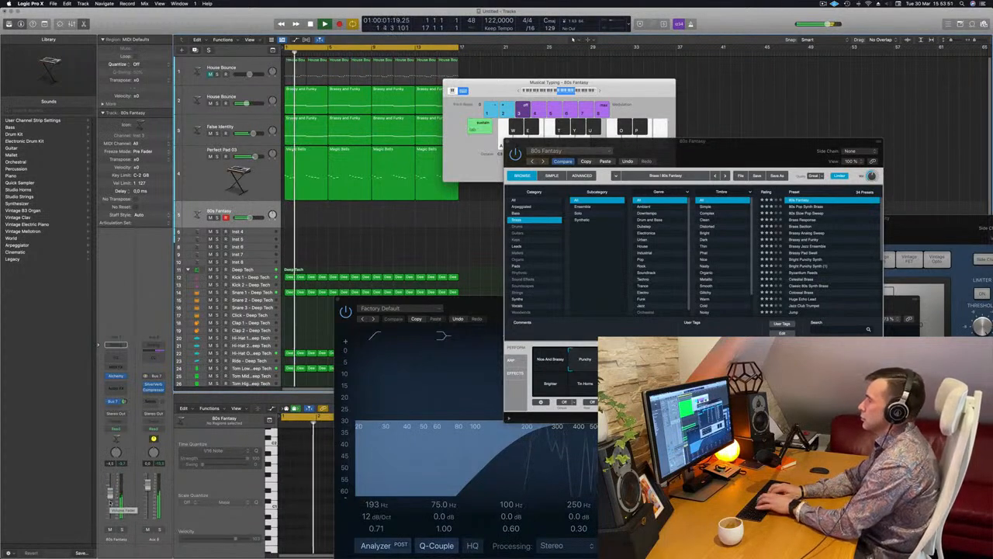
key(semicolon)
key(d)
key(f)
key(g)
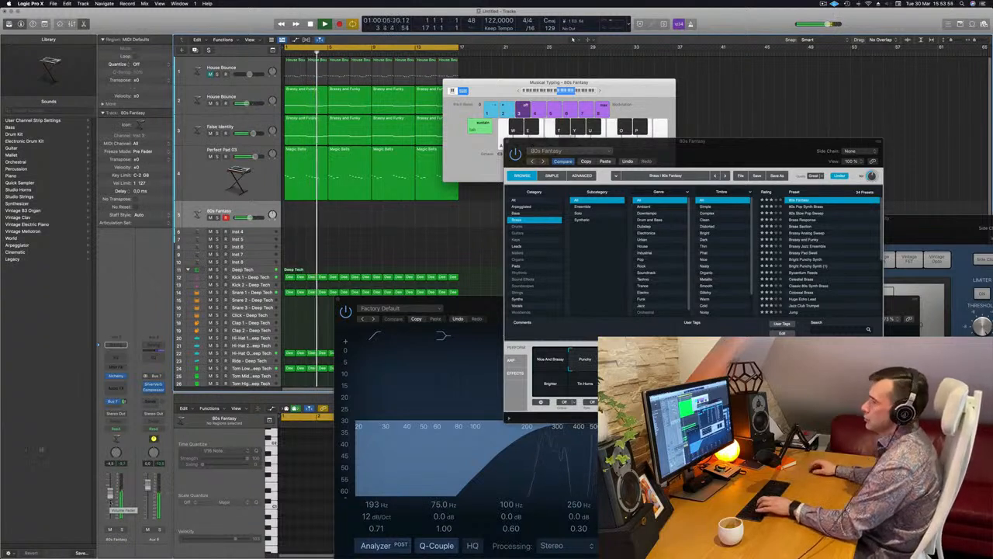
key(f)
key(d)
key(d)
key(f)
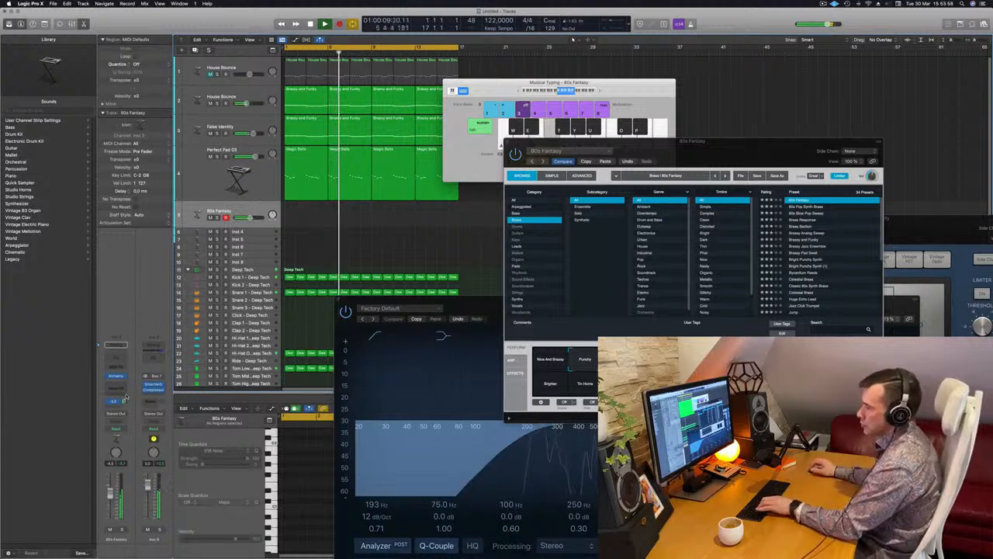
key(k)
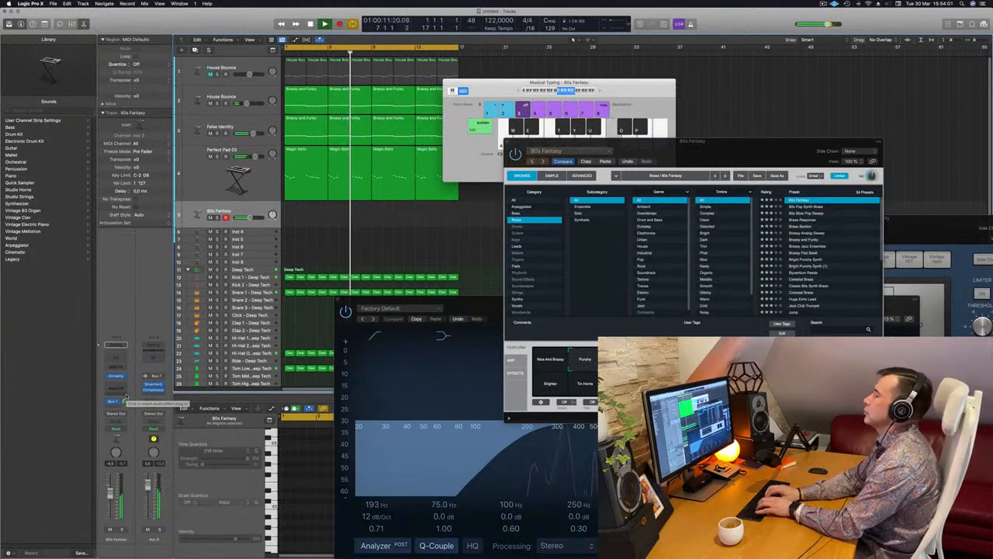
key(f)
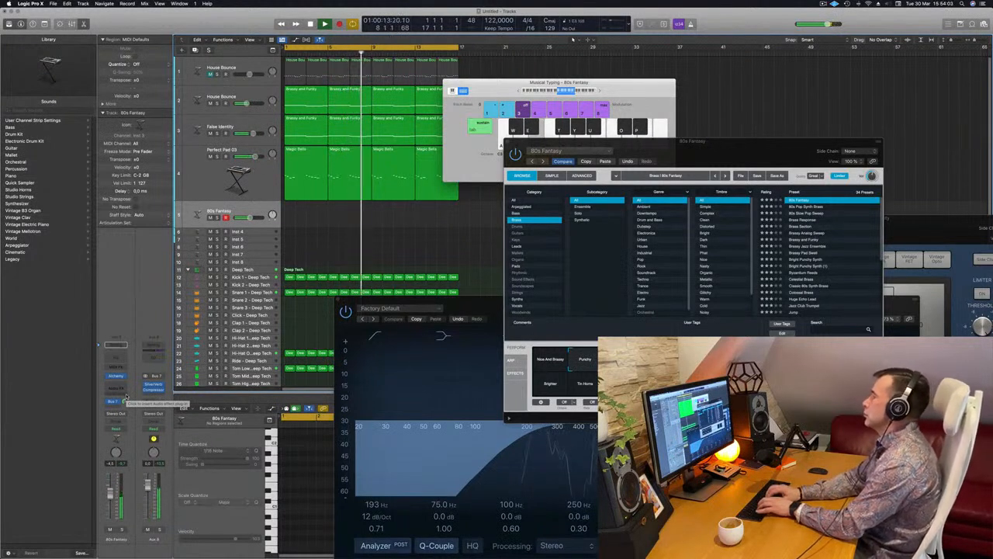
key(semicolon)
key(k)
key(l)
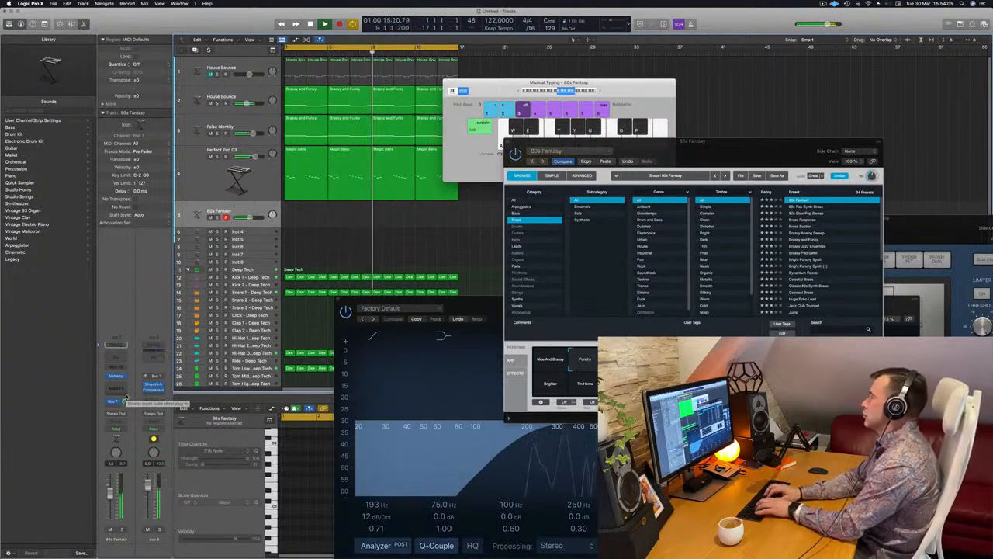
key(f)
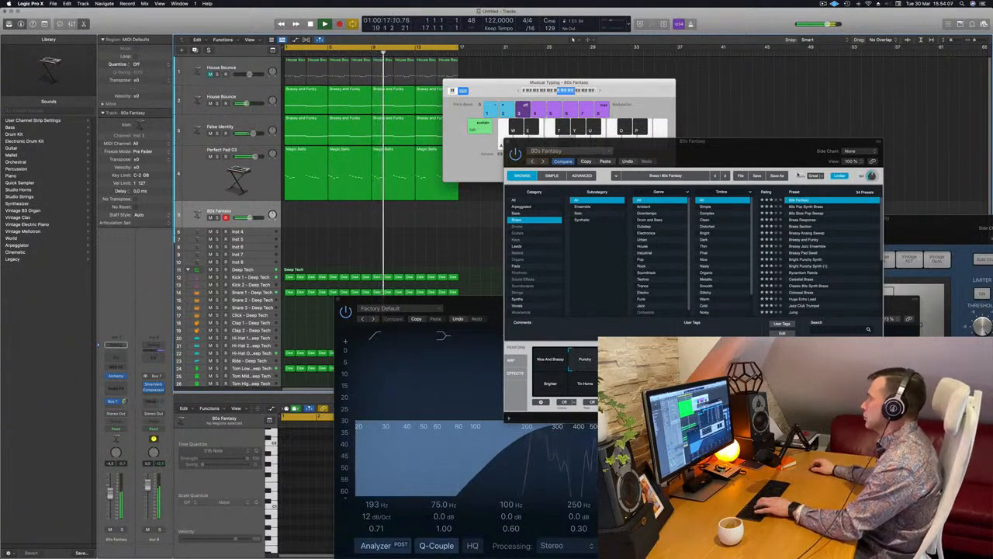
- Audition the Brassy Analog Sweep and 80s Pop Synth Brass presets, and return to 80s Fantasy
drag(810, 162, 788, 159)
key(f)
click(786, 232)
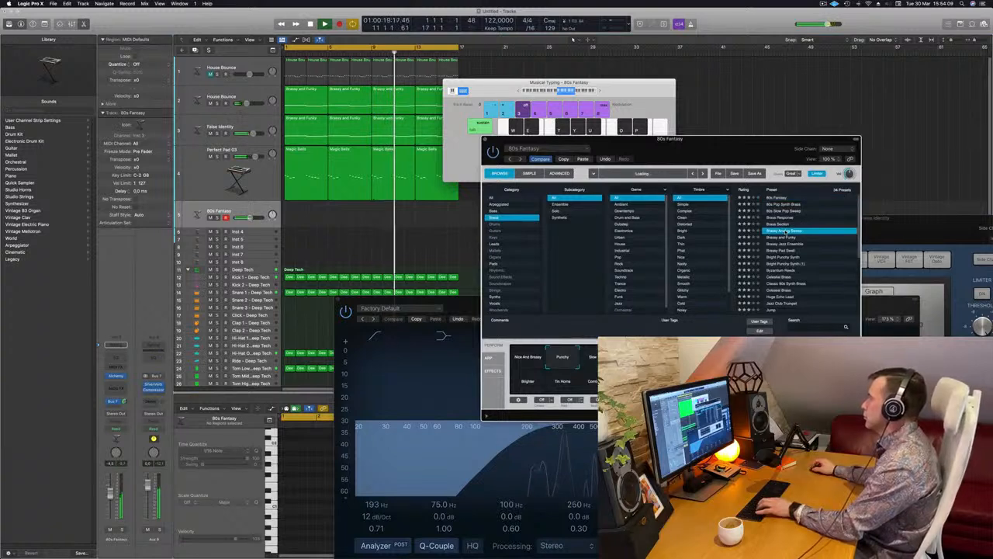
key(f)
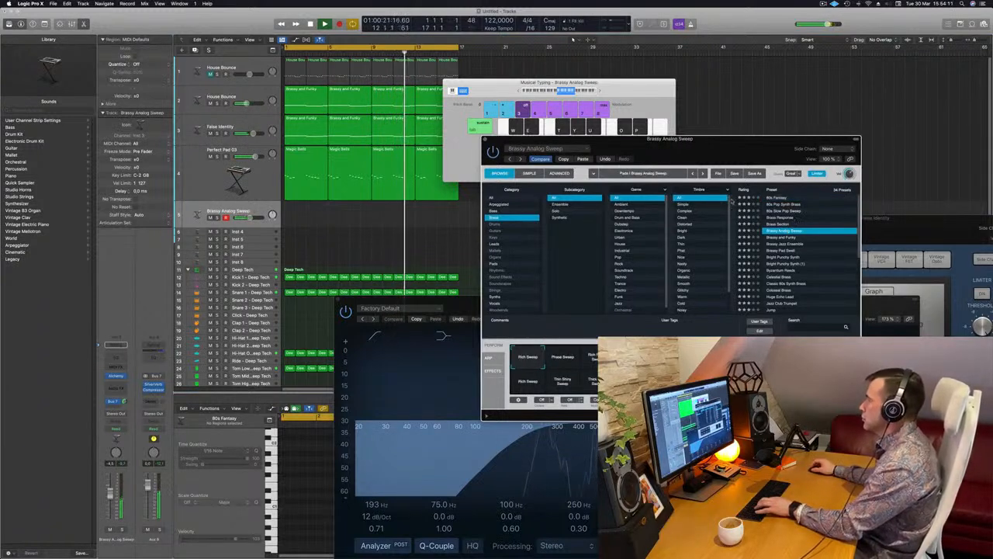
click(779, 205)
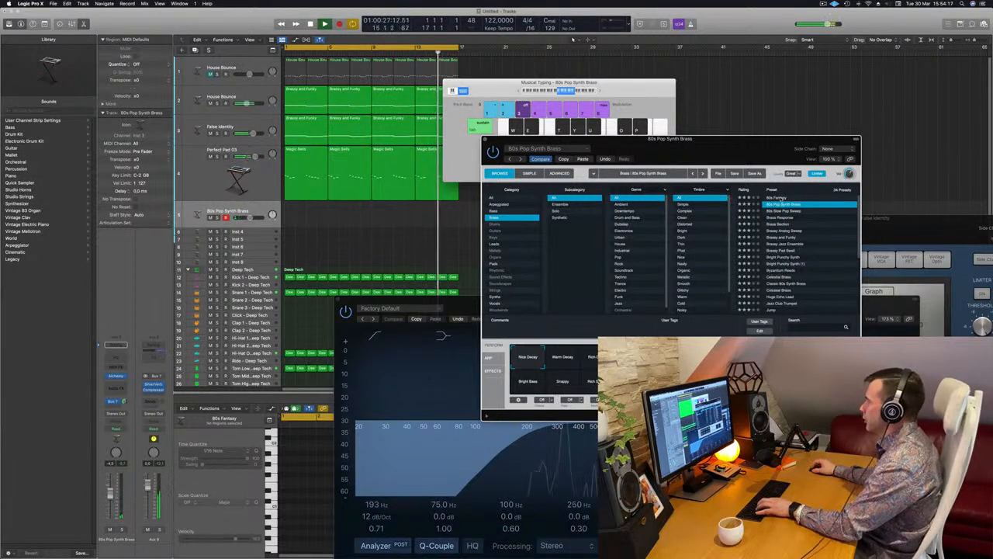
click(780, 198)
- Record a melody with Musical Typing on the 80s Fantasy track over the loop's first four bars, and stop the transport
drag(761, 163, 834, 140)
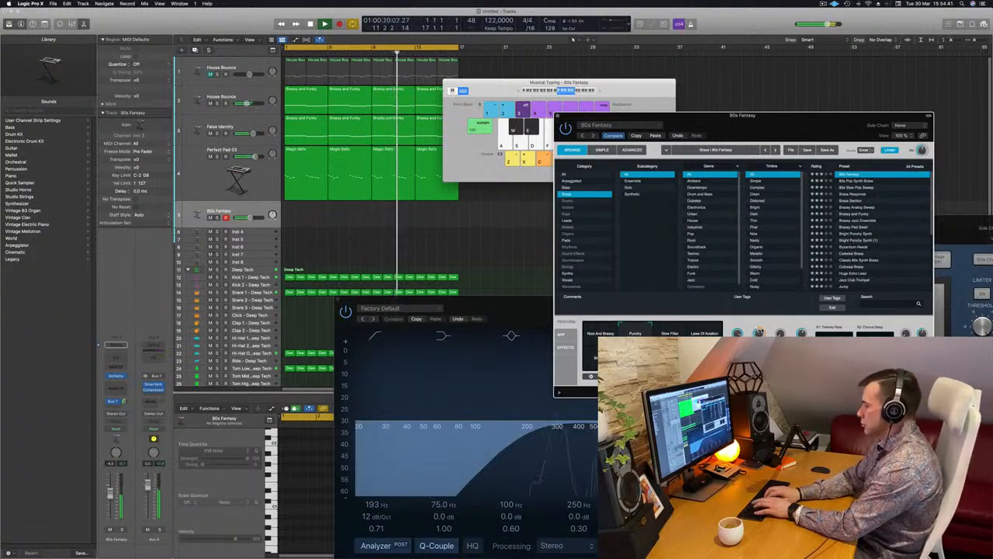
key(r)
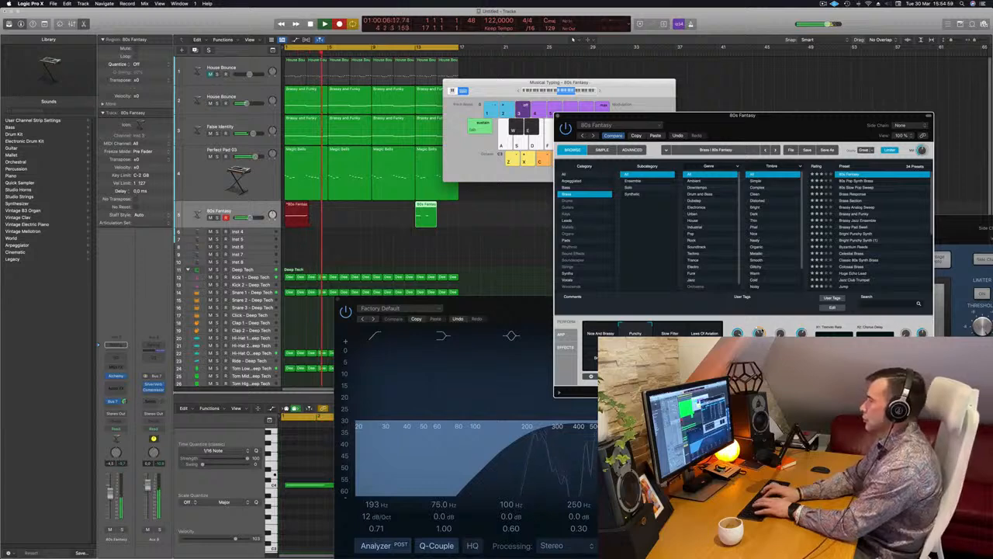
key(space)
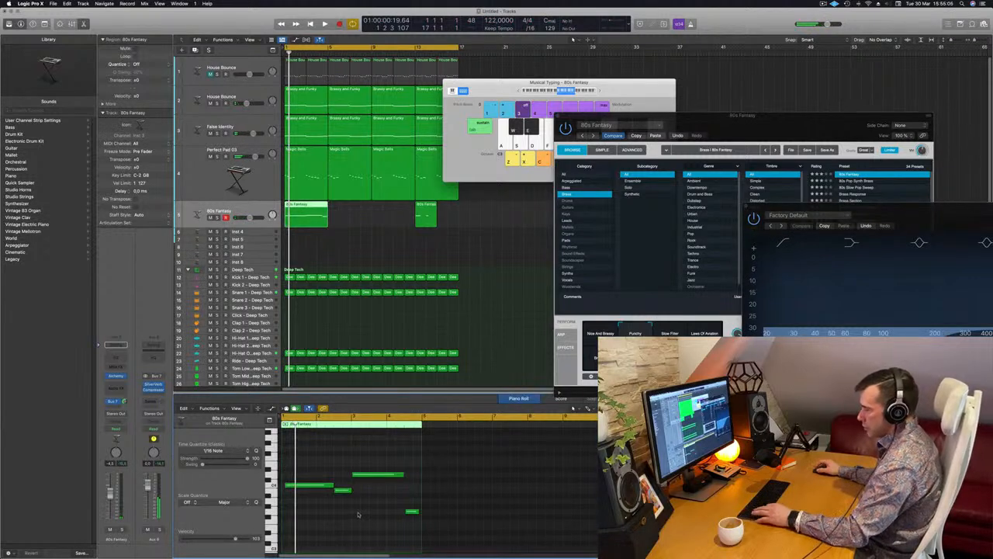
- Quantize all notes of the recorded 80s Fantasy melody to 1/16 notes, and clear the note selection
key(super+a)
click(331, 470)
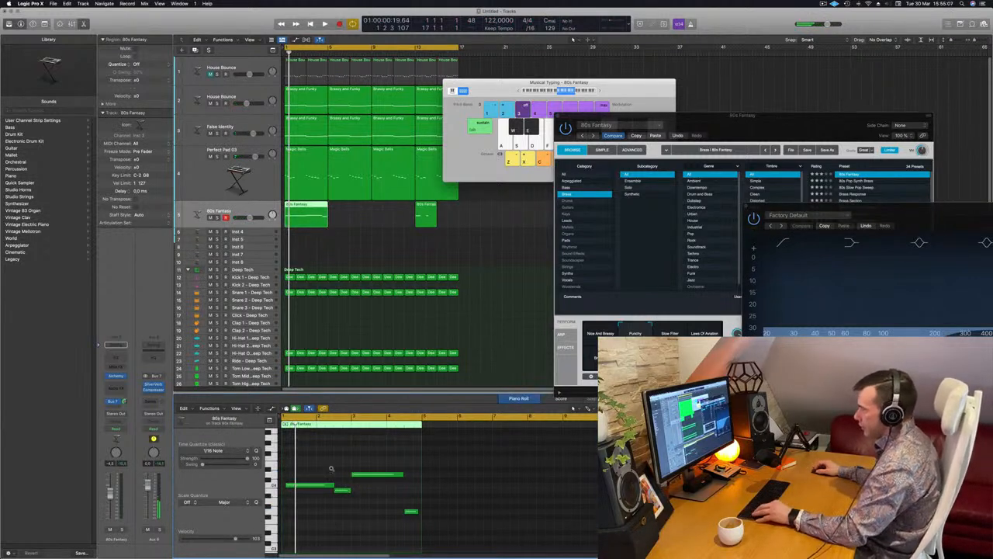
- Check the first note's length in the 80s Fantasy melody, and delete the leftover 80s Fantasy region near bar 13
scroll(332, 469, up, 3)
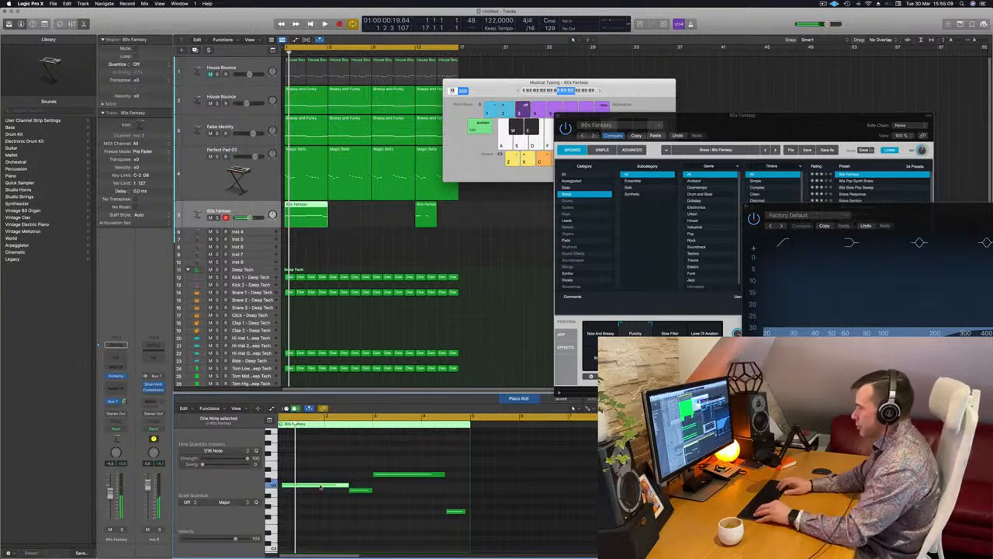
scroll(312, 503, left, 1)
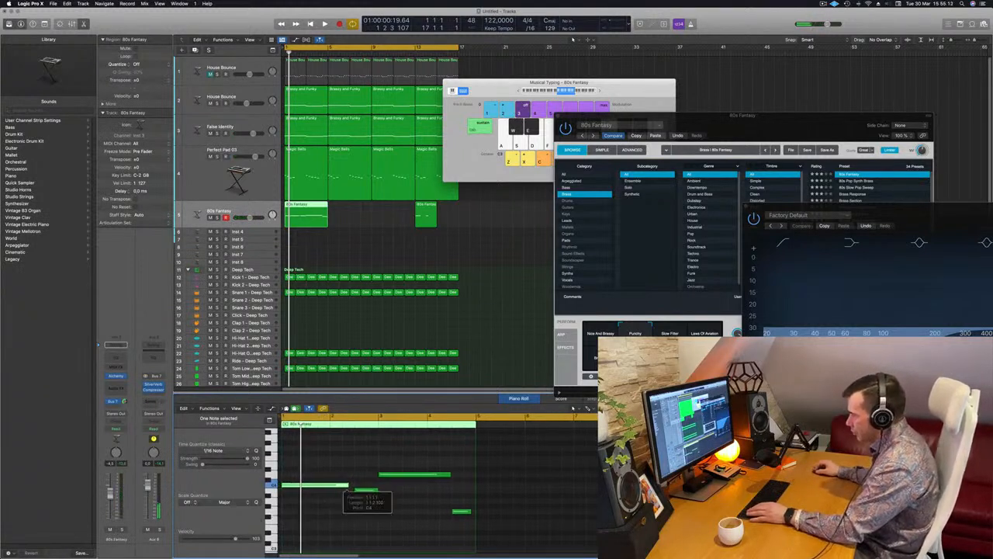
click(382, 513)
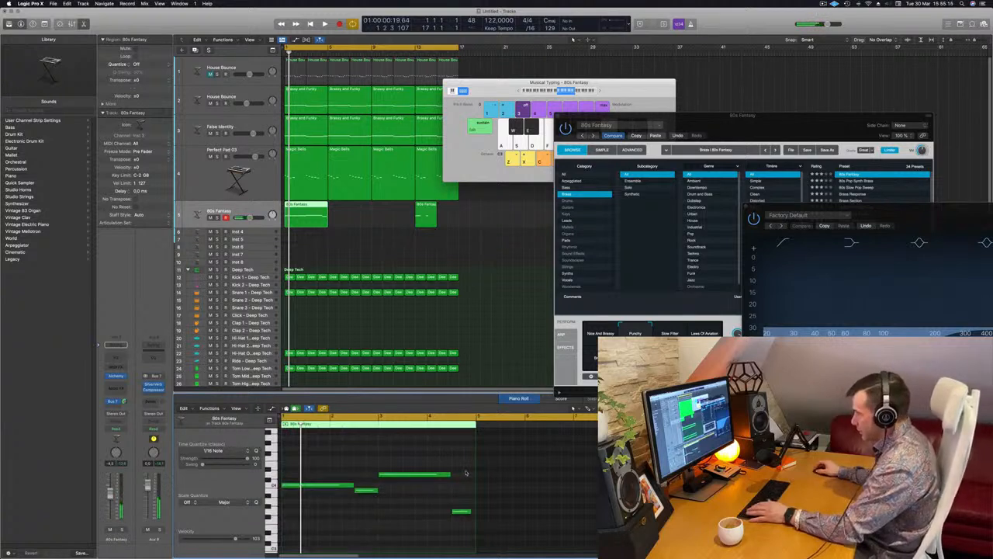
click(426, 218)
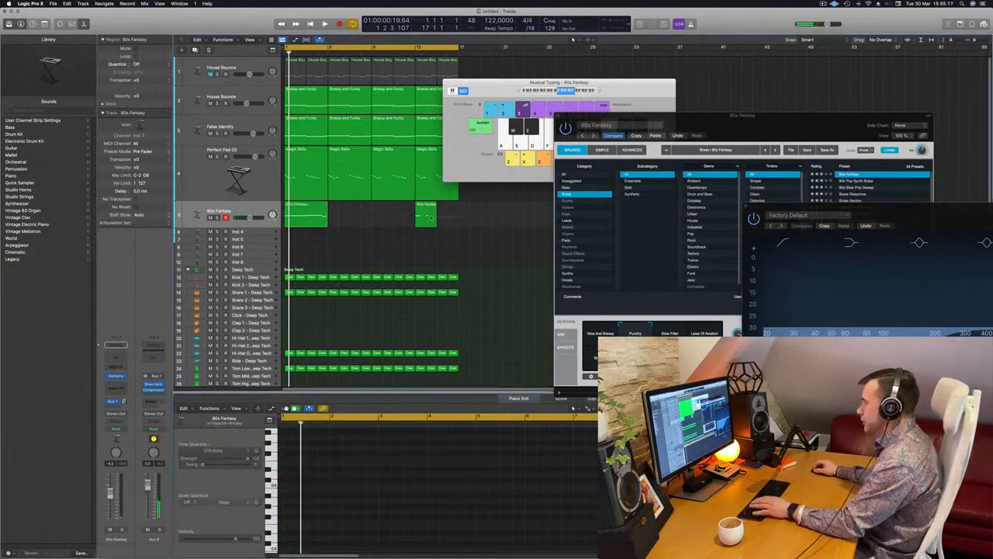
key(Delete)
click(317, 220)
key(space)
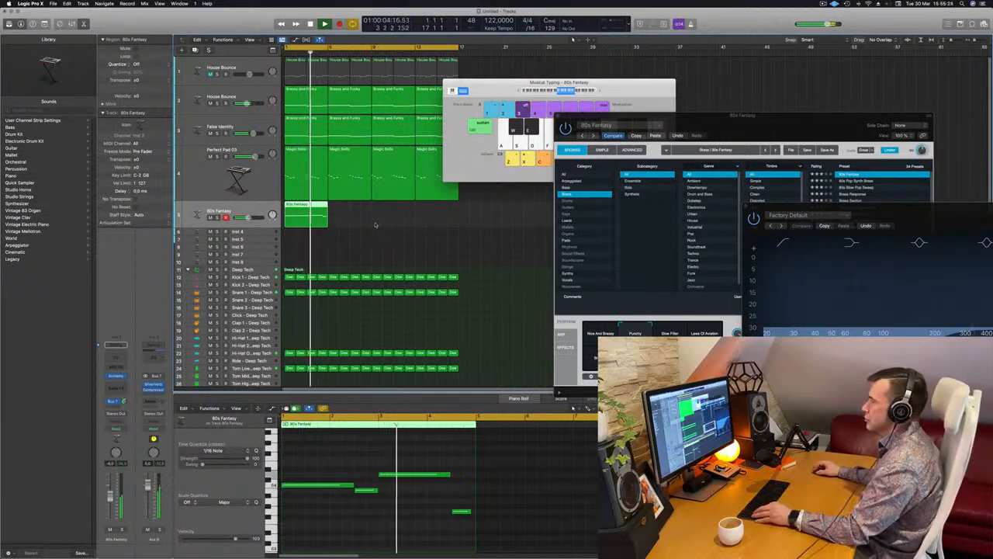
- Copy the four-bar 80s Fantasy region to bar 5, join both into one eight-bar region, and hide Musical Typing
scroll(376, 225, down, 4)
scroll(376, 225, down, 1)
scroll(362, 217, up, 4)
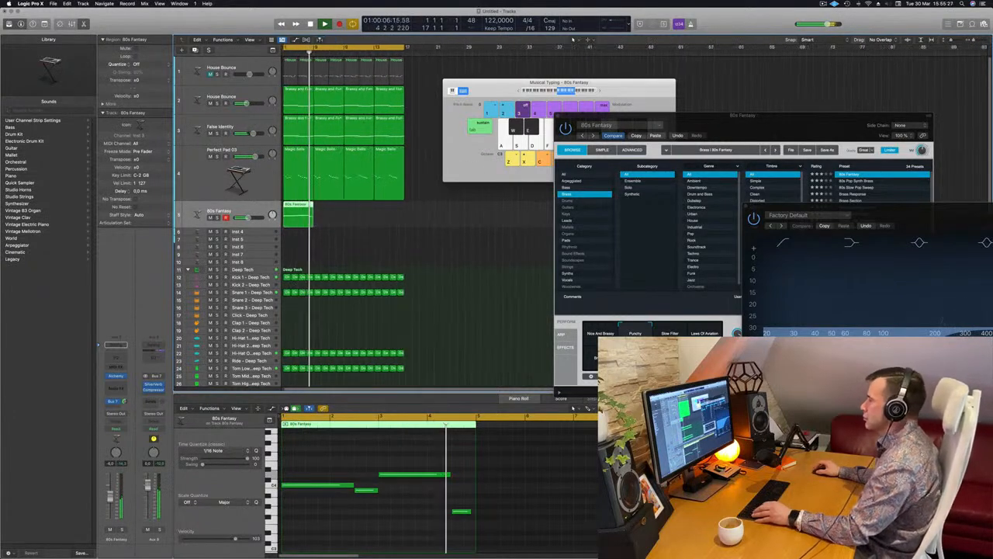
scroll(361, 218, down, 2)
drag(296, 214, 273, 220)
key(super+k)
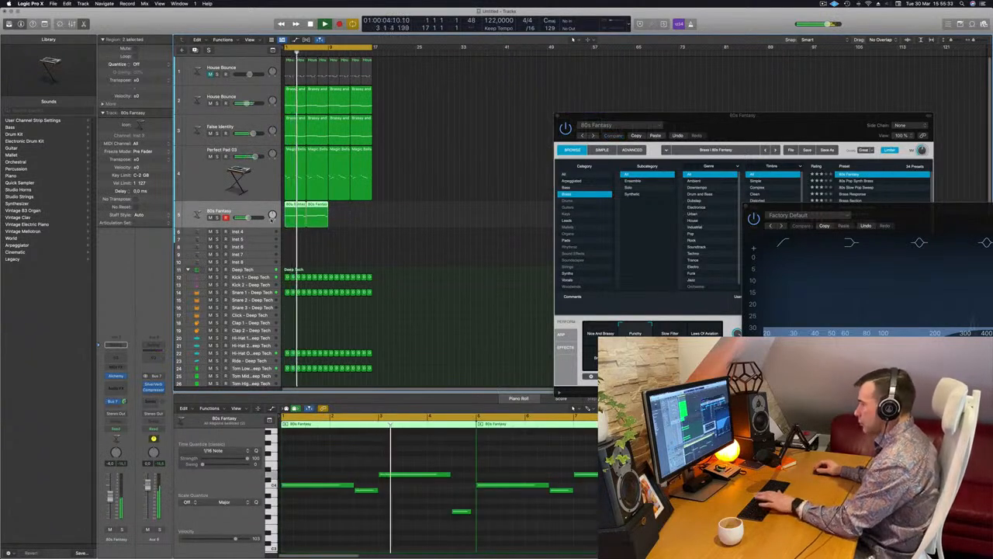
key(super+j)
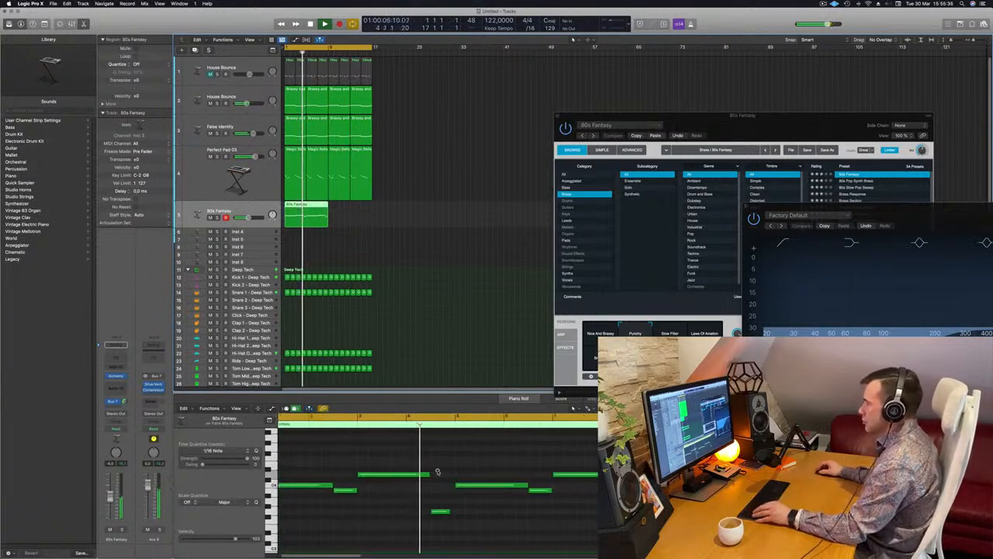
- In the second half of the joined 80s Fantasy melody, swap the pitches of the short second note and the long third note
scroll(448, 469, left, 3)
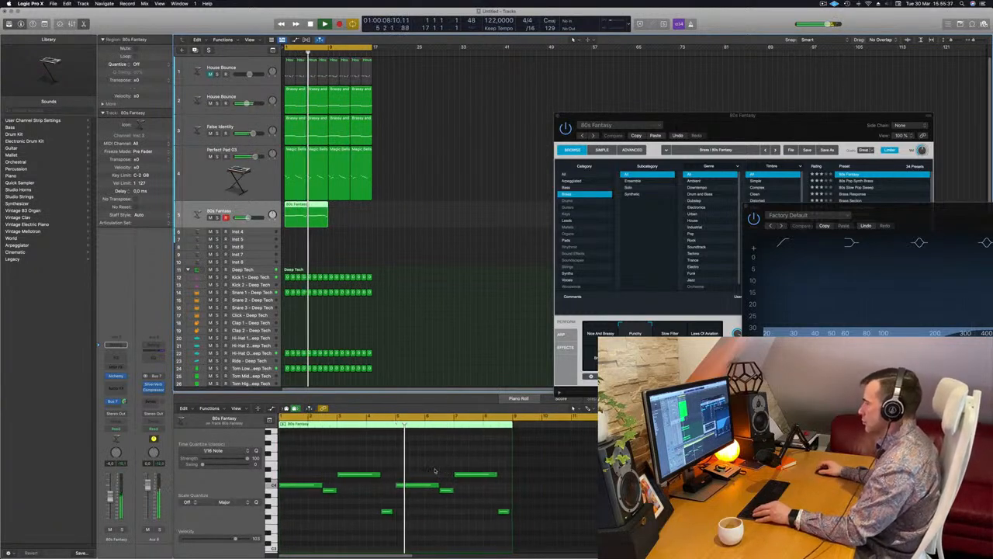
scroll(436, 470, right, 2)
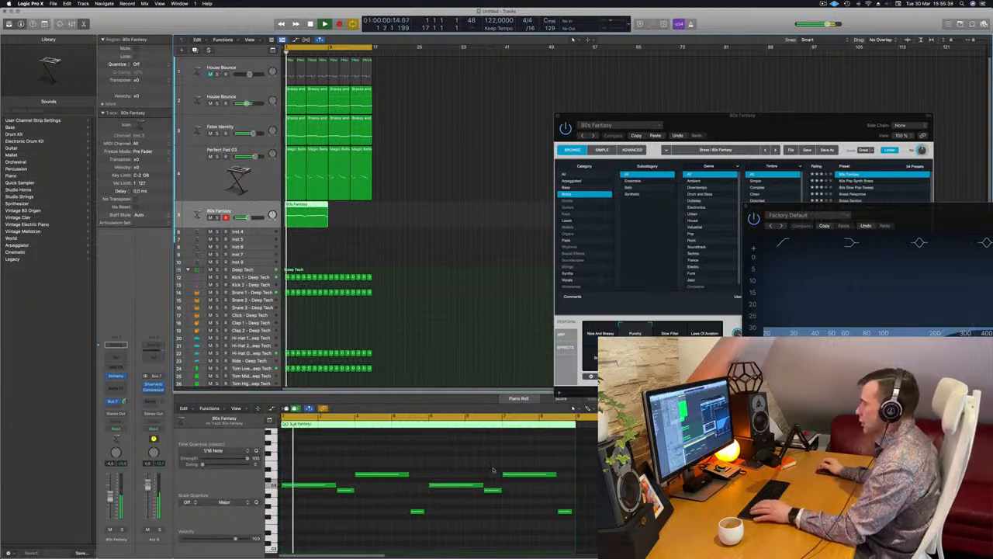
click(493, 490)
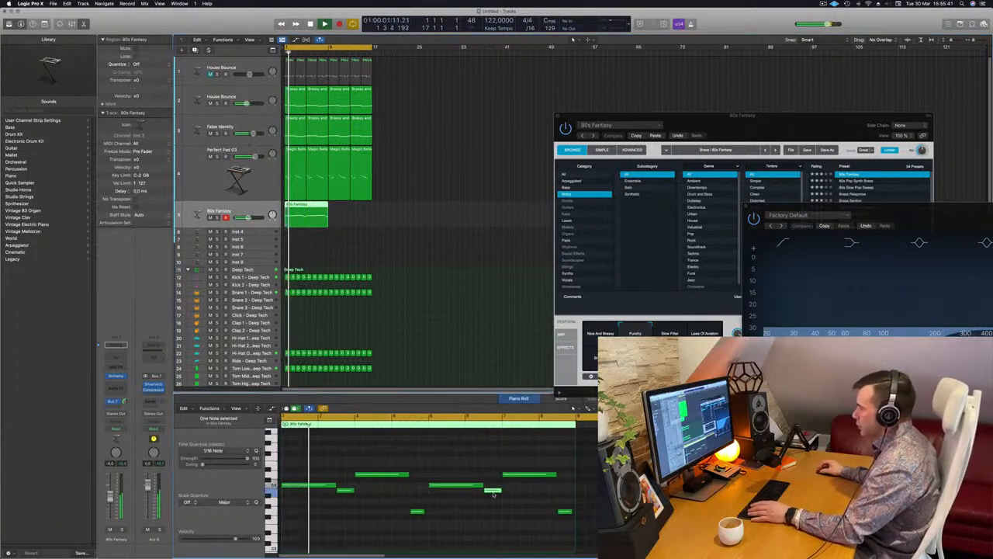
key(alt+shift+Up)
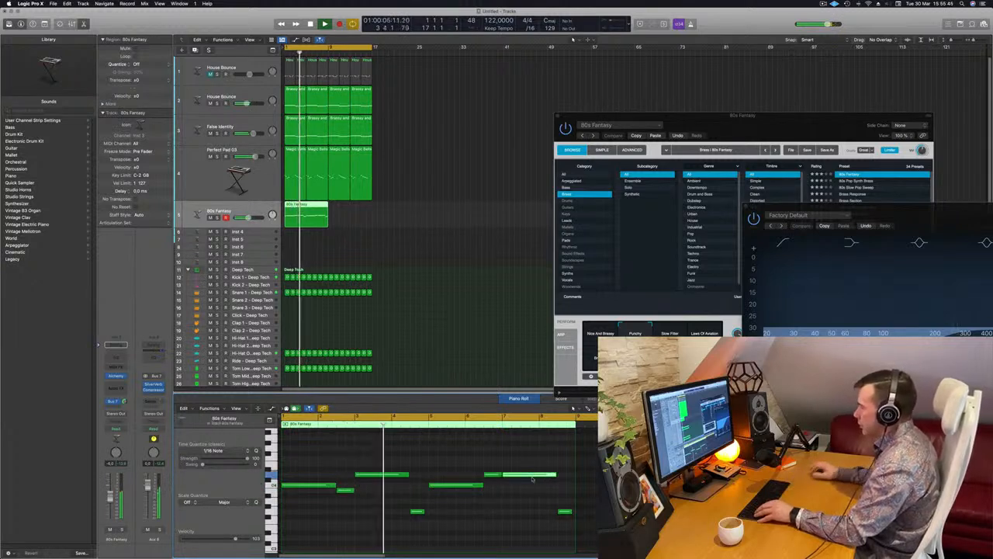
click(533, 475)
key(alt+shift+Down)
key(alt+Up)
key(alt+Up)
key(alt+Up)
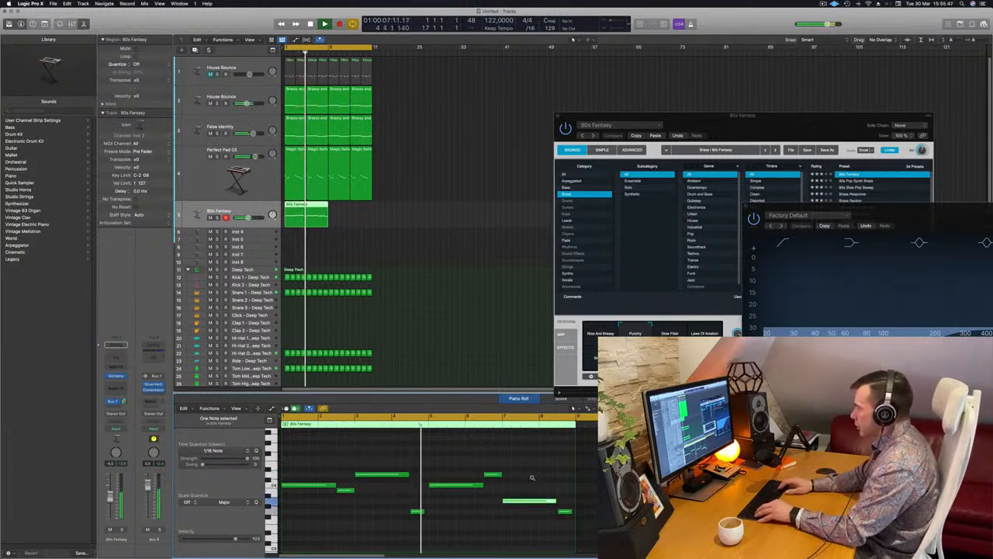
- Listen to the edited melody over the loop, and copy the eight-bar 80s Fantasy region to bar 9
click(468, 242)
click(308, 204)
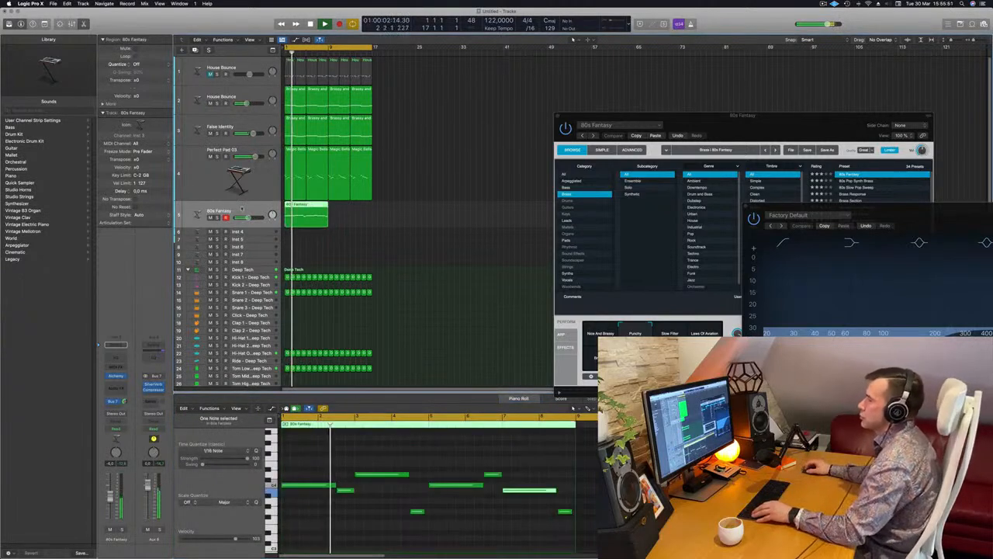
scroll(308, 204, up, 2)
scroll(237, 212, down, 1)
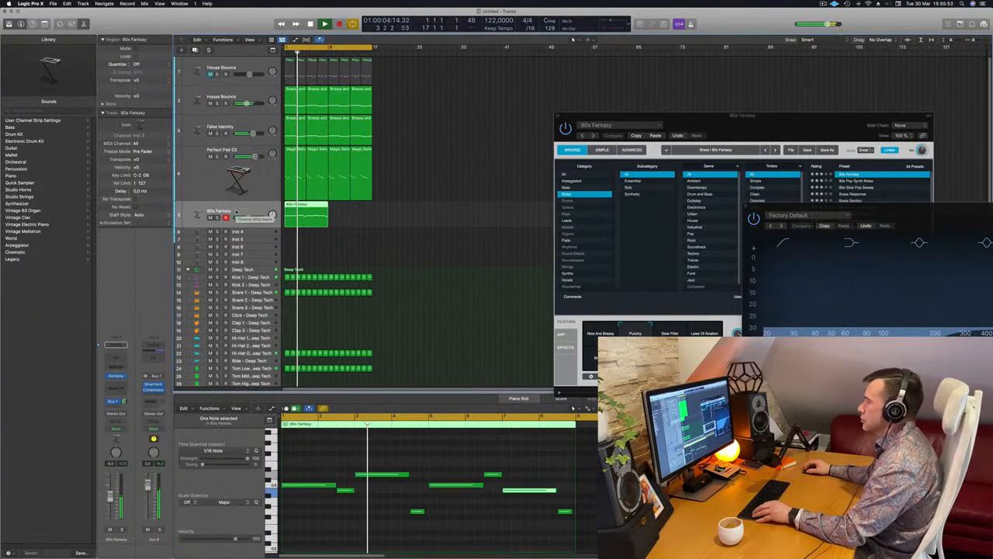
scroll(237, 212, up, 1)
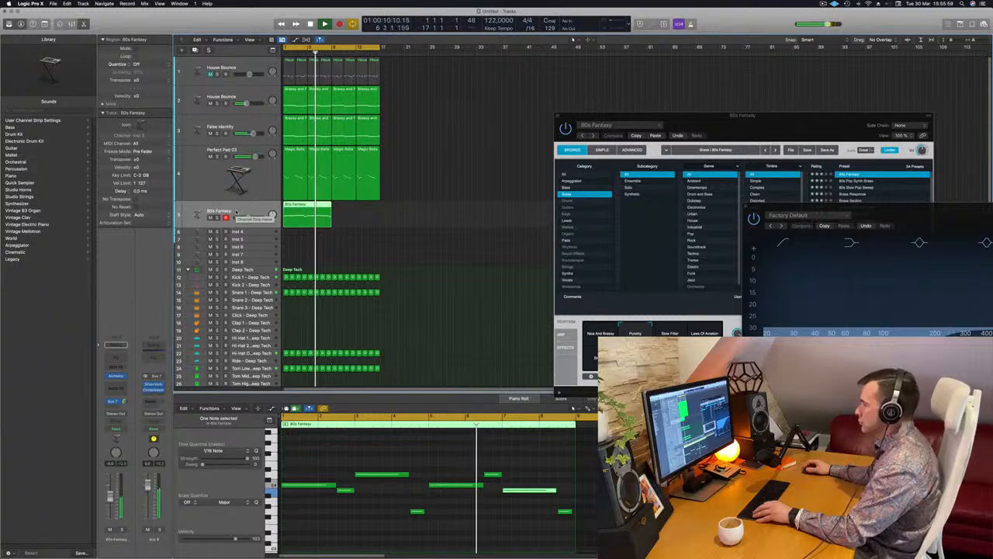
scroll(492, 277, left, 2)
key(space)
key(space)
key(space)
key(space)
drag(308, 206, 350, 211)
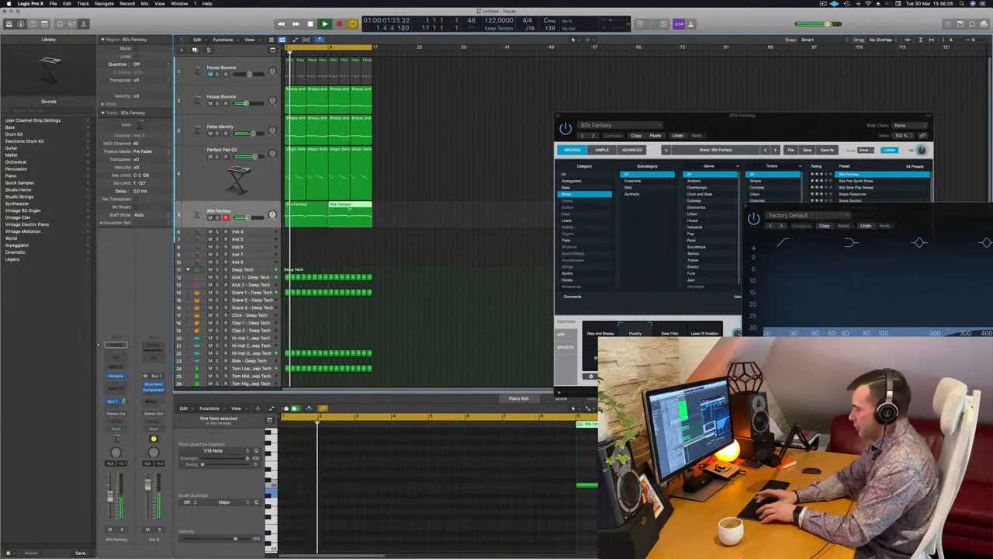
- Repeat all regions once so the arrangement fills 32 bars, and extend the cycle range to bar 33
key(super+a)
key(super+r)
key(space)
key(space)
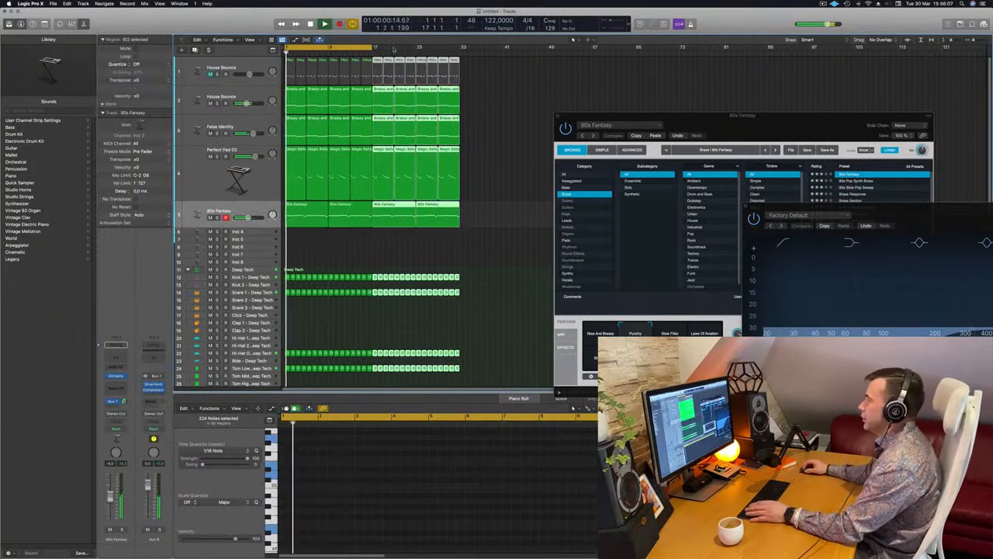
drag(375, 48, 463, 54)
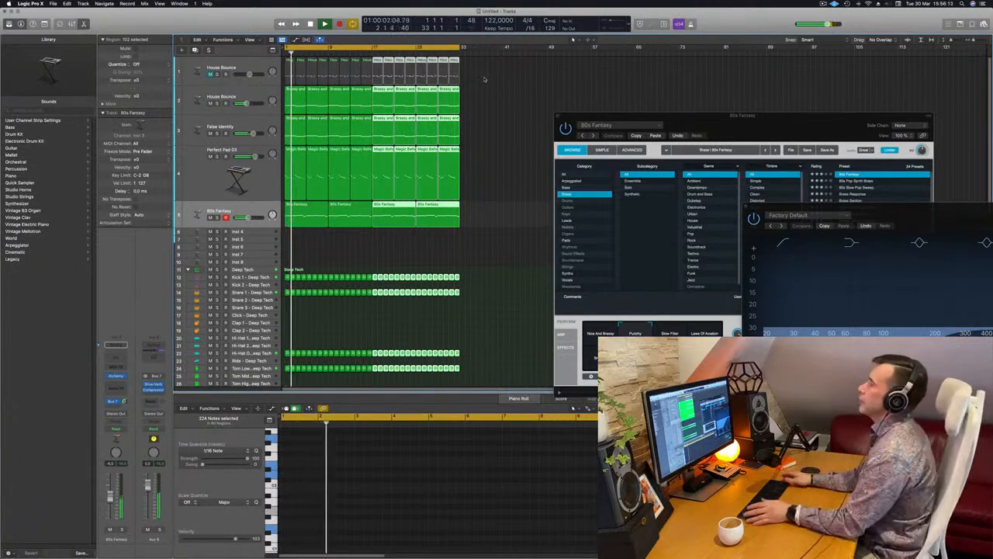
key(space)
key(space)
- Solo the Perfect Pad 03 track briefly to check it, and mute it in the full mix
click(196, 177)
click(217, 157)
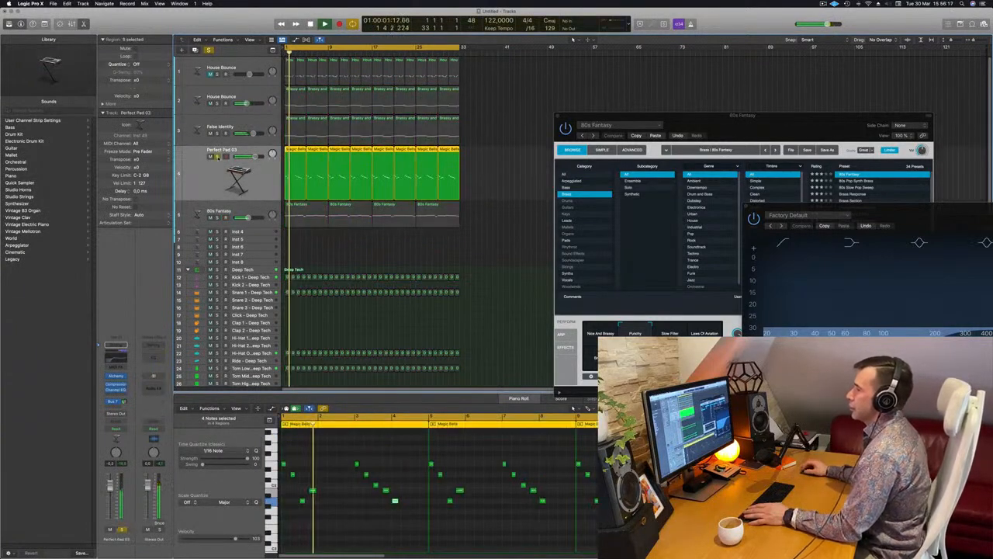
key(s)
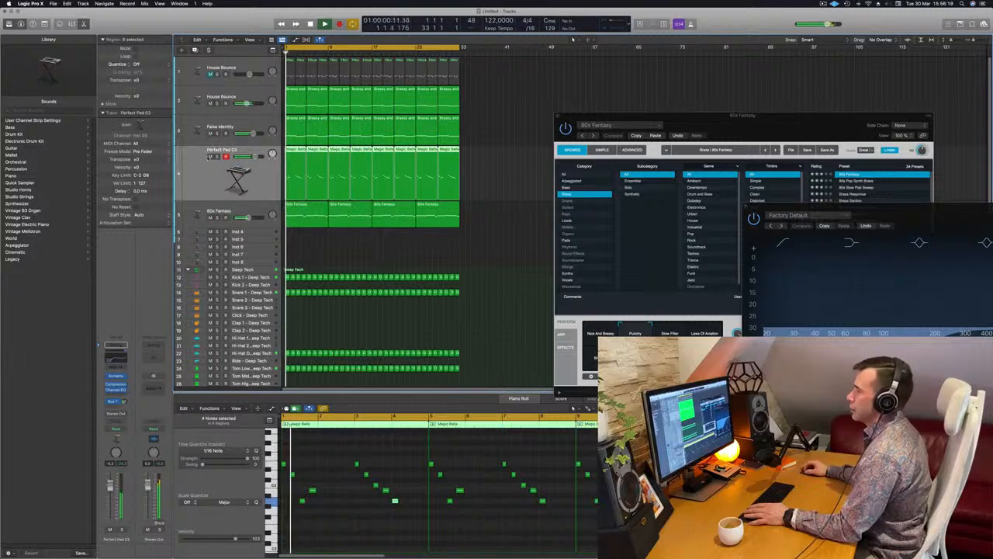
key(m)
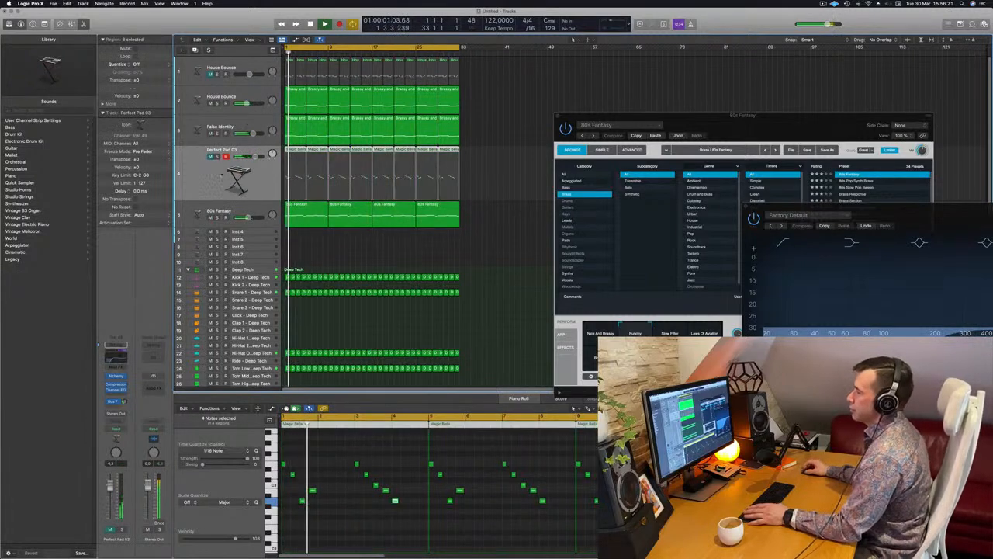
- Set the False Identity track's automation mode to Touch and nudge the cutoff knob in its Alchemy synth during playback
click(261, 124)
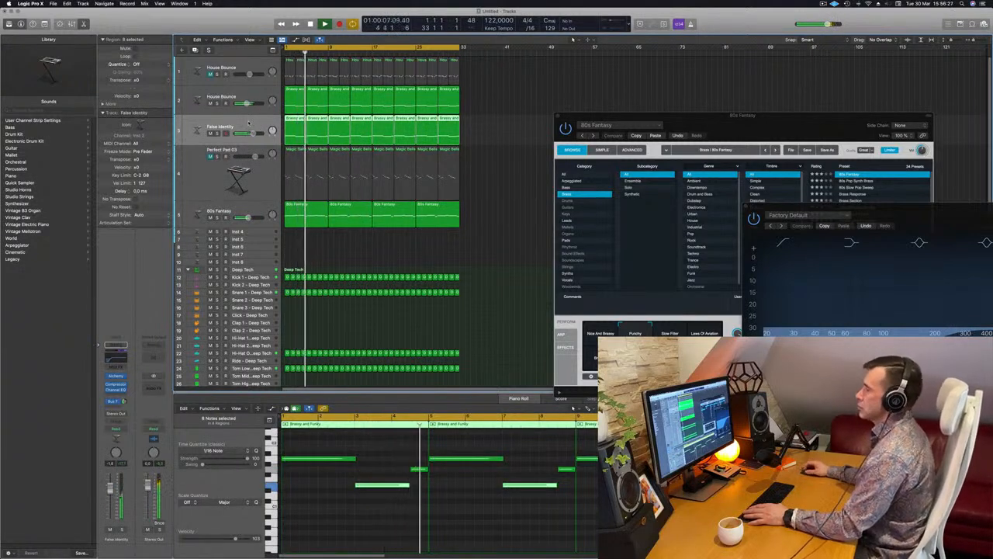
key(Return)
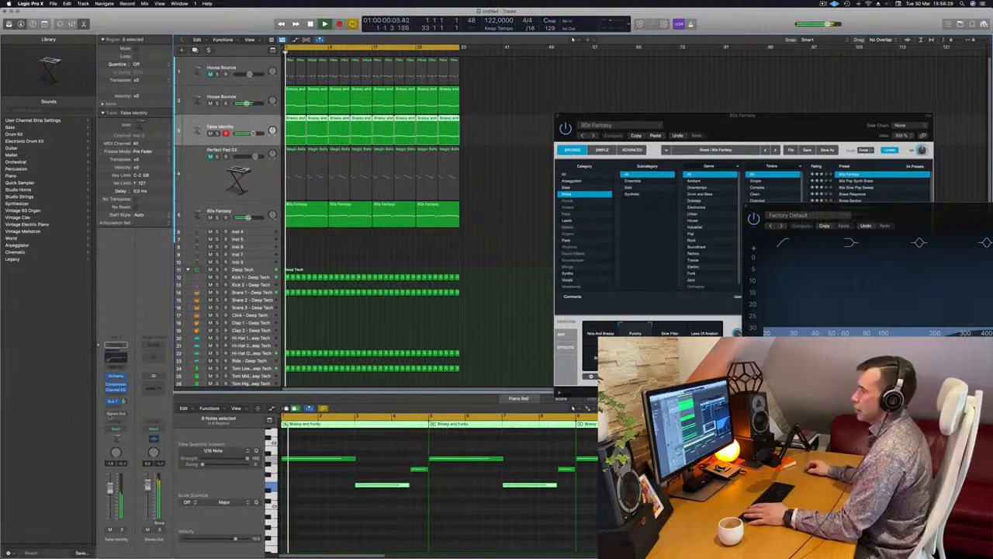
click(115, 428)
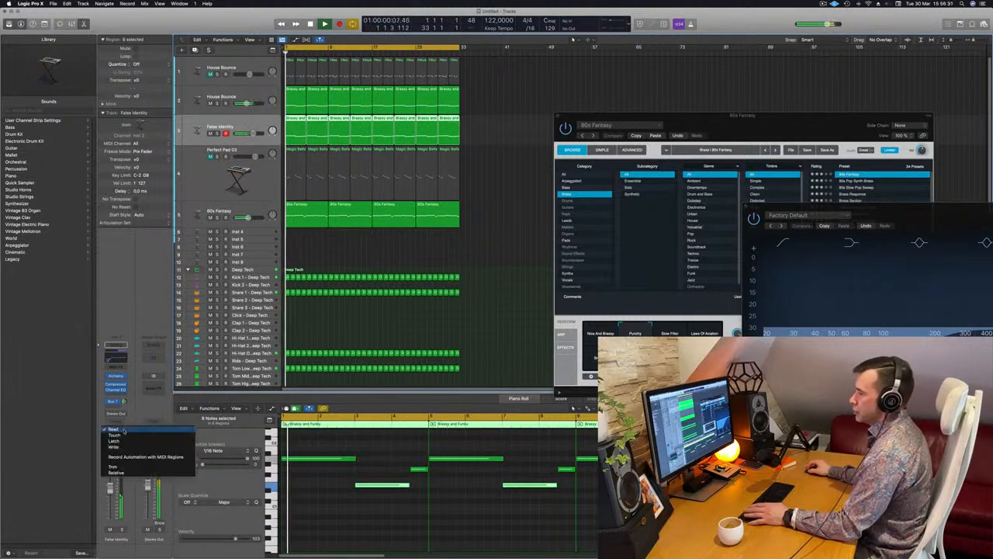
click(116, 447)
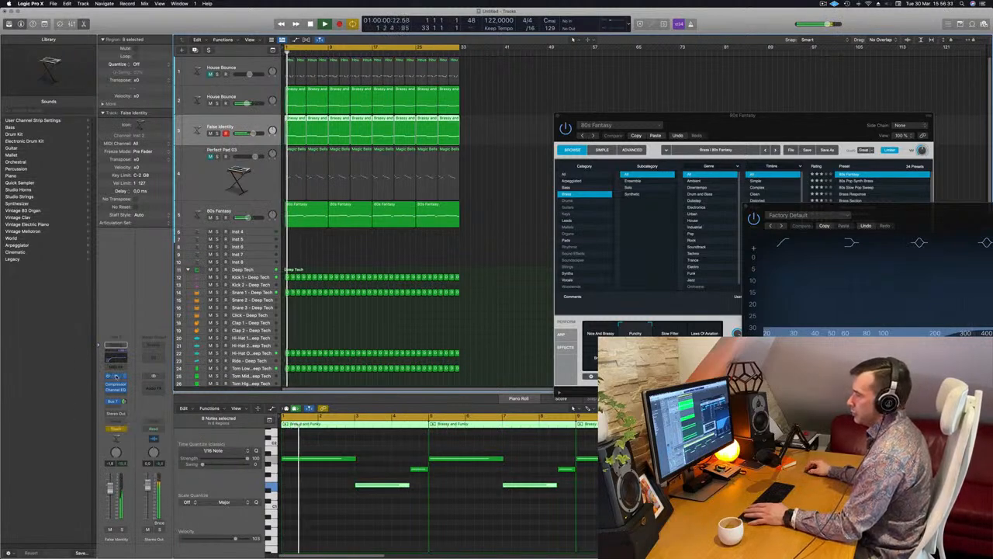
click(117, 376)
drag(523, 134, 593, 120)
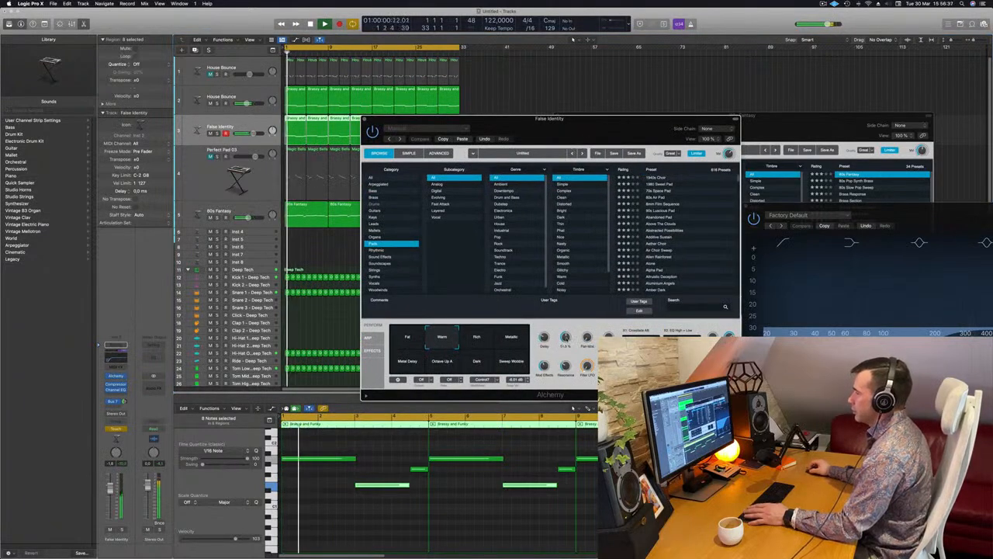
drag(567, 337, 567, 335)
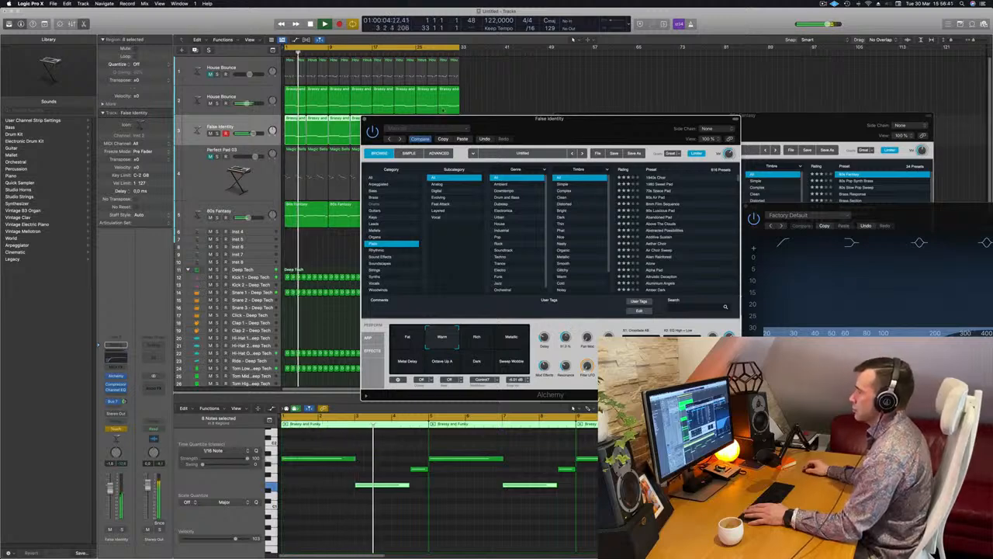
- Show track automation, display the Alchemy: Cutoff parameter on the False Identity track, and set its automation mode to Read
drag(433, 119, 597, 118)
key(Return)
key(a)
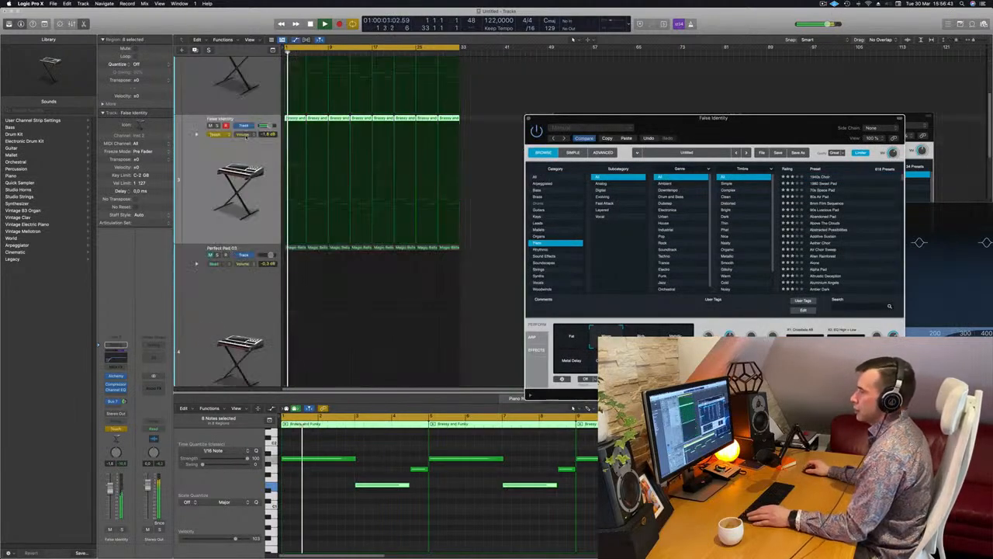
click(224, 134)
click(225, 134)
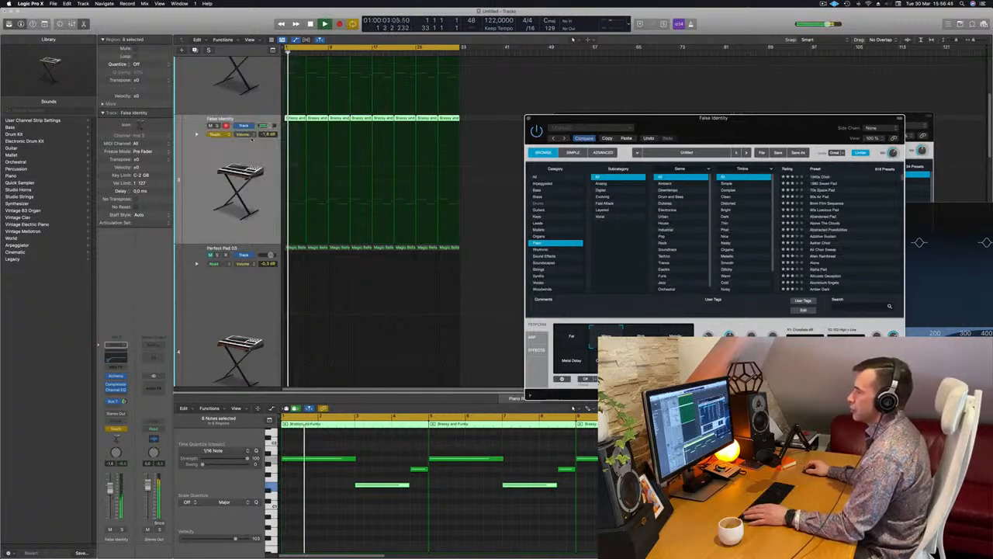
click(250, 136)
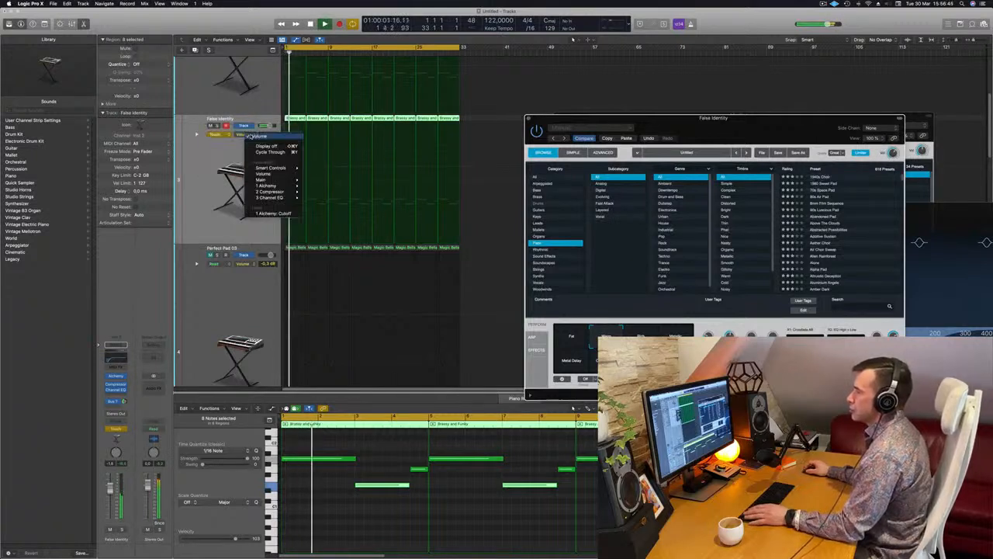
click(268, 213)
click(224, 134)
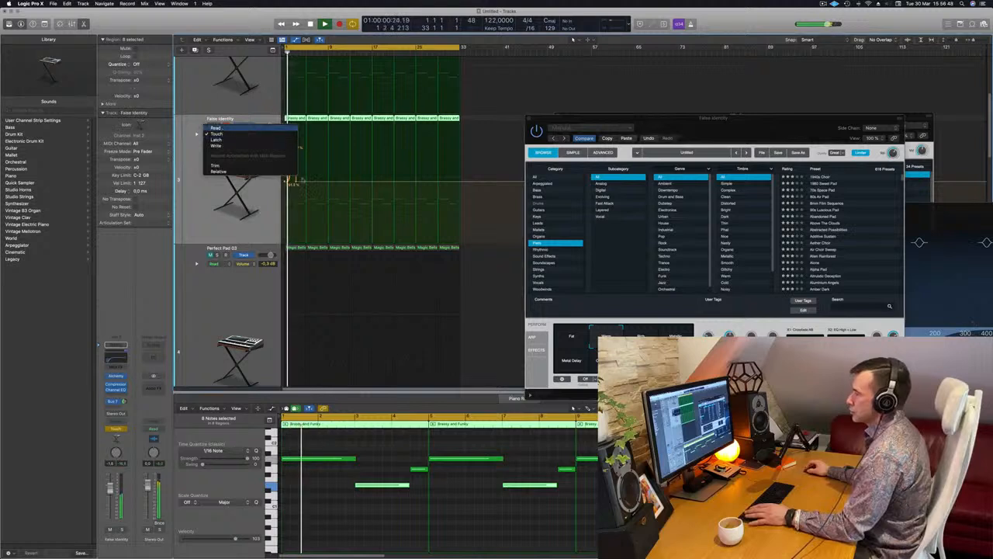
click(225, 128)
- Draw a cutoff automation ramp on False Identity rising from bar 1 to near maximum at bar 5, with a sharp drop back down
drag(305, 183, 307, 124)
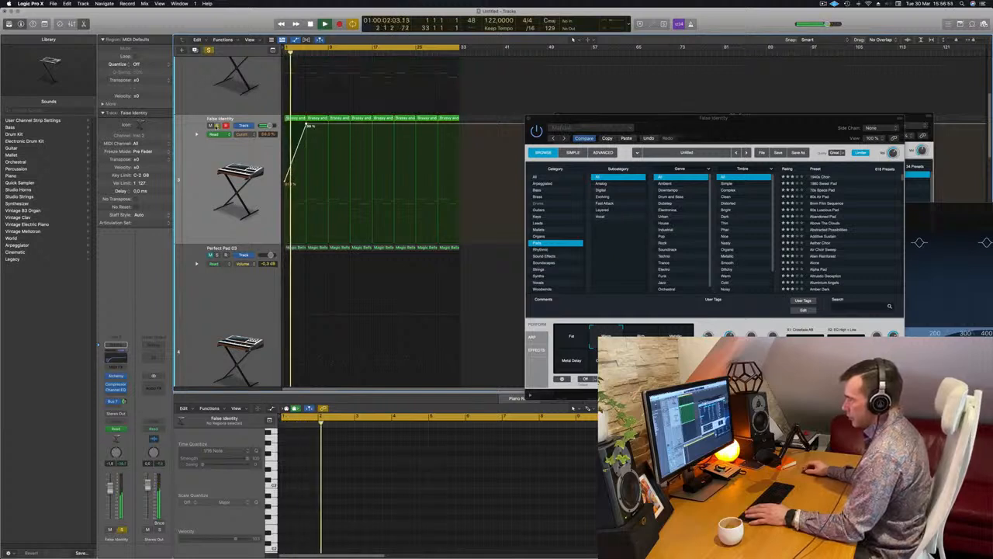
scroll(310, 126, up, 5)
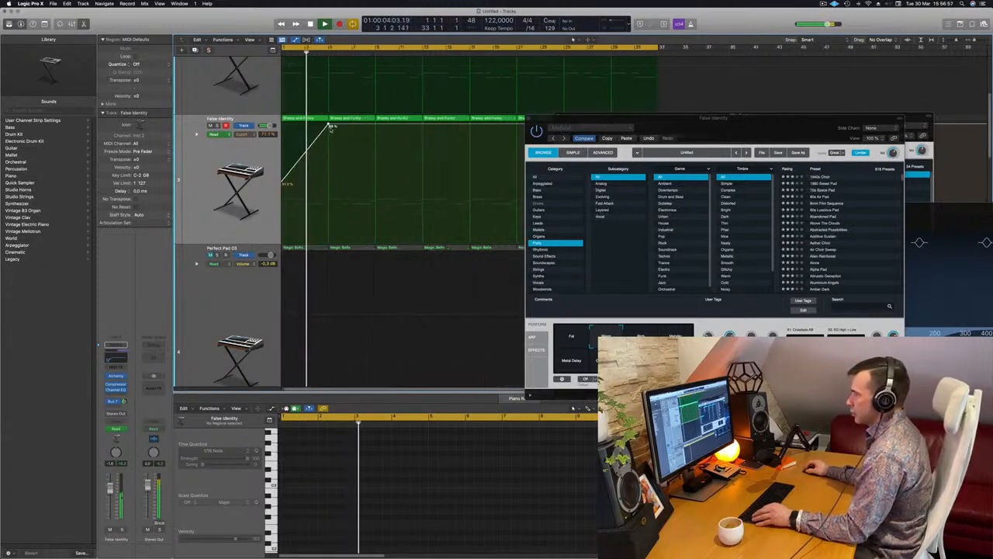
drag(330, 126, 332, 185)
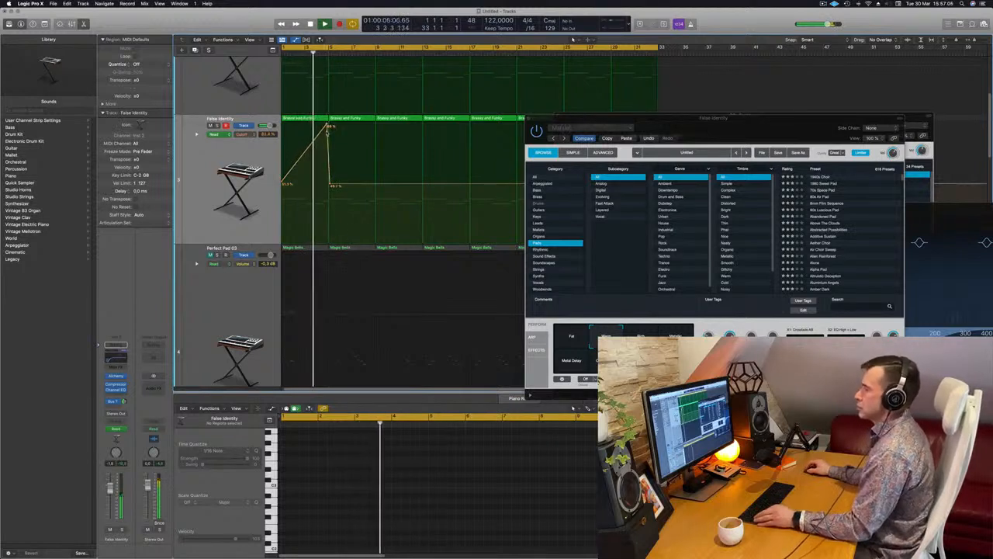
- Reshape the False Identity cutoff automation so it falls gradually from the bar 5 peak to about 53% at bar 9
scroll(327, 133, down, 3)
drag(315, 185, 312, 185)
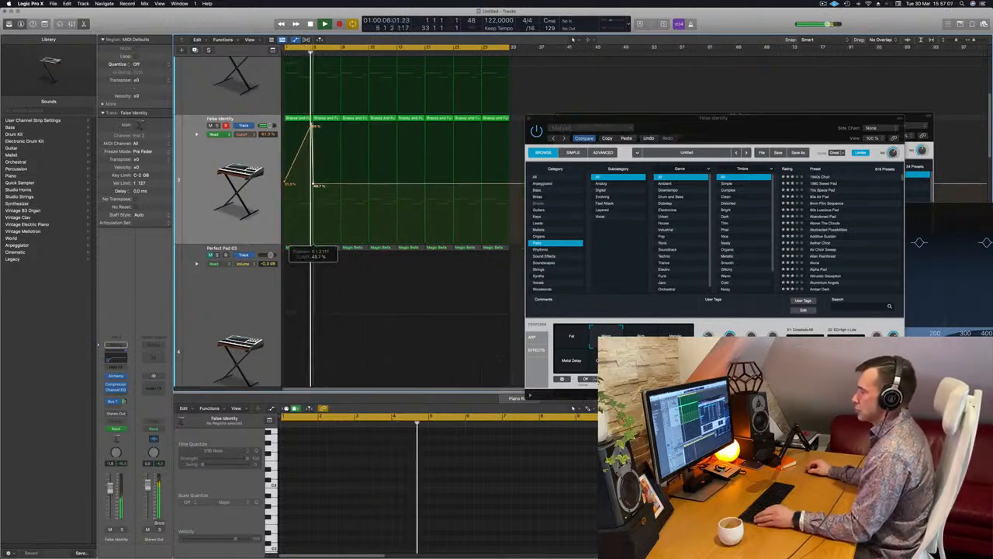
double_click(313, 185)
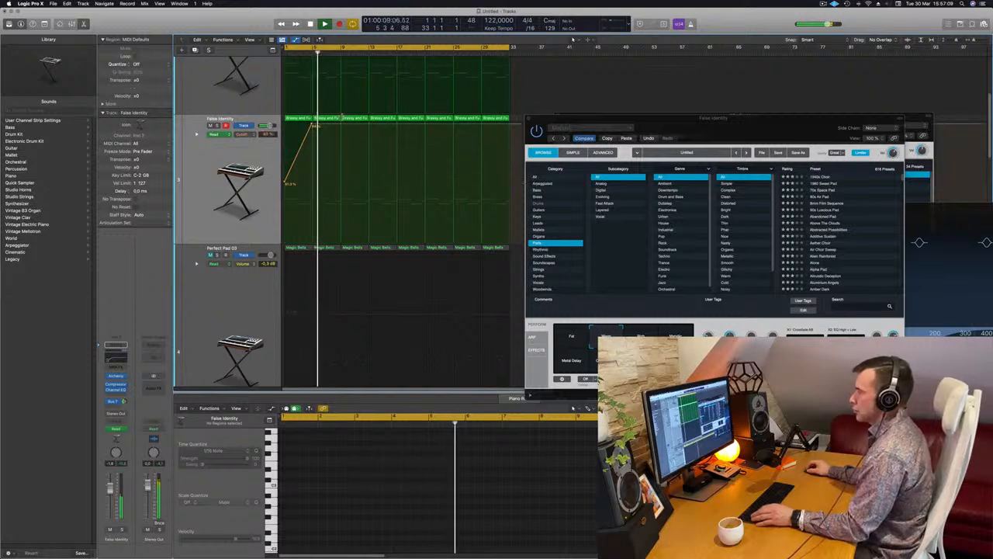
drag(340, 125, 338, 181)
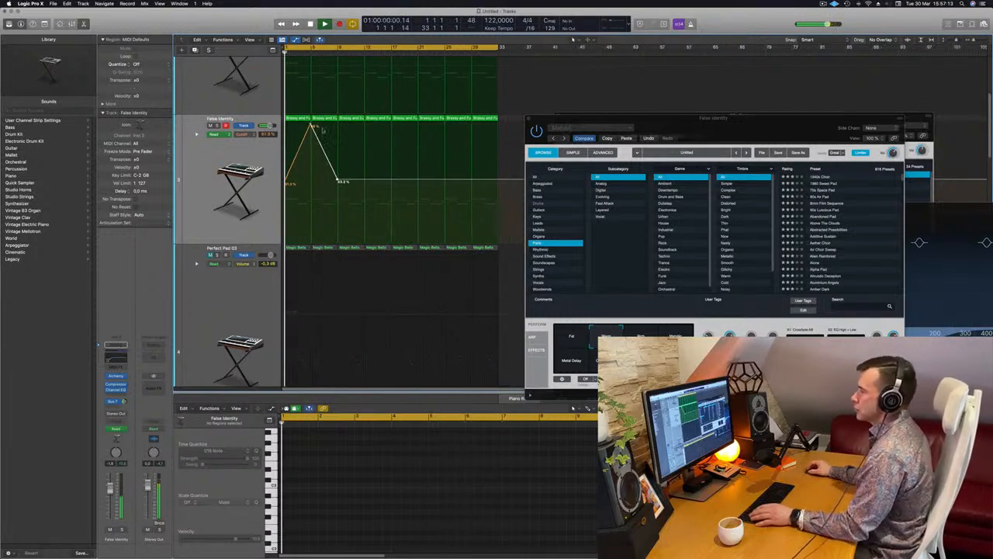
drag(313, 126, 312, 126)
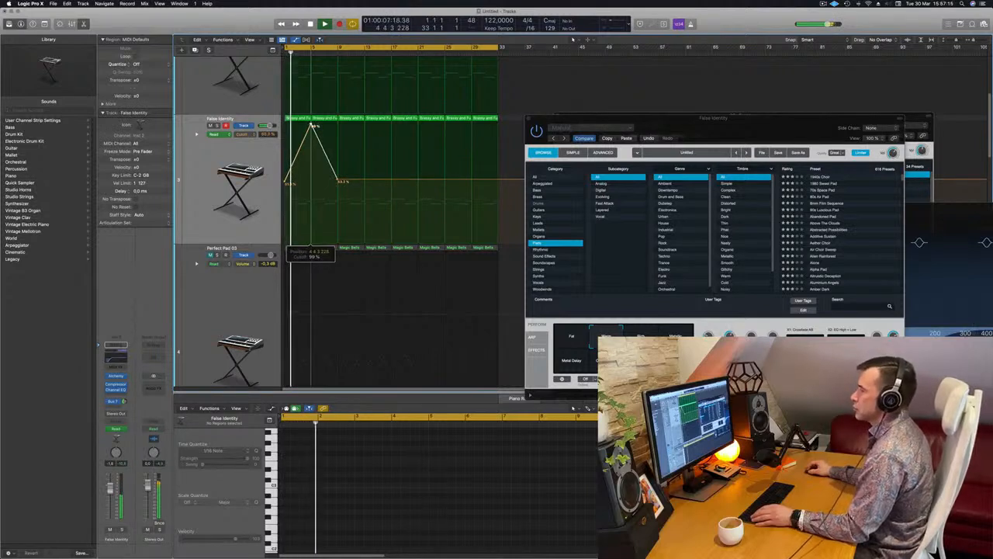
key(super+Left)
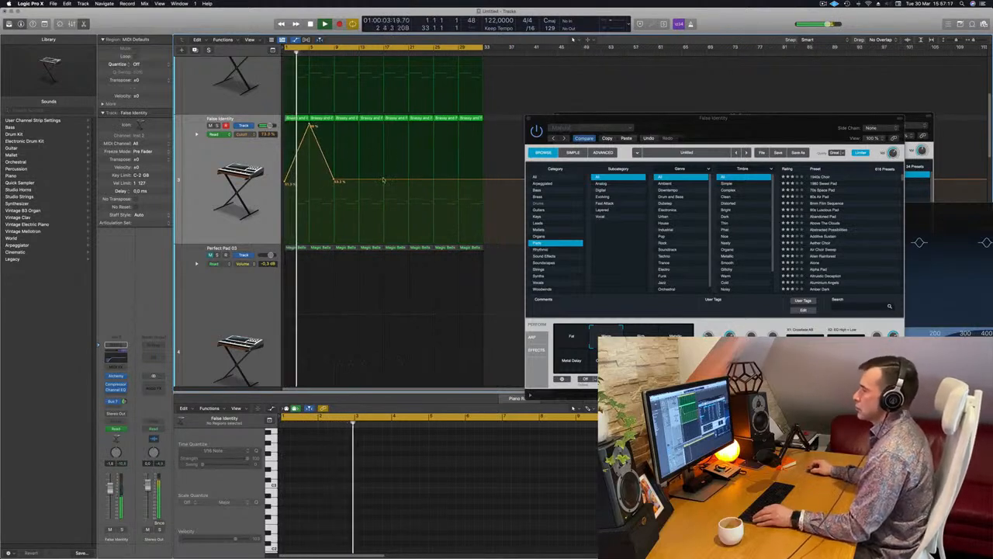
- Add a second cutoff peak on False Identity, rising to about 99% at bar 13 and falling to about 53% at bar 17
click(383, 181)
drag(359, 181, 358, 124)
key(super+Left)
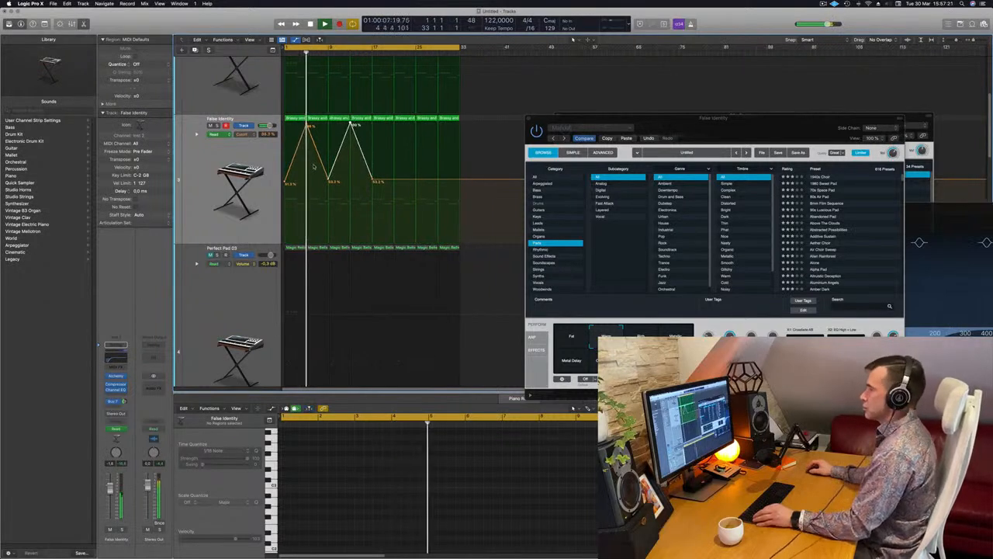
- Unmute the Perfect Pad 03 track and lower its volume to about -2.8 dB
key(super+Up)
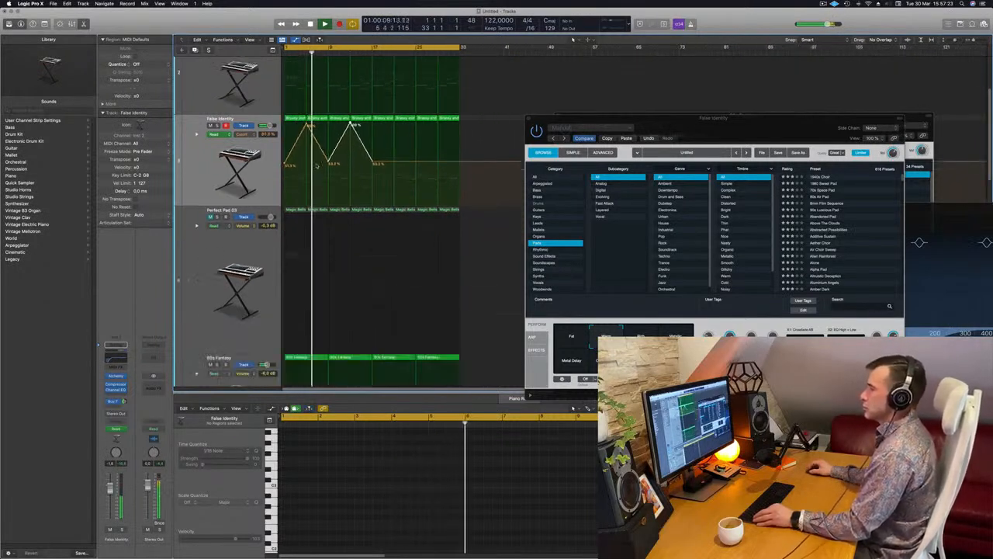
click(201, 205)
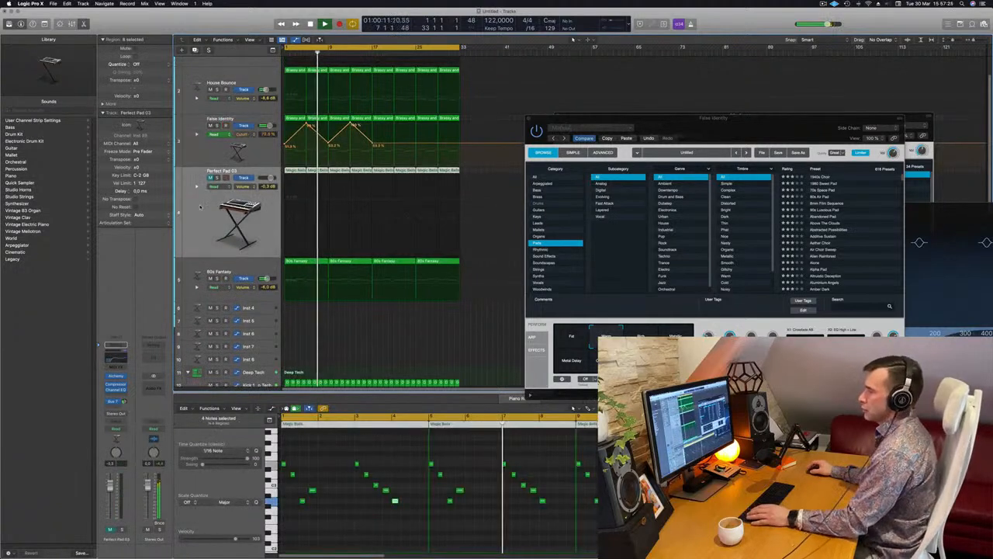
click(210, 177)
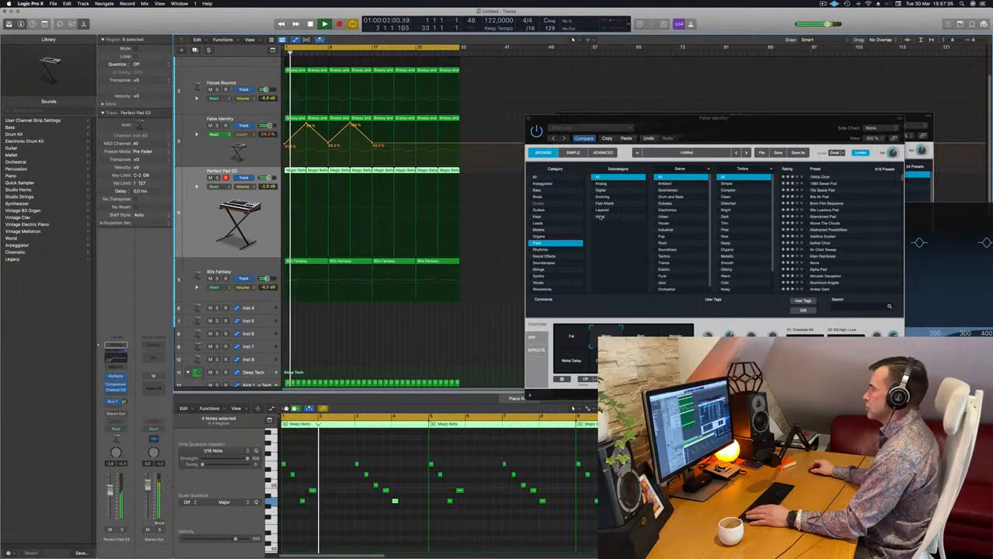
- Close the False Identity and 80s Fantasy Alchemy windows that cover the arrangement
drag(557, 118, 450, 168)
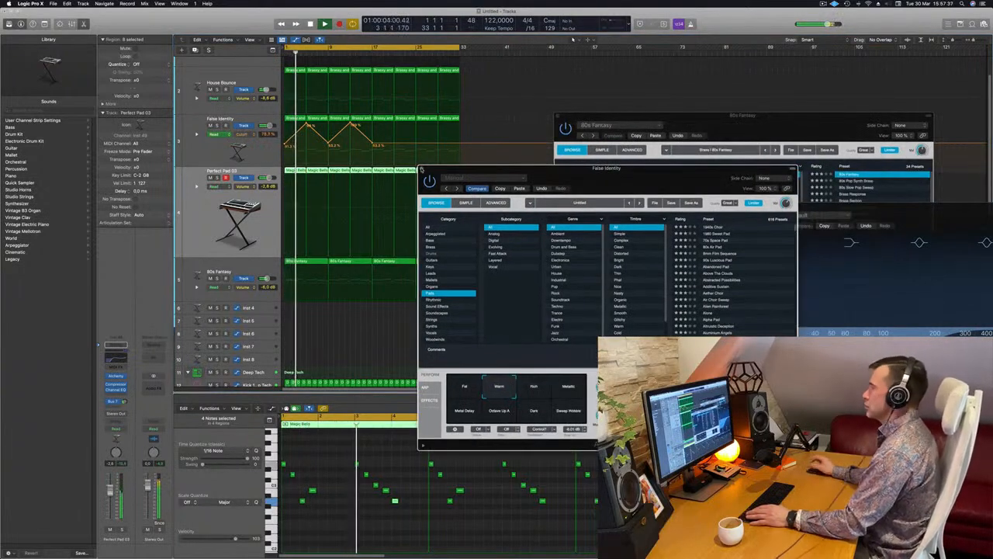
click(421, 169)
drag(558, 118, 282, 158)
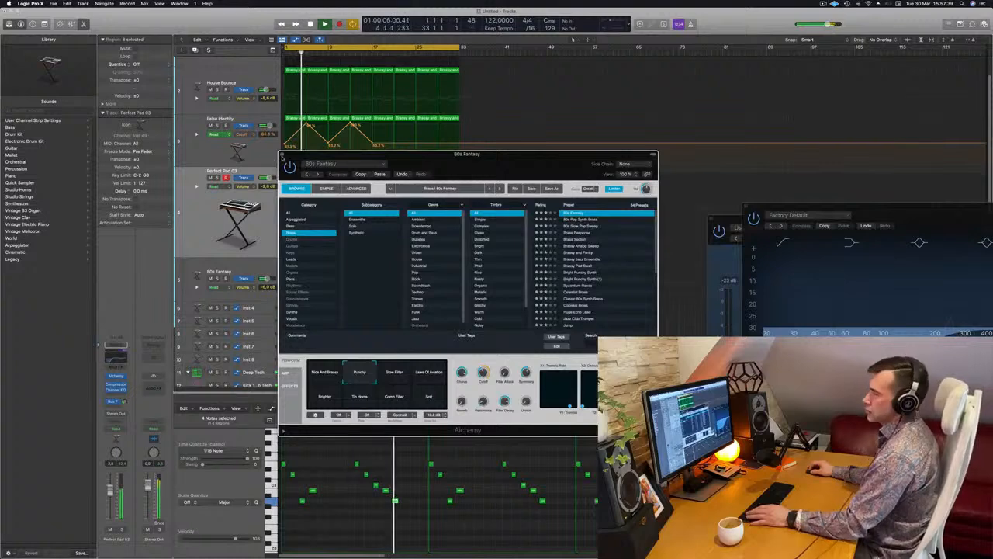
click(283, 155)
scroll(383, 218, down, 4)
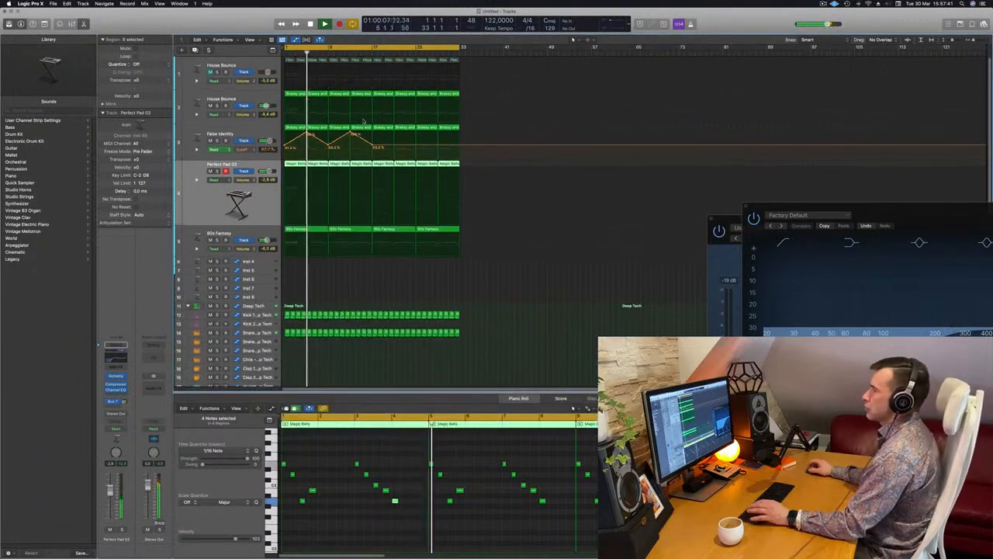
- Compare the two House Bounce tracks by briefly unmuting the first one and soloing the second one
click(209, 72)
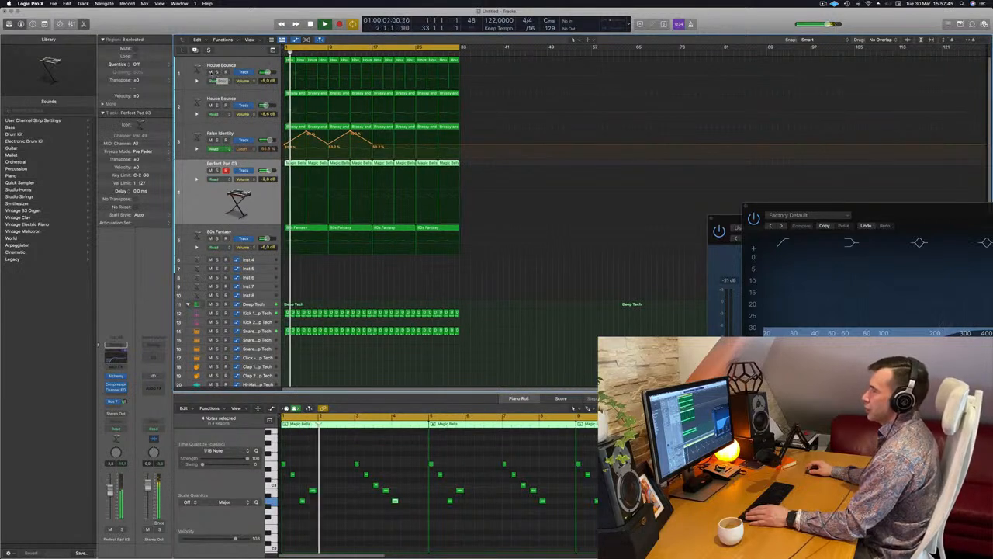
click(209, 72)
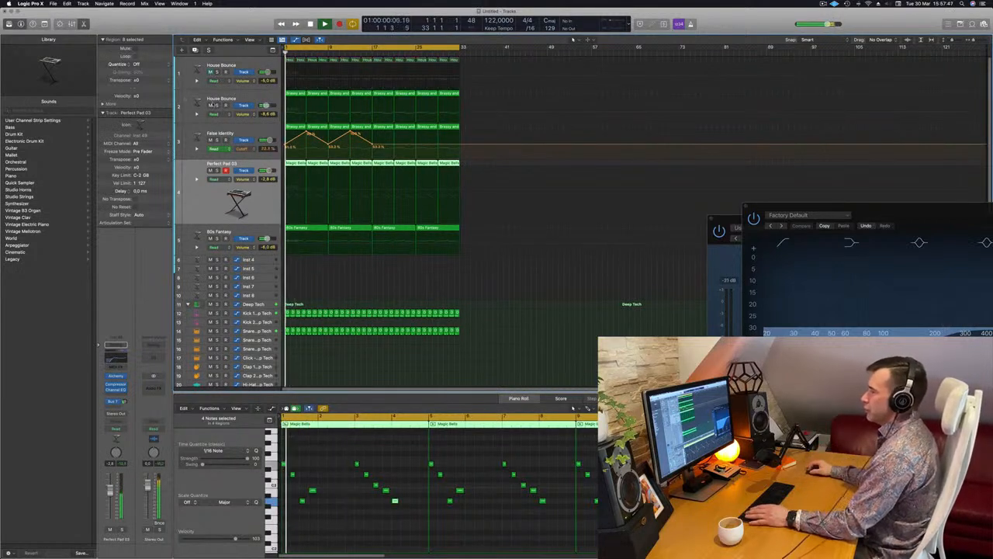
click(217, 106)
click(217, 105)
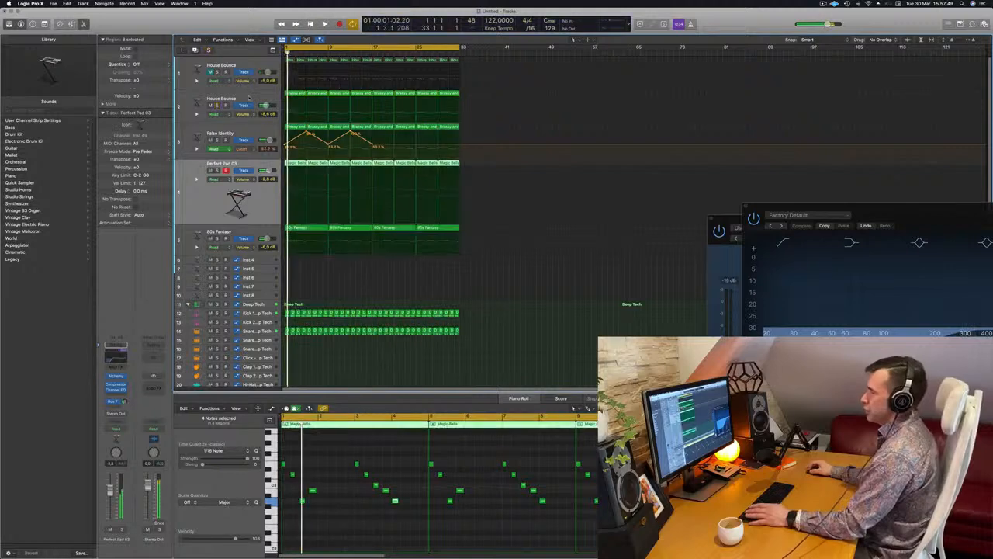
- Set the second House Bounce track's volume to about -5.9 dB during playback and close its Alchemy window
click(249, 96)
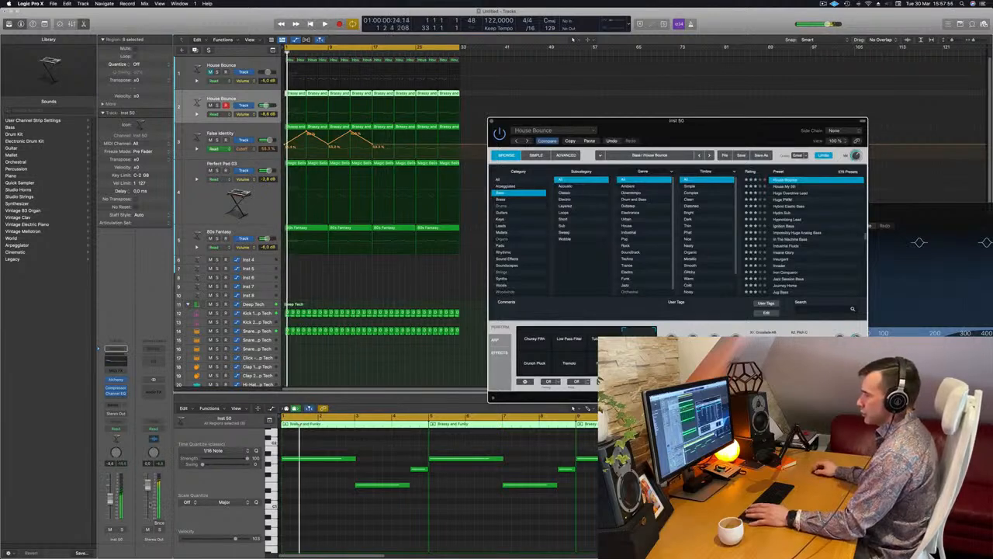
key(space)
click(121, 530)
click(121, 530)
key(space)
key(space)
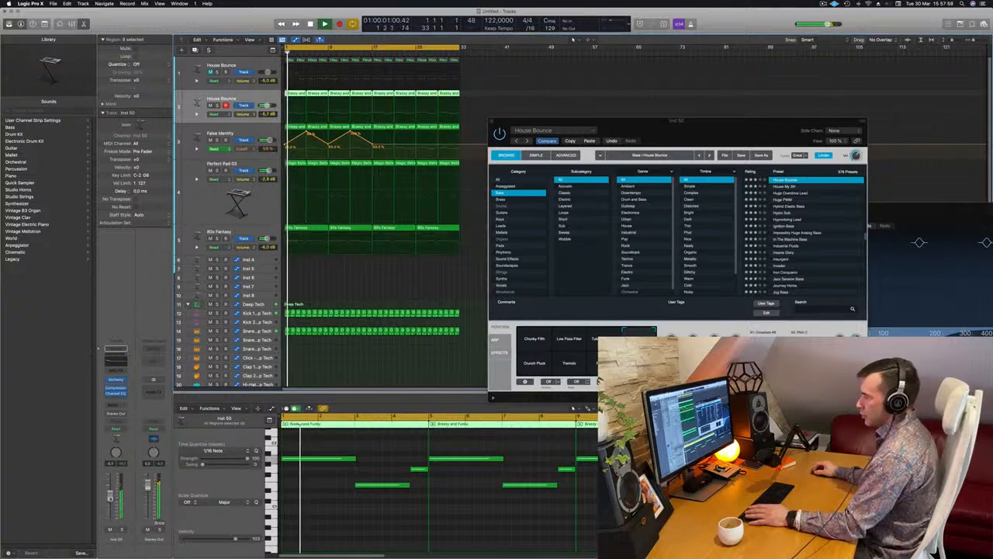
drag(710, 117, 481, 133)
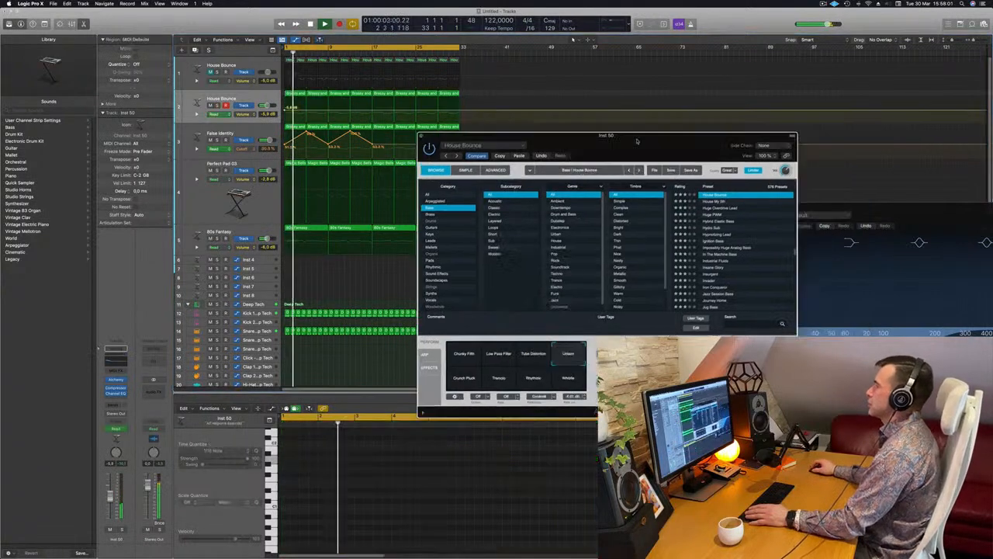
click(422, 136)
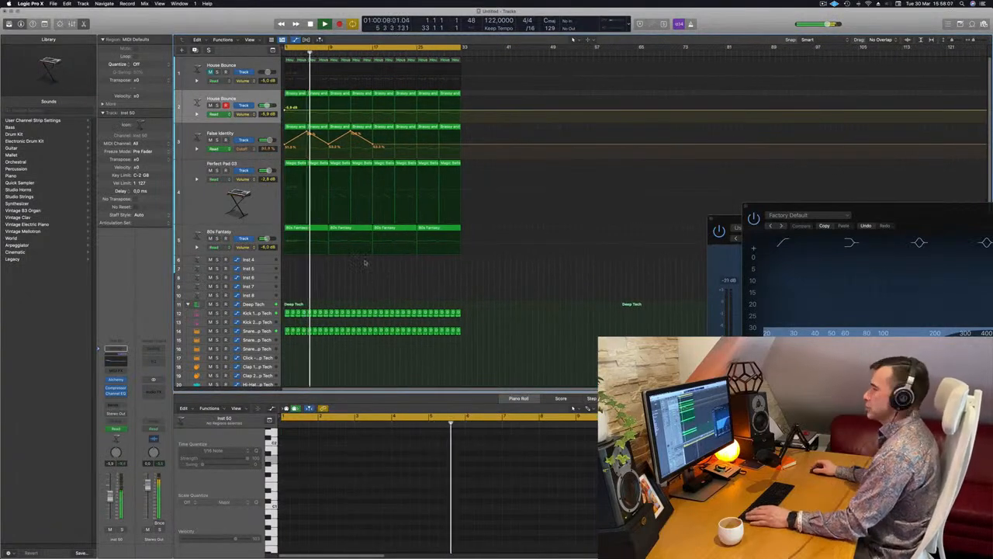
- Add a Channel EQ to the 80s Fantasy track with the low cut enabled at 525 Hz, and close its window
click(199, 237)
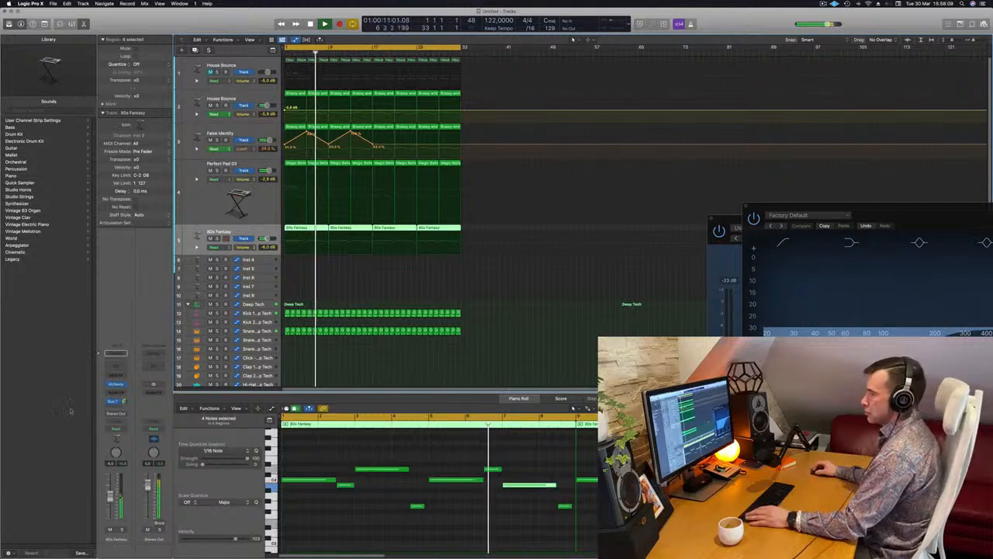
click(118, 368)
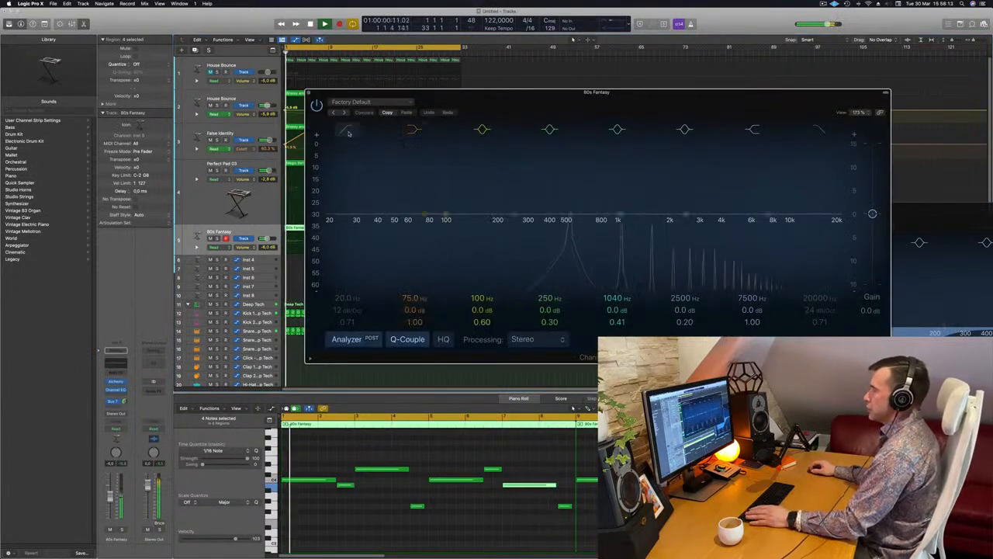
click(349, 133)
drag(326, 225, 571, 224)
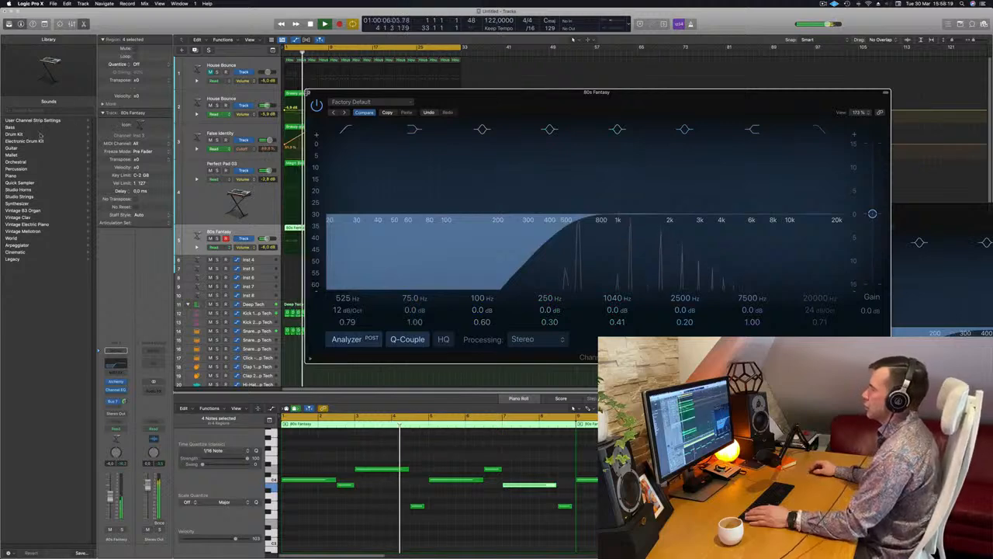
click(309, 93)
click(208, 207)
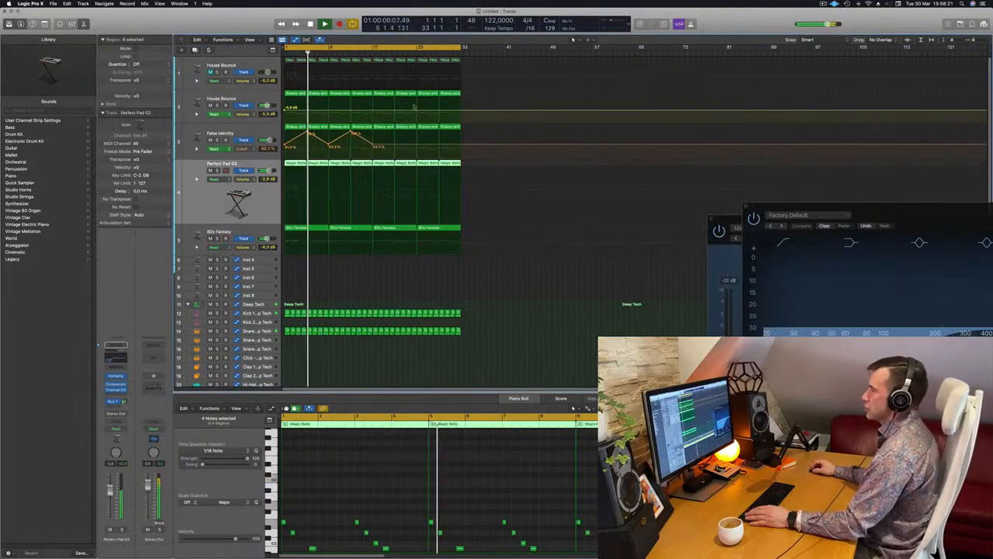
click(396, 146)
drag(396, 146, 416, 144)
- Copy the first Deep Tech snare region from track 14 onto the Shaker 2 track at bar 1
scroll(402, 204, down, 4)
scroll(402, 203, down, 5)
key(Return)
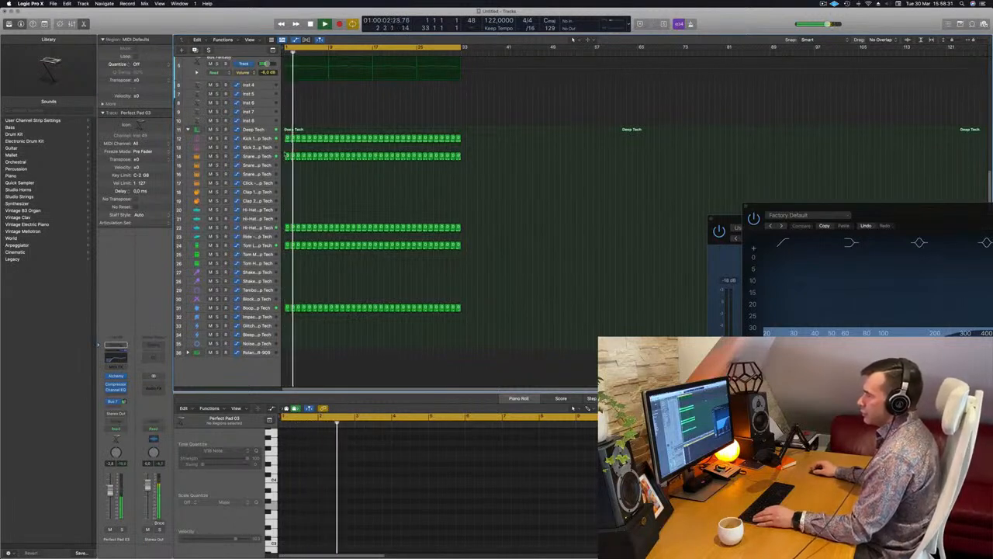
drag(287, 155, 287, 281)
key(Return)
- Transpose all four notes of the copied Shaker 2 region up one octave in the Piano Roll
click(313, 505)
key(super+a)
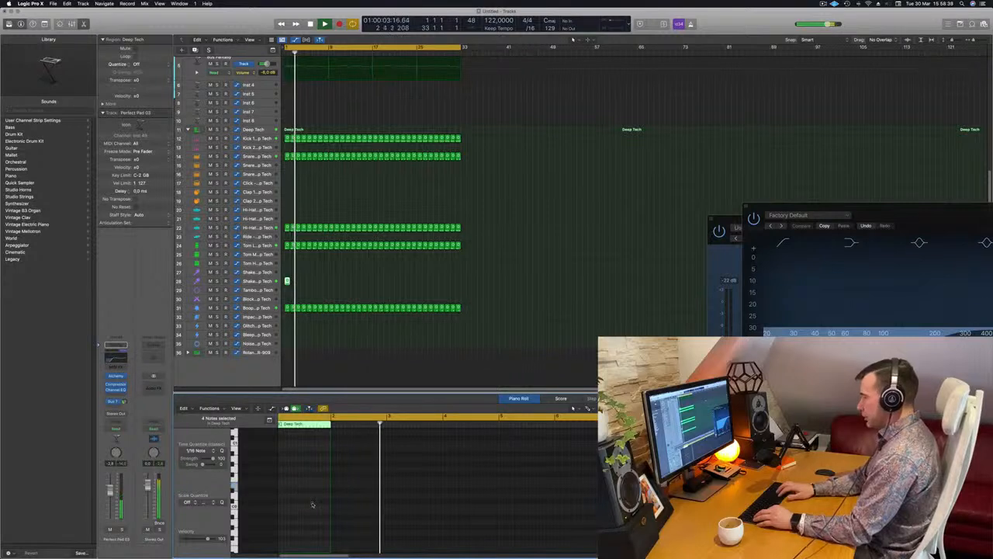
key(Return)
key(super+Right)
key(super+Right)
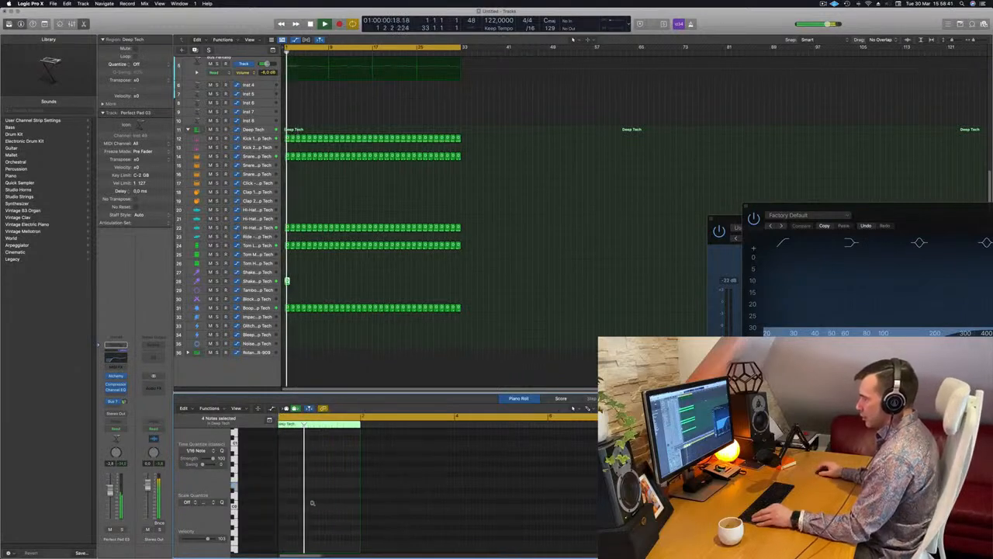
key(super+Up)
key(super+Up)
key(super+Up)
scroll(312, 505, up, 2)
scroll(313, 505, left, 2)
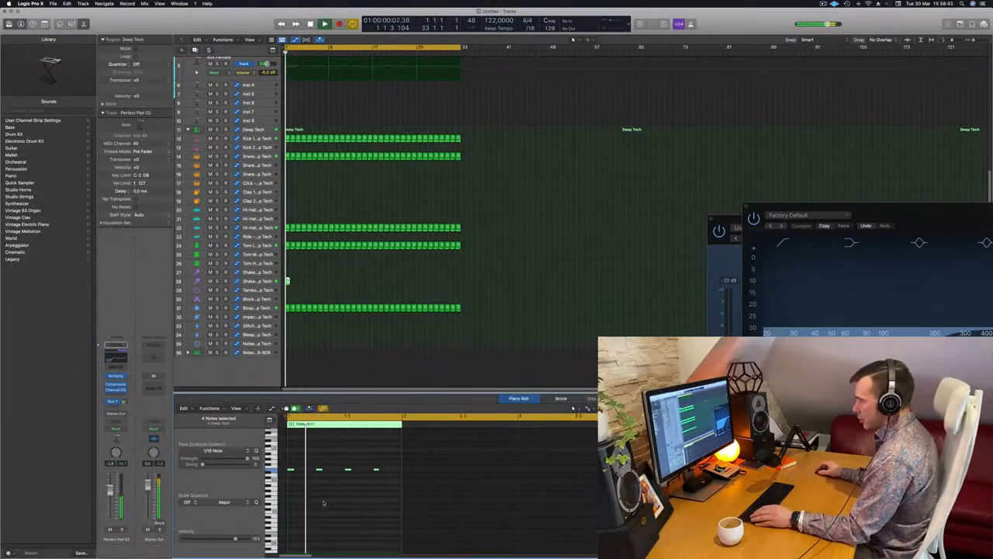
drag(391, 464, 269, 474)
key(space)
key(alt+shift+Up)
key(space)
- Duplicate the four shaker notes slightly later in the bar to make an eight-note pattern
scroll(302, 459, up, 2)
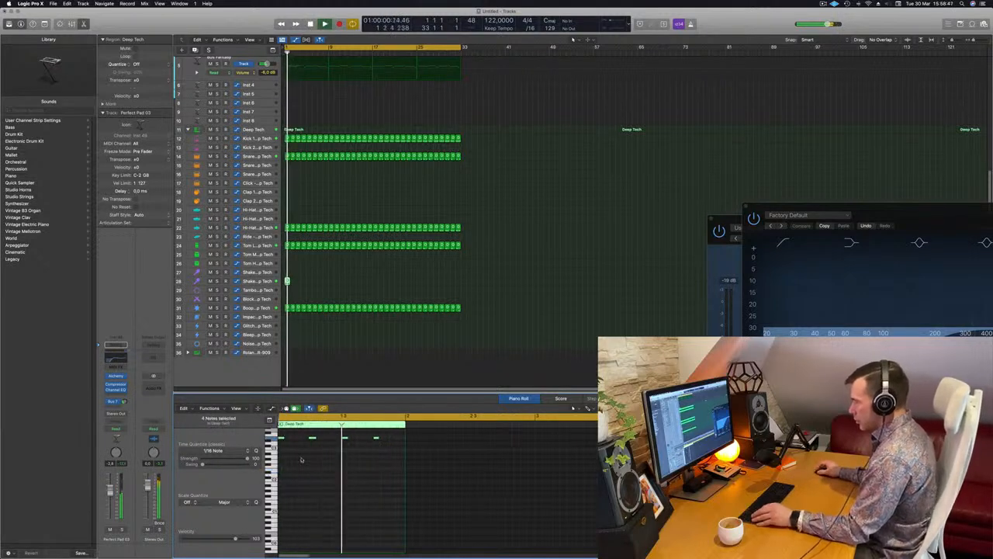
drag(289, 440, 307, 443)
key(space)
- Repeat the Shaker 2 region from bar 1 until it fills the arrangement up to bar 33
click(287, 280)
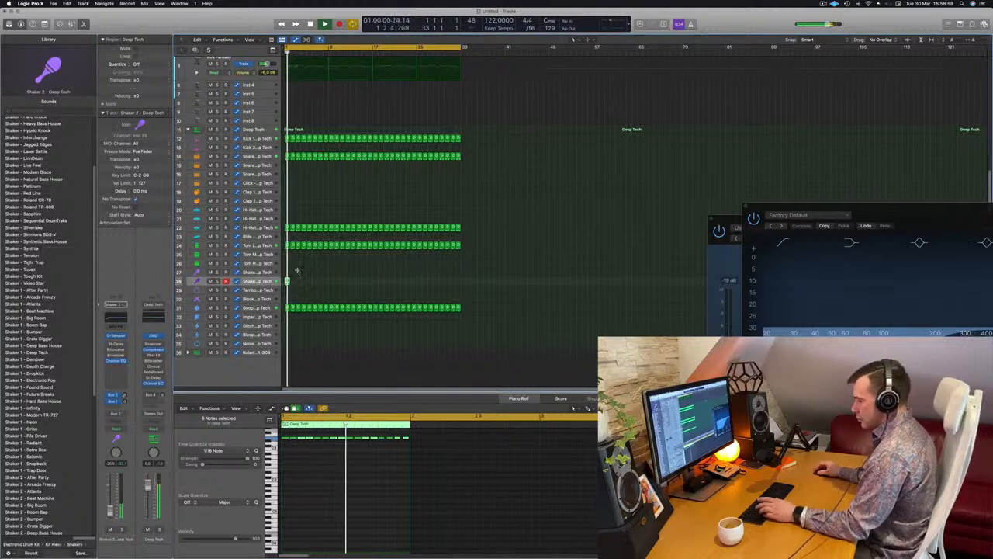
key(super+r)
key(super+r)
key(super+r)
key(super+r)
key(super+r)
key(super+r)
key(super+r)
key(super+r)
key(super+r)
key(super+r)
key(super+r)
key(super+r)
key(super+r)
key(super+r)
key(super+r)
key(super+r)
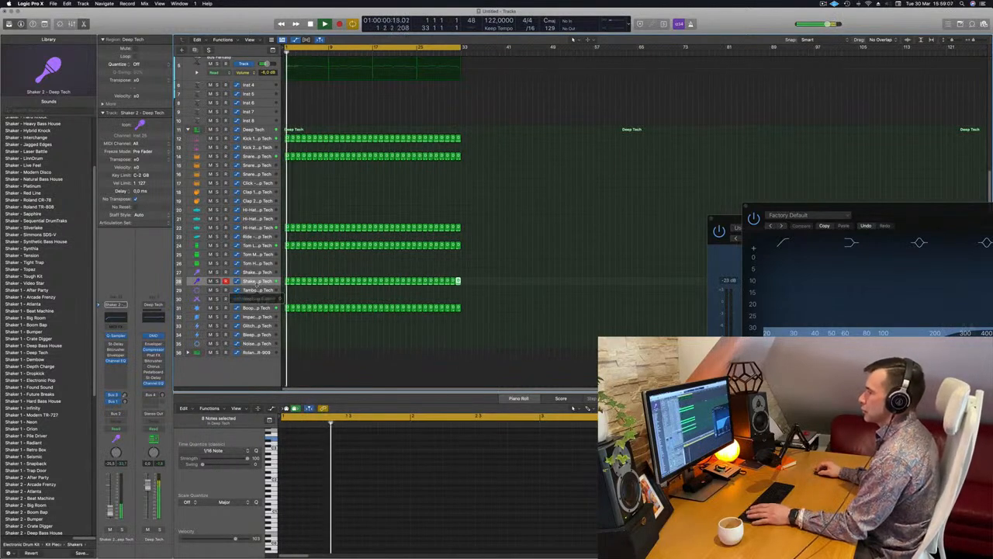
- Enlarge the Shaker 2 track and set its volume to about -24.5 dB
drag(257, 285, 259, 316)
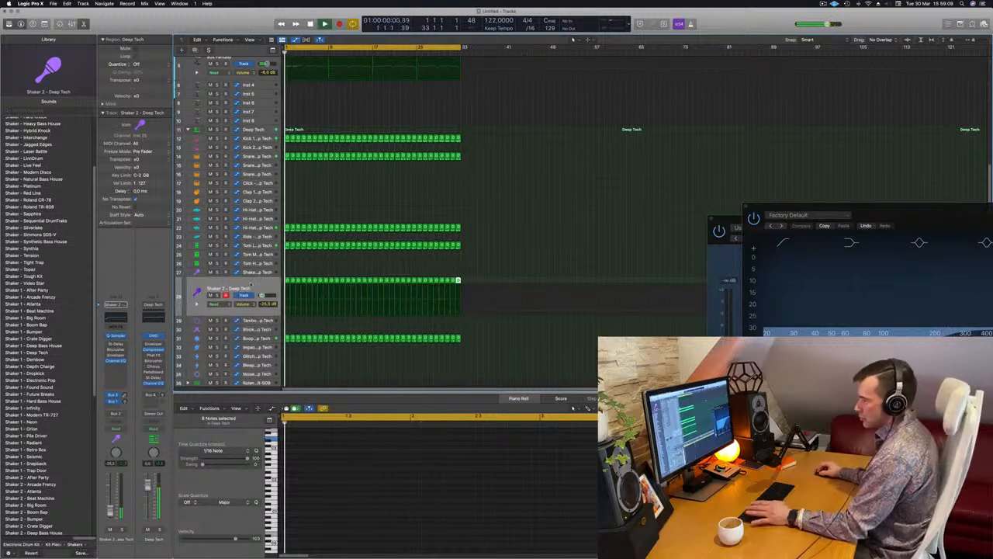
click(251, 285)
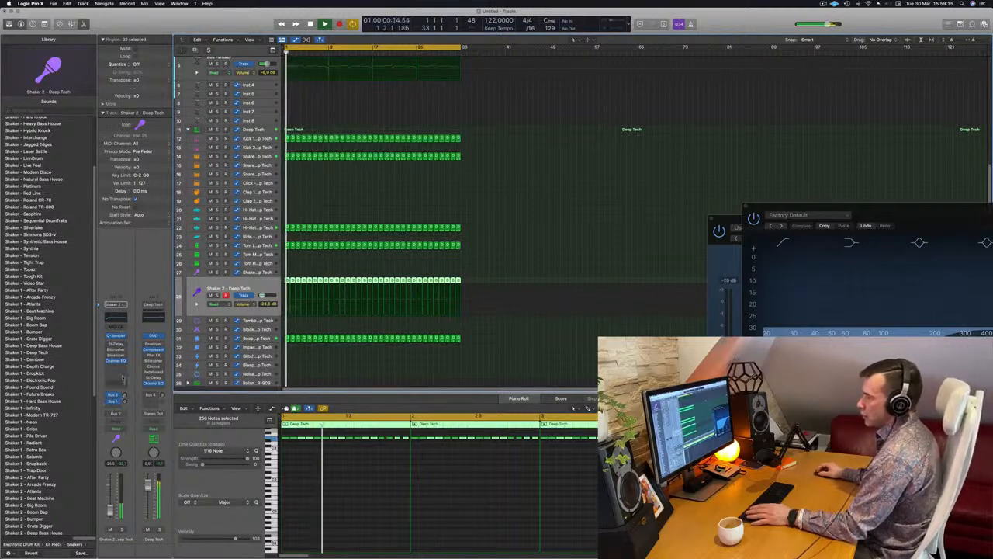
- Insert a stereo Compressor on the Shaker 2 track and raise its ratio
click(118, 381)
mouse_move(136, 387)
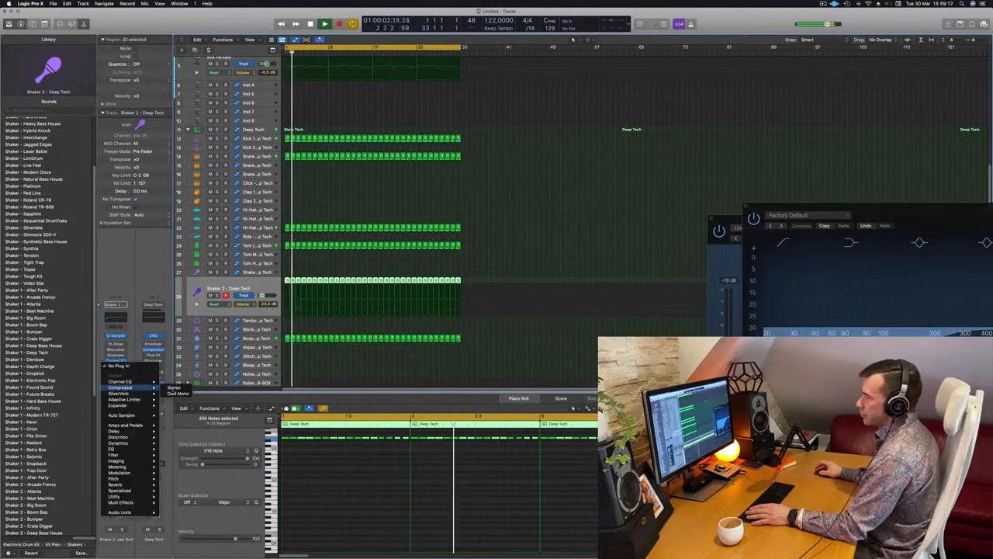
click(177, 388)
drag(441, 243, 442, 219)
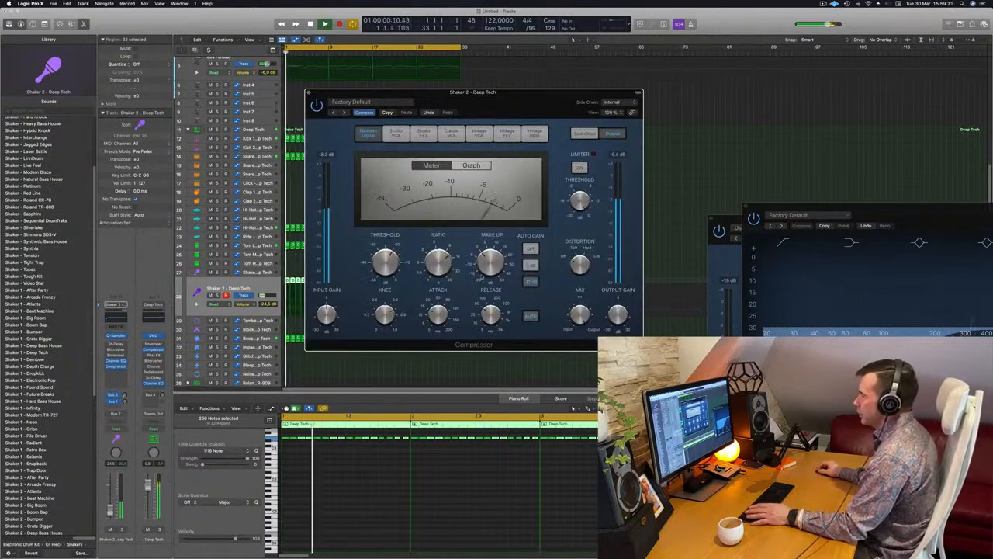
- Set the Shaker 2 compressor's side chain source to Inst 9 and close the Compressor window
click(613, 102)
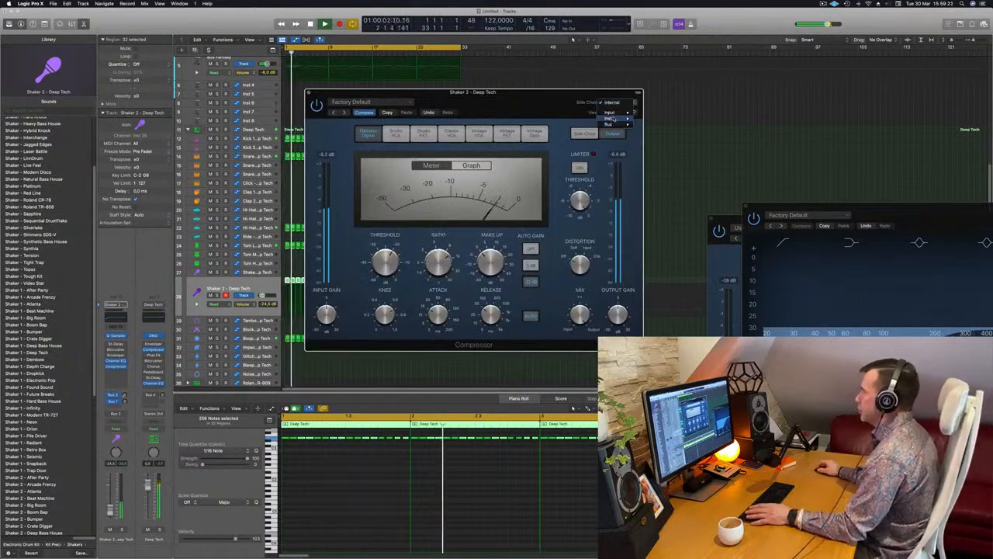
mouse_move(610, 117)
click(648, 159)
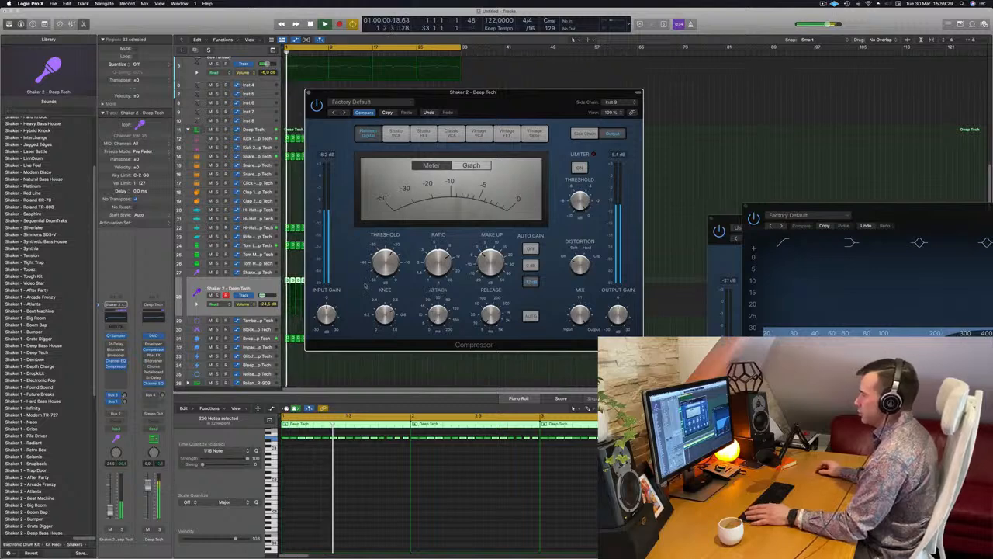
drag(372, 93, 421, 97)
key(Return)
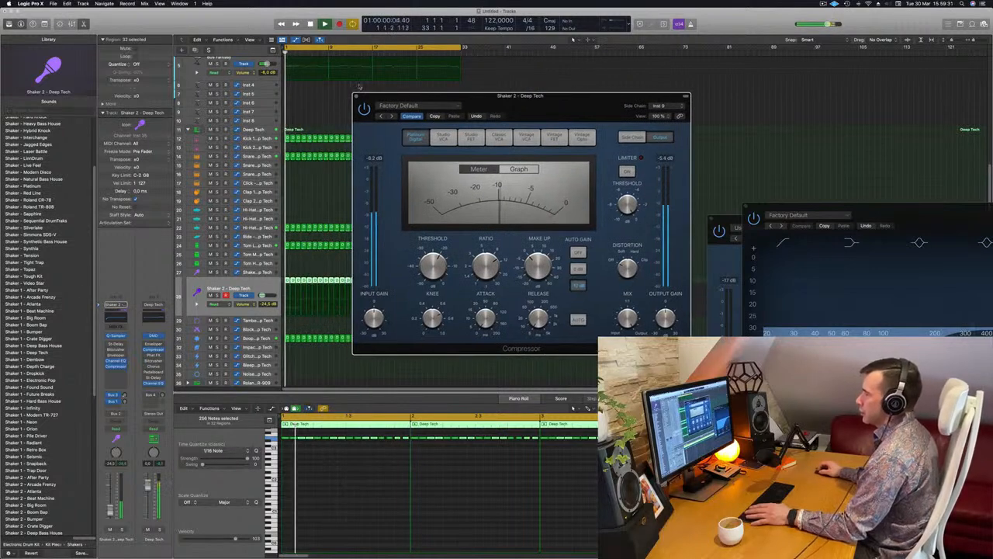
click(356, 96)
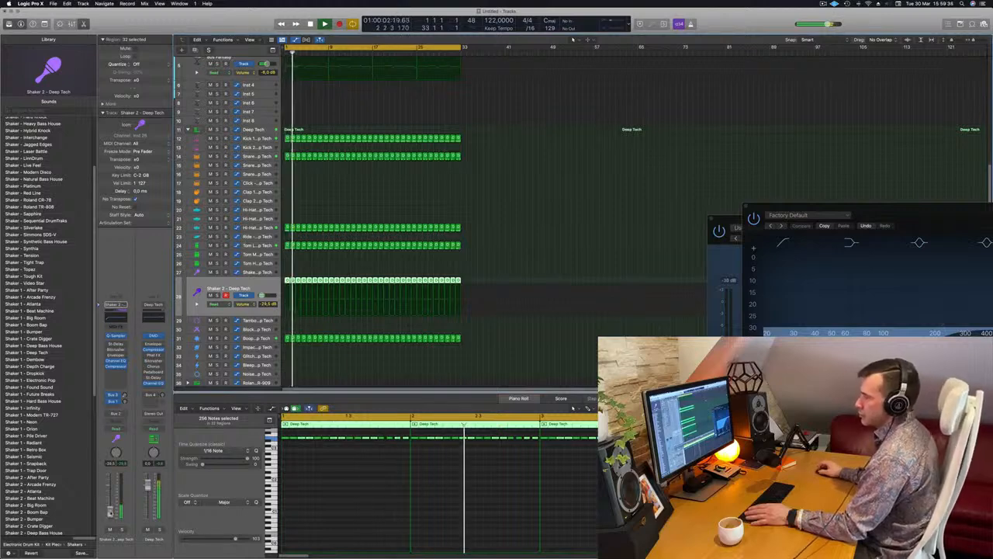
- Fine-tune the Shaker 2 track's volume fader while the full mix plays
drag(110, 512, 110, 510)
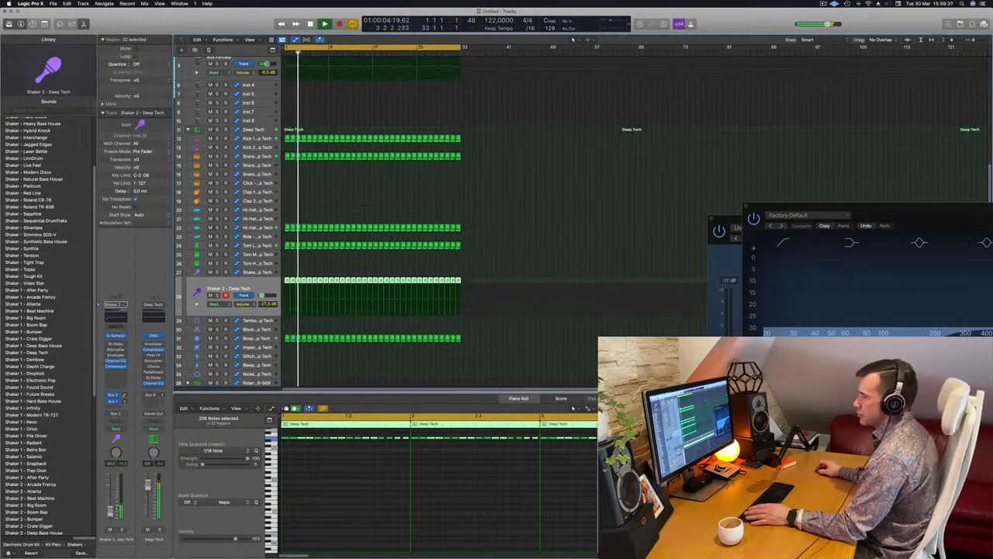
click(532, 186)
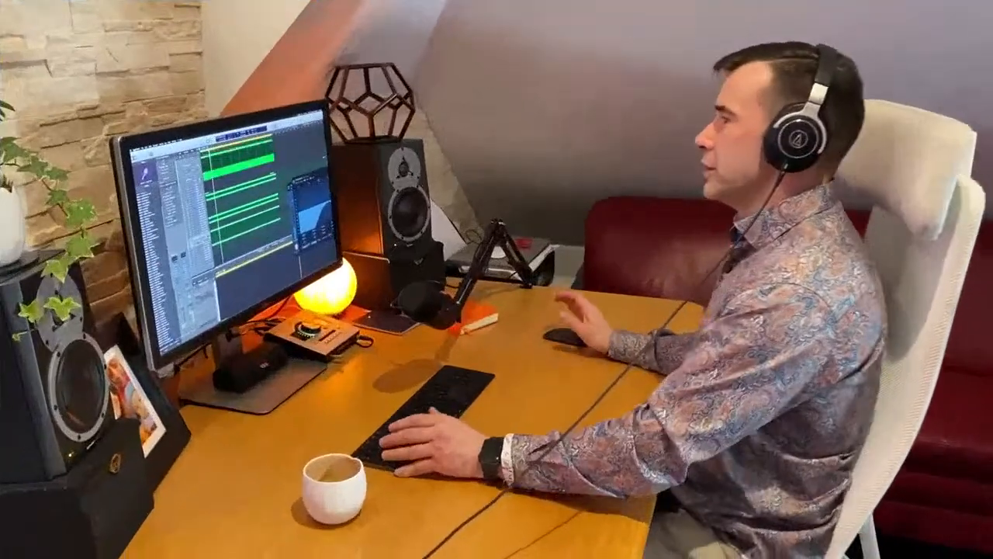